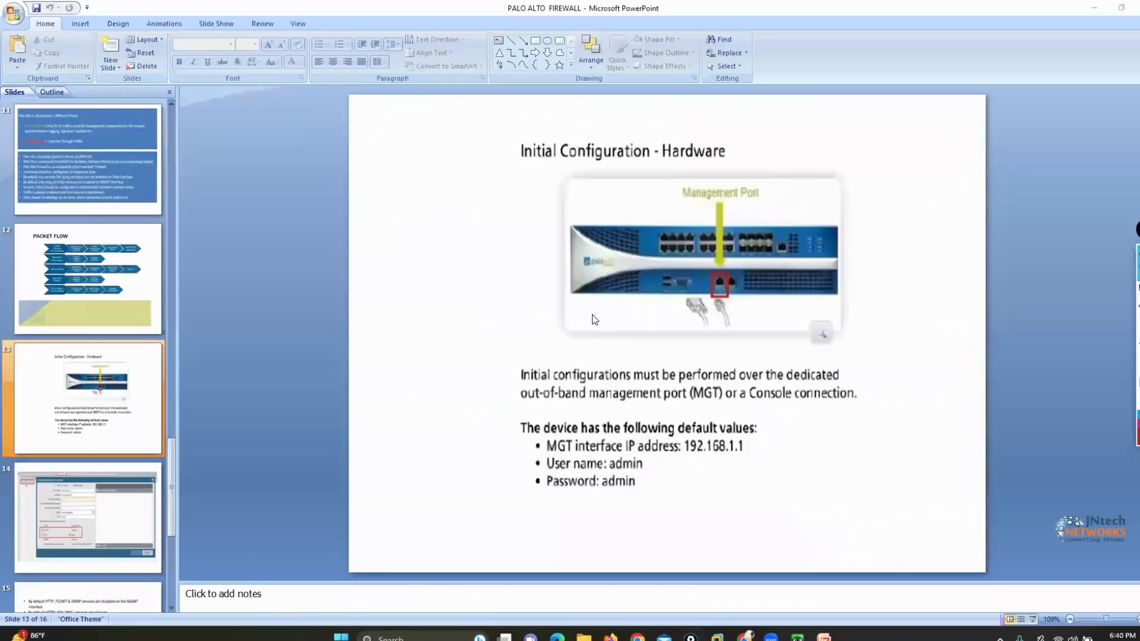
Start the slide show and present the "Initial Configuration - Hardware" slide
{"action": "left_click", "coordinate": [1035, 625]}
{"action": "key", "text": "Left"}
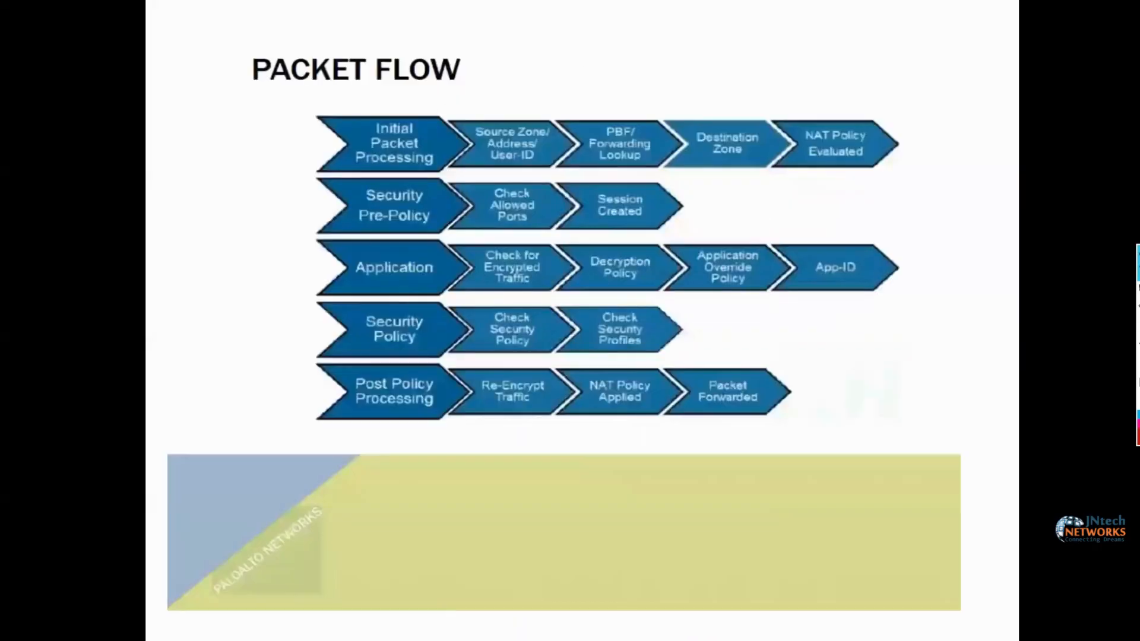
{"action": "key", "text": "Right"}
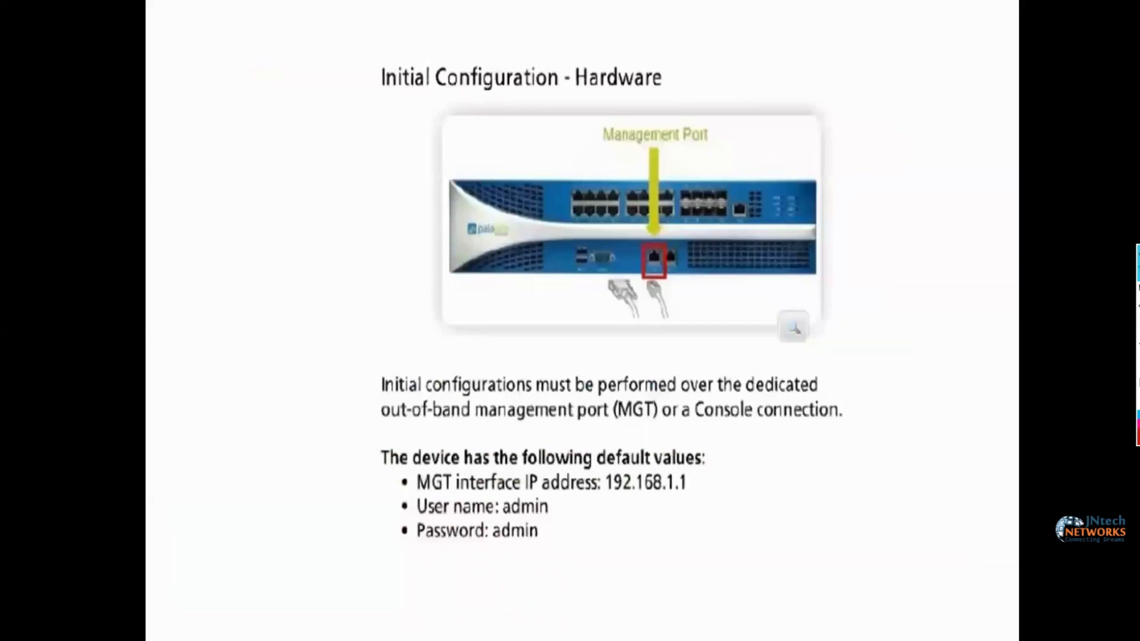
Mark the firewall, its management port cabled to a sketched PC and the default access values with the pen, and clear the marks
{"action": "left_click", "coordinate": [1109, 291]}
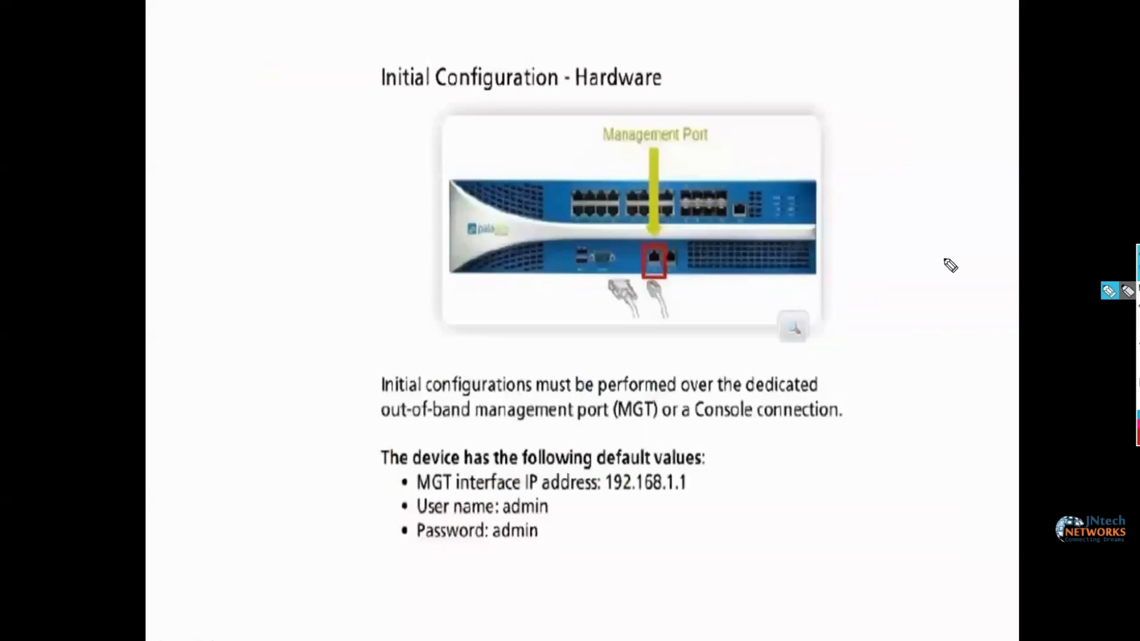
{"action": "mouse_move", "coordinate": [445, 185]}
{"action": "left_mouse_down"}
{"action": "mouse_move", "coordinate": [440, 208]}
{"action": "mouse_move", "coordinate": [559, 291]}
{"action": "mouse_move", "coordinate": [764, 297]}
{"action": "mouse_move", "coordinate": [838, 220]}
{"action": "mouse_move", "coordinate": [675, 182]}
{"action": "mouse_move", "coordinate": [428, 173]}
{"action": "left_mouse_up"}
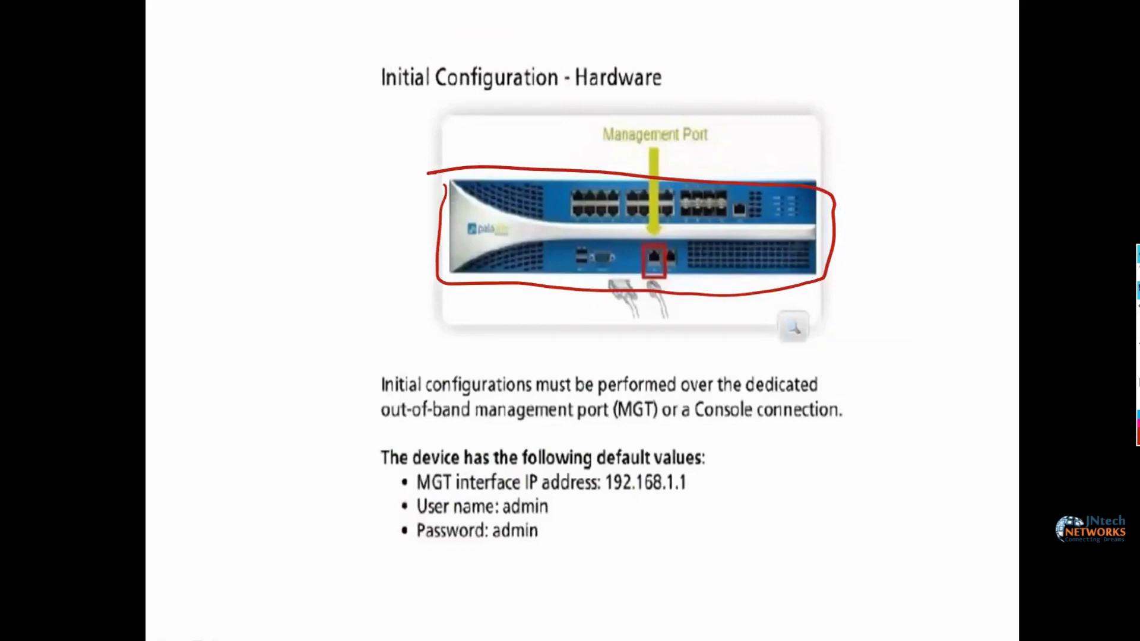
{"action": "left_click", "coordinate": [1121, 320]}
{"action": "mouse_move", "coordinate": [652, 246]}
{"action": "left_mouse_down"}
{"action": "mouse_move", "coordinate": [647, 288]}
{"action": "mouse_move", "coordinate": [679, 261]}
{"action": "mouse_move", "coordinate": [656, 243]}
{"action": "left_mouse_up"}
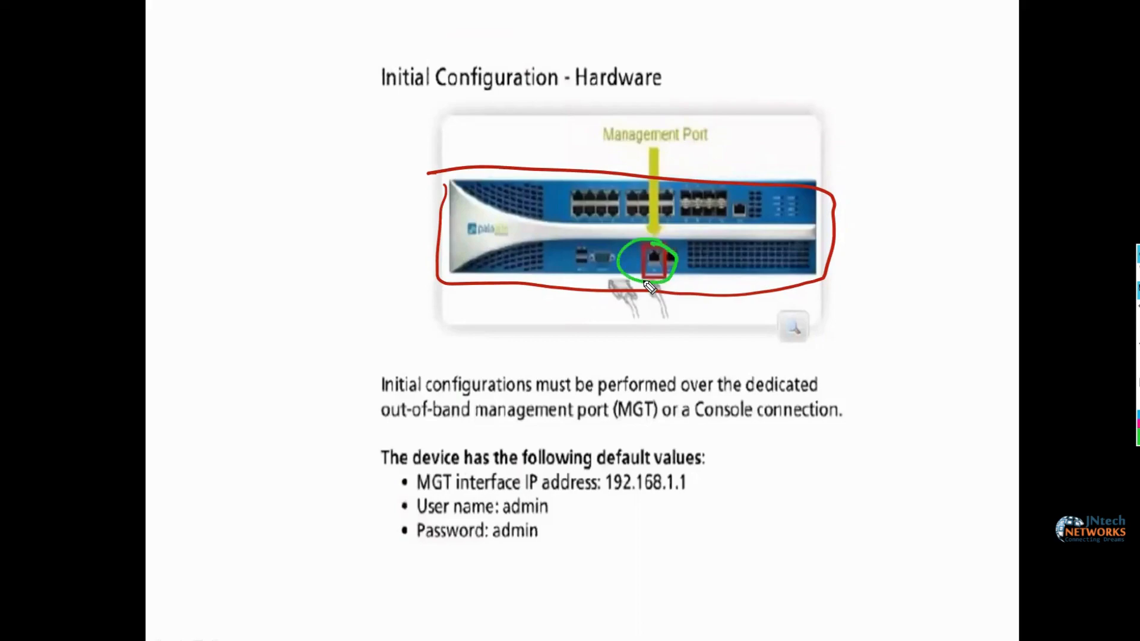
{"action": "mouse_move", "coordinate": [649, 286]}
{"action": "left_mouse_down"}
{"action": "mouse_move", "coordinate": [656, 321]}
{"action": "mouse_move", "coordinate": [894, 514]}
{"action": "mouse_move", "coordinate": [932, 506]}
{"action": "mouse_move", "coordinate": [899, 537]}
{"action": "mouse_move", "coordinate": [888, 532]}
{"action": "mouse_move", "coordinate": [941, 557]}
{"action": "mouse_move", "coordinate": [961, 542]}
{"action": "mouse_move", "coordinate": [922, 568]}
{"action": "left_mouse_up"}
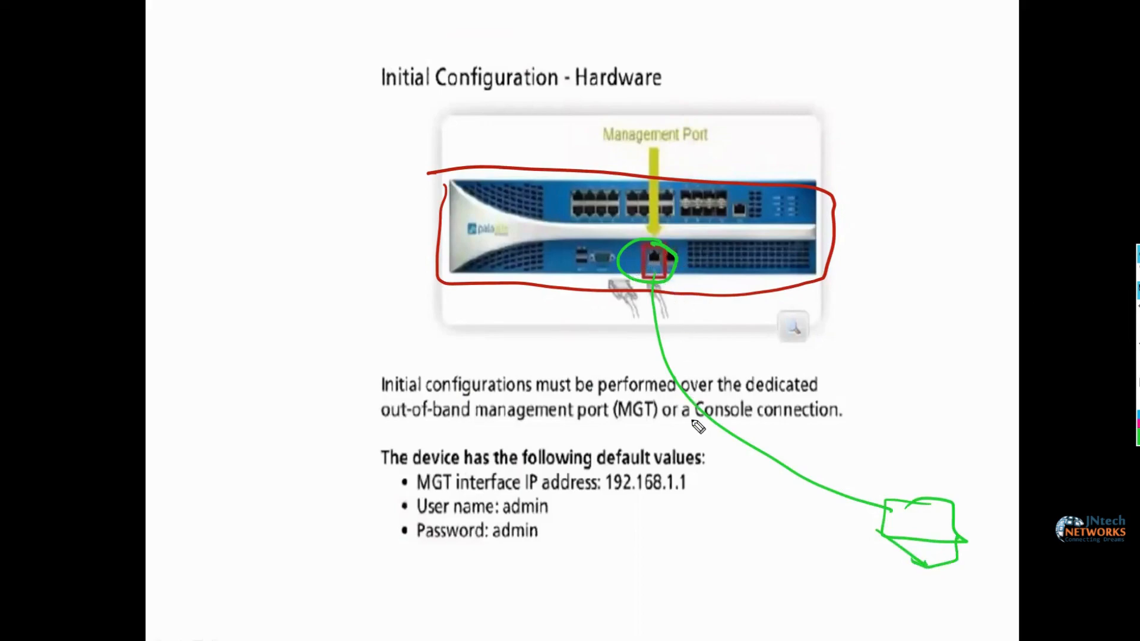
{"action": "mouse_move", "coordinate": [600, 496]}
{"action": "left_mouse_down"}
{"action": "mouse_move", "coordinate": [670, 503]}
{"action": "mouse_move", "coordinate": [709, 474]}
{"action": "mouse_move", "coordinate": [601, 469]}
{"action": "mouse_move", "coordinate": [599, 500]}
{"action": "mouse_move", "coordinate": [567, 521]}
{"action": "mouse_move", "coordinate": [562, 506]}
{"action": "left_mouse_up"}
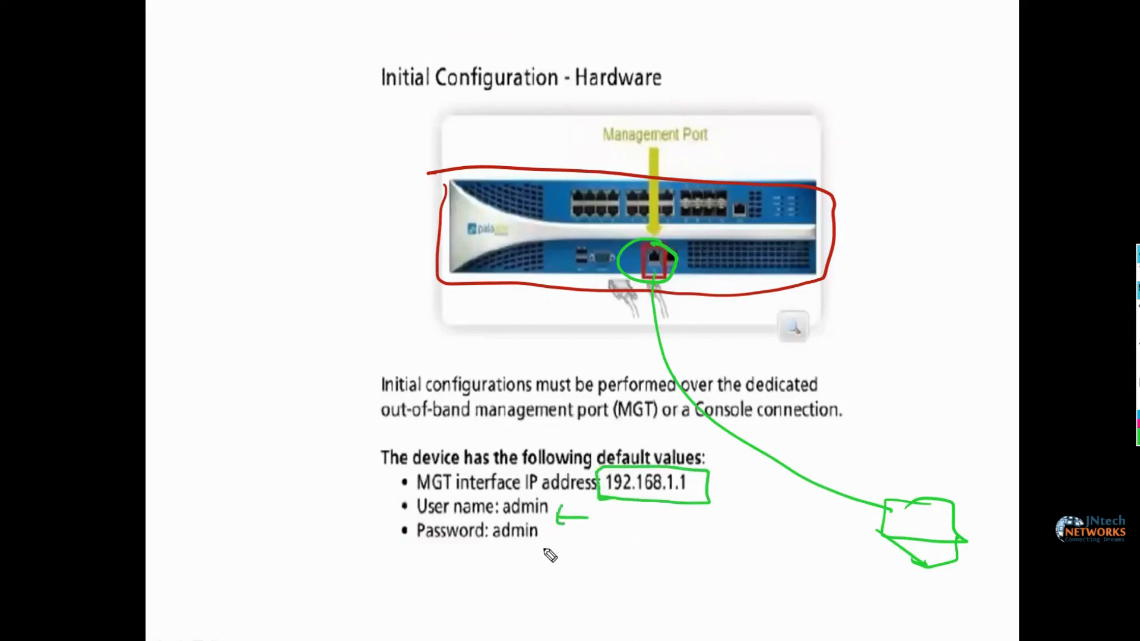
{"action": "mouse_move", "coordinate": [551, 573]}
{"action": "left_mouse_down"}
{"action": "mouse_move", "coordinate": [522, 553]}
{"action": "mouse_move", "coordinate": [550, 545]}
{"action": "left_mouse_up"}
{"action": "left_click", "coordinate": [1138, 326]}
{"action": "left_click", "coordinate": [1138, 272]}
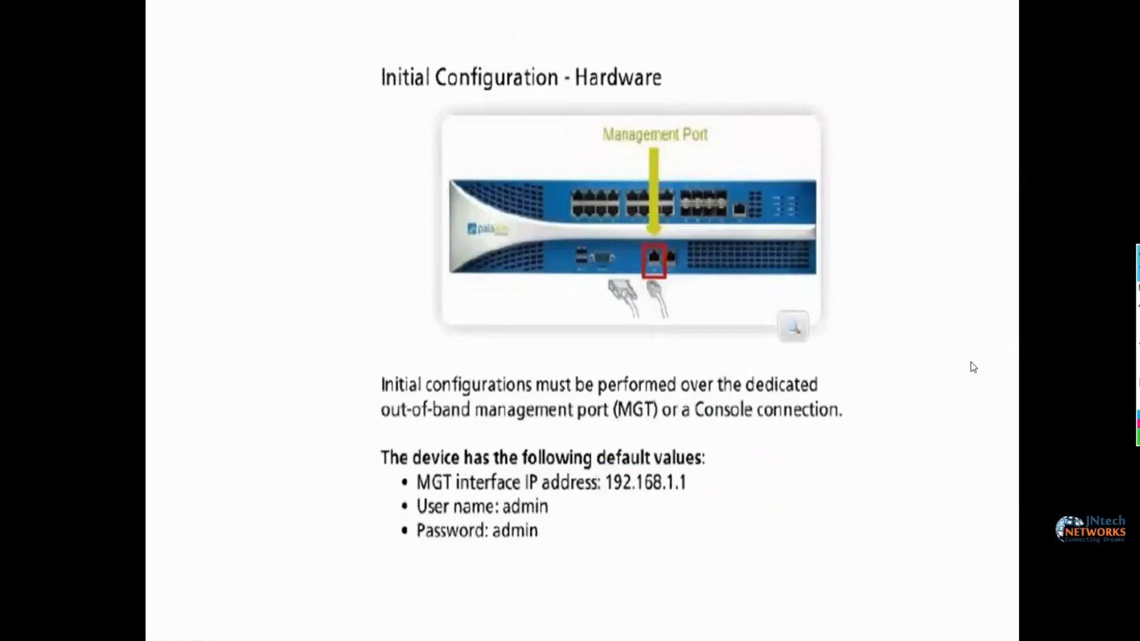
End the slide show, switch to the EVE topology in Chrome and close the open PaloAlto console window
{"action": "key", "text": "Escape"}
{"action": "key", "text": "alt+Tab"}
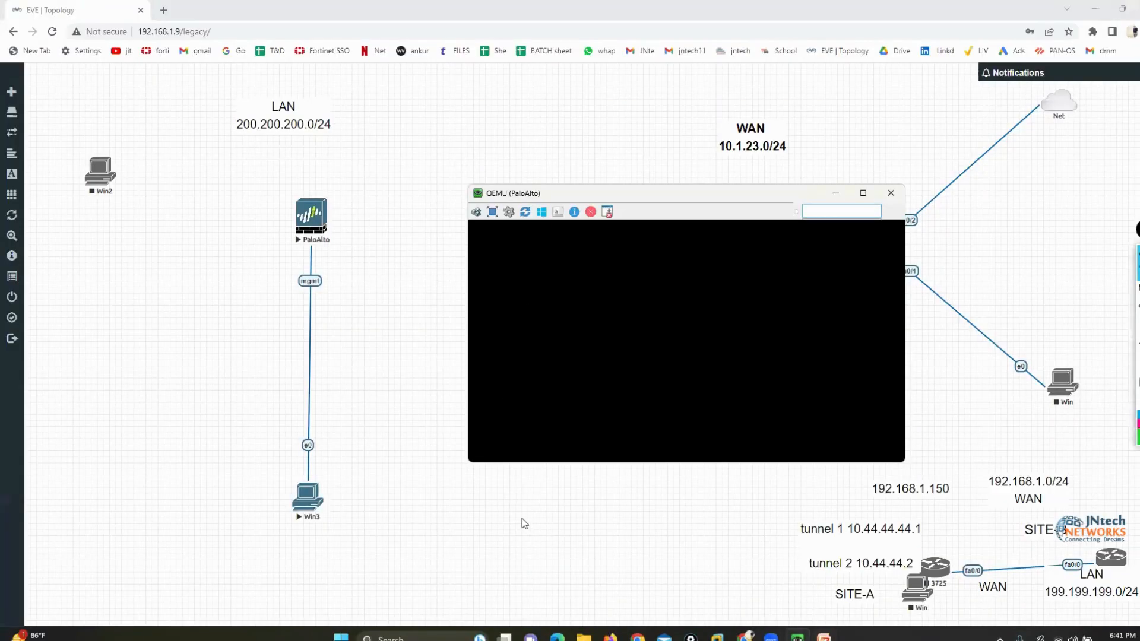
{"action": "left_click", "coordinate": [890, 194]}
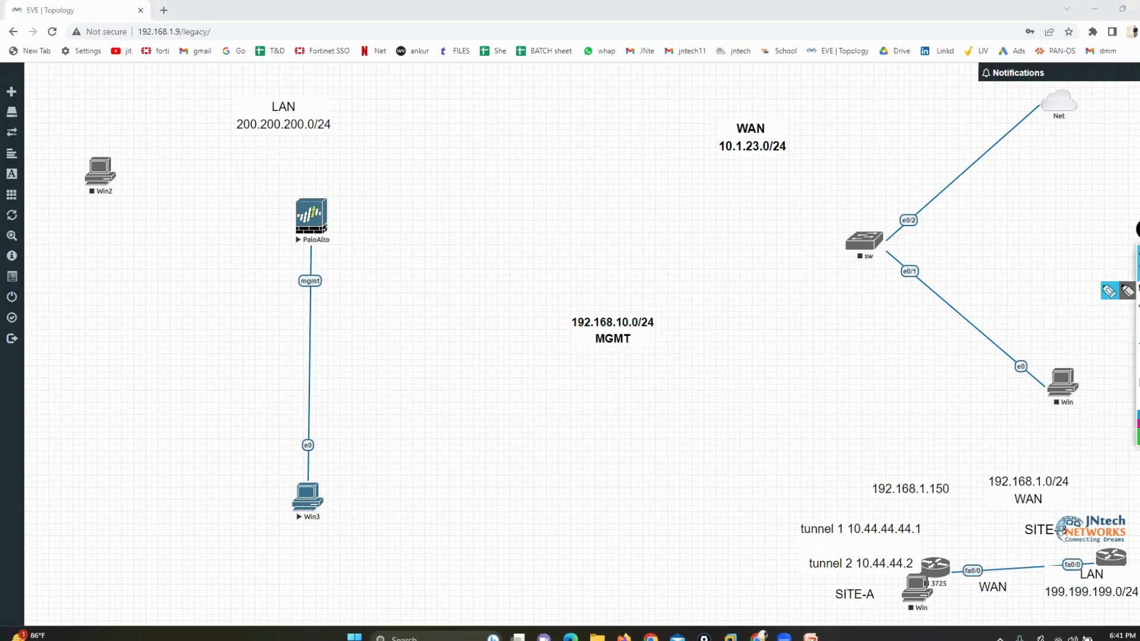
Outline the PaloAlto and Win3 nodes in green pen, label Win3 as the management PC and circle the mgmt interface
{"action": "left_click", "coordinate": [1108, 290]}
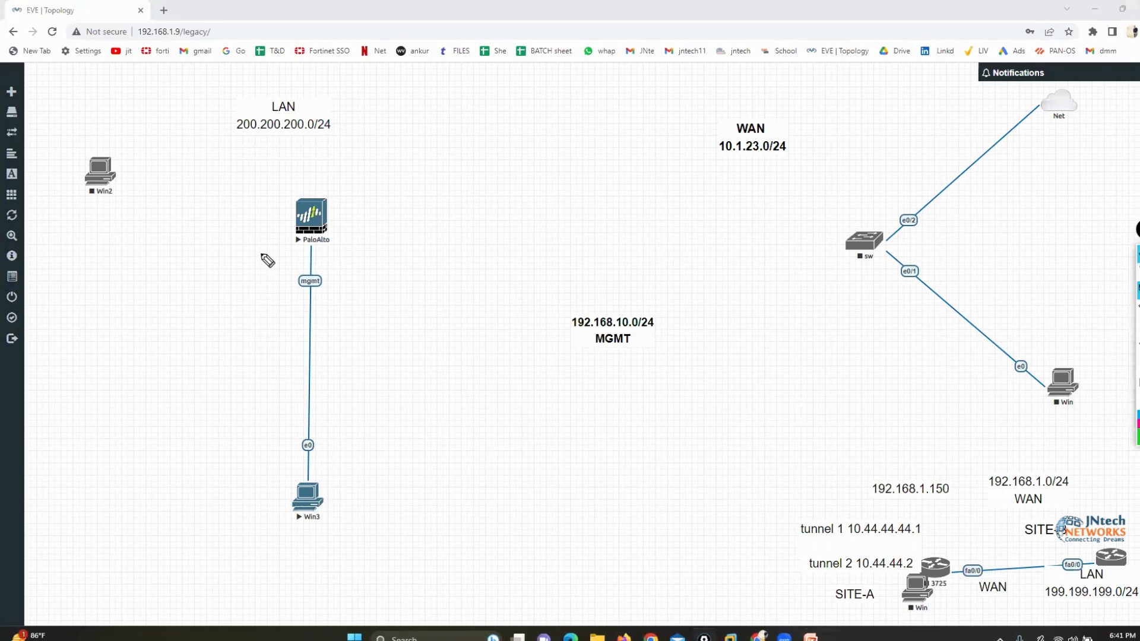
{"action": "mouse_move", "coordinate": [348, 182]}
{"action": "left_mouse_down"}
{"action": "mouse_move", "coordinate": [264, 188]}
{"action": "mouse_move", "coordinate": [354, 247]}
{"action": "mouse_move", "coordinate": [330, 189]}
{"action": "left_mouse_up"}
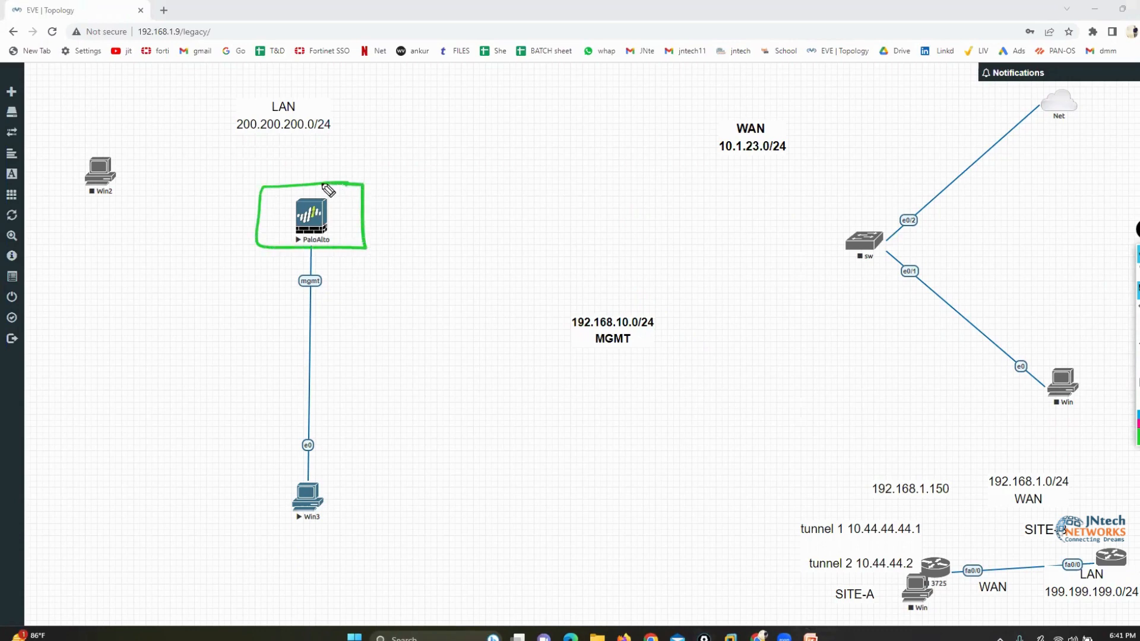
{"action": "mouse_move", "coordinate": [333, 482]}
{"action": "left_mouse_down"}
{"action": "mouse_move", "coordinate": [264, 493]}
{"action": "mouse_move", "coordinate": [315, 534]}
{"action": "mouse_move", "coordinate": [353, 485]}
{"action": "mouse_move", "coordinate": [320, 474]}
{"action": "left_mouse_up"}
{"action": "mouse_move", "coordinate": [368, 506]}
{"action": "left_mouse_down"}
{"action": "mouse_move", "coordinate": [377, 522]}
{"action": "mouse_move", "coordinate": [483, 526]}
{"action": "mouse_move", "coordinate": [524, 546]}
{"action": "left_mouse_up"}
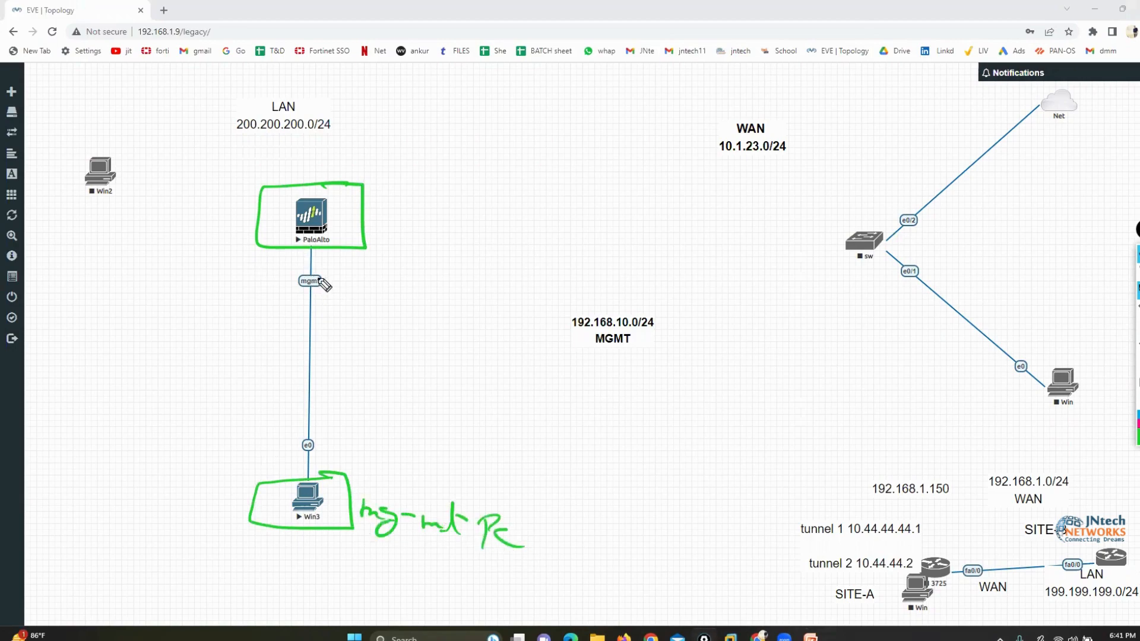
{"action": "mouse_move", "coordinate": [318, 264]}
{"action": "left_mouse_down"}
{"action": "mouse_move", "coordinate": [292, 274]}
{"action": "mouse_move", "coordinate": [349, 289]}
{"action": "mouse_move", "coordinate": [324, 271]}
{"action": "left_mouse_up"}
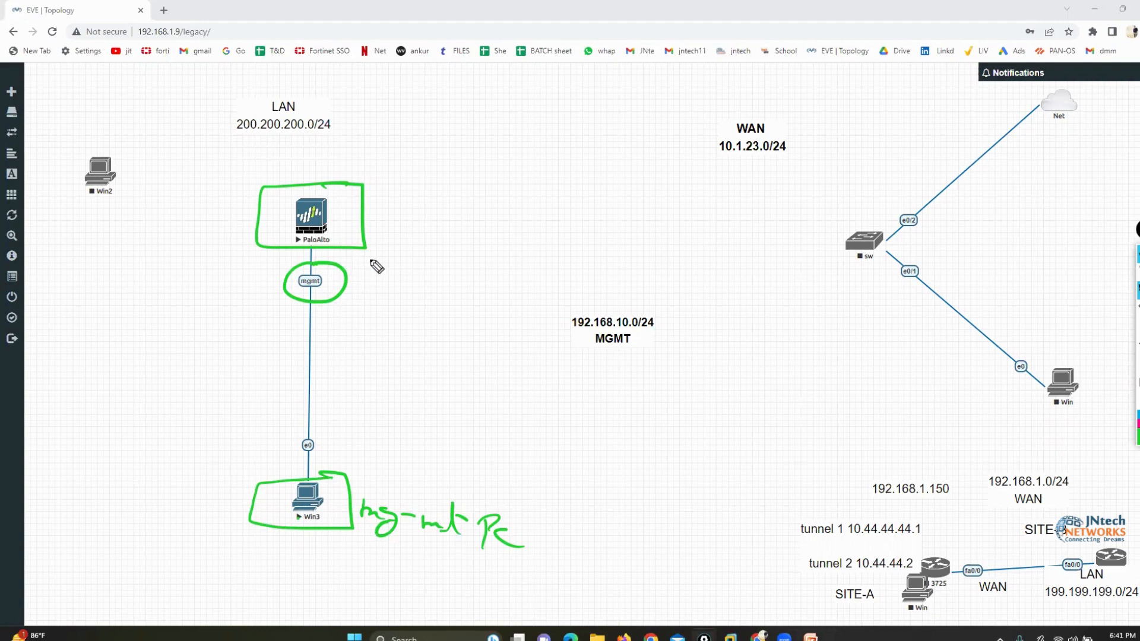
Handwrite HTTPS, SSH and Ping in brackets beside the mgmt interface, and clear all pen marks
{"action": "left_click_drag", "start_coordinate": [390, 271], "coordinate": [392, 291]}
{"action": "mouse_move", "coordinate": [403, 273]}
{"action": "left_mouse_down"}
{"action": "mouse_move", "coordinate": [404, 287]}
{"action": "mouse_move", "coordinate": [438, 273]}
{"action": "left_mouse_up"}
{"action": "mouse_move", "coordinate": [428, 275]}
{"action": "left_mouse_down"}
{"action": "mouse_move", "coordinate": [427, 290]}
{"action": "mouse_move", "coordinate": [475, 274]}
{"action": "left_mouse_up"}
{"action": "mouse_move", "coordinate": [462, 275]}
{"action": "left_mouse_down"}
{"action": "mouse_move", "coordinate": [461, 296]}
{"action": "mouse_move", "coordinate": [504, 294]}
{"action": "left_mouse_up"}
{"action": "mouse_move", "coordinate": [419, 324]}
{"action": "left_mouse_down"}
{"action": "mouse_move", "coordinate": [404, 344]}
{"action": "mouse_move", "coordinate": [441, 345]}
{"action": "left_mouse_up"}
{"action": "mouse_move", "coordinate": [475, 324]}
{"action": "left_mouse_down"}
{"action": "mouse_move", "coordinate": [476, 343]}
{"action": "mouse_move", "coordinate": [490, 336]}
{"action": "left_mouse_up"}
{"action": "left_click_drag", "start_coordinate": [493, 328], "coordinate": [494, 346]}
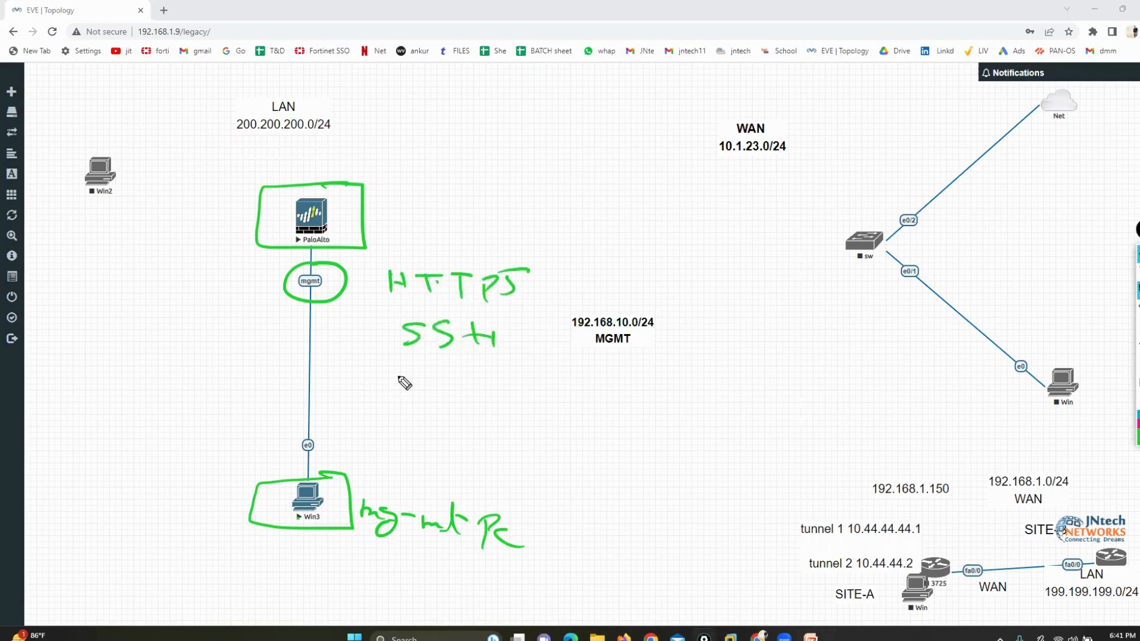
{"action": "left_click_drag", "start_coordinate": [403, 369], "coordinate": [404, 398]}
{"action": "left_click_drag", "start_coordinate": [404, 371], "coordinate": [424, 396]}
{"action": "mouse_move", "coordinate": [429, 396]}
{"action": "left_mouse_down"}
{"action": "mouse_move", "coordinate": [449, 393]}
{"action": "mouse_move", "coordinate": [460, 415]}
{"action": "left_mouse_up"}
{"action": "mouse_move", "coordinate": [516, 261]}
{"action": "left_mouse_down"}
{"action": "mouse_move", "coordinate": [546, 326]}
{"action": "mouse_move", "coordinate": [541, 414]}
{"action": "left_mouse_up"}
{"action": "mouse_move", "coordinate": [398, 253]}
{"action": "left_mouse_down"}
{"action": "mouse_move", "coordinate": [362, 368]}
{"action": "mouse_move", "coordinate": [372, 397]}
{"action": "left_mouse_up"}
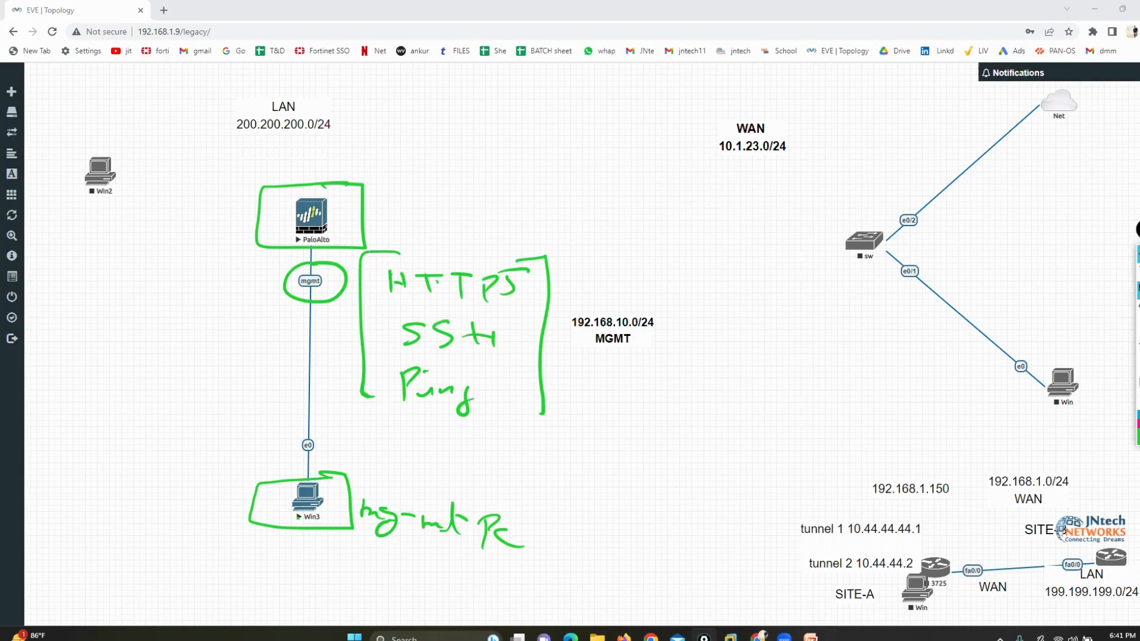
{"action": "key", "text": "Escape"}
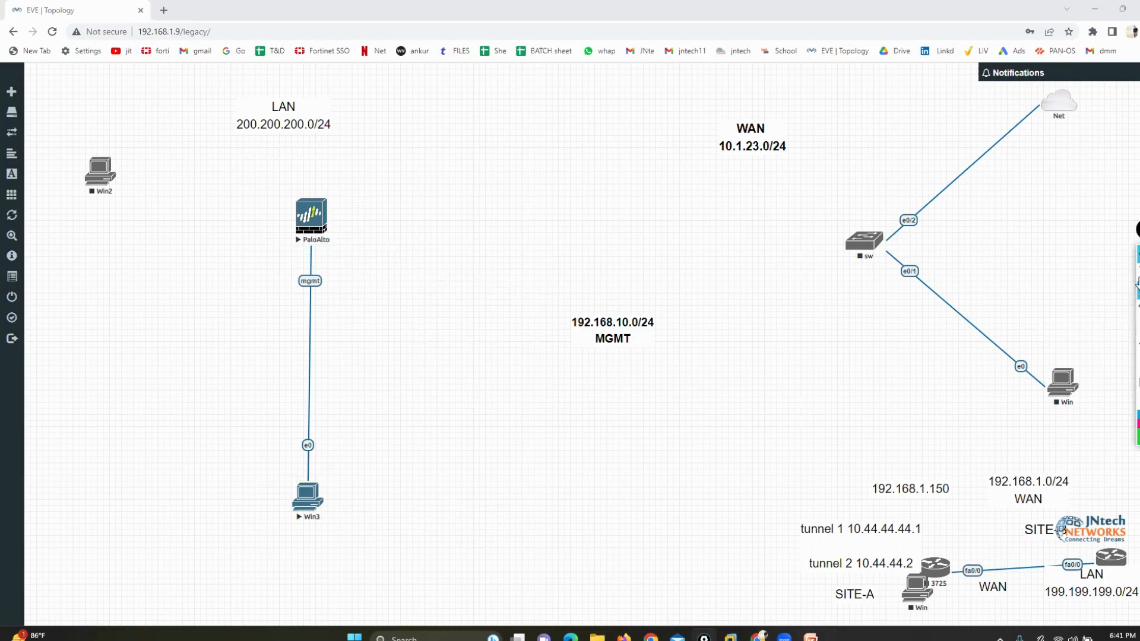
Open the PaloAlto node's console with ultravnc_wrapper and move its window clear of the node
{"action": "left_click", "coordinate": [310, 222]}
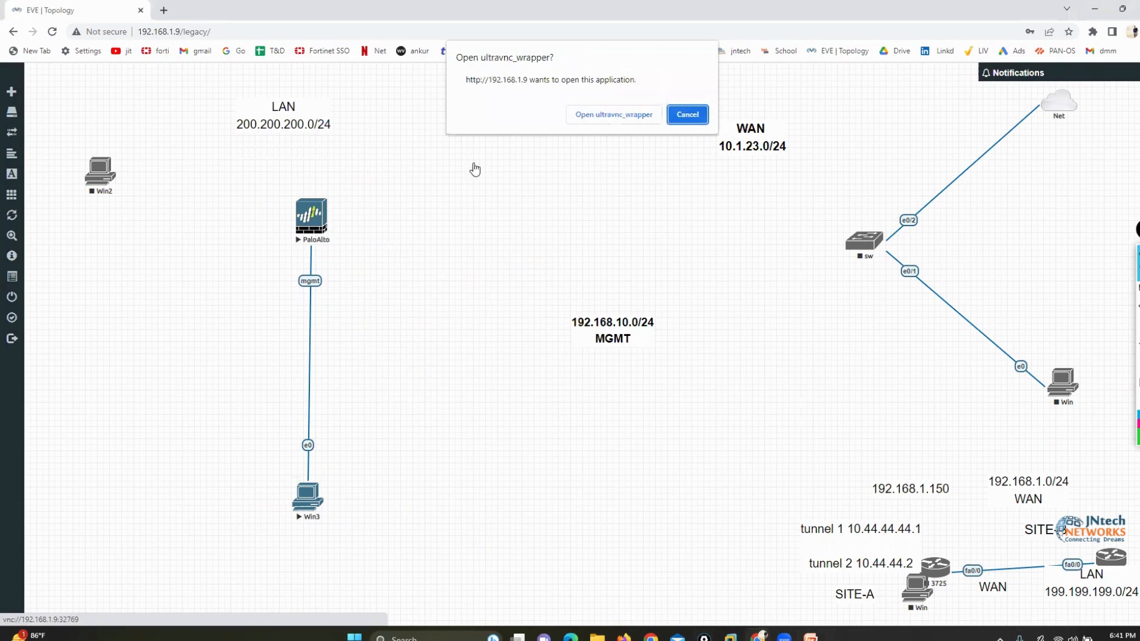
{"action": "left_click", "coordinate": [604, 111]}
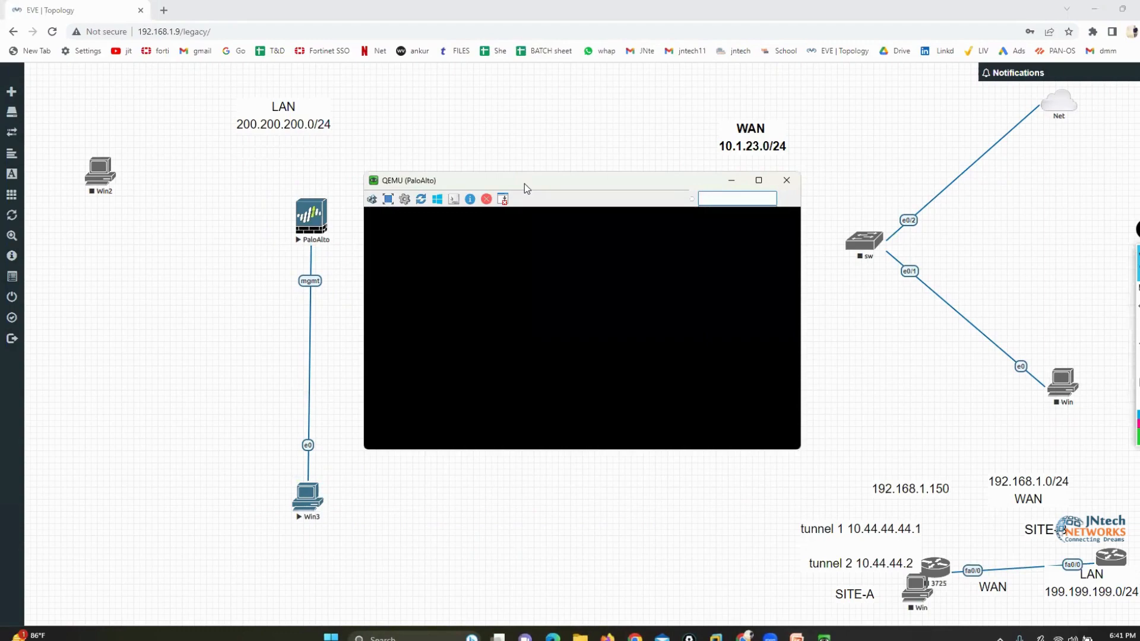
{"action": "left_click_drag", "start_coordinate": [525, 183], "coordinate": [638, 161]}
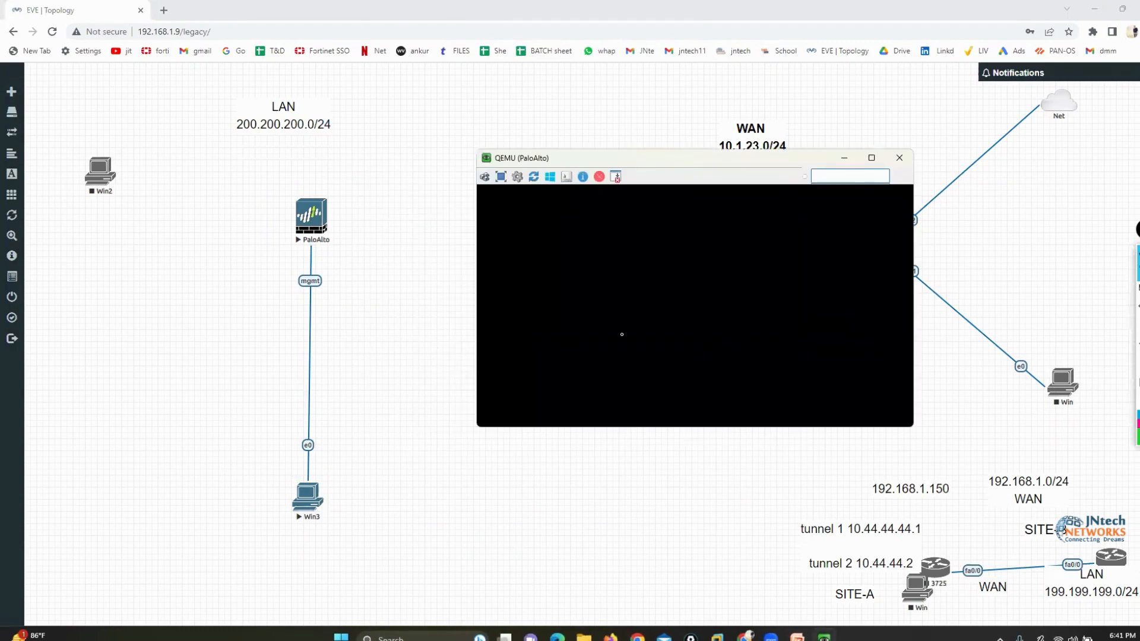
Log in to the PaloAlto console as admin with the account password and reach the command prompt
{"action": "key", "text": "Return"}
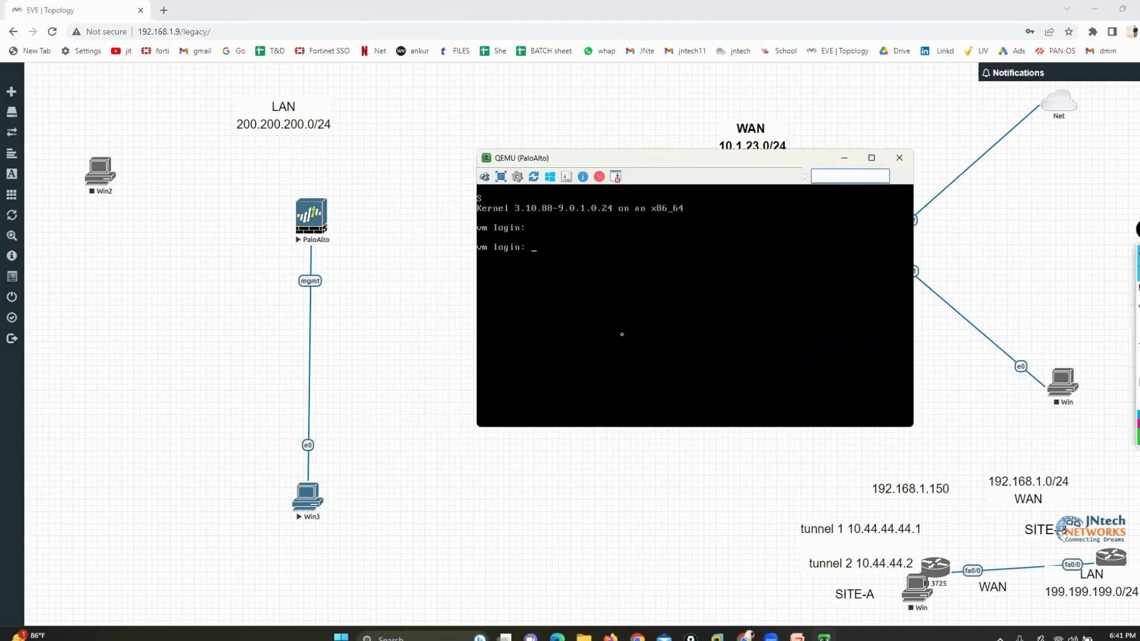
{"action": "type", "text": "admin"}
{"action": "key", "text": "Return"}
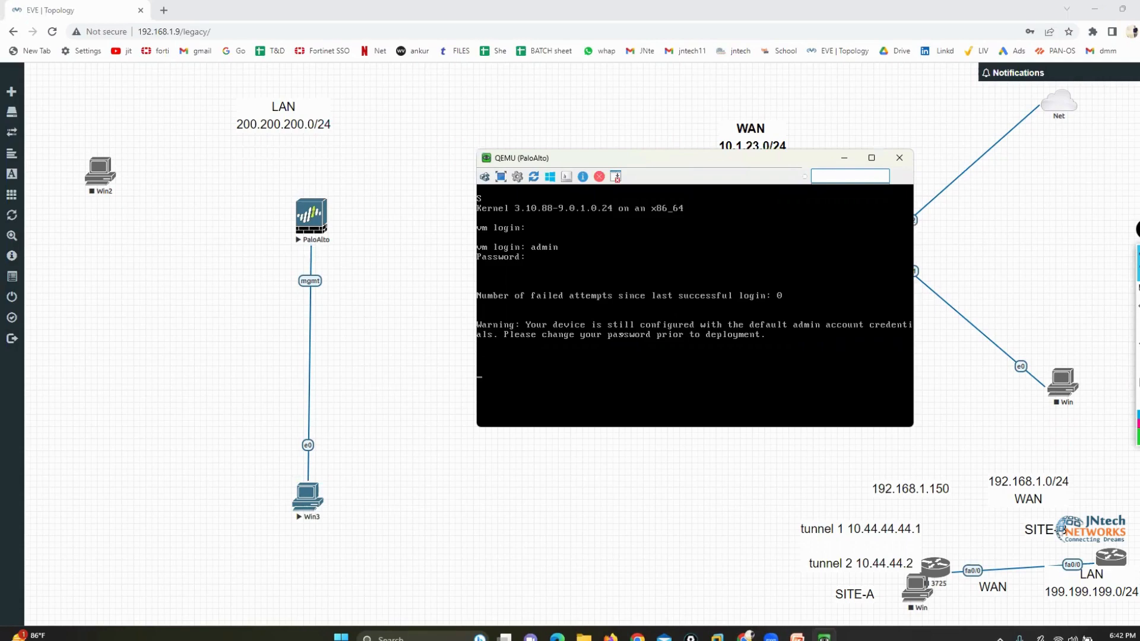
{"action": "key", "text": "Return"}
{"action": "key", "text": "Return"}
{"action": "key", "text": "Return"}
{"action": "key", "text": "Return"}
{"action": "key", "text": "Return"}
{"action": "key", "text": "Return"}
{"action": "key", "text": "Return"}
{"action": "key", "text": "Return"}
{"action": "key", "text": "Return"}
{"action": "key", "text": "Return"}
{"action": "key", "text": "Return"}
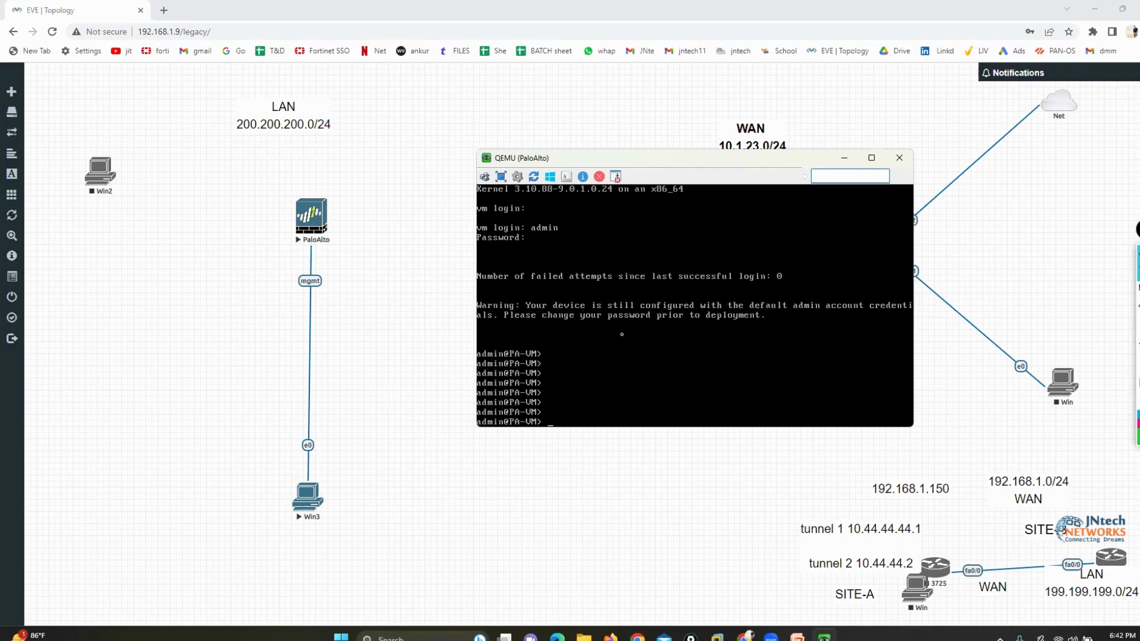
{"action": "key", "text": "Return"}
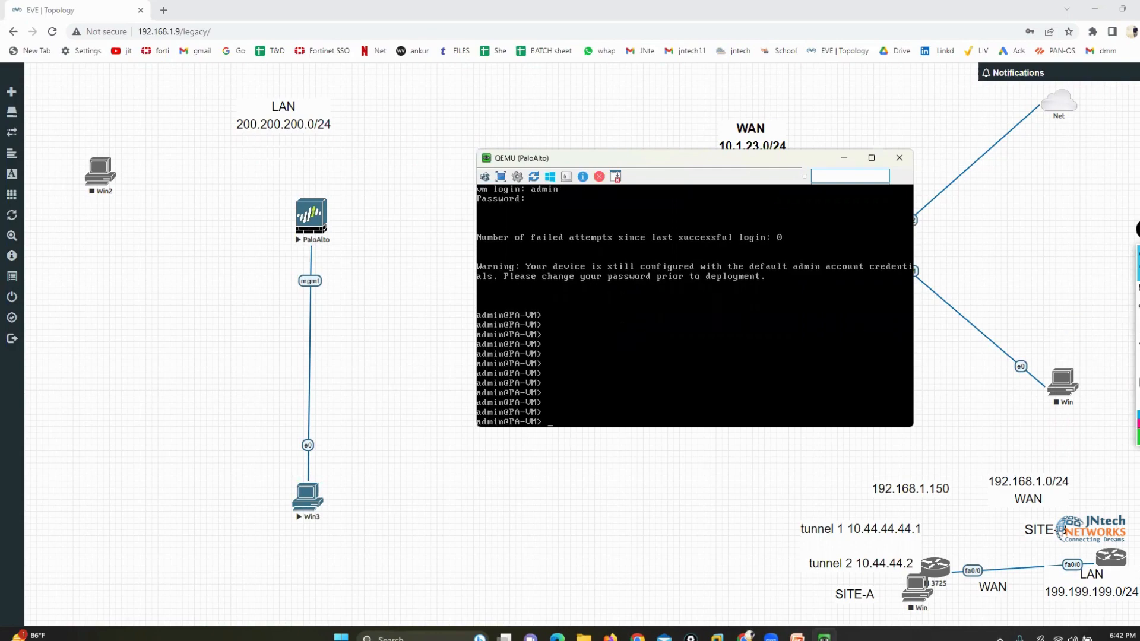
Box the end of the PA-VM operational prompt with the green pen and clear the mark
{"action": "left_click", "coordinate": [1108, 294]}
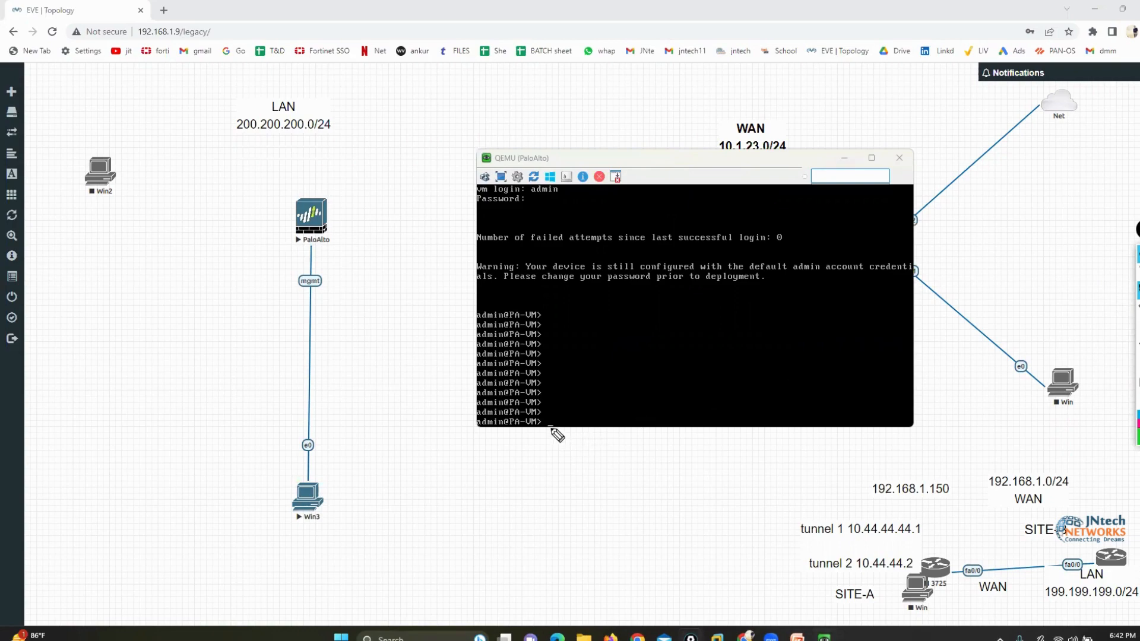
{"action": "mouse_move", "coordinate": [550, 411]}
{"action": "left_mouse_down"}
{"action": "mouse_move", "coordinate": [510, 437]}
{"action": "mouse_move", "coordinate": [513, 405]}
{"action": "mouse_move", "coordinate": [555, 406]}
{"action": "mouse_move", "coordinate": [551, 436]}
{"action": "left_mouse_up"}
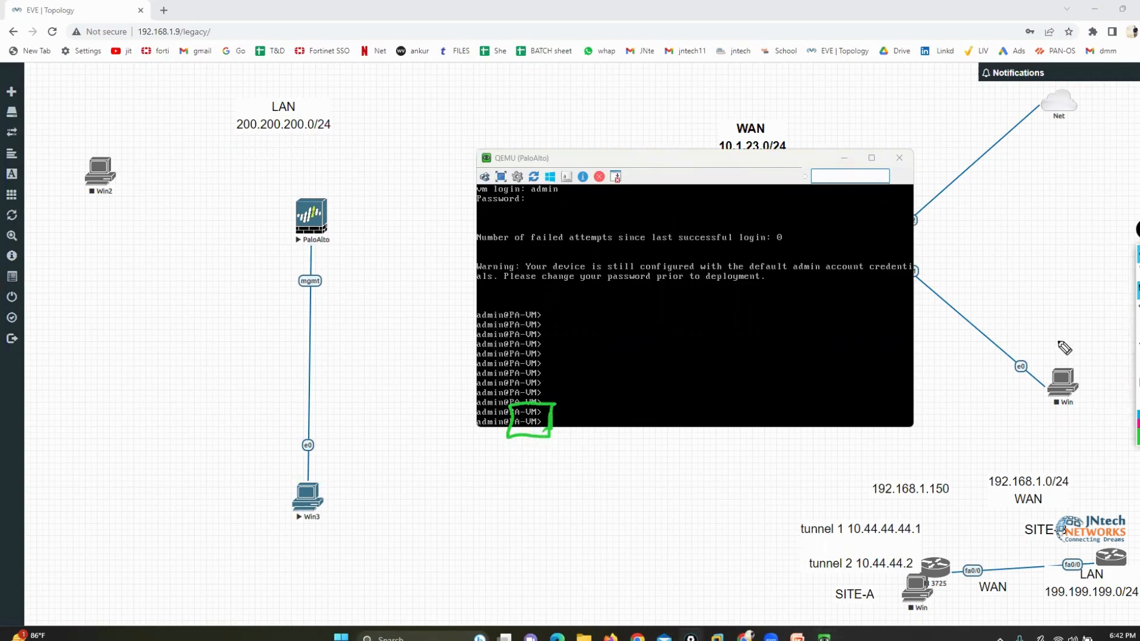
{"action": "left_click", "coordinate": [1137, 383]}
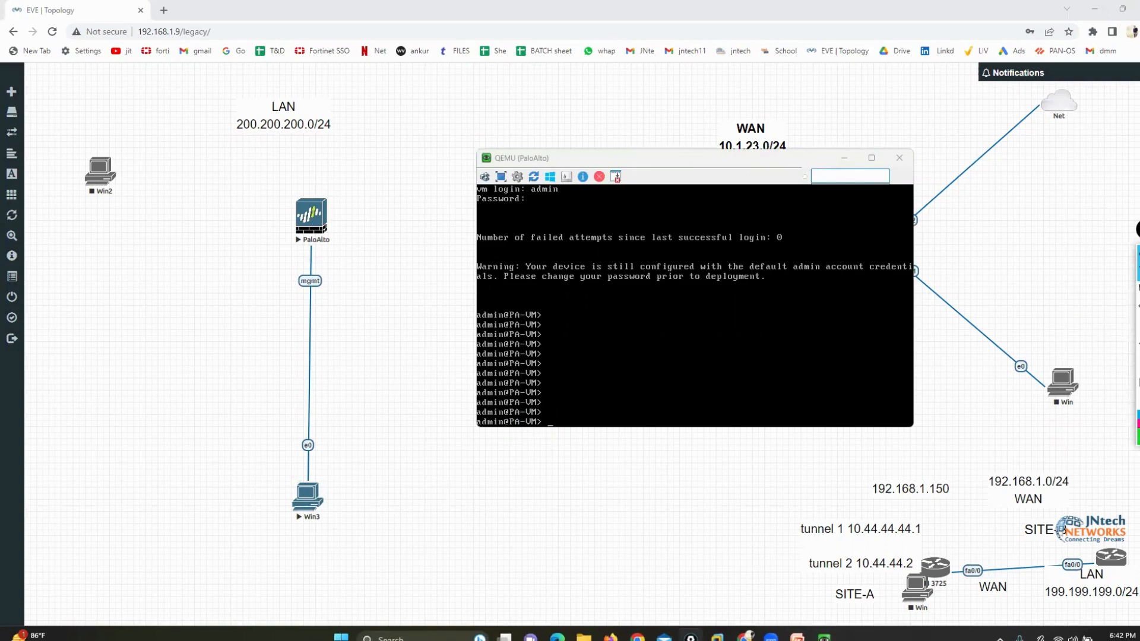
List all commands available in operational mode through to the end of the help output
{"action": "left_click", "coordinate": [722, 331]}
{"action": "type", "text": "?"}
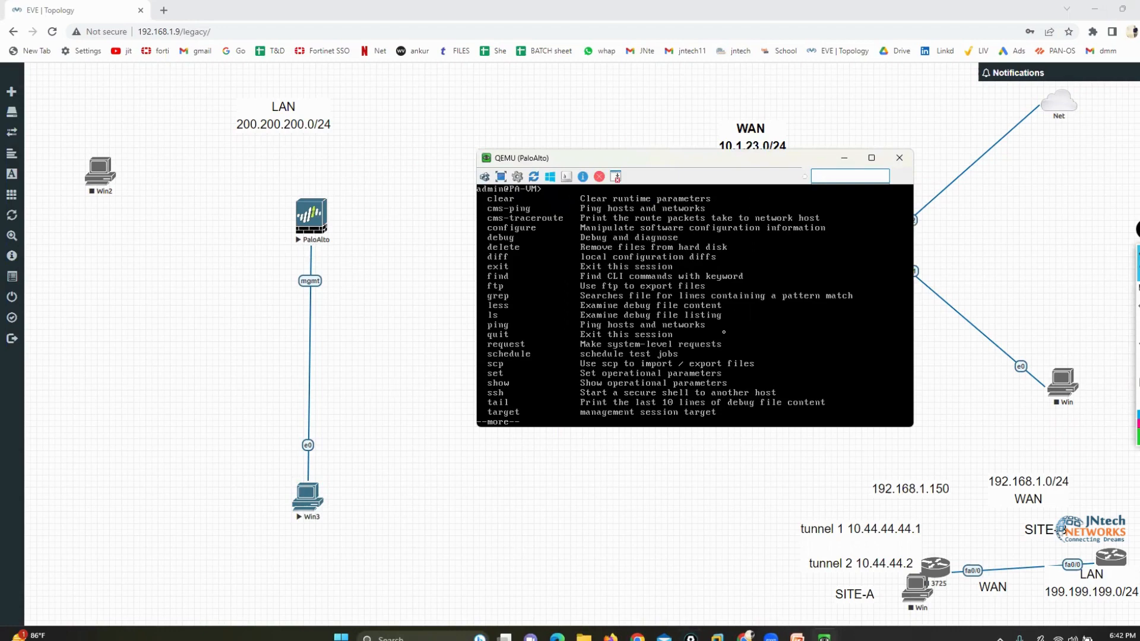
{"action": "key", "text": "Return"}
{"action": "key", "text": "Return"}
{"action": "key", "text": "Return"}
{"action": "key", "text": "Return"}
{"action": "key", "text": "Return"}
{"action": "key", "text": "Return"}
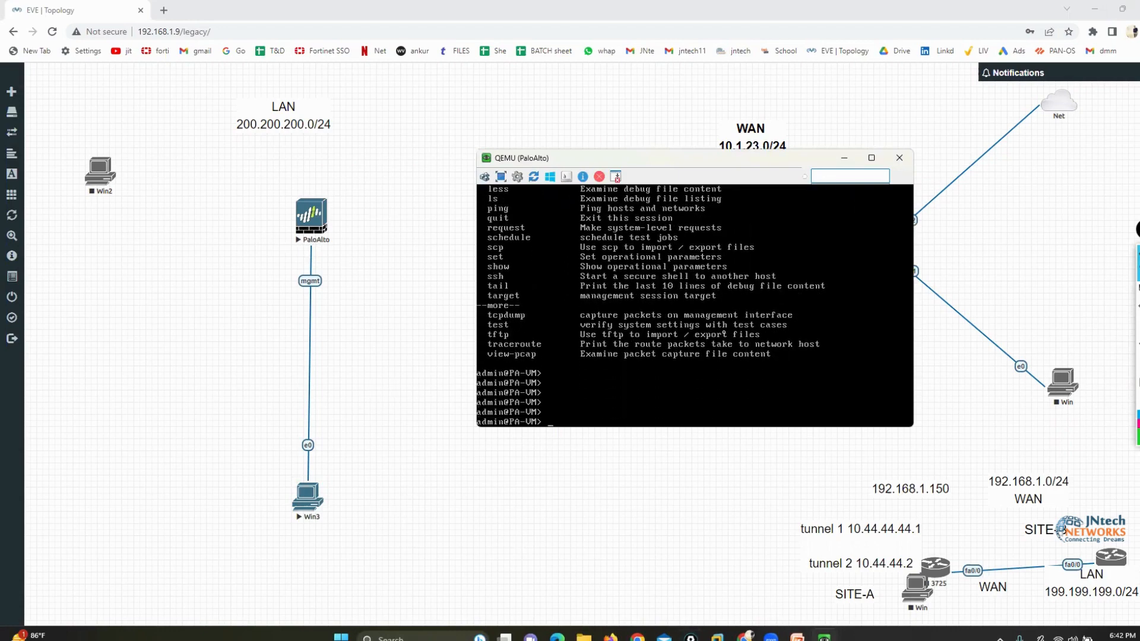
Display the management interface details with show interface management
{"action": "type", "text": "show sysi"}
{"action": "key", "text": "BackSpace"}
{"action": "key", "text": "BackSpace"}
{"action": "key", "text": "BackSpace"}
{"action": "key", "text": "BackSpace"}
{"action": "key", "text": "BackSpace"}
{"action": "type", "text": "interface management"}
{"action": "key", "text": "Return"}
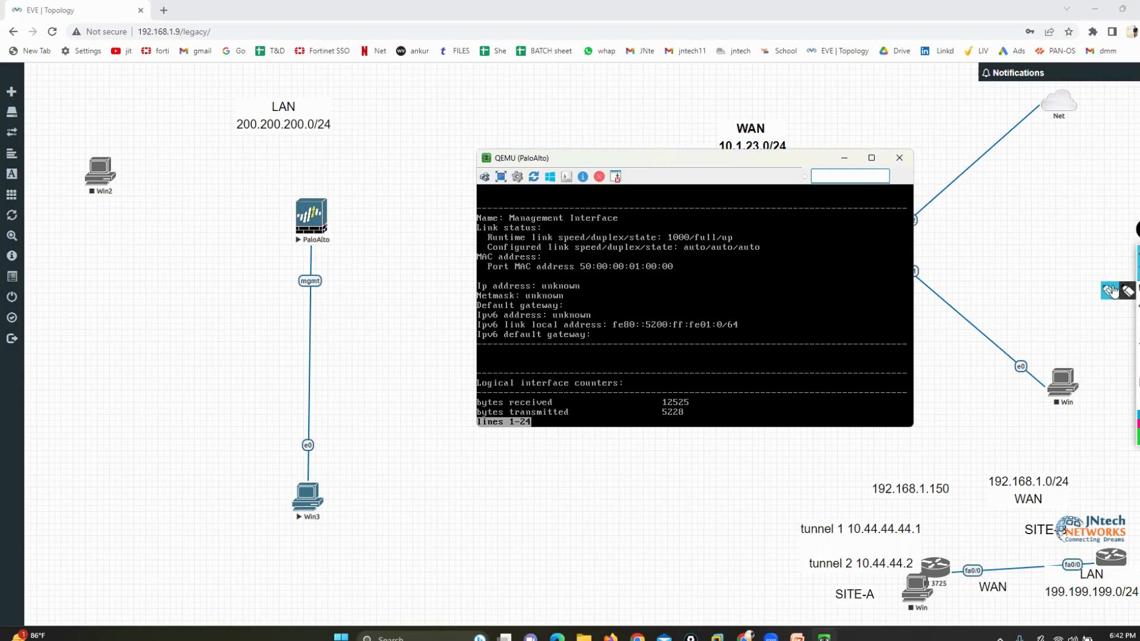
Mark the management interface's IP address, netmask and default gateway lines with the green pen, and clear the marks
{"action": "left_click", "coordinate": [1137, 290]}
{"action": "mouse_move", "coordinate": [575, 277]}
{"action": "left_mouse_down"}
{"action": "mouse_move", "coordinate": [601, 296]}
{"action": "mouse_move", "coordinate": [591, 302]}
{"action": "left_mouse_up"}
{"action": "left_click_drag", "start_coordinate": [480, 270], "coordinate": [458, 297]}
{"action": "mouse_move", "coordinate": [587, 295]}
{"action": "left_mouse_down"}
{"action": "mouse_move", "coordinate": [564, 297]}
{"action": "mouse_move", "coordinate": [572, 307]}
{"action": "mouse_move", "coordinate": [627, 298]}
{"action": "left_mouse_up"}
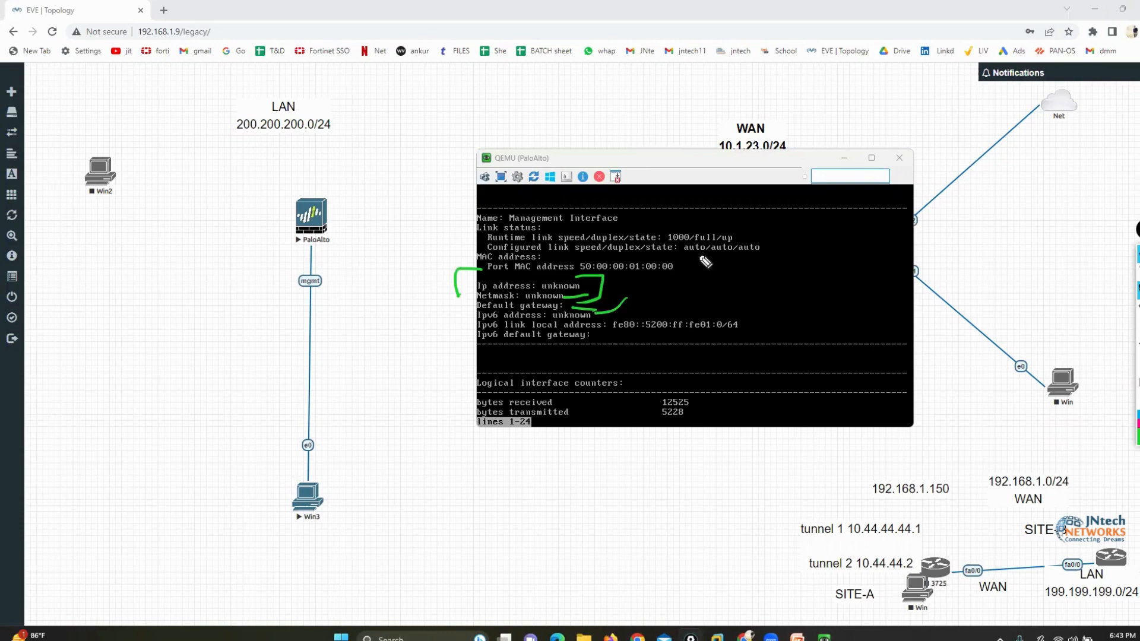
{"action": "left_click", "coordinate": [1137, 382]}
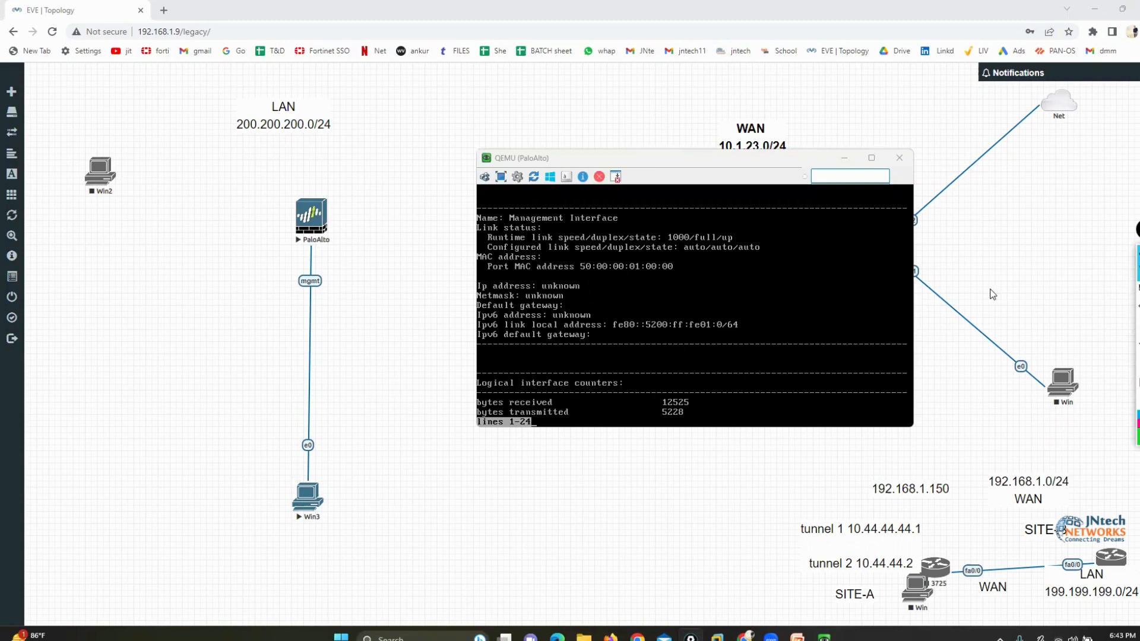
Quit the management interface output and enter configuration mode with configure
{"action": "left_click", "coordinate": [683, 291]}
{"action": "type", "text": "q"}
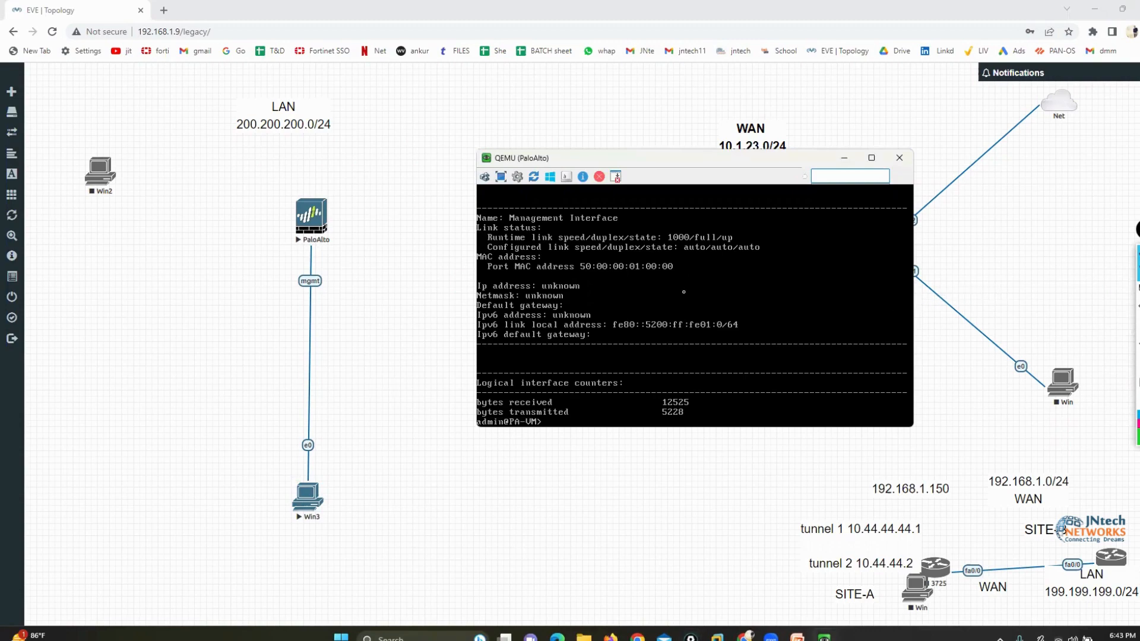
{"action": "type", "text": "configure"}
{"action": "key", "text": "Return"}
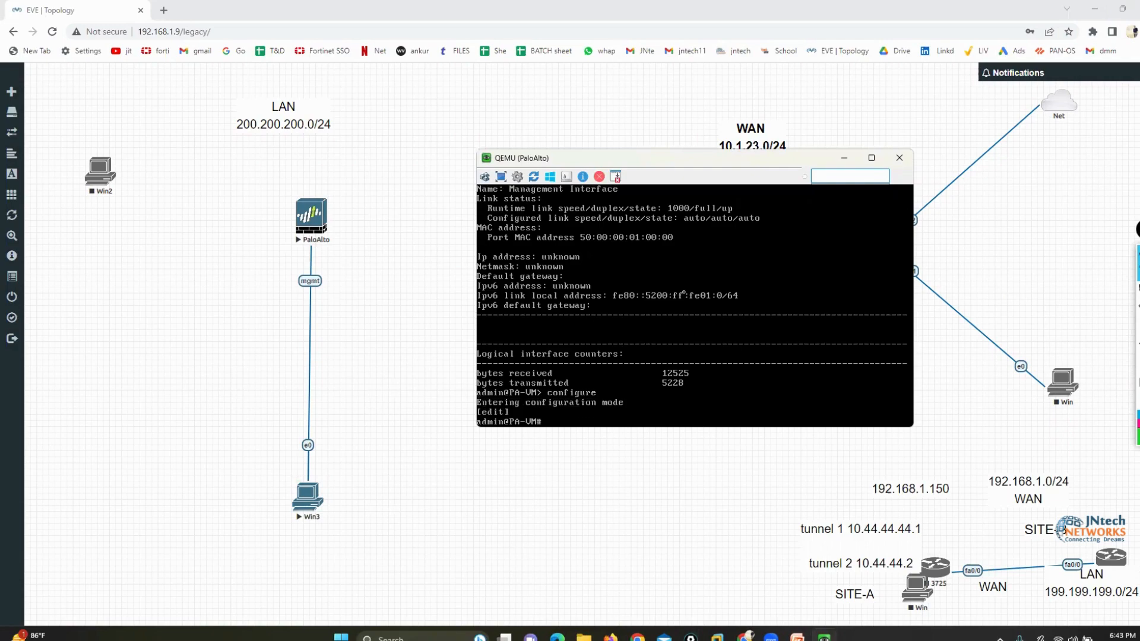
{"action": "key", "text": "Return"}
{"action": "key", "text": "Return"}
{"action": "key", "text": "Return"}
{"action": "key", "text": "Return"}
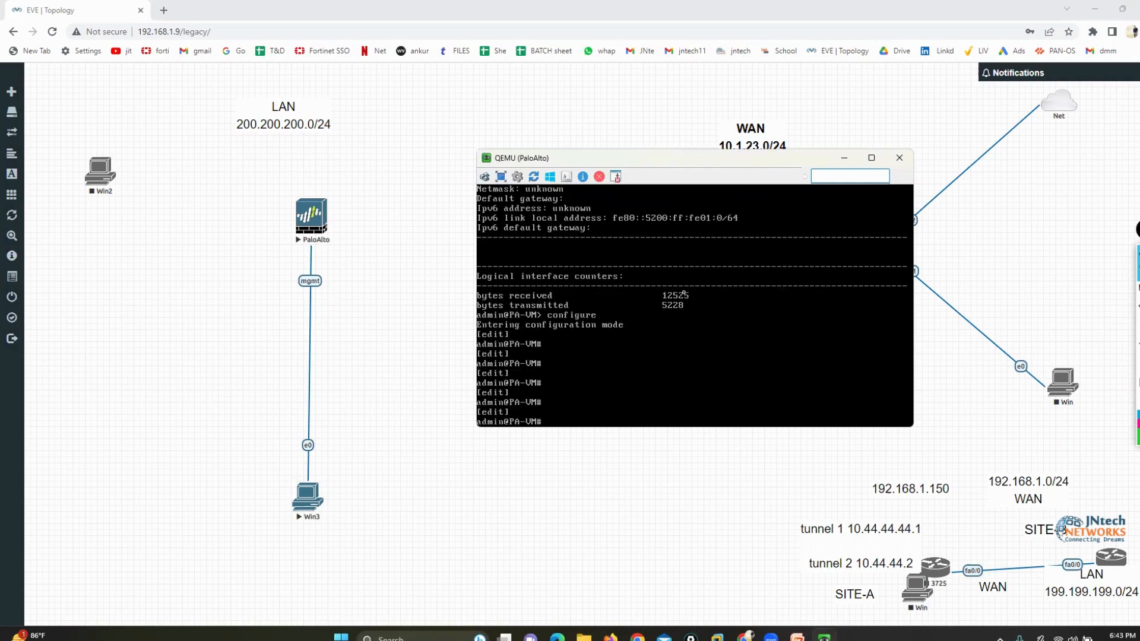
Write the command set deviceconfig system type static at the firewall's configuration prompt, without running it yet
{"action": "type", "text": "set deviceconfig system type static"}
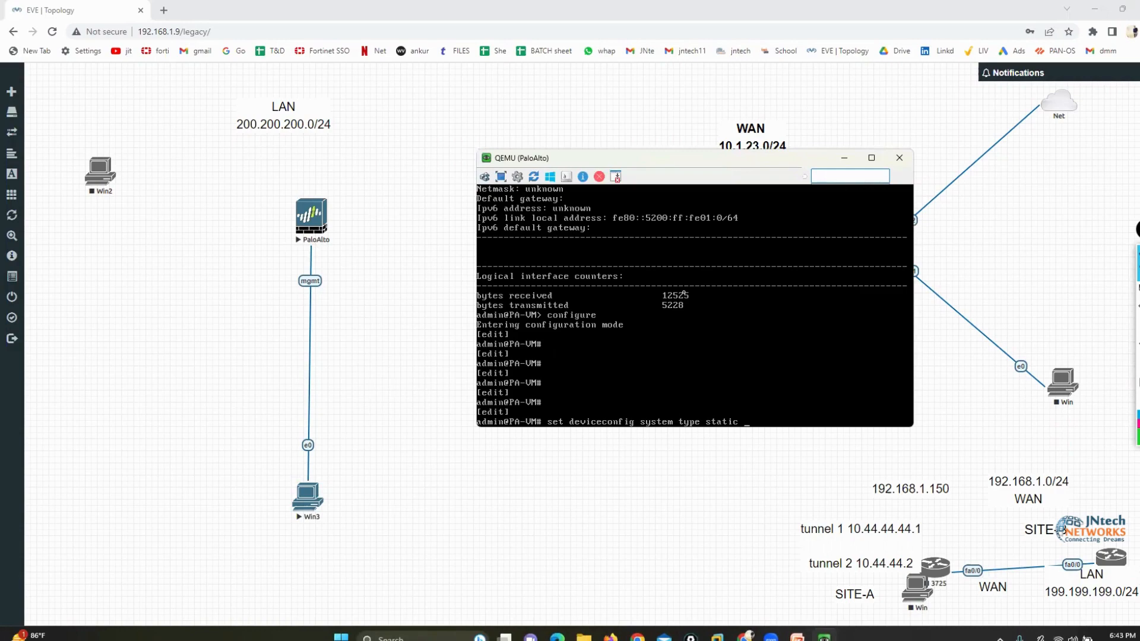
Circle the PaloAlto mgmt port in green pen, connect it to a box drawn over the console, mark the static command, and clear the marks
{"action": "left_click", "coordinate": [1137, 291]}
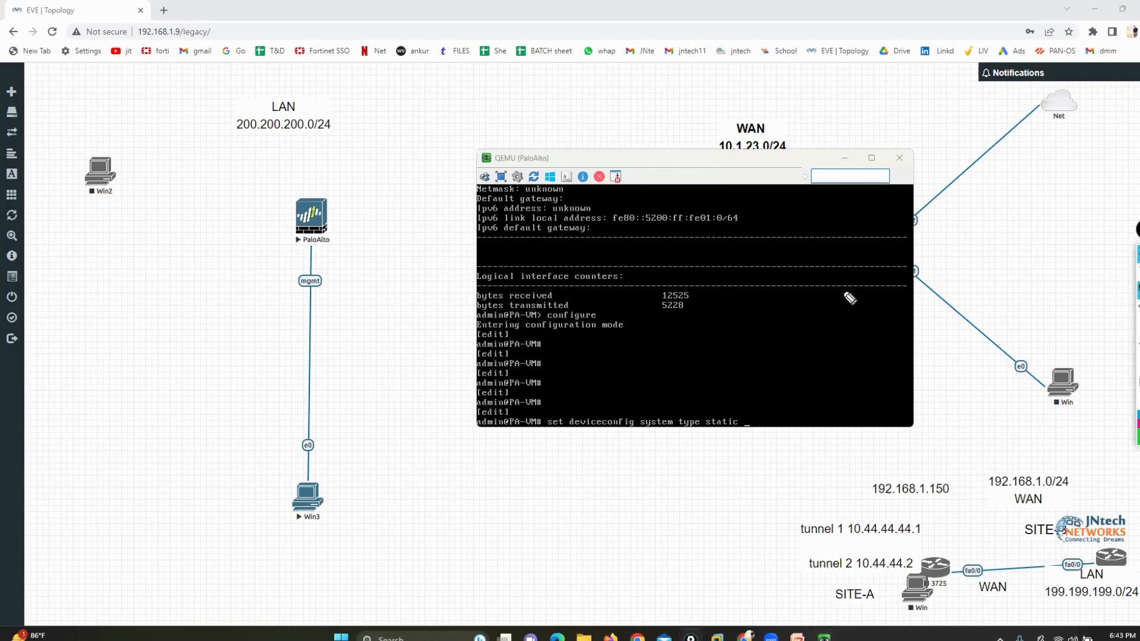
{"action": "mouse_move", "coordinate": [294, 265]}
{"action": "left_mouse_down"}
{"action": "mouse_move", "coordinate": [313, 305]}
{"action": "mouse_move", "coordinate": [320, 256]}
{"action": "left_mouse_up"}
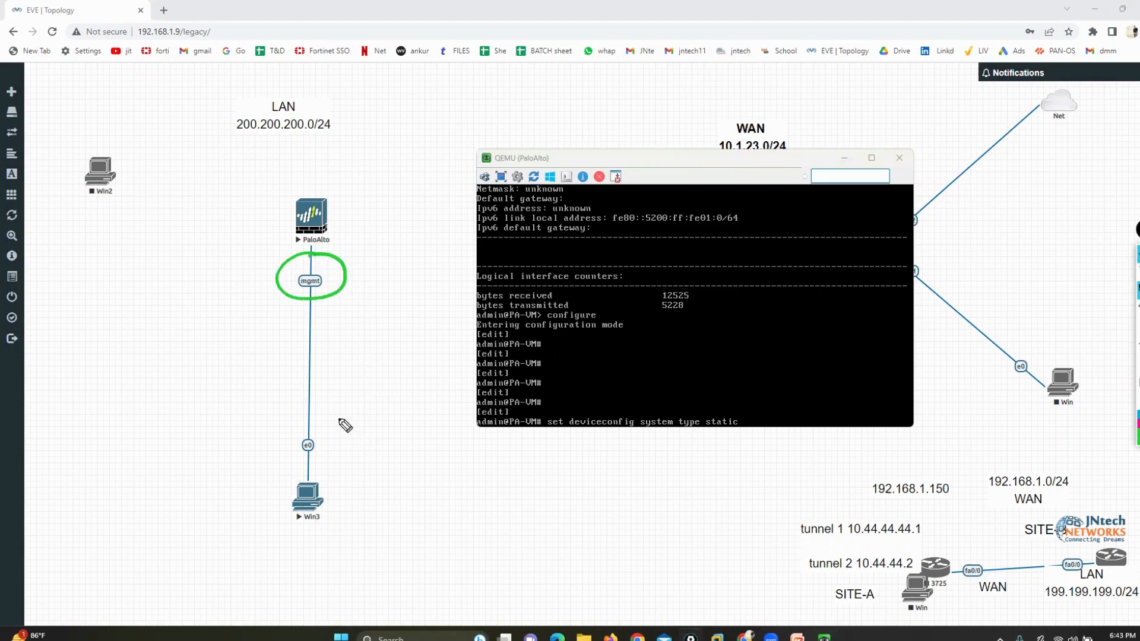
{"action": "left_click_drag", "start_coordinate": [314, 301], "coordinate": [428, 433]}
{"action": "left_click_drag", "start_coordinate": [509, 466], "coordinate": [821, 293]}
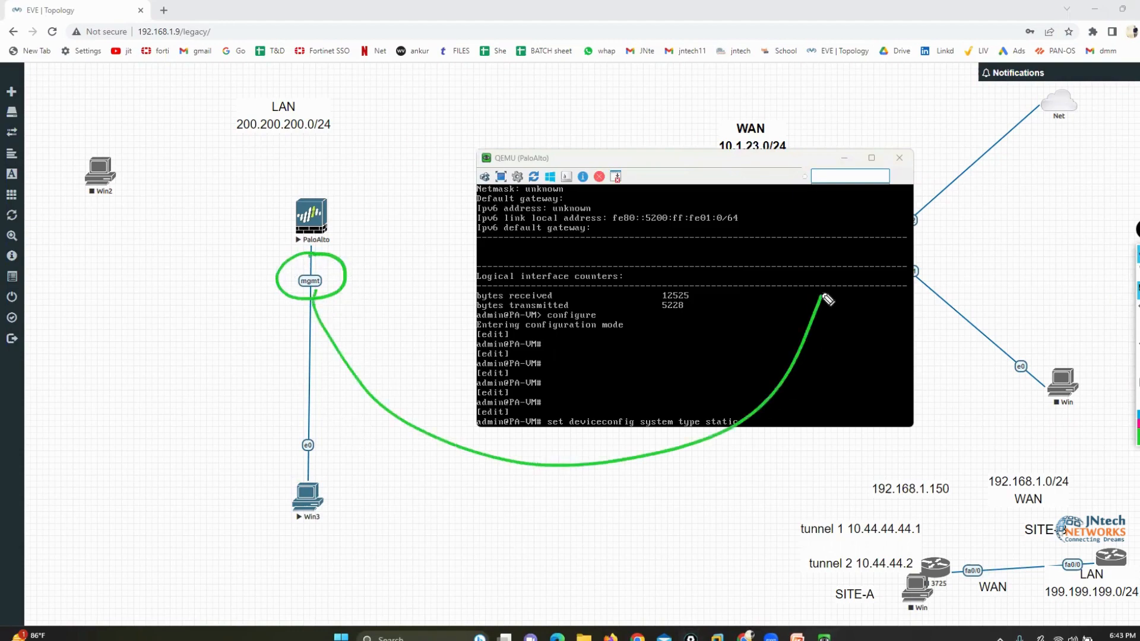
{"action": "mouse_move", "coordinate": [877, 236]}
{"action": "left_mouse_down"}
{"action": "mouse_move", "coordinate": [793, 234]}
{"action": "mouse_move", "coordinate": [911, 311]}
{"action": "mouse_move", "coordinate": [870, 235]}
{"action": "left_mouse_up"}
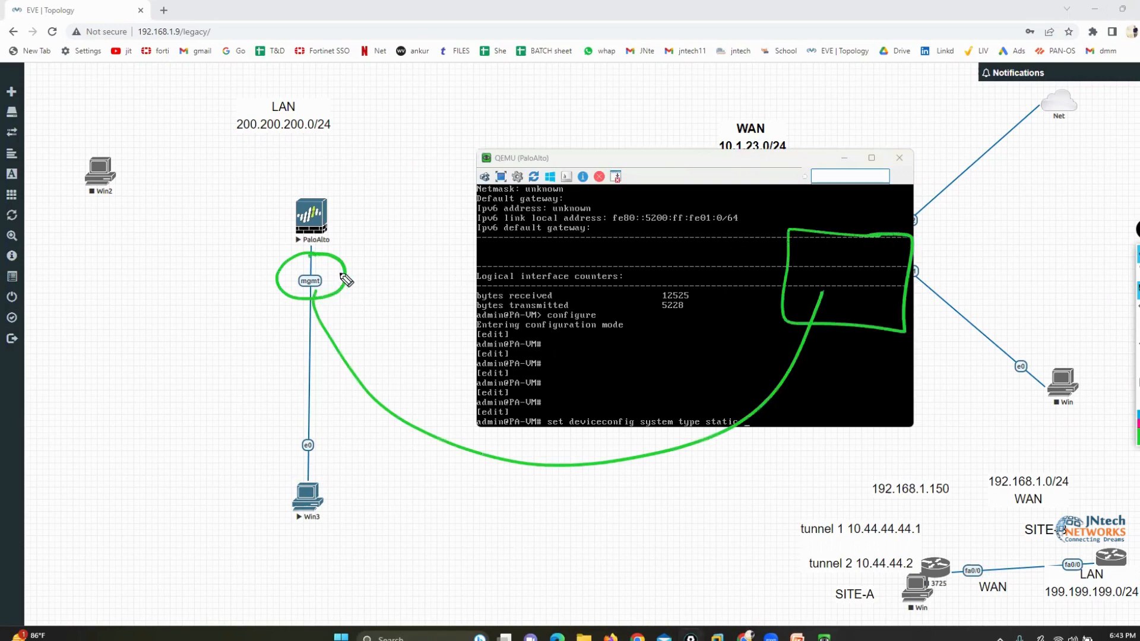
{"action": "left_click_drag", "start_coordinate": [339, 275], "coordinate": [389, 261]}
{"action": "left_click", "coordinate": [1138, 368]}
{"action": "mouse_move", "coordinate": [725, 408]}
{"action": "left_mouse_down"}
{"action": "mouse_move", "coordinate": [708, 435]}
{"action": "mouse_move", "coordinate": [727, 401]}
{"action": "left_mouse_up"}
{"action": "left_click", "coordinate": [1137, 369]}
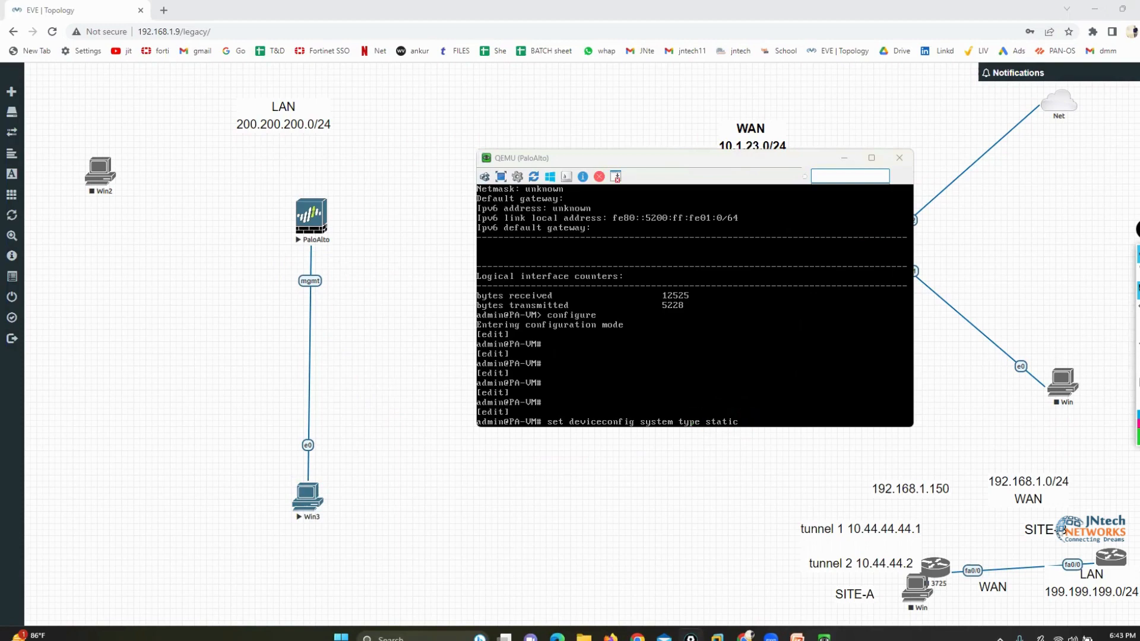
Leave the annotation pen and run the prepared command that makes the management interface type static
{"action": "left_click", "coordinate": [1137, 273]}
{"action": "left_click", "coordinate": [690, 309]}
{"action": "key", "text": "Return"}
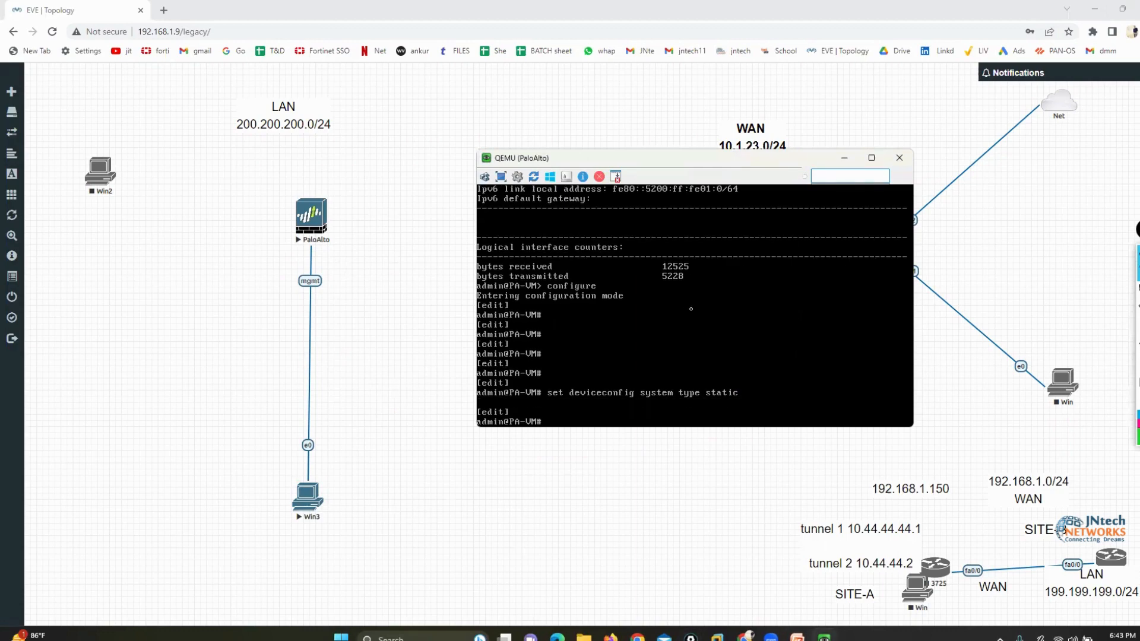
{"action": "key", "text": "Return"}
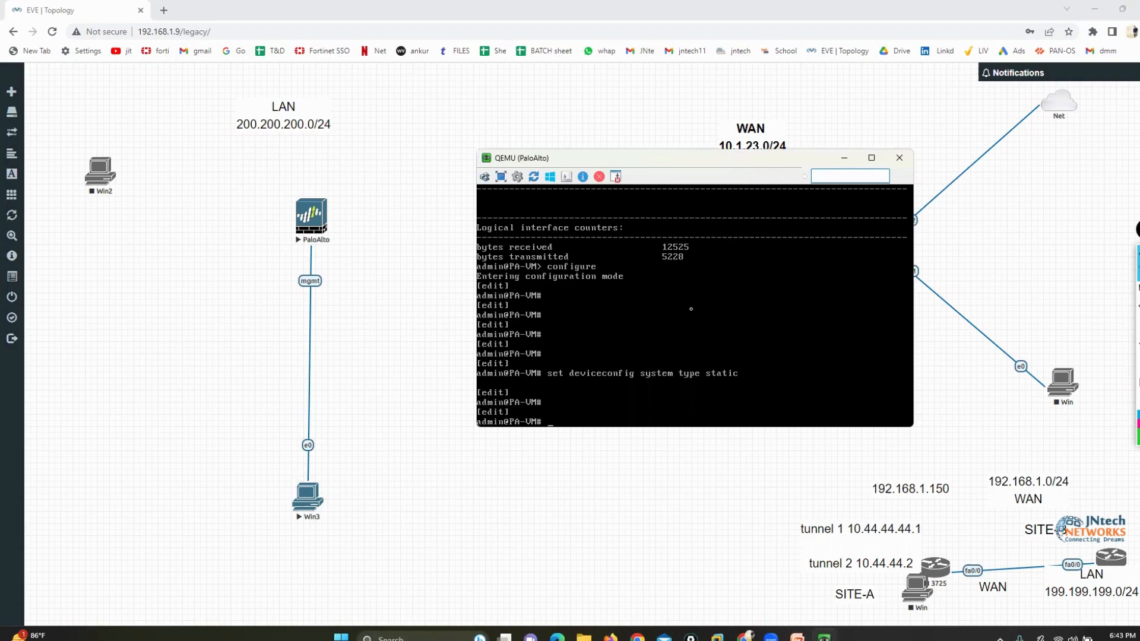
Set the management ip-address to 199.199.199.1 with netmask 255.255.255.0 through set deviceconfig system, and commit the configuration
{"action": "type", "text": "set deviceconfig system ip"}
{"action": "key", "text": "Tab"}
{"action": "type", "text": "-address"}
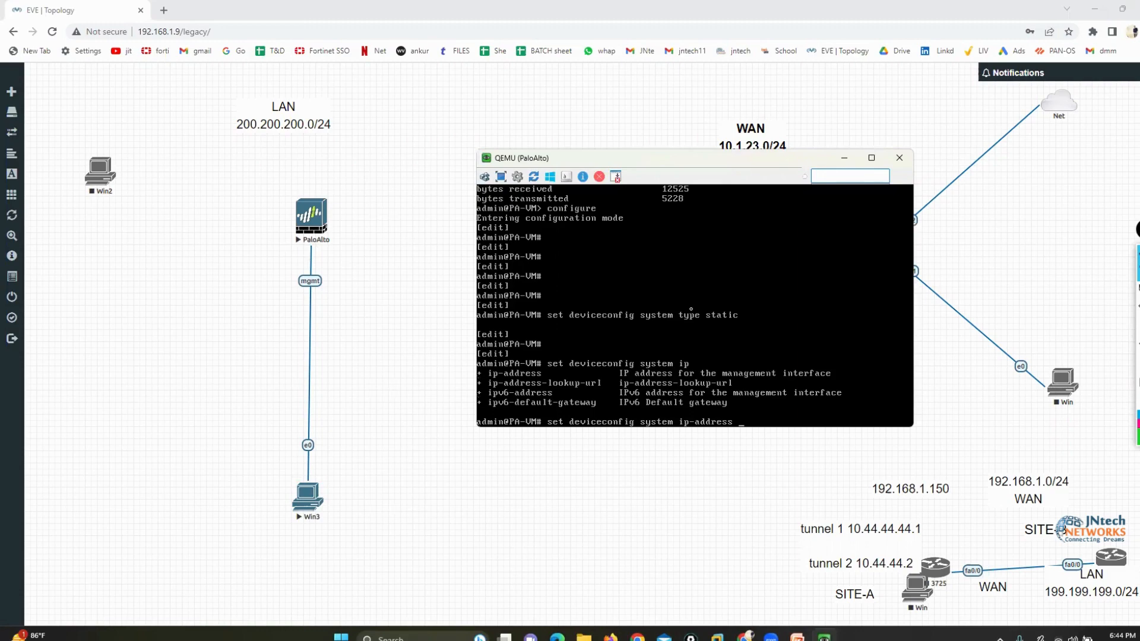
{"action": "type", "text": " 199.199.199.1 netmask 255.255.255.0"}
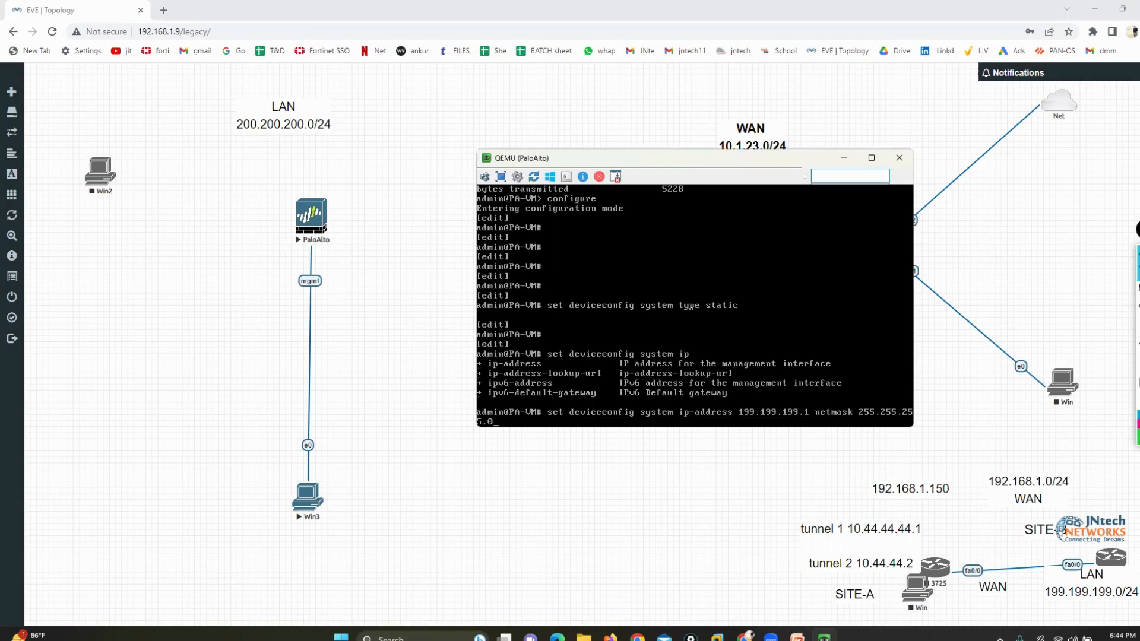
{"action": "key", "text": "Return"}
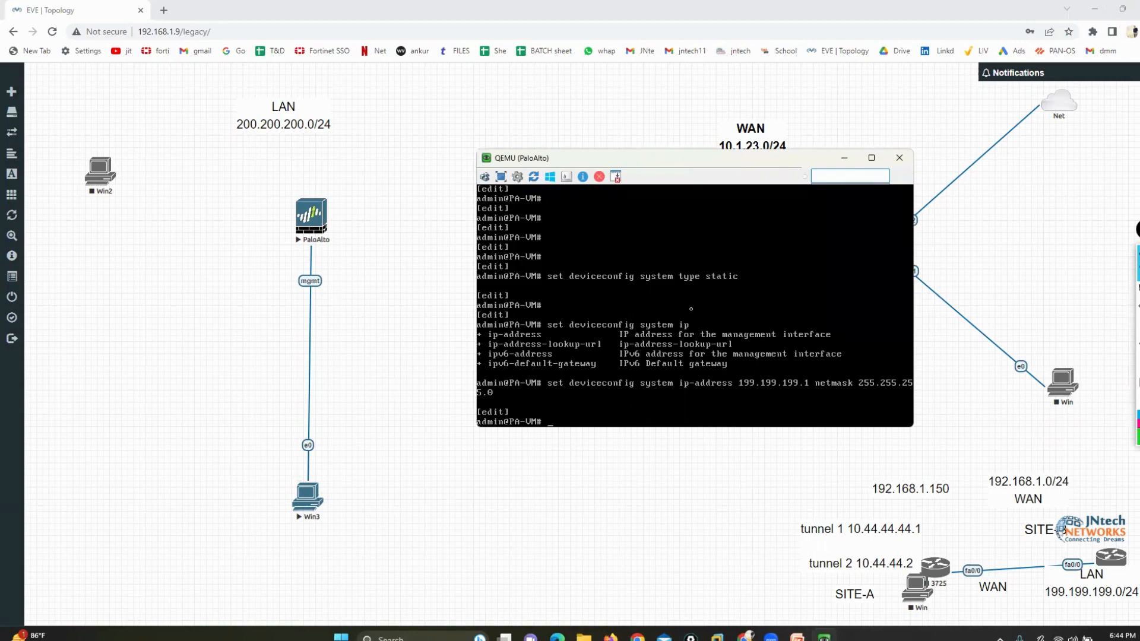
{"action": "type", "text": "commit"}
{"action": "key", "text": "Return"}
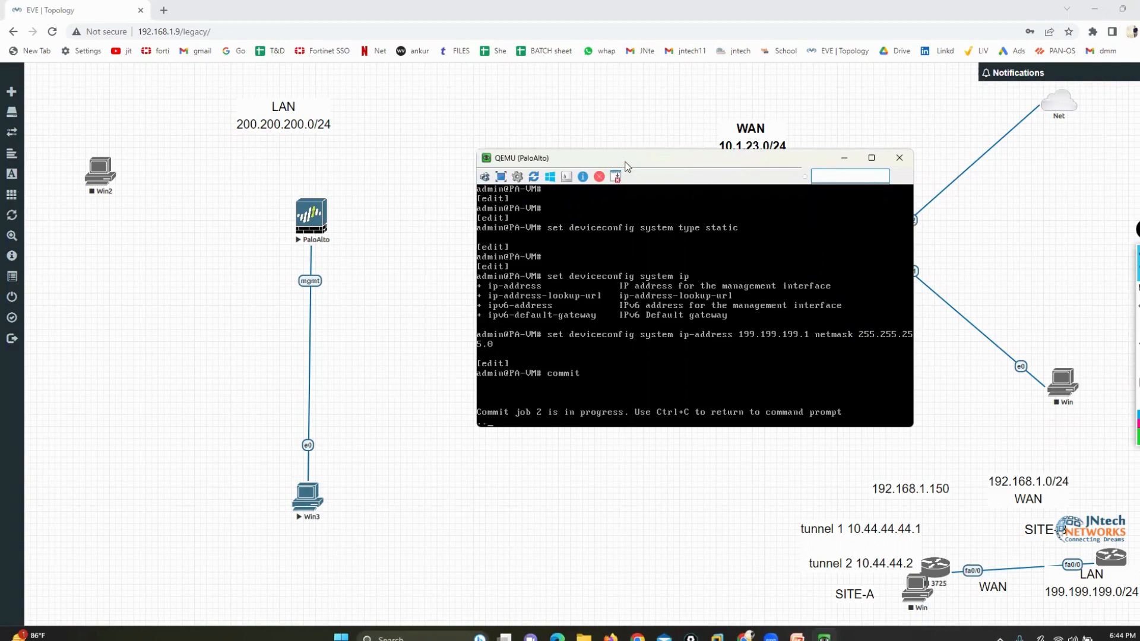
Open the Win3 console from the topology and arrange it beside the PaloAlto console so both are readable
{"action": "left_click_drag", "start_coordinate": [616, 155], "coordinate": [495, 37]}
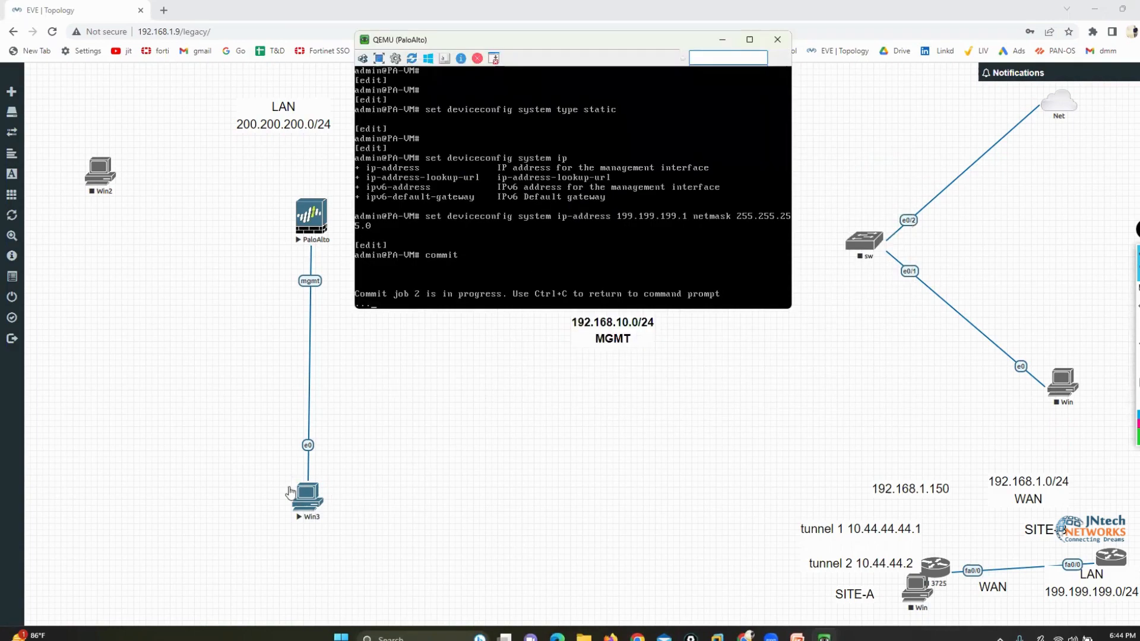
{"action": "left_click", "coordinate": [305, 503]}
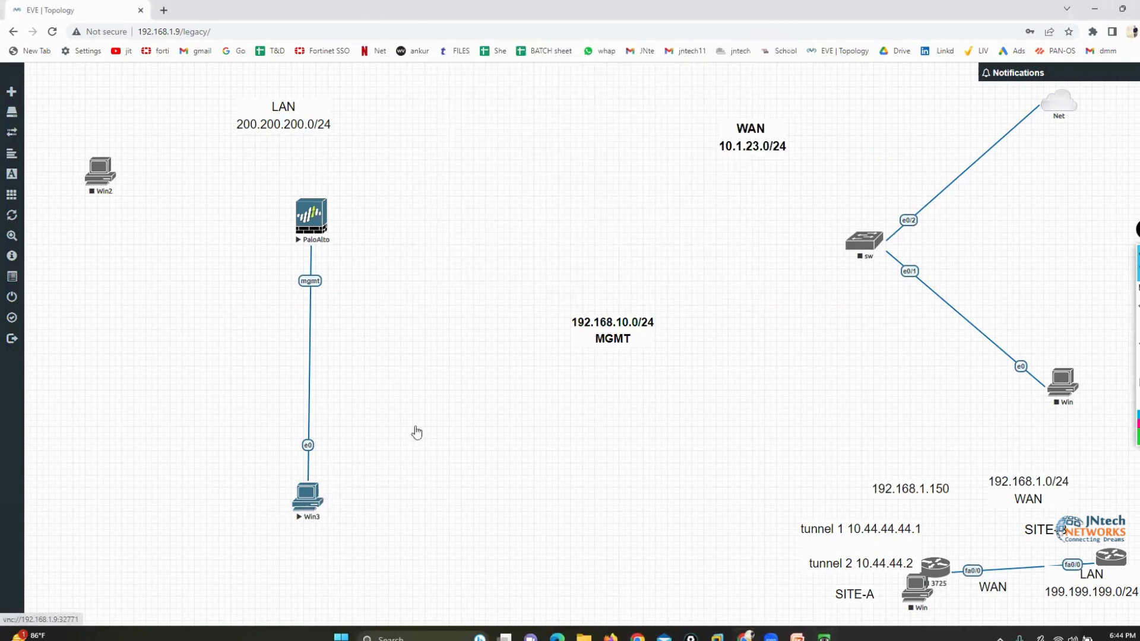
{"action": "left_click", "coordinate": [594, 116]}
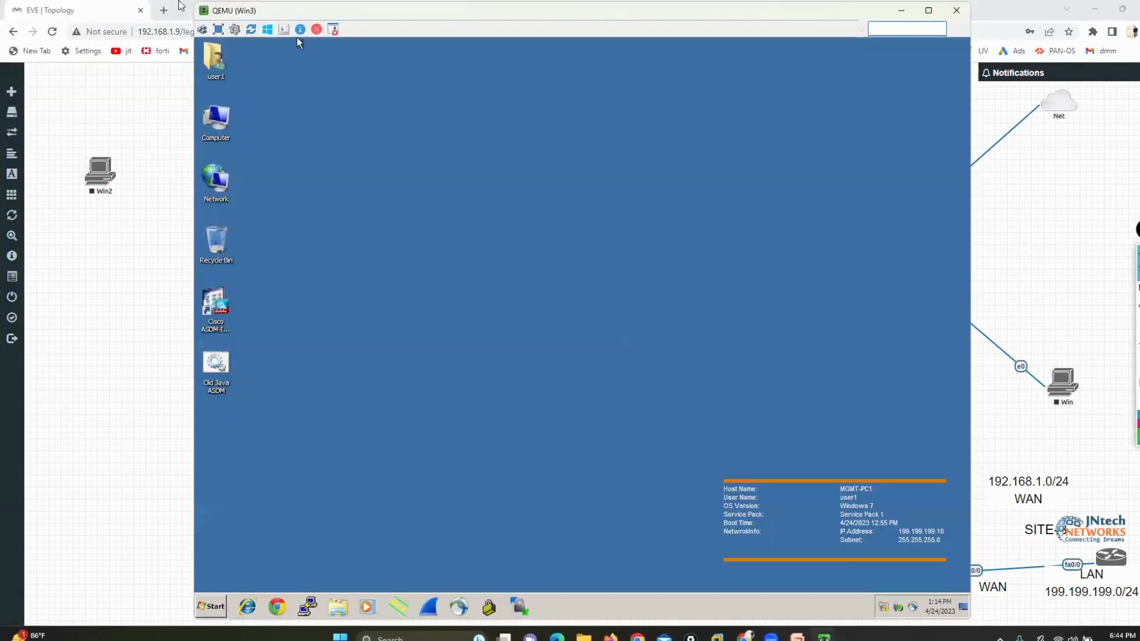
{"action": "left_click_drag", "start_coordinate": [220, 13], "coordinate": [382, 20]}
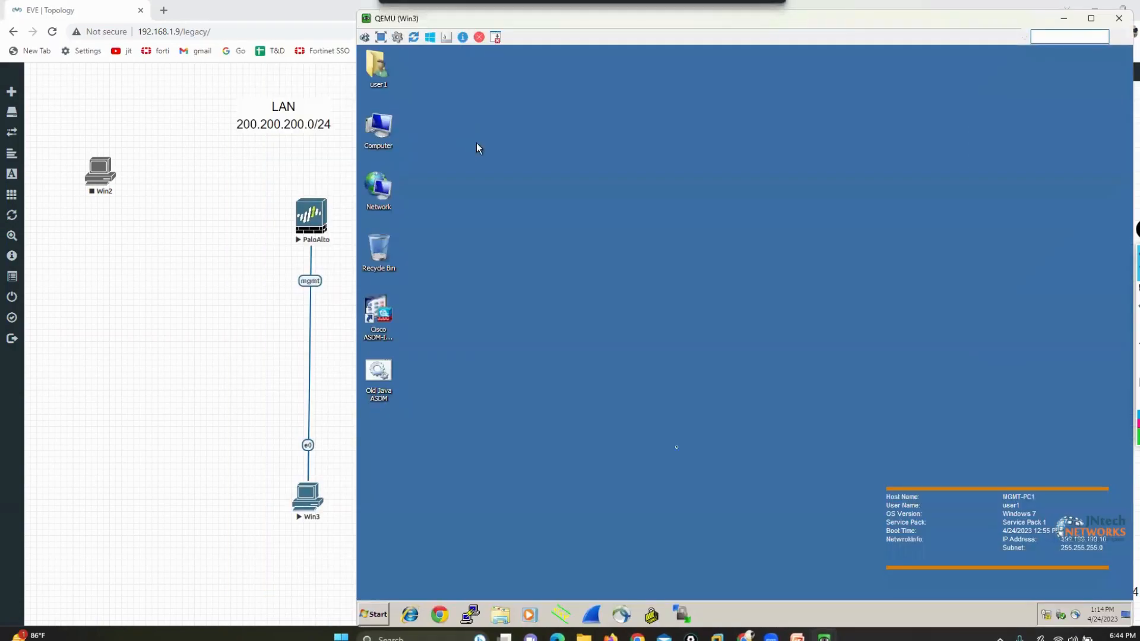
{"action": "mouse_move", "coordinate": [824, 636]}
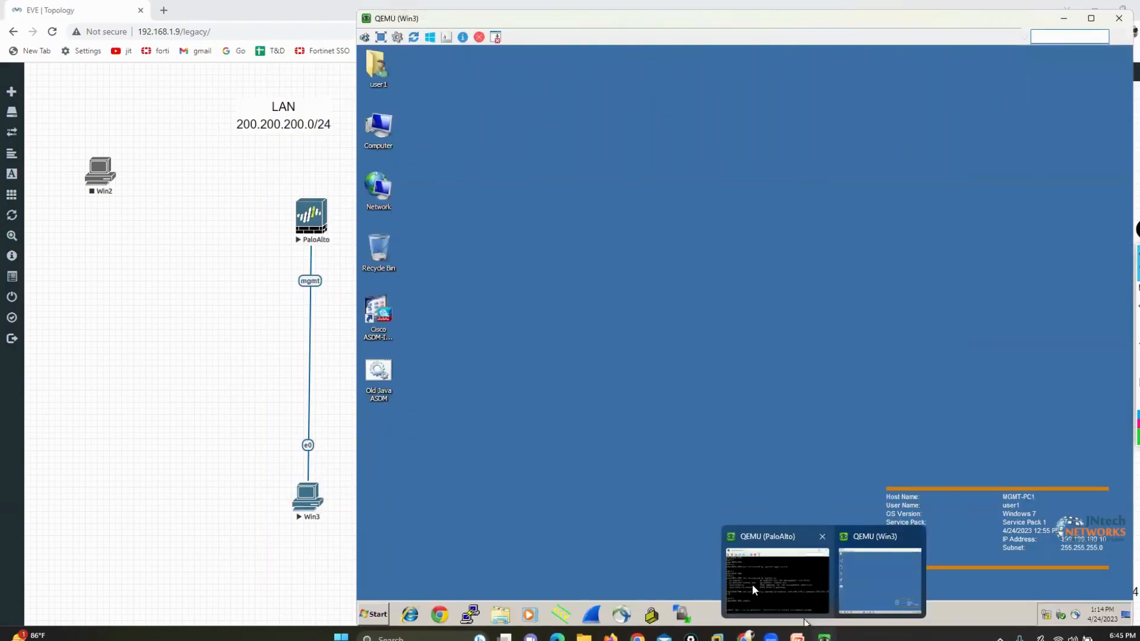
{"action": "left_click", "coordinate": [775, 573]}
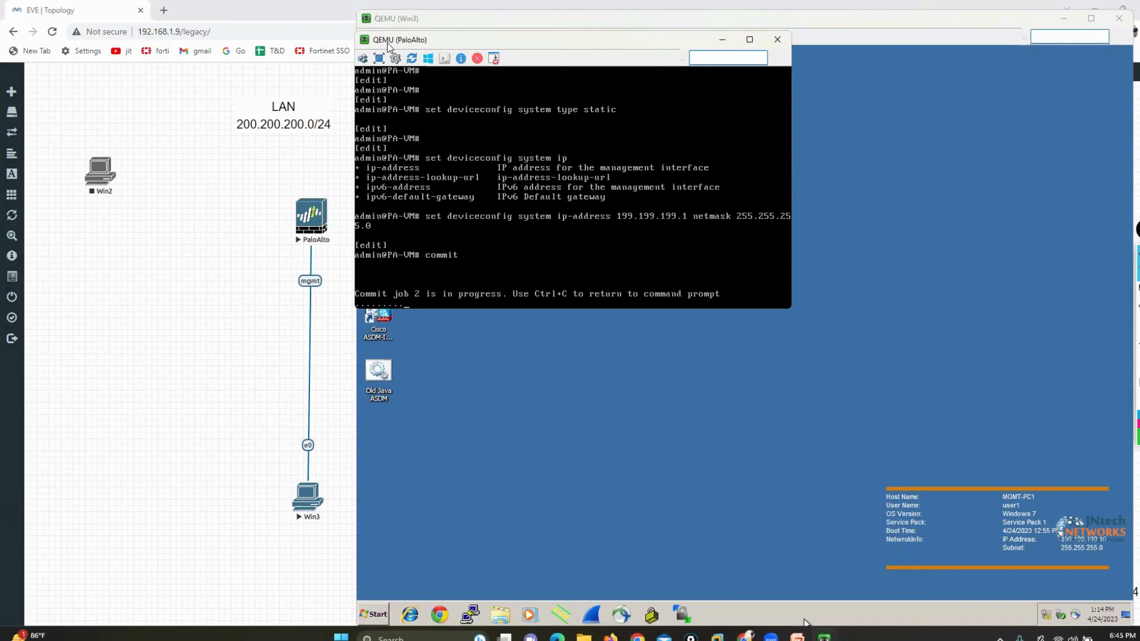
{"action": "left_click_drag", "start_coordinate": [389, 45], "coordinate": [78, 33]}
{"action": "left_click", "coordinate": [649, 593]}
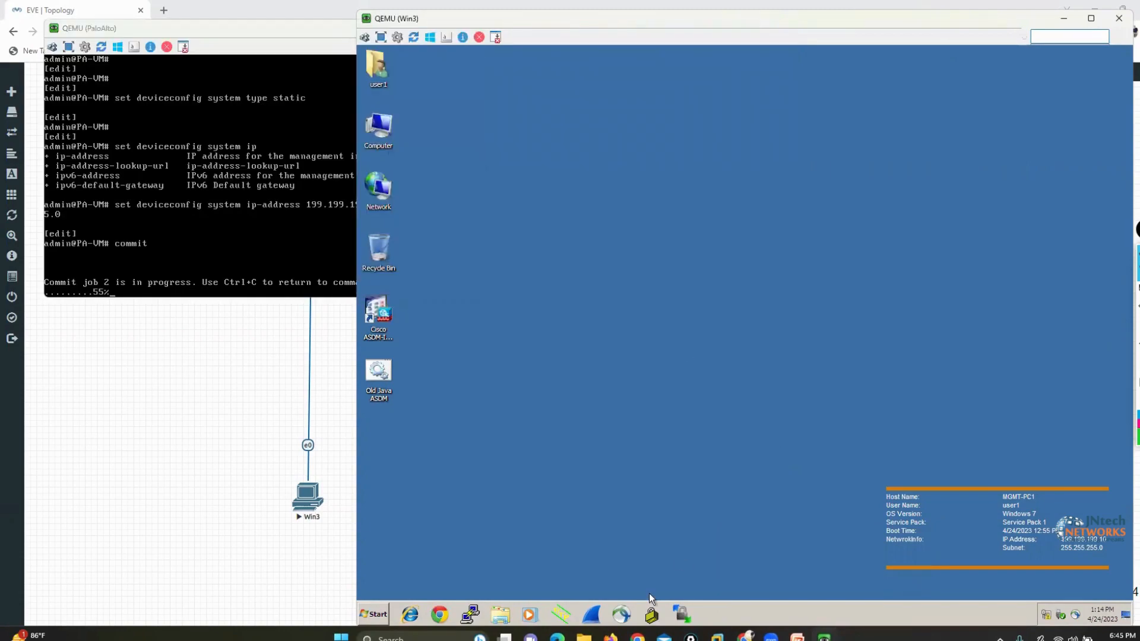
Open a command prompt on Win3 through Run and display its IP settings with ipconfig
{"action": "left_click", "coordinate": [363, 617]}
{"action": "left_click", "coordinate": [530, 571]}
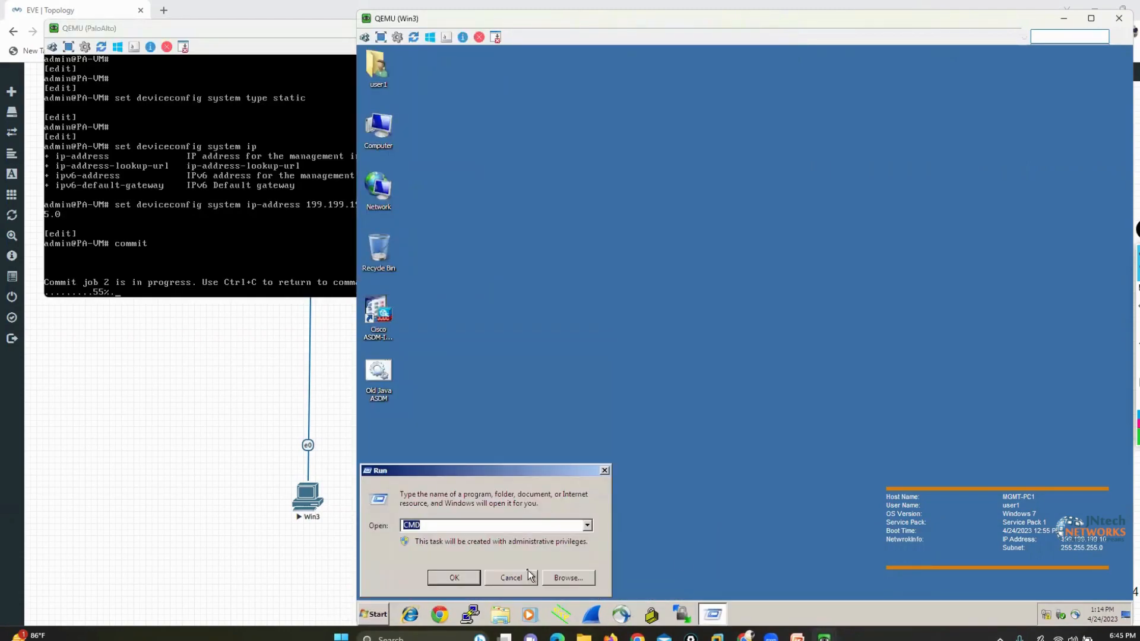
{"action": "key", "text": "Return"}
{"action": "type", "text": "ipcon"}
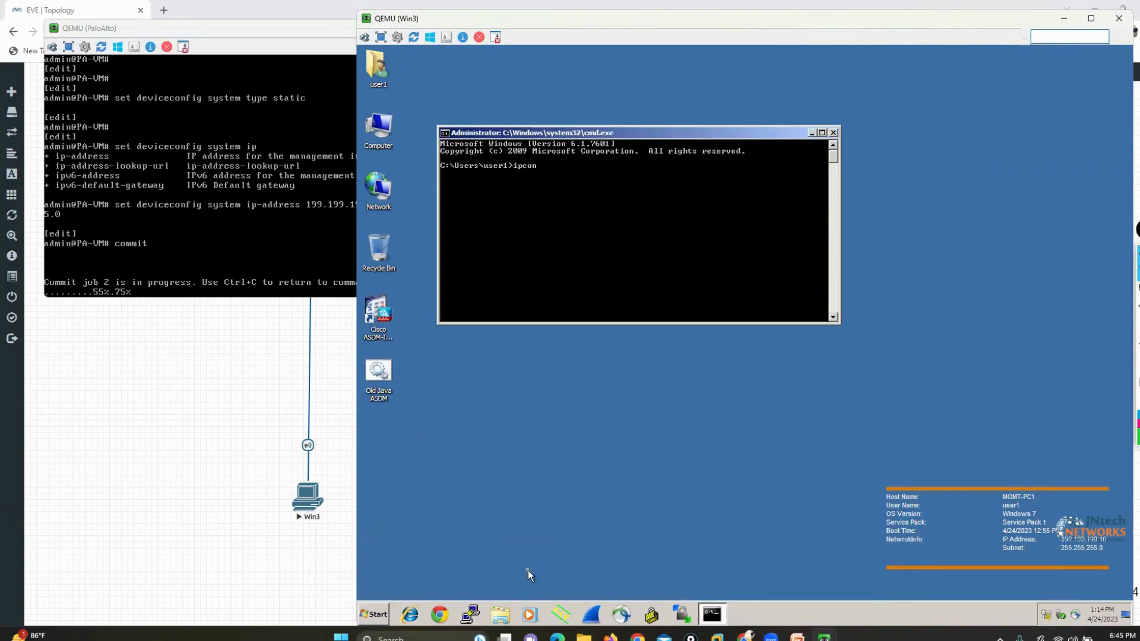
{"action": "type", "text": "fig"}
{"action": "key", "text": "Return"}
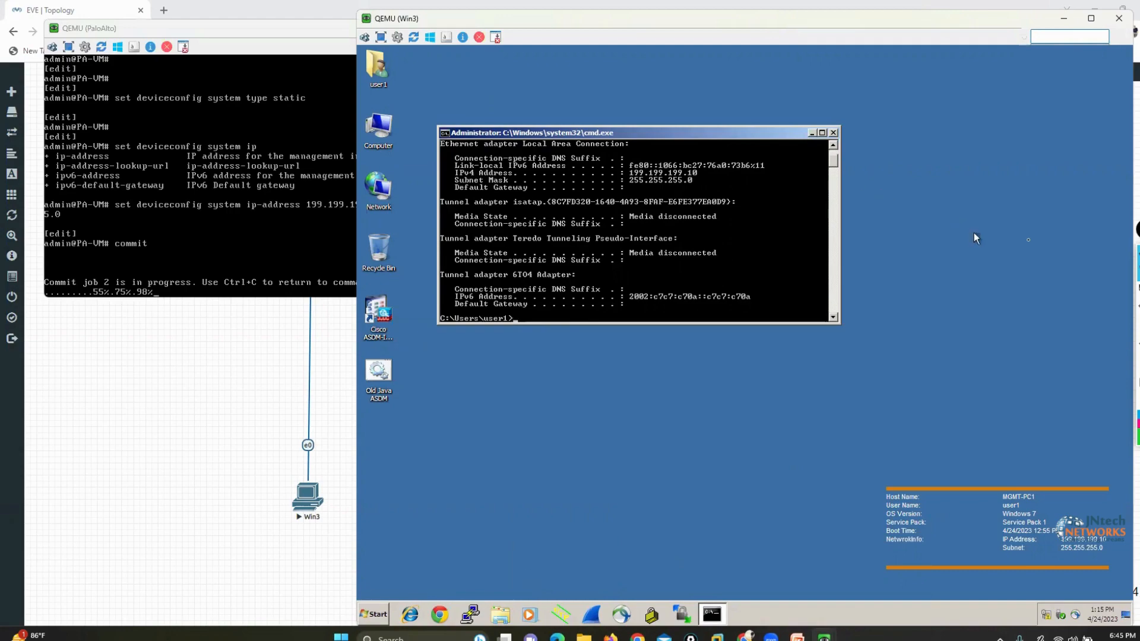
Bracket Win3's IPv4 address and subnet mask in the ipconfig output with the green pen
{"action": "left_click", "coordinate": [1108, 292]}
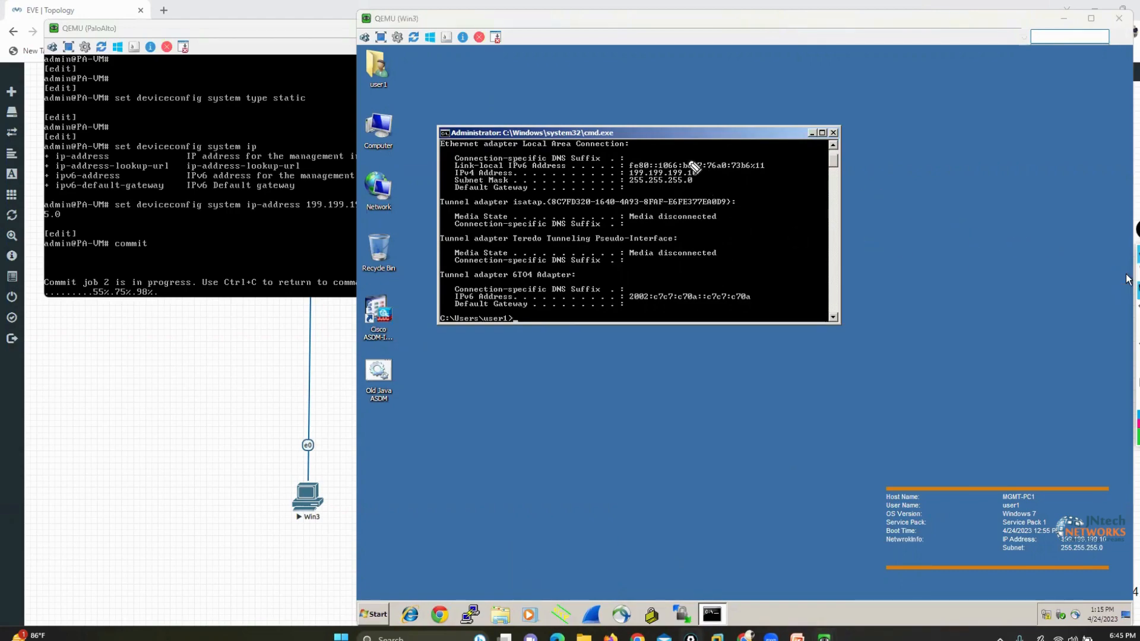
{"action": "left_click_drag", "start_coordinate": [689, 161], "coordinate": [695, 190]}
{"action": "left_click_drag", "start_coordinate": [616, 159], "coordinate": [614, 186]}
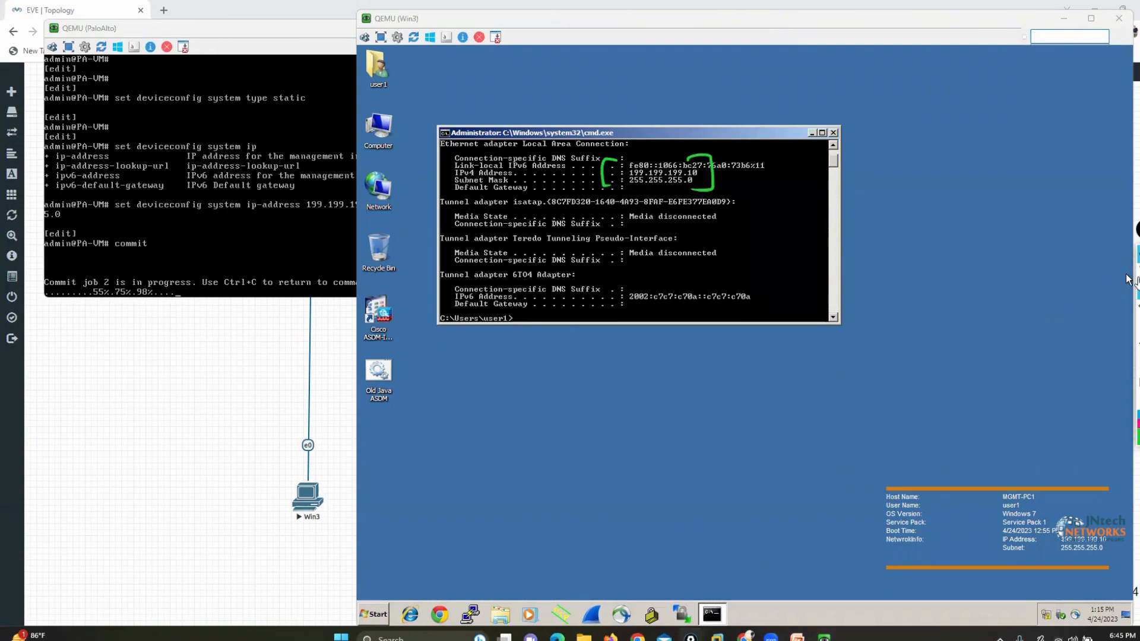
Bring the PaloAlto console to the front, mark the commit progress and result lines in green, and clear all marks
{"action": "left_click", "coordinate": [231, 196]}
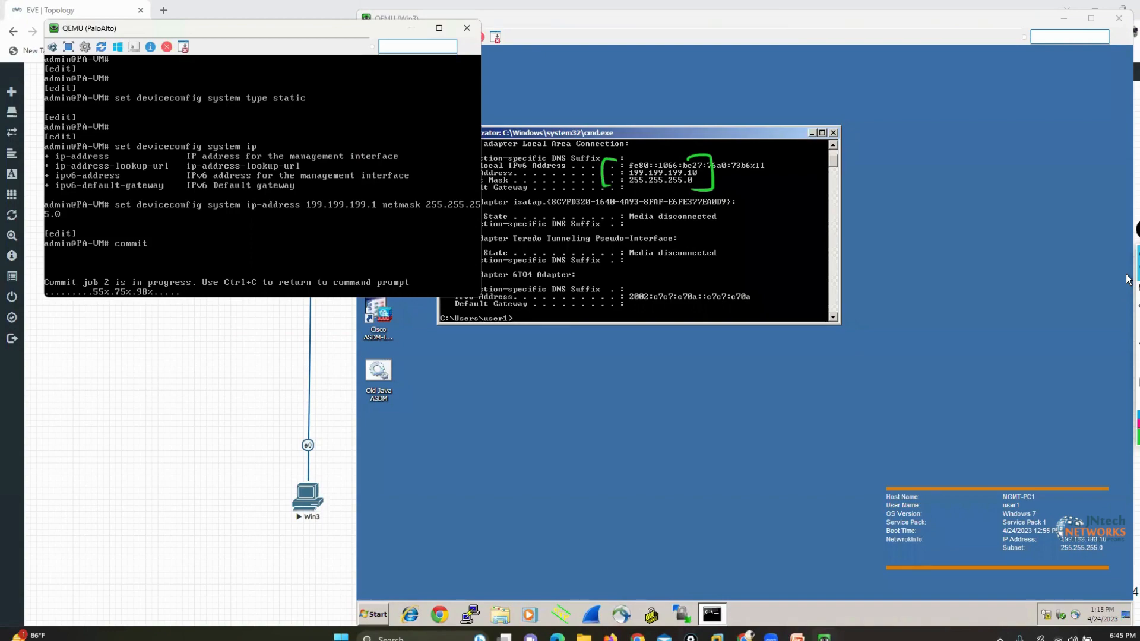
{"action": "left_click", "coordinate": [1106, 296]}
{"action": "left_click_drag", "start_coordinate": [92, 239], "coordinate": [89, 261]}
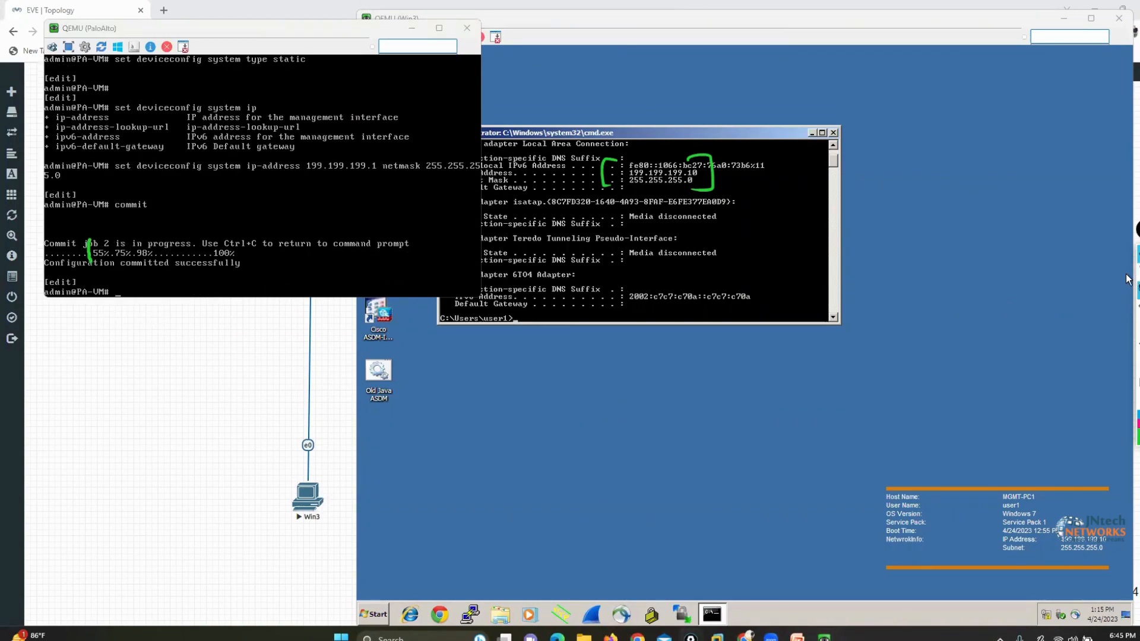
{"action": "left_click", "coordinate": [1137, 377]}
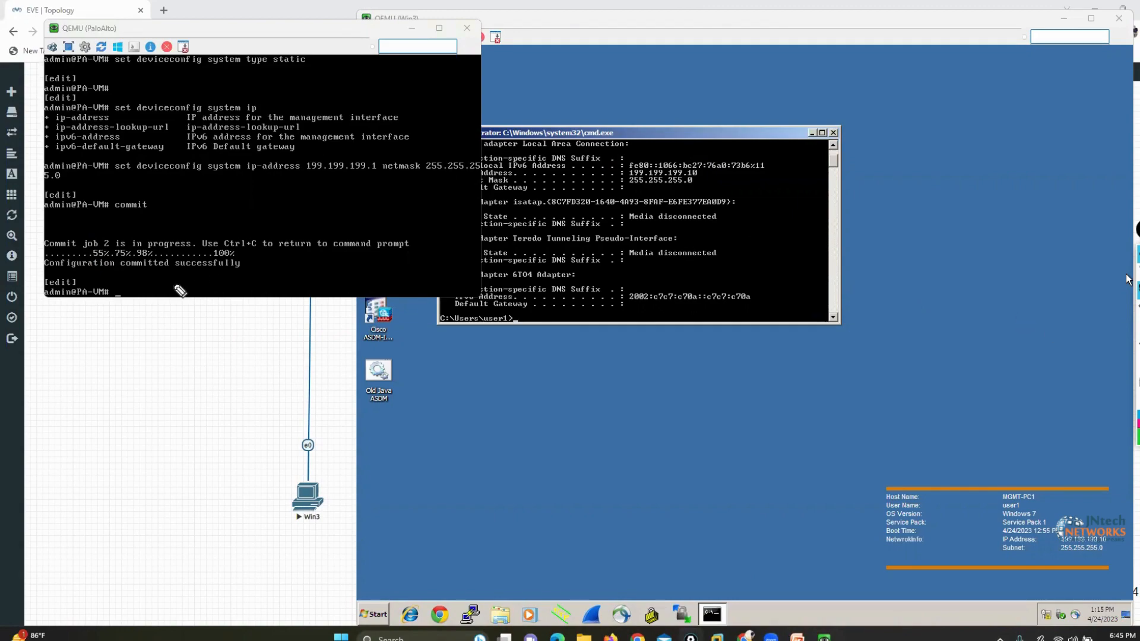
{"action": "left_click_drag", "start_coordinate": [33, 272], "coordinate": [253, 281]}
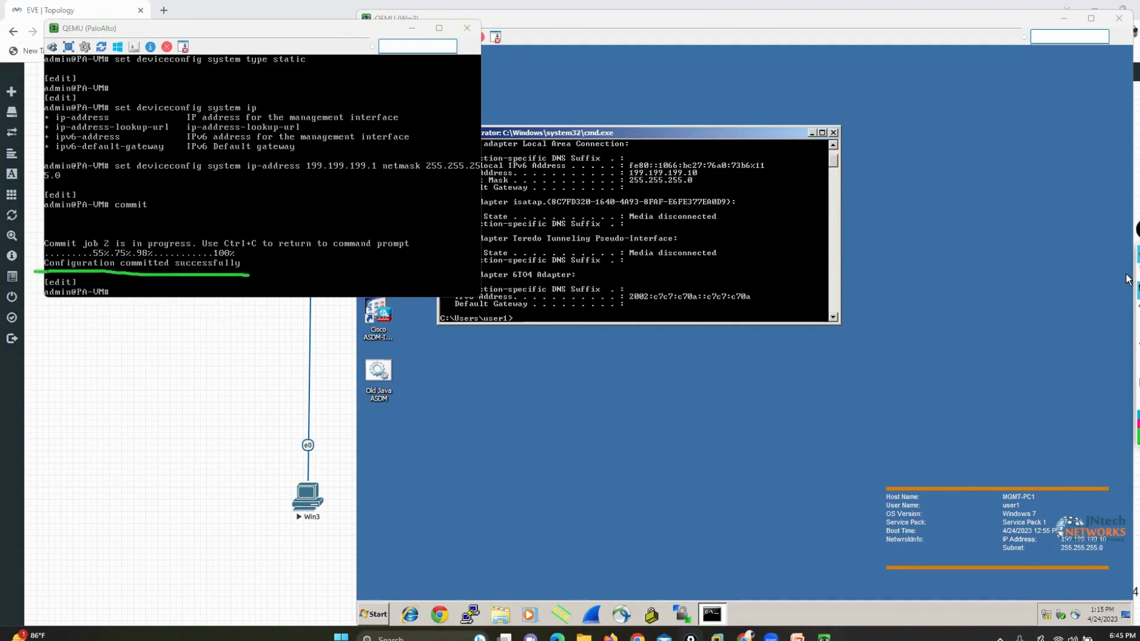
{"action": "left_click", "coordinate": [1127, 276]}
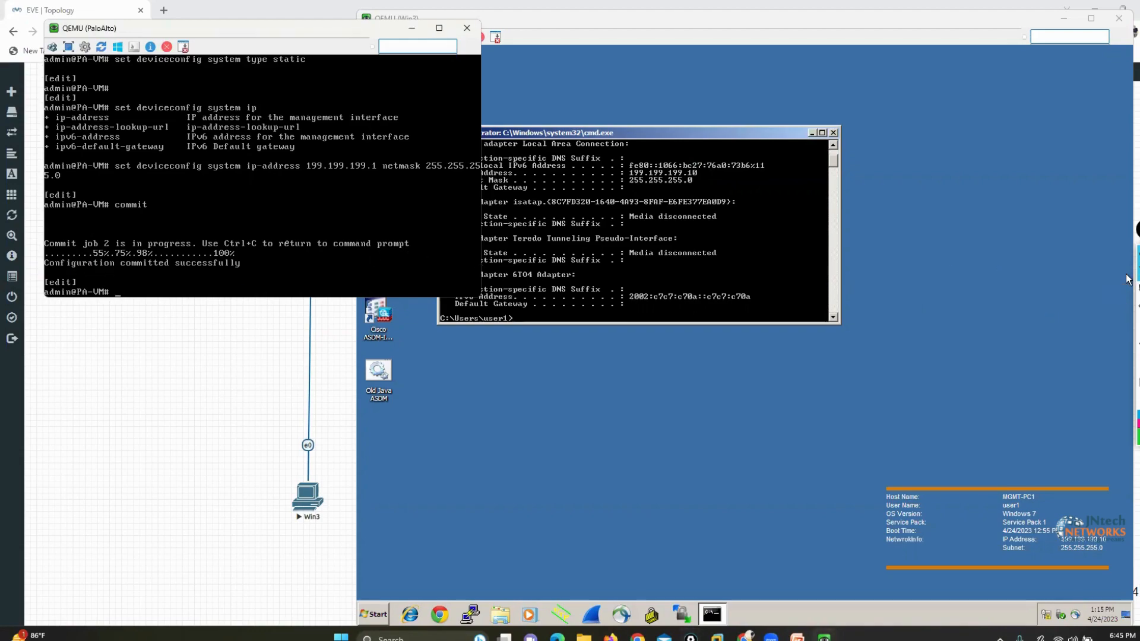
Exit the firewall's configuration mode to return to the operational prompt
{"action": "key", "text": "Return"}
{"action": "key", "text": "Return"}
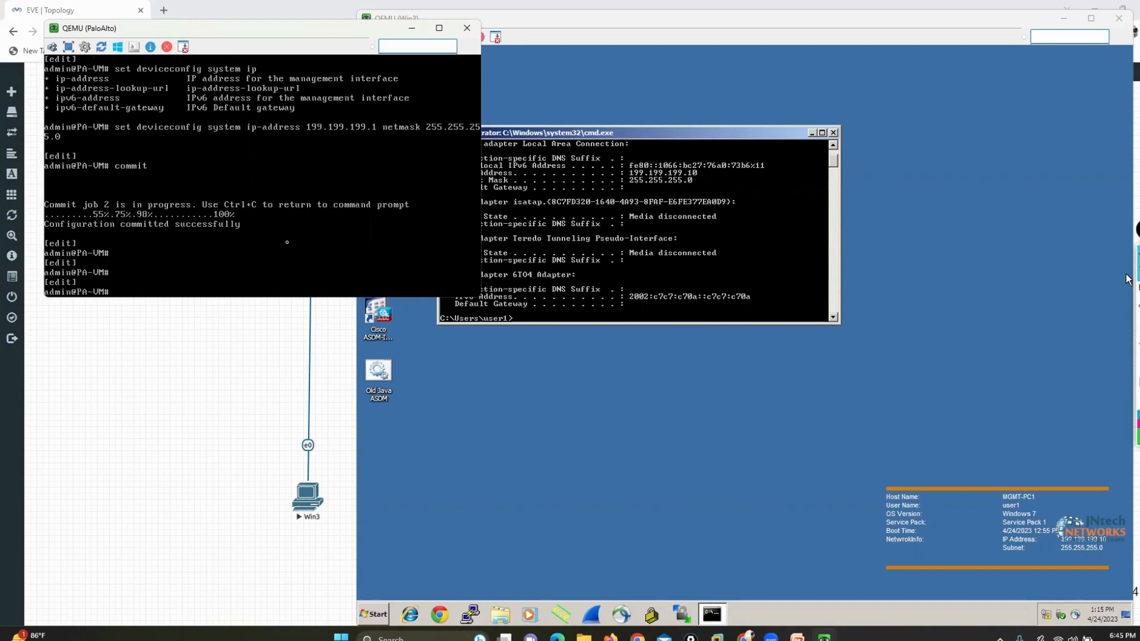
{"action": "type", "text": "exit"}
{"action": "key", "text": "Return"}
Display the firewall's management details with show interface management and bracket the IP address and netmask lines in green
{"action": "key", "text": "Return"}
{"action": "type", "text": "sh"}
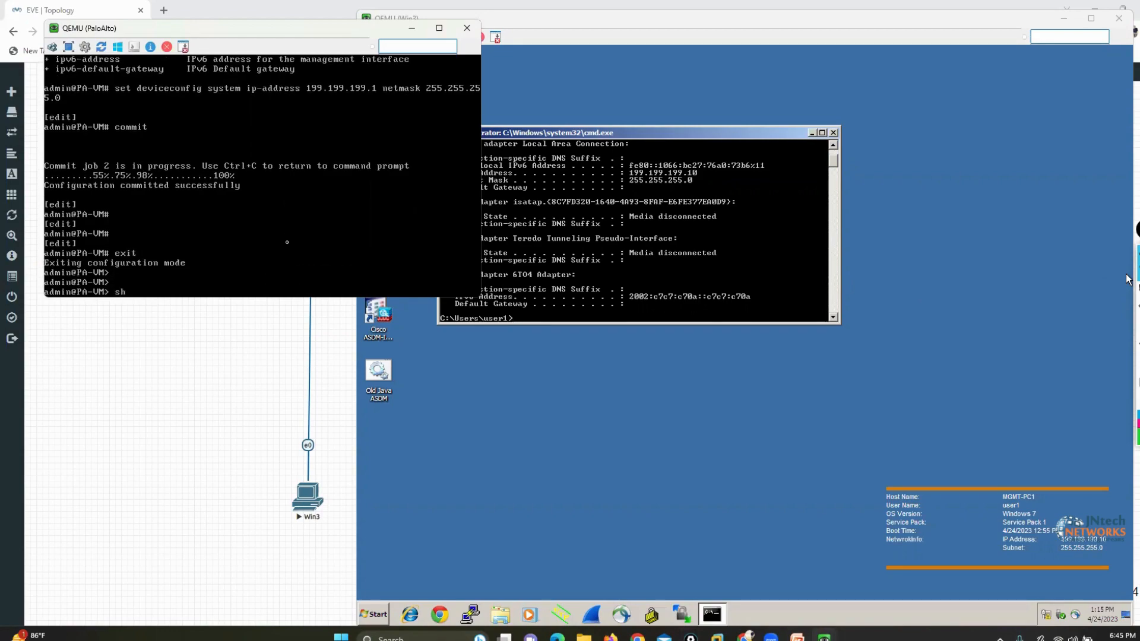
{"action": "type", "text": "ow interface management"}
{"action": "key", "text": "Return"}
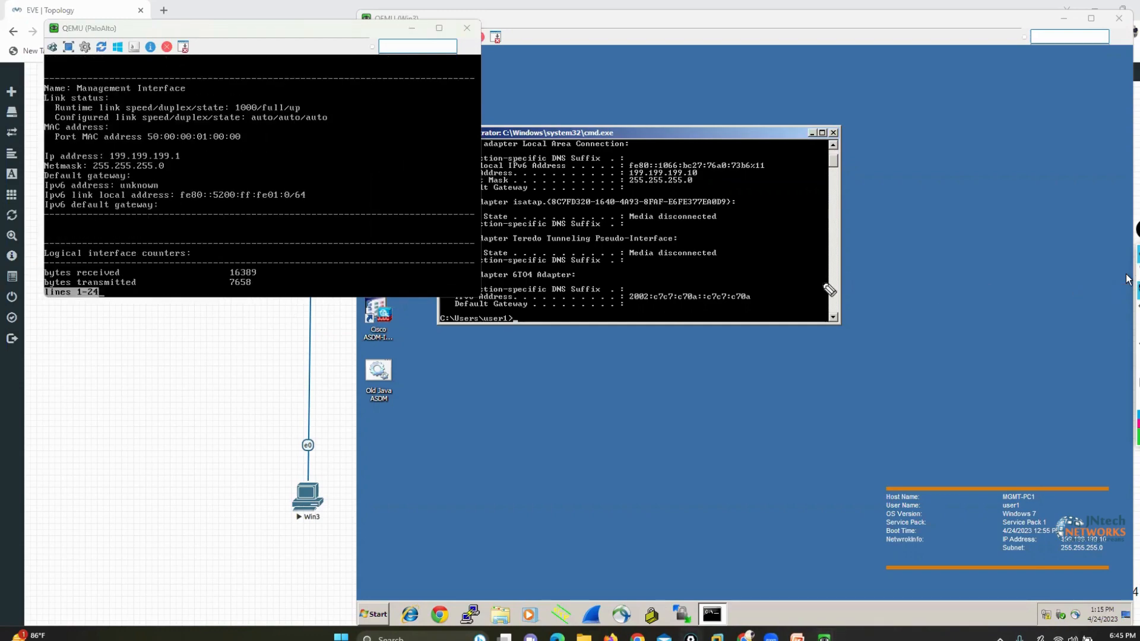
{"action": "mouse_move", "coordinate": [170, 144]}
{"action": "left_mouse_down"}
{"action": "mouse_move", "coordinate": [190, 150]}
{"action": "mouse_move", "coordinate": [189, 171]}
{"action": "mouse_move", "coordinate": [171, 176]}
{"action": "left_mouse_up"}
{"action": "left_click_drag", "start_coordinate": [39, 146], "coordinate": [35, 175]}
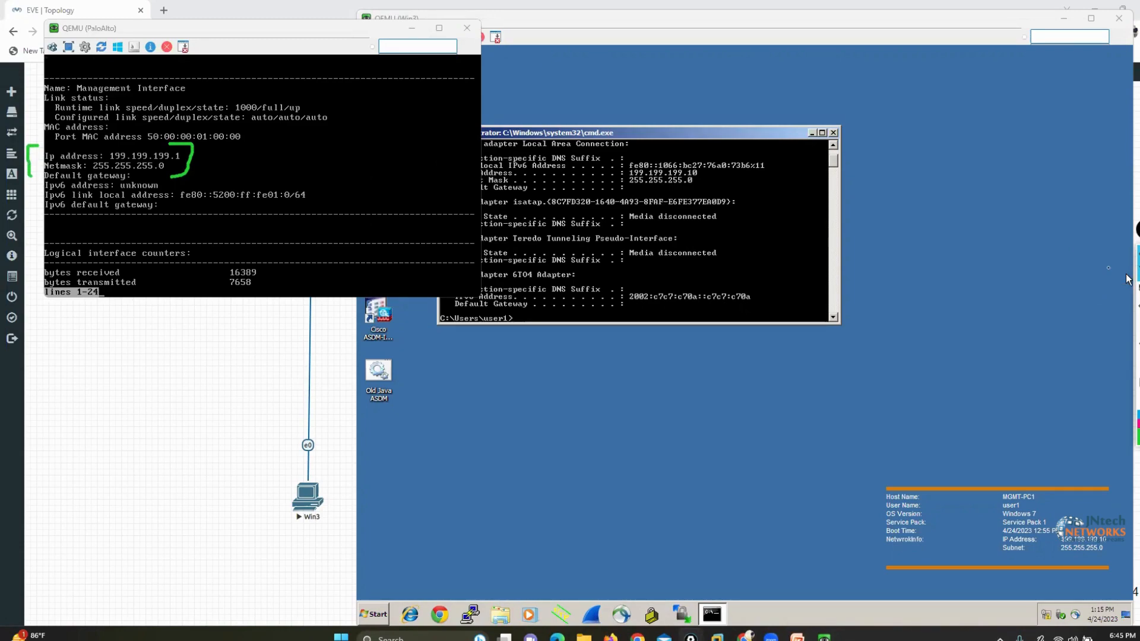
Ping the firewall's management address 199.199.199.1 from the Win3 command prompt
{"action": "left_click", "coordinate": [583, 272]}
{"action": "key", "text": "Return"}
{"action": "key", "text": "Return"}
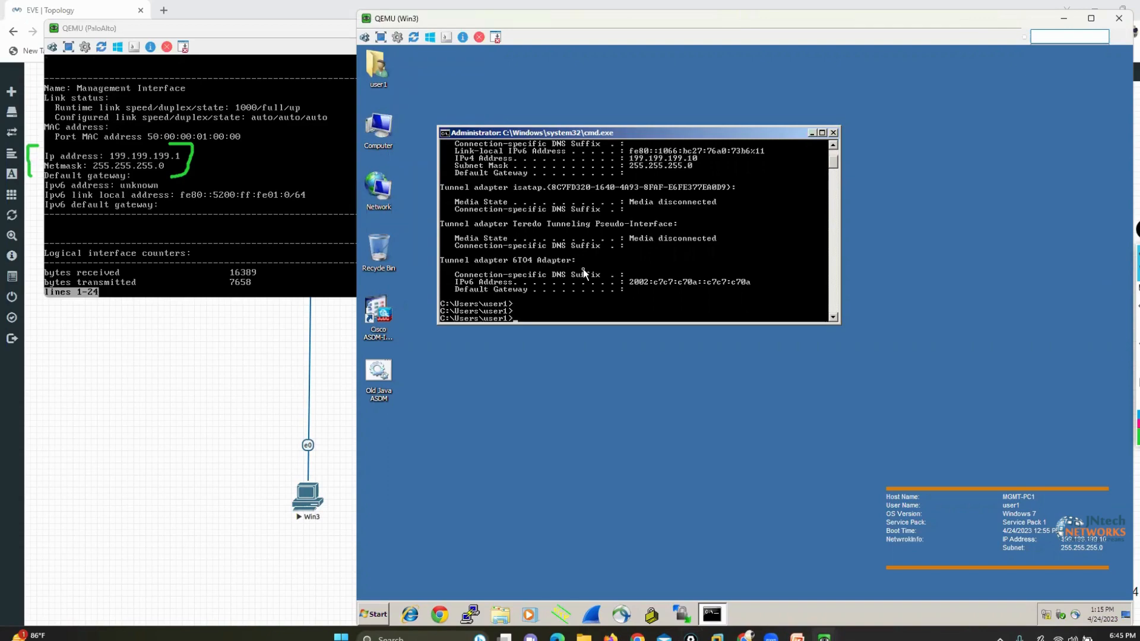
{"action": "type", "text": "ping 199.199.199.1"}
{"action": "key", "text": "Return"}
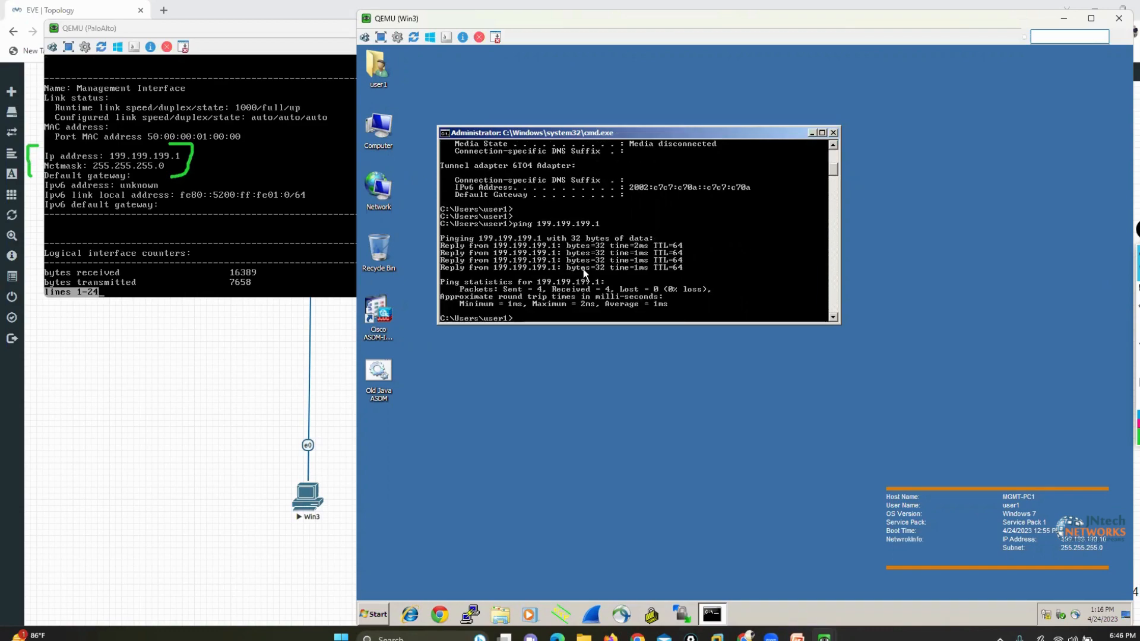
{"action": "left_click", "coordinate": [441, 614]}
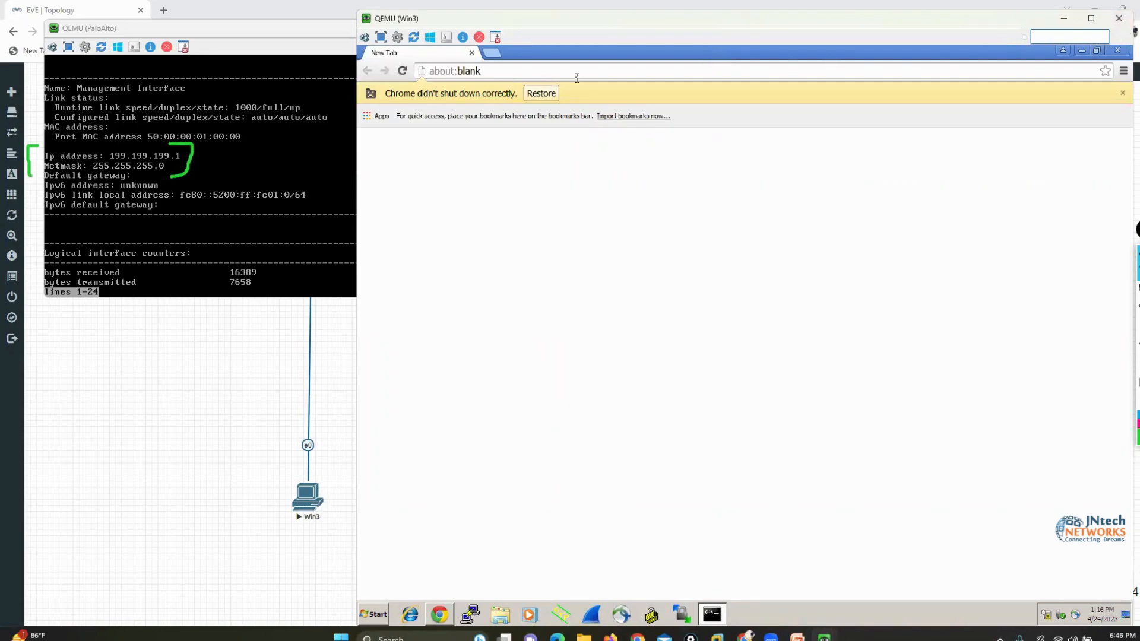
{"action": "type", "text": "199.199.199.1"}
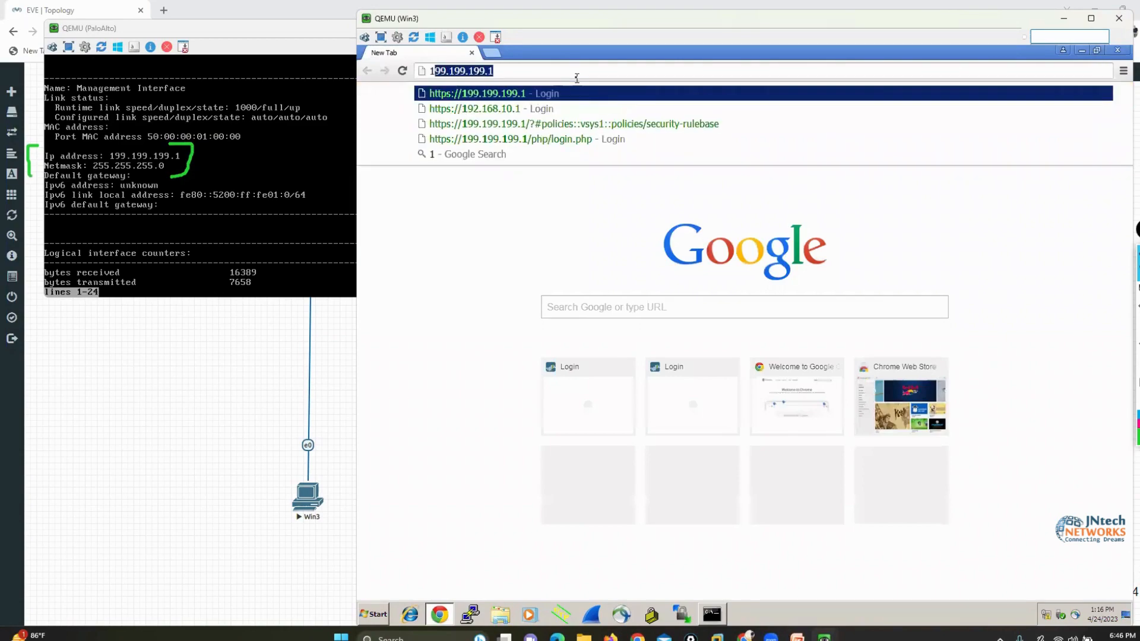
{"action": "key", "text": "Down"}
{"action": "key", "text": "Up"}
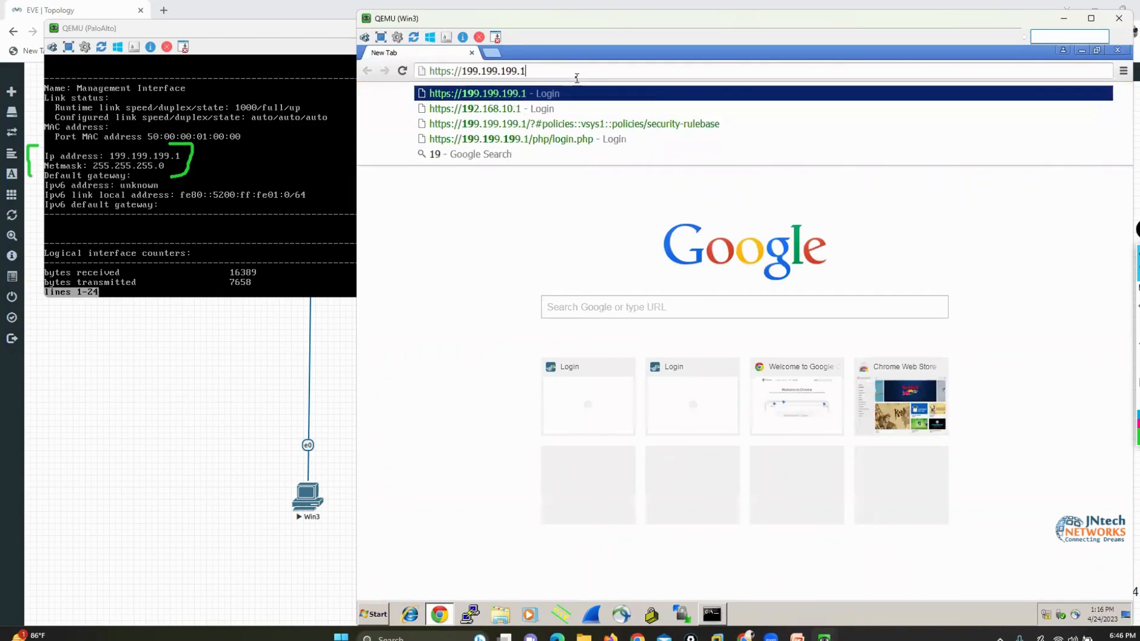
{"action": "key", "text": "Return"}
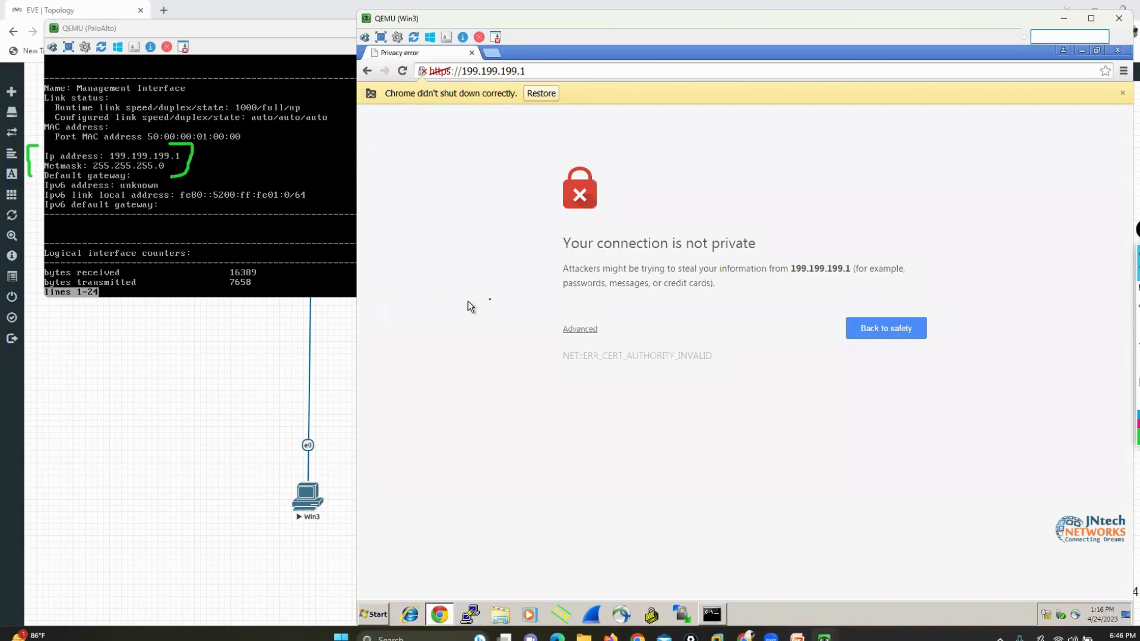
{"action": "left_click", "coordinate": [578, 332]}
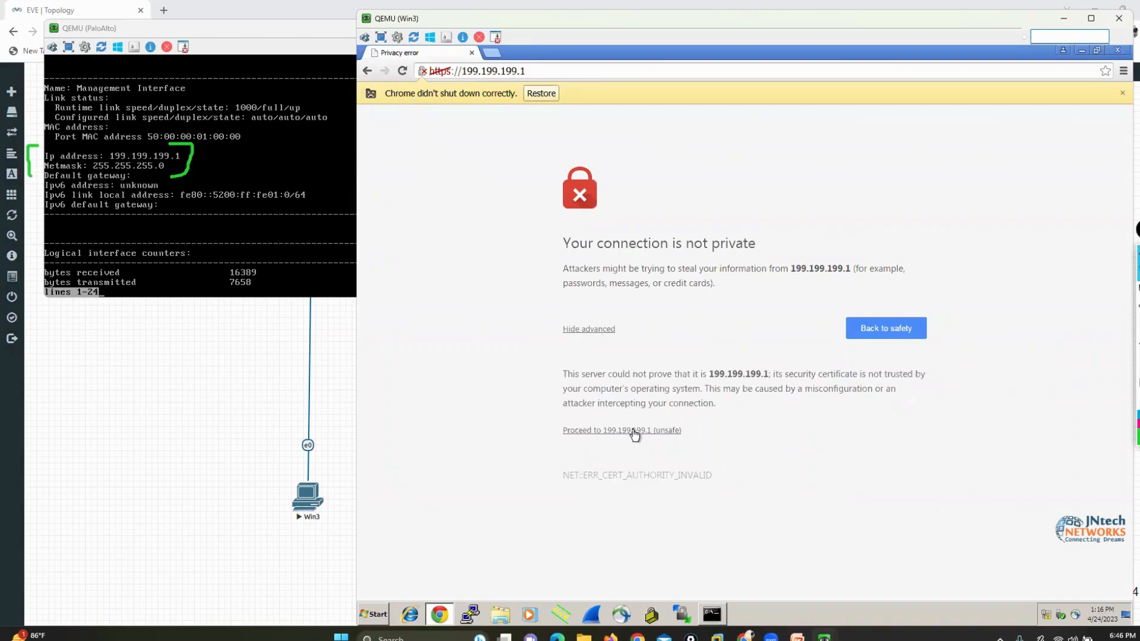
{"action": "left_click", "coordinate": [633, 431]}
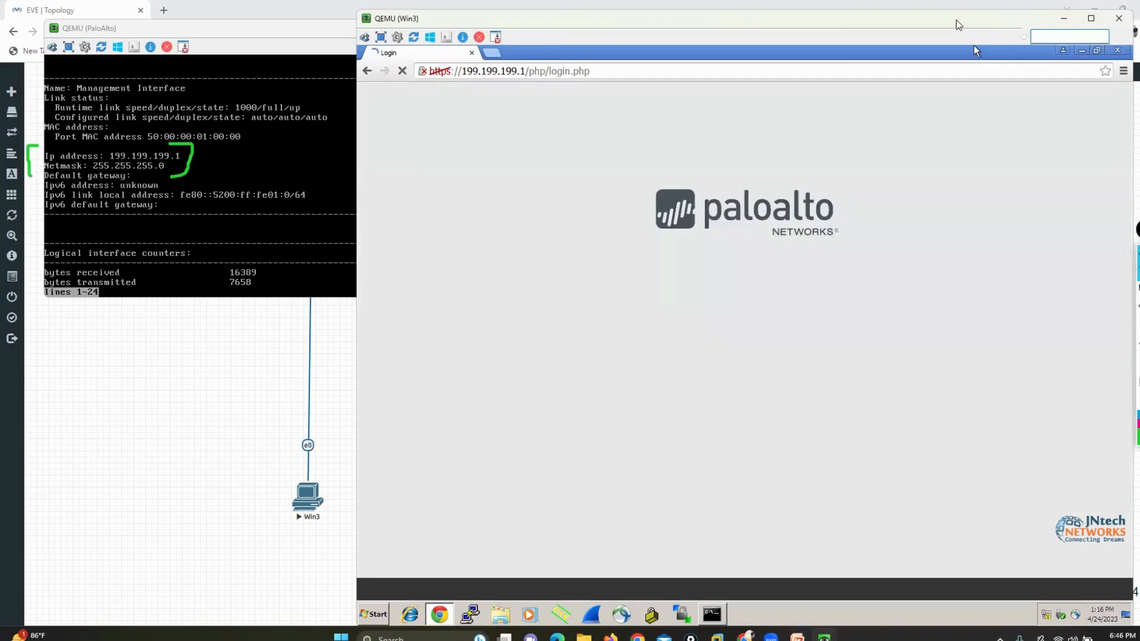
Shift the Win3 window slightly aside and log in to the firewall's web interface as admin with the account password
{"action": "left_click_drag", "start_coordinate": [974, 19], "coordinate": [925, 18]}
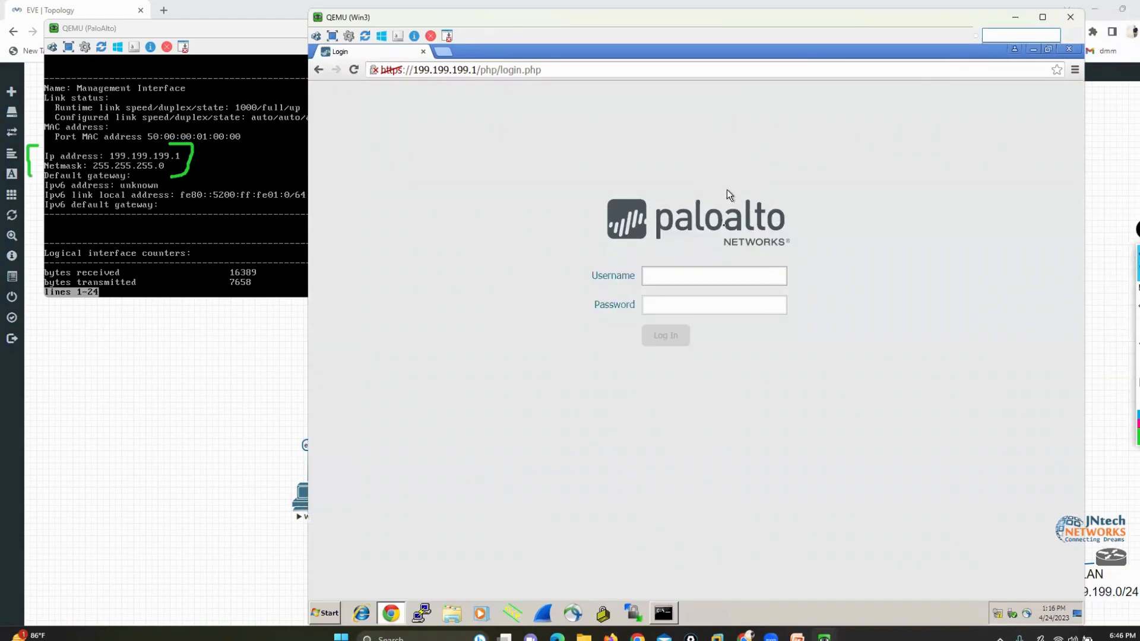
{"action": "type", "text": "admin"}
{"action": "key", "text": "Tab"}
{"action": "type", "text": "admin"}
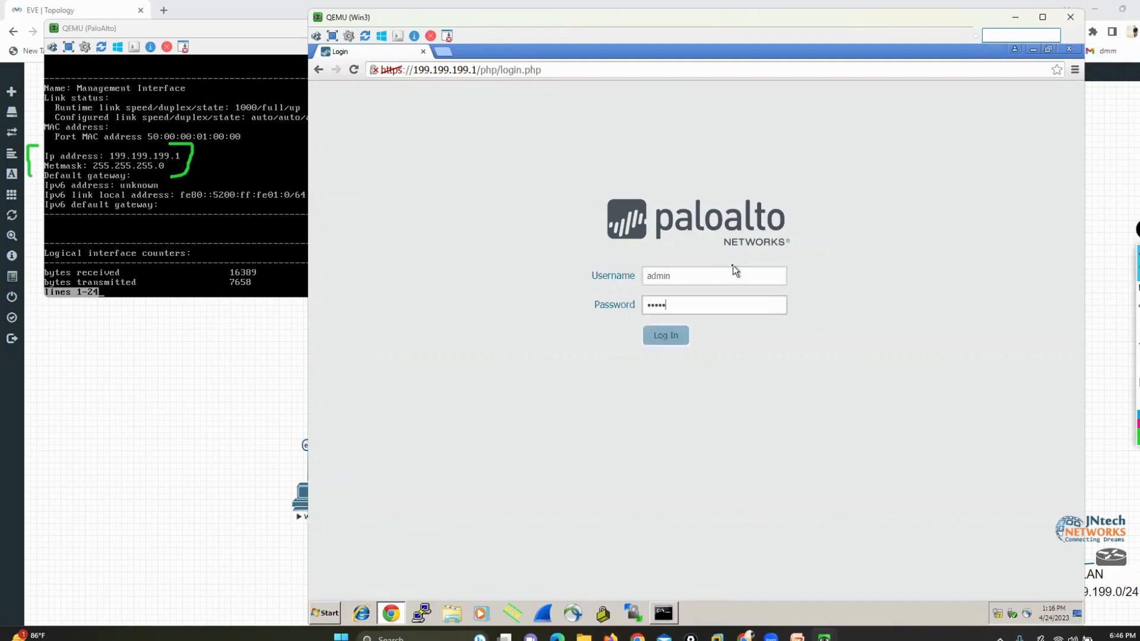
{"action": "key", "text": "Return"}
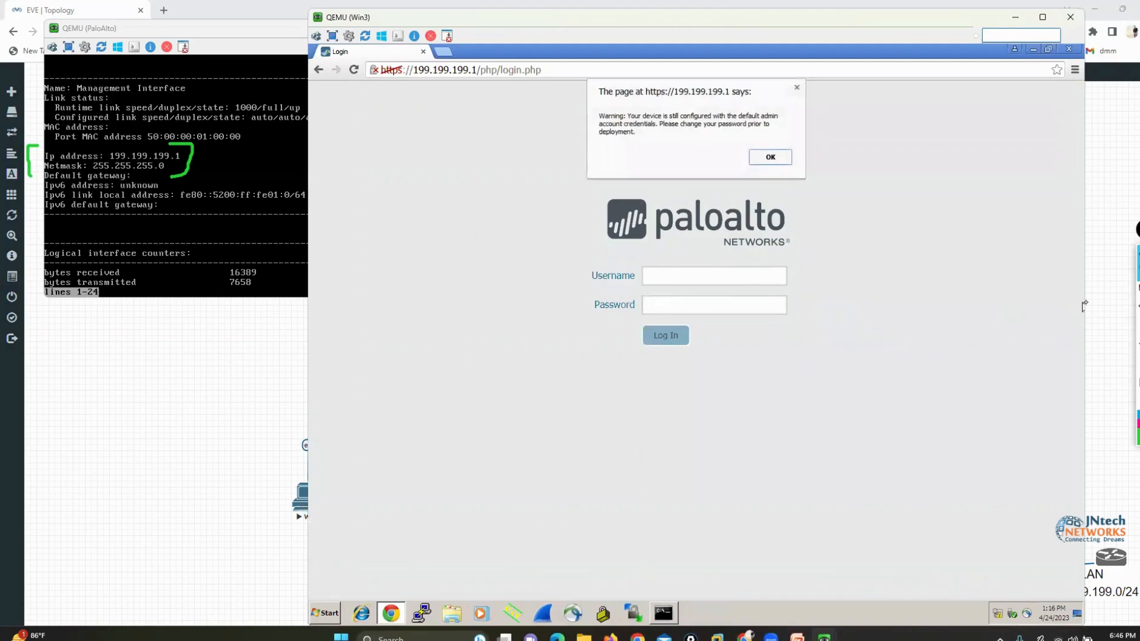
Bracket and underline the default-credentials warning in green, acknowledge the warning, and clear all marks
{"action": "left_click", "coordinate": [1110, 296]}
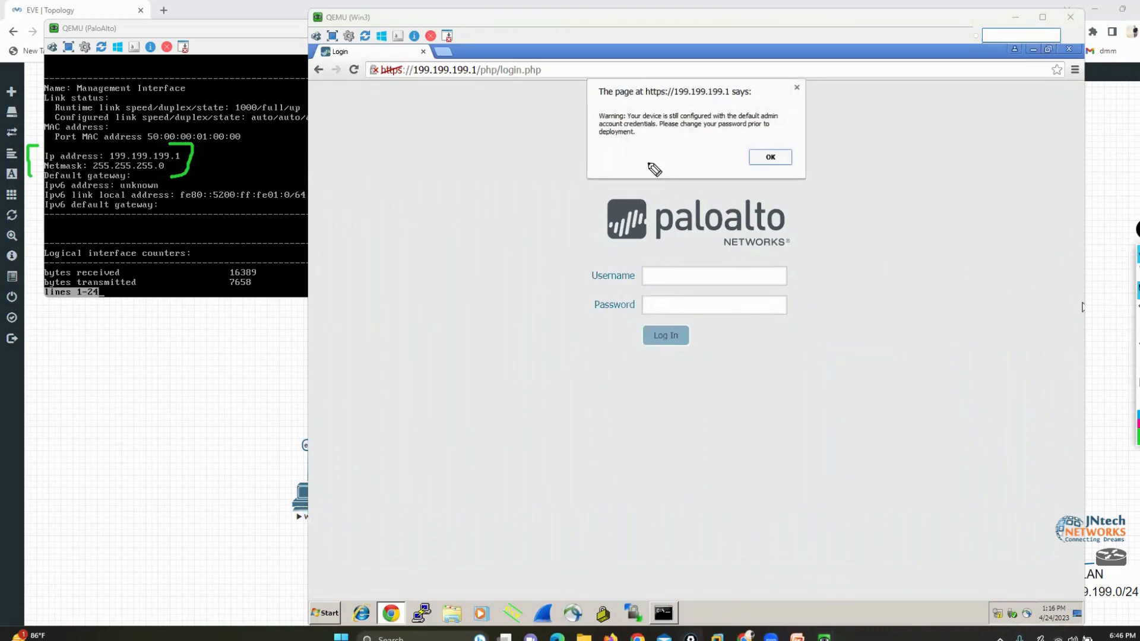
{"action": "mouse_move", "coordinate": [611, 105]}
{"action": "left_mouse_down"}
{"action": "mouse_move", "coordinate": [585, 117]}
{"action": "mouse_move", "coordinate": [596, 148]}
{"action": "left_mouse_up"}
{"action": "left_click_drag", "start_coordinate": [774, 105], "coordinate": [782, 131]}
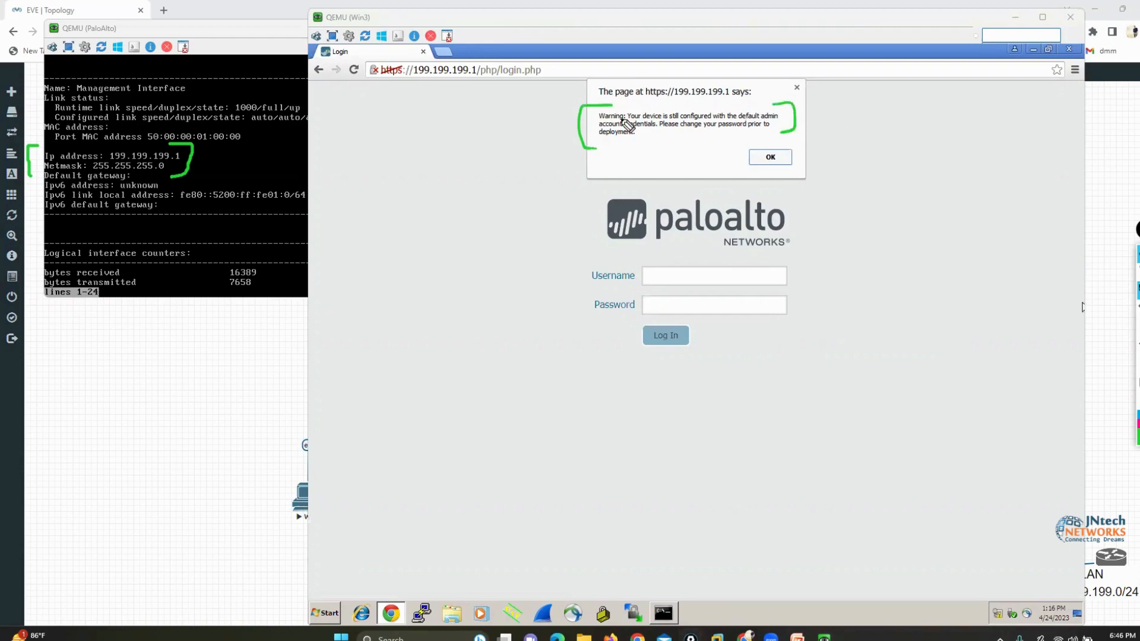
{"action": "left_click_drag", "start_coordinate": [663, 107], "coordinate": [749, 105]}
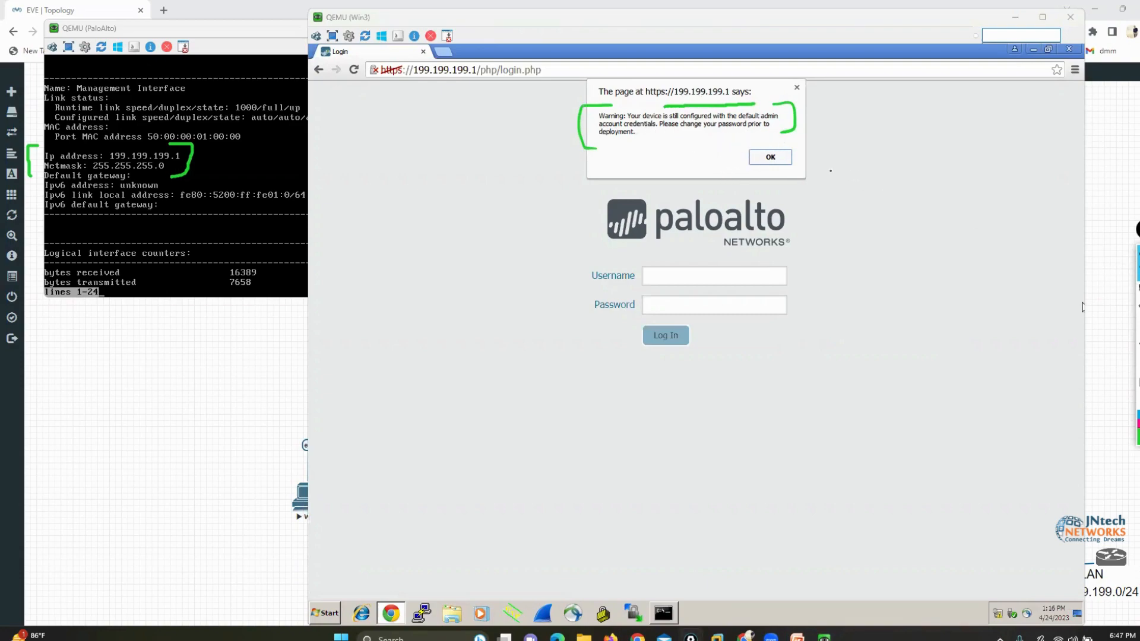
{"action": "left_click", "coordinate": [769, 158]}
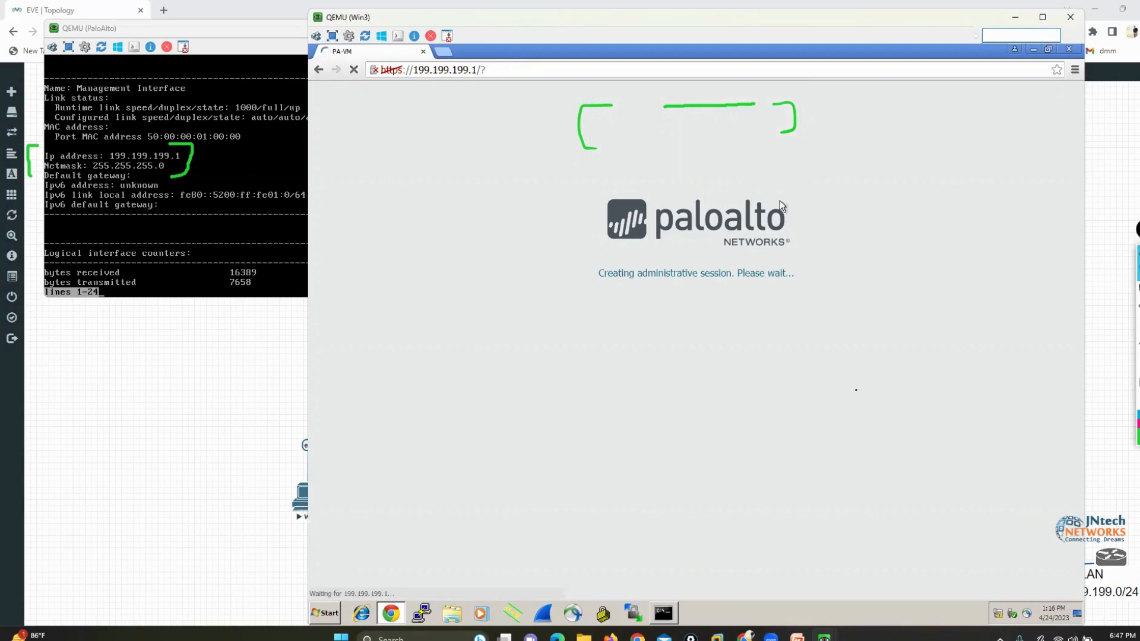
{"action": "left_click", "coordinate": [1137, 383]}
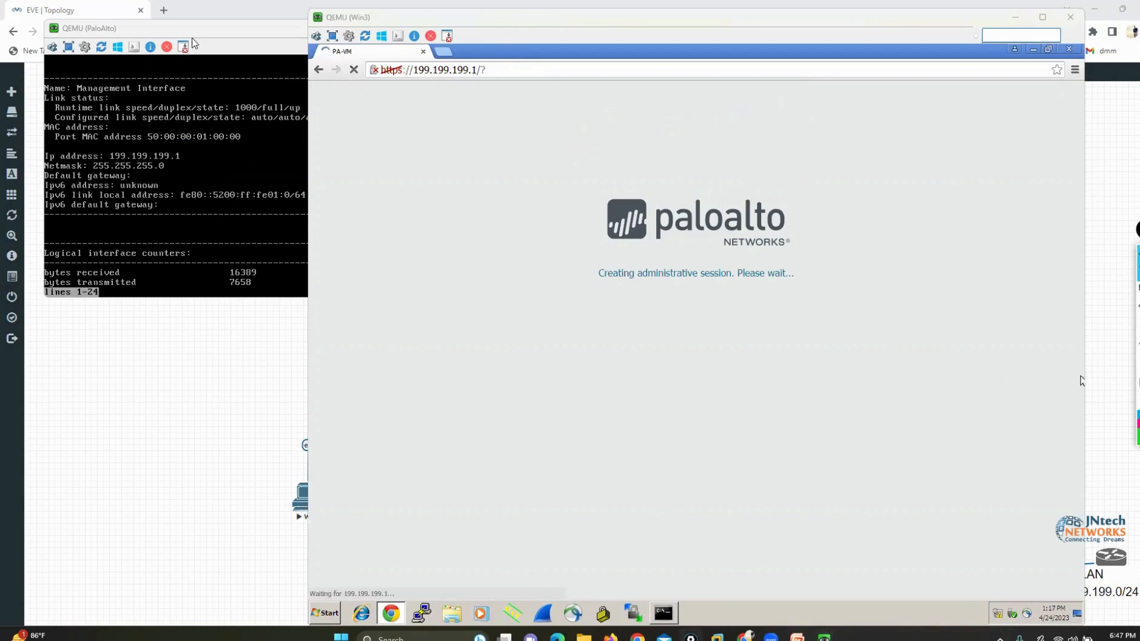
Minimize the Win3 window, reposition the PaloAlto console over the topology, and quit the paged interface output to return to the prompt
{"action": "left_click_drag", "start_coordinate": [194, 30], "coordinate": [567, 200]}
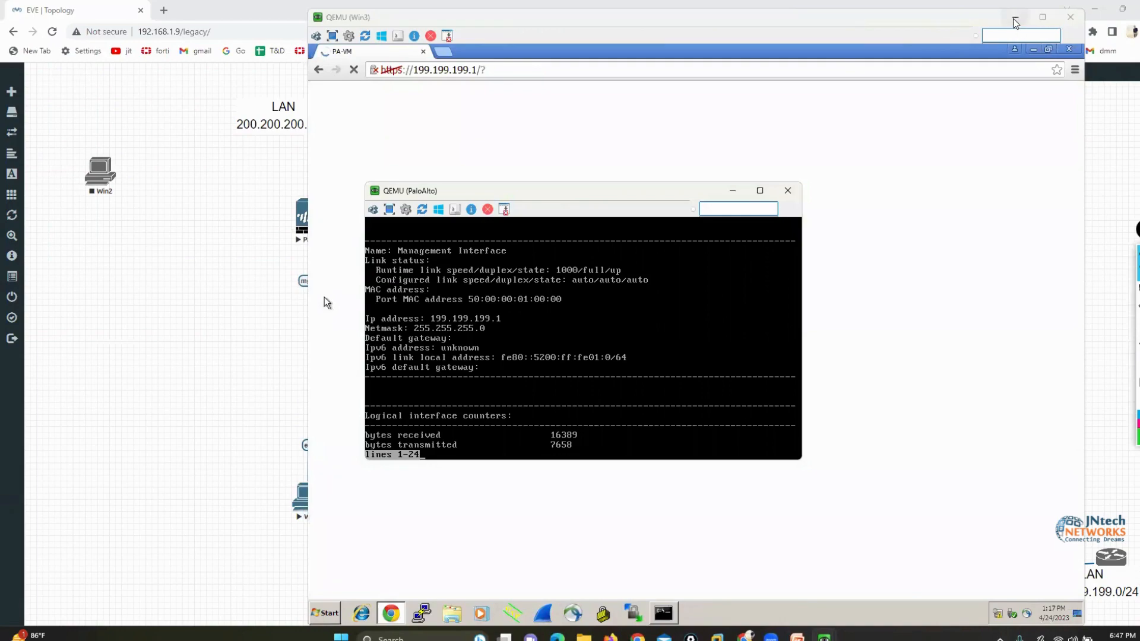
{"action": "left_click", "coordinate": [1015, 18]}
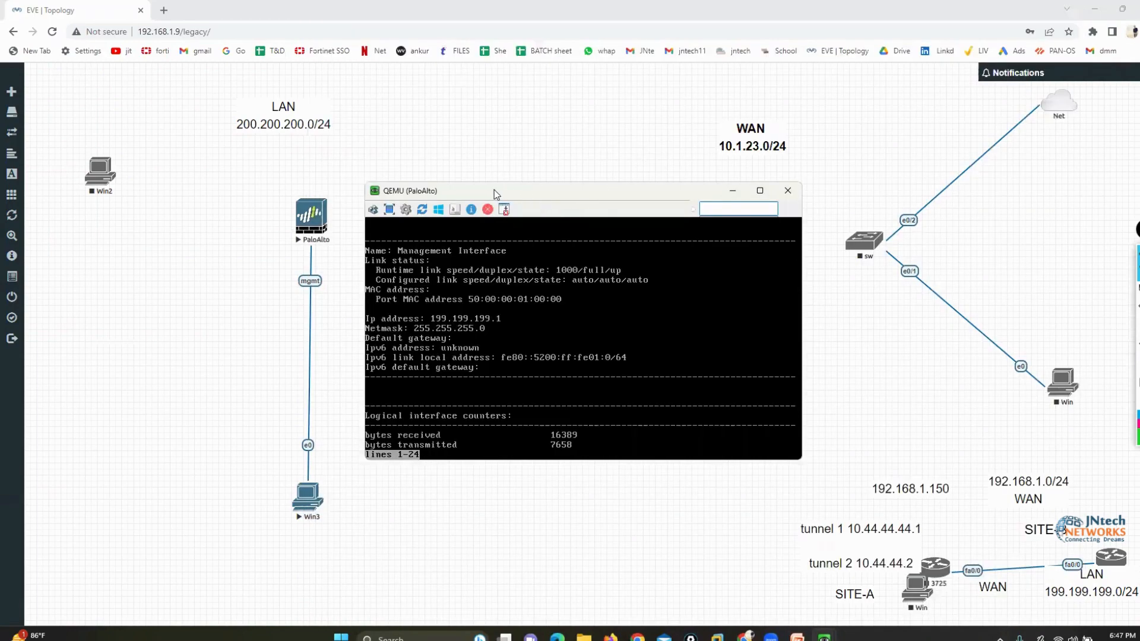
{"action": "left_click_drag", "start_coordinate": [494, 190], "coordinate": [592, 110]}
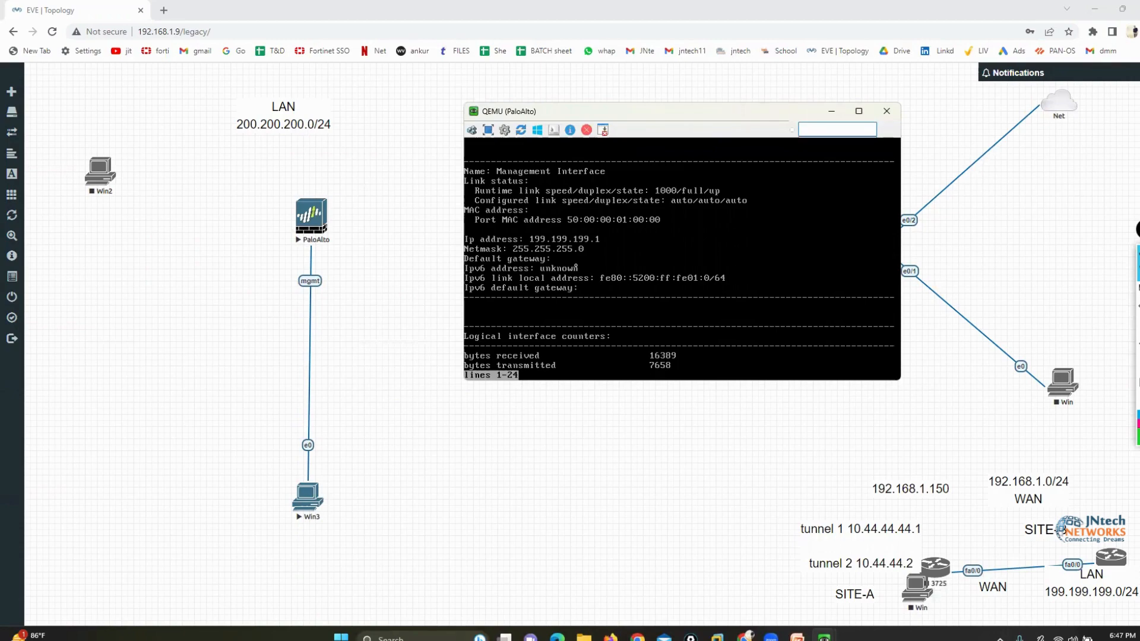
{"action": "key", "text": "q"}
{"action": "key", "text": "Return"}
{"action": "key", "text": "Return"}
{"action": "key", "text": "Return"}
{"action": "key", "text": "Return"}
{"action": "key", "text": "Return"}
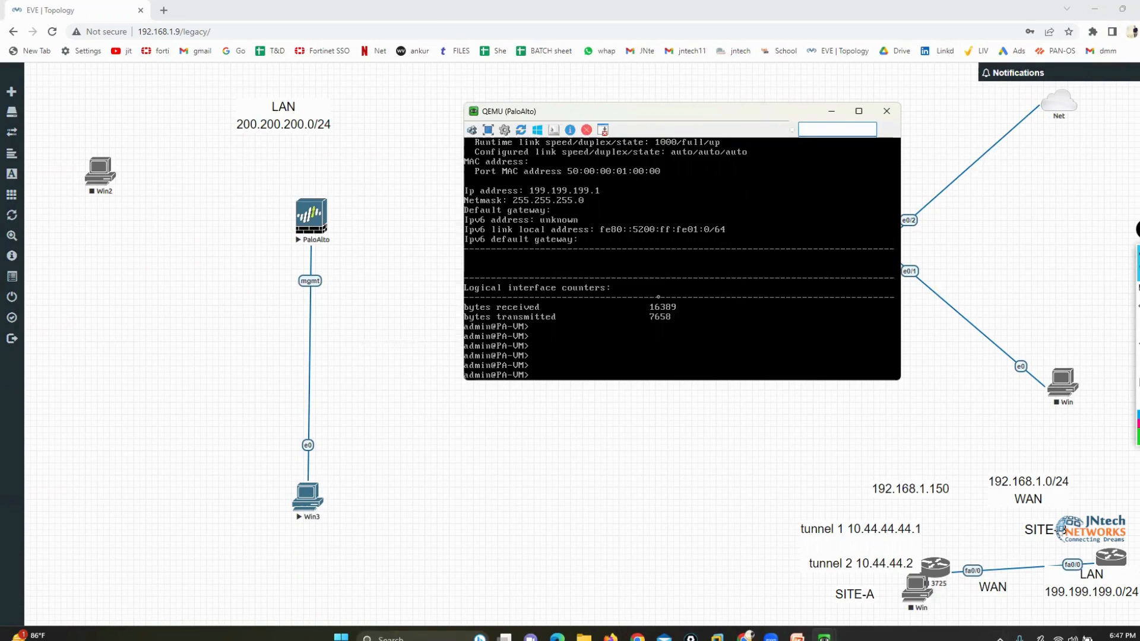
Write out request system private-data-reset at the firewall prompt without executing it and erase it back to request s
{"action": "type", "text": "request system private-data-reset"}
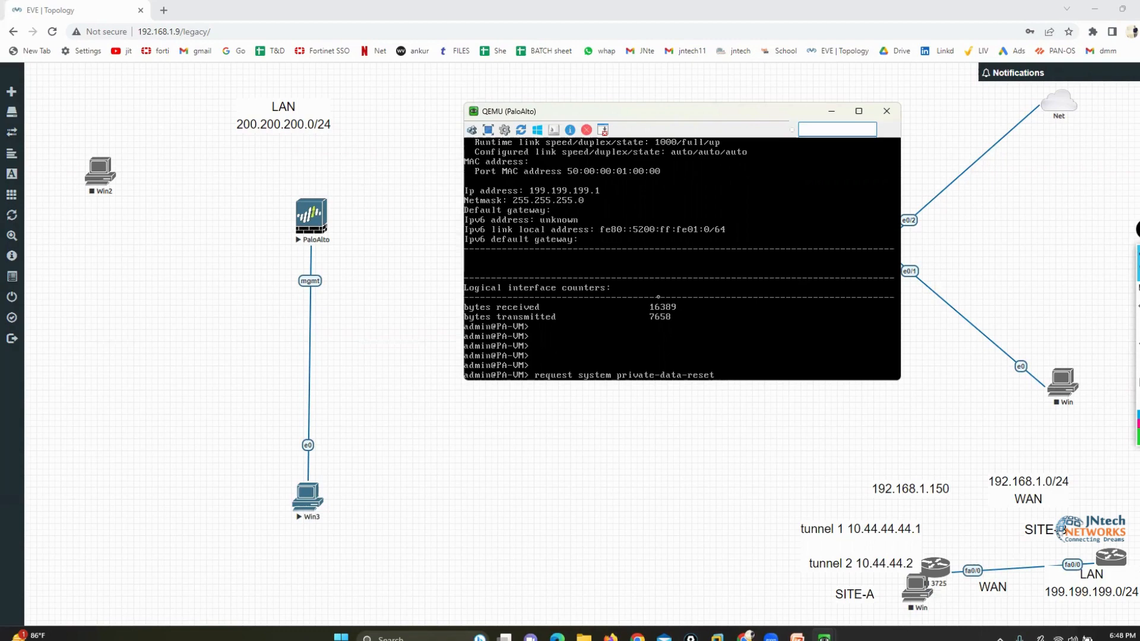
{"action": "key", "text": "BackSpace"}
{"action": "key", "text": "BackSpace"}
{"action": "key", "text": "BackSpace"}
{"action": "key", "text": "BackSpace"}
{"action": "key", "text": "BackSpace"}
{"action": "key", "text": "BackSpace"}
{"action": "key", "text": "BackSpace"}
{"action": "key", "text": "BackSpace"}
{"action": "key", "text": "BackSpace"}
{"action": "key", "text": "BackSpace"}
{"action": "key", "text": "BackSpace"}
{"action": "key", "text": "BackSpace"}
{"action": "key", "text": "BackSpace"}
{"action": "key", "text": "BackSpace"}
{"action": "key", "text": "BackSpace"}
{"action": "key", "text": "Tab"}
{"action": "key", "text": "BackSpace"}
{"action": "key", "text": "BackSpace"}
{"action": "key", "text": "BackSpace"}
{"action": "key", "text": "BackSpace"}
{"action": "key", "text": "BackSpace"}
{"action": "key", "text": "BackSpace"}
{"action": "key", "text": "BackSpace"}
{"action": "key", "text": "BackSpace"}
{"action": "key", "text": "BackSpace"}
{"action": "key", "text": "BackSpace"}
{"action": "key", "text": "BackSpace"}
{"action": "key", "text": "BackSpace"}
{"action": "key", "text": "BackSpace"}
{"action": "key", "text": "BackSpace"}
{"action": "key", "text": "BackSpace"}
{"action": "key", "text": "BackSpace"}
{"action": "key", "text": "BackSpace"}
{"action": "key", "text": "BackSpace"}
{"action": "type", "text": "sy"}
{"action": "key", "text": "BackSpace"}
{"action": "key", "text": "BackSpace"}
Write out request shutdown system and request restart system at the firewall prompt without executing them, erasing each one
{"action": "key", "text": "BackSpace"}
{"action": "key", "text": "BackSpace"}
{"action": "key", "text": "BackSpace"}
{"action": "key", "text": "BackSpace"}
{"action": "key", "text": "BackSpace"}
{"action": "key", "text": "BackSpace"}
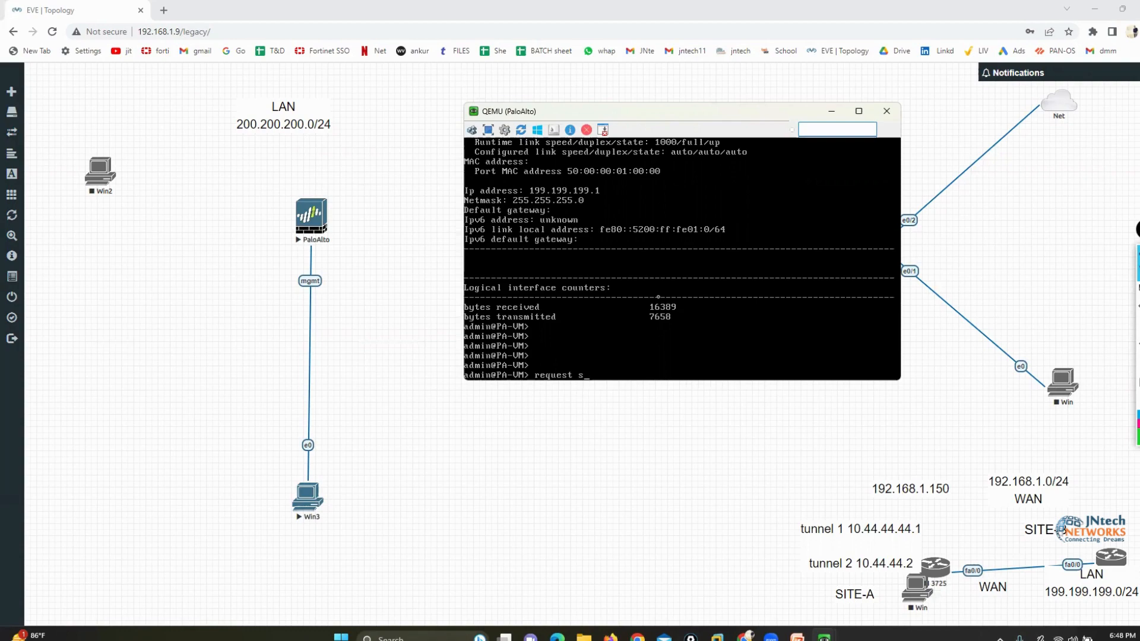
{"action": "type", "text": "hutdown system"}
{"action": "key", "text": "BackSpace"}
{"action": "key", "text": "BackSpace"}
{"action": "key", "text": "BackSpace"}
{"action": "key", "text": "BackSpace"}
{"action": "key", "text": "BackSpace"}
{"action": "key", "text": "BackSpace"}
{"action": "key", "text": "BackSpace"}
{"action": "key", "text": "BackSpace"}
{"action": "key", "text": "BackSpace"}
{"action": "key", "text": "BackSpace"}
{"action": "key", "text": "BackSpace"}
{"action": "key", "text": "BackSpace"}
{"action": "key", "text": "BackSpace"}
{"action": "key", "text": "BackSpace"}
{"action": "key", "text": "BackSpace"}
{"action": "key", "text": "BackSpace"}
{"action": "type", "text": "restart system"}
{"action": "key", "text": "BackSpace"}
{"action": "key", "text": "BackSpace"}
{"action": "key", "text": "BackSpace"}
{"action": "key", "text": "BackSpace"}
{"action": "key", "text": "BackSpace"}
{"action": "key", "text": "BackSpace"}
{"action": "key", "text": "BackSpace"}
{"action": "key", "text": "BackSpace"}
{"action": "key", "text": "BackSpace"}
{"action": "key", "text": "BackSpace"}
{"action": "key", "text": "BackSpace"}
{"action": "key", "text": "BackSpace"}
{"action": "key", "text": "BackSpace"}
{"action": "key", "text": "BackSpace"}
{"action": "key", "text": "BackSpace"}
{"action": "key", "text": "BackSpace"}
{"action": "key", "text": "BackSpace"}
{"action": "key", "text": "BackSpace"}
{"action": "key", "text": "BackSpace"}
{"action": "key", "text": "BackSpace"}
Move the PaloAlto console to the topology's upper-left area and restore the Win3 window with the firewall dashboard
{"action": "left_click_drag", "start_coordinate": [560, 117], "coordinate": [153, 71]}
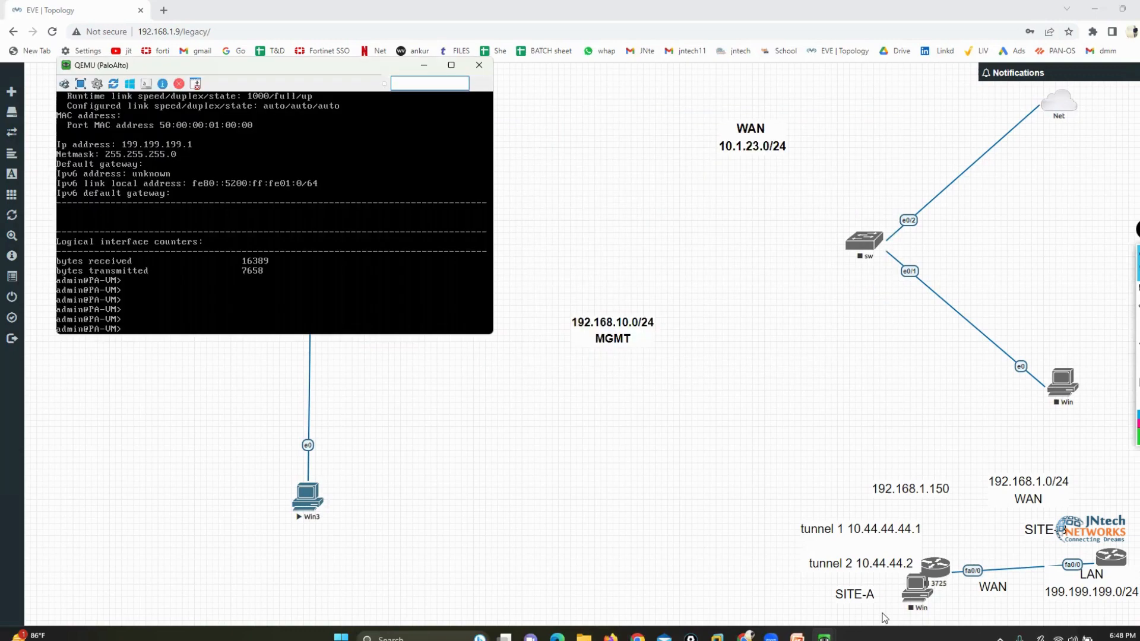
{"action": "mouse_move", "coordinate": [824, 636]}
{"action": "left_click", "coordinate": [885, 575]}
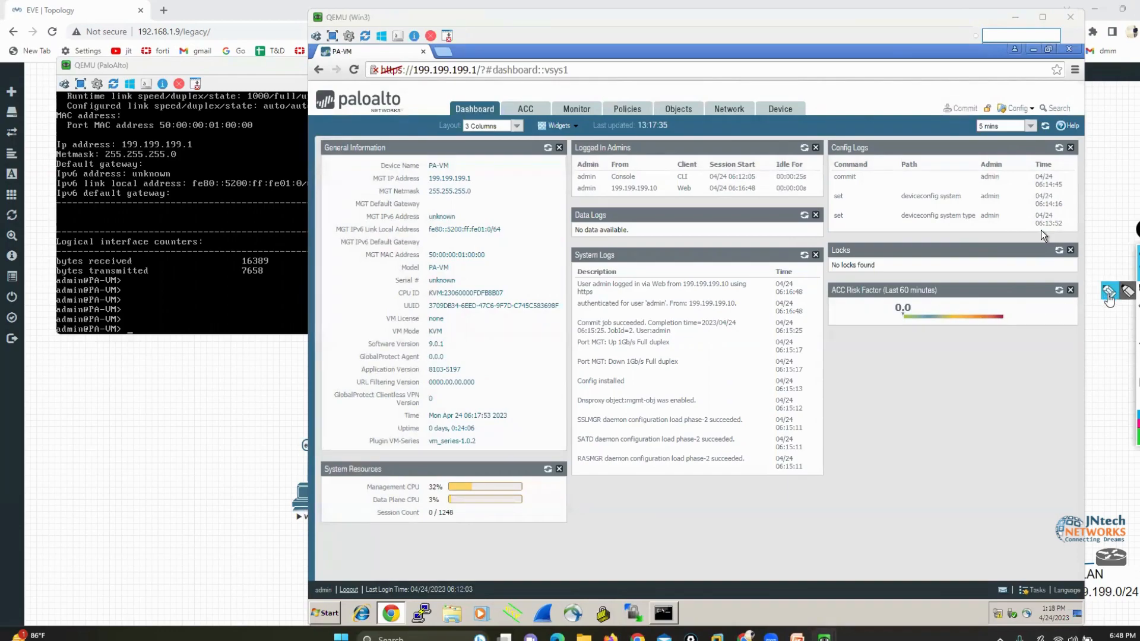
Mark the web interface's main tabs from Dashboard through Device with green strokes and clear all marks
{"action": "left_click_drag", "start_coordinate": [343, 78], "coordinate": [451, 85]}
{"action": "mouse_move", "coordinate": [451, 37]}
{"action": "left_mouse_down"}
{"action": "mouse_move", "coordinate": [478, 41]}
{"action": "mouse_move", "coordinate": [527, 95]}
{"action": "left_mouse_up"}
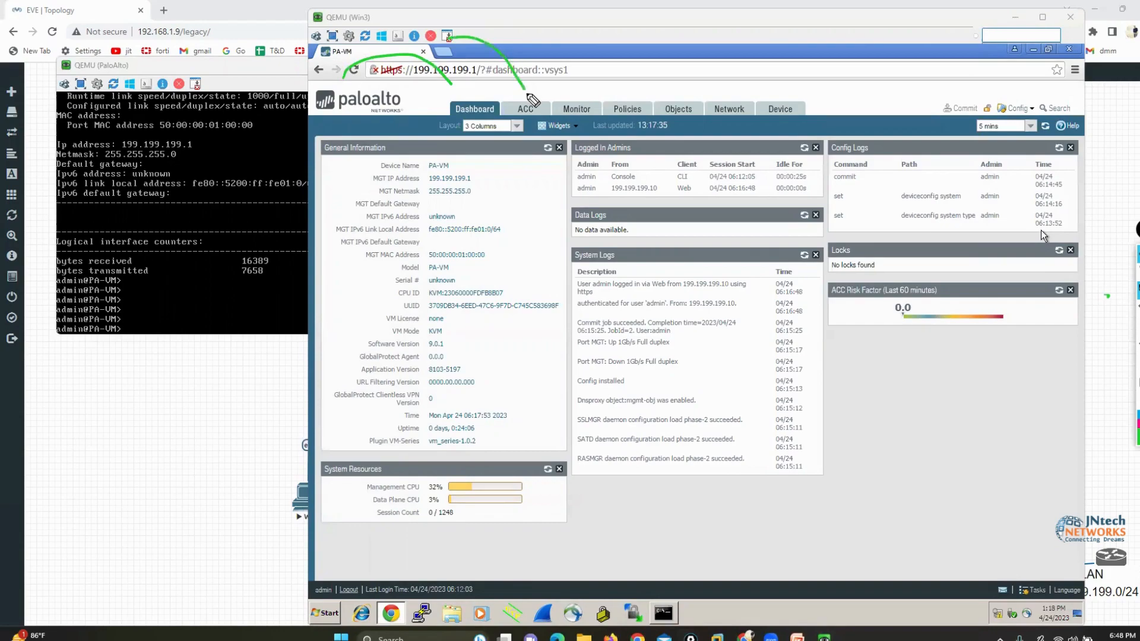
{"action": "left_click_drag", "start_coordinate": [527, 37], "coordinate": [564, 89]}
{"action": "left_click_drag", "start_coordinate": [573, 42], "coordinate": [608, 84]}
{"action": "left_click_drag", "start_coordinate": [624, 47], "coordinate": [674, 89]}
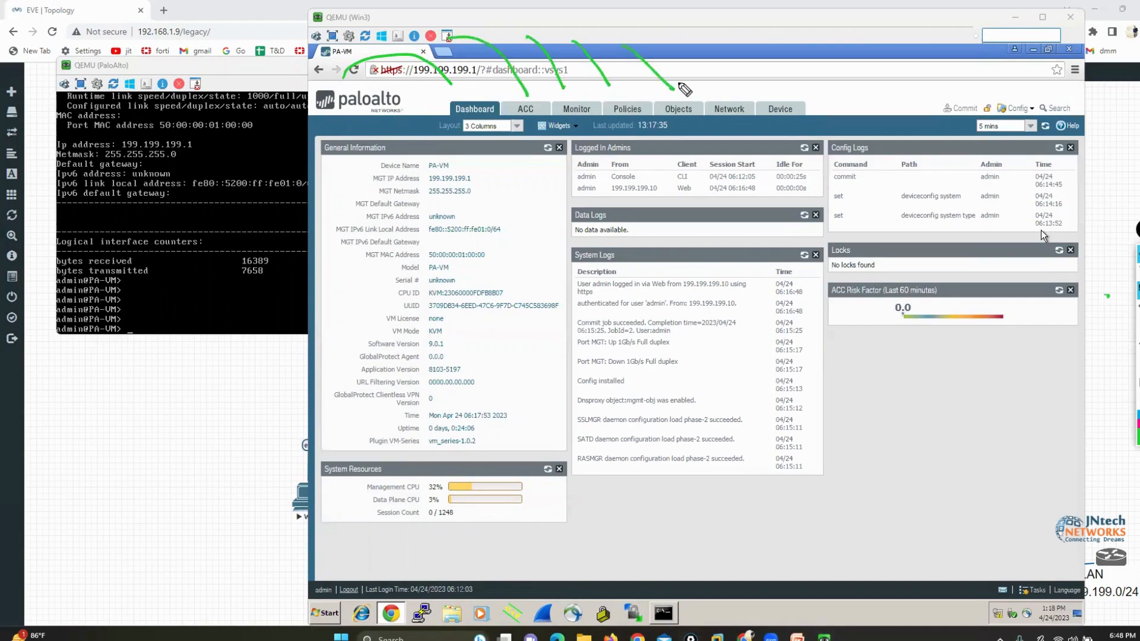
{"action": "left_click_drag", "start_coordinate": [689, 48], "coordinate": [722, 90]}
{"action": "left_click_drag", "start_coordinate": [789, 43], "coordinate": [784, 95]}
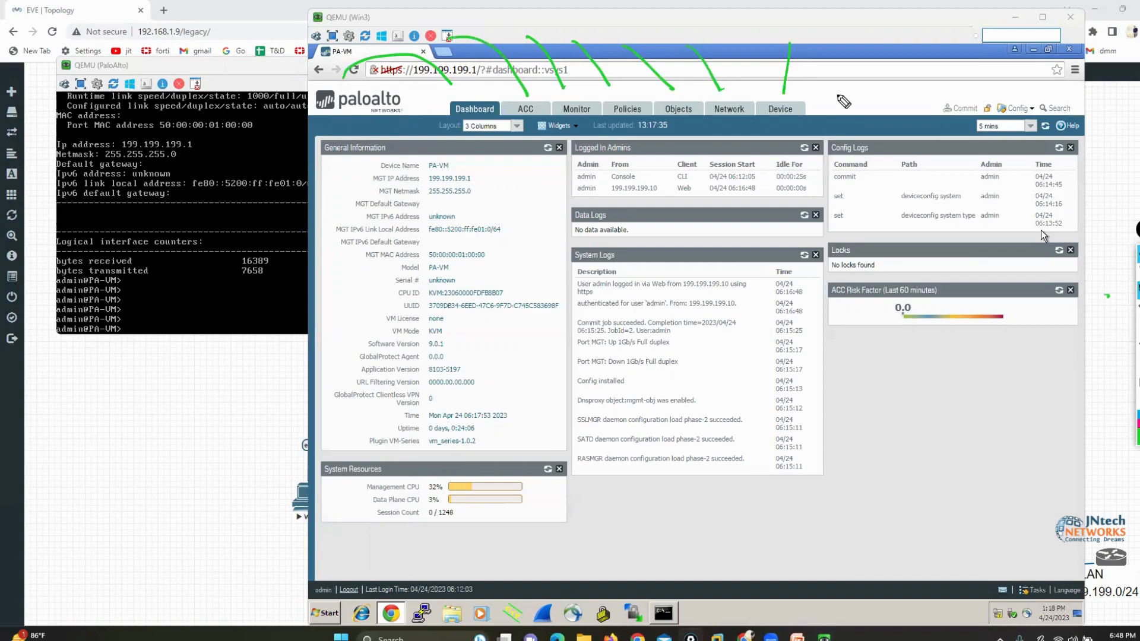
{"action": "left_click_drag", "start_coordinate": [1011, 370], "coordinate": [1027, 376]}
{"action": "key", "text": "e"}
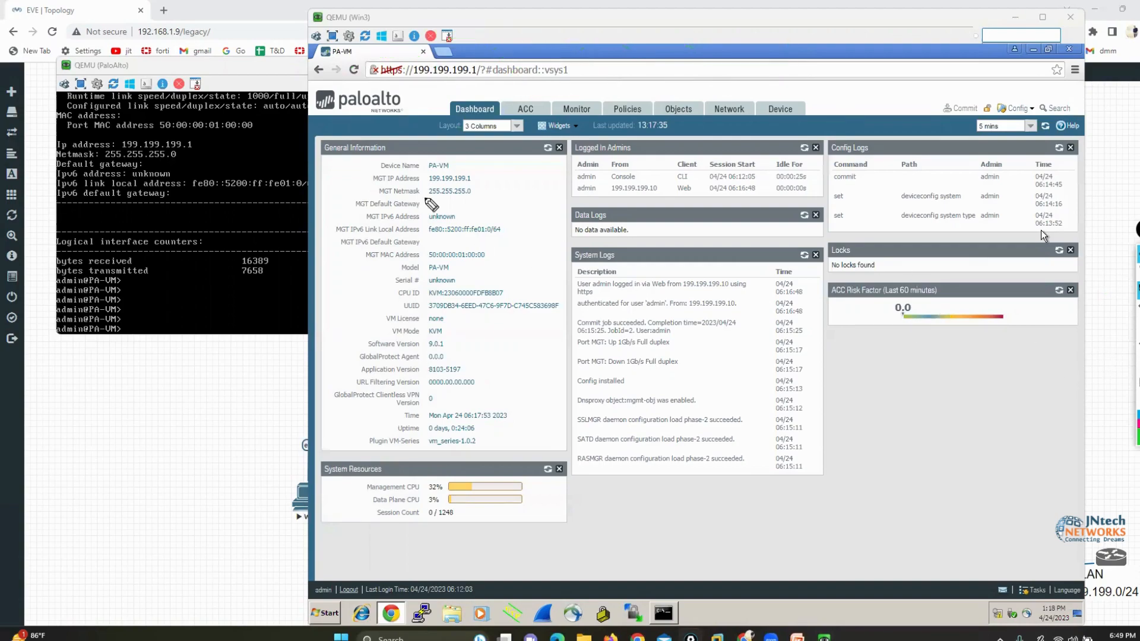
Circle the Dashboard tab and bracket the General Information and Logged In Admins widget titles in green, clearing the marks
{"action": "mouse_move", "coordinate": [488, 95]}
{"action": "left_mouse_down"}
{"action": "mouse_move", "coordinate": [460, 98]}
{"action": "mouse_move", "coordinate": [488, 123]}
{"action": "mouse_move", "coordinate": [506, 96]}
{"action": "mouse_move", "coordinate": [478, 93]}
{"action": "left_mouse_up"}
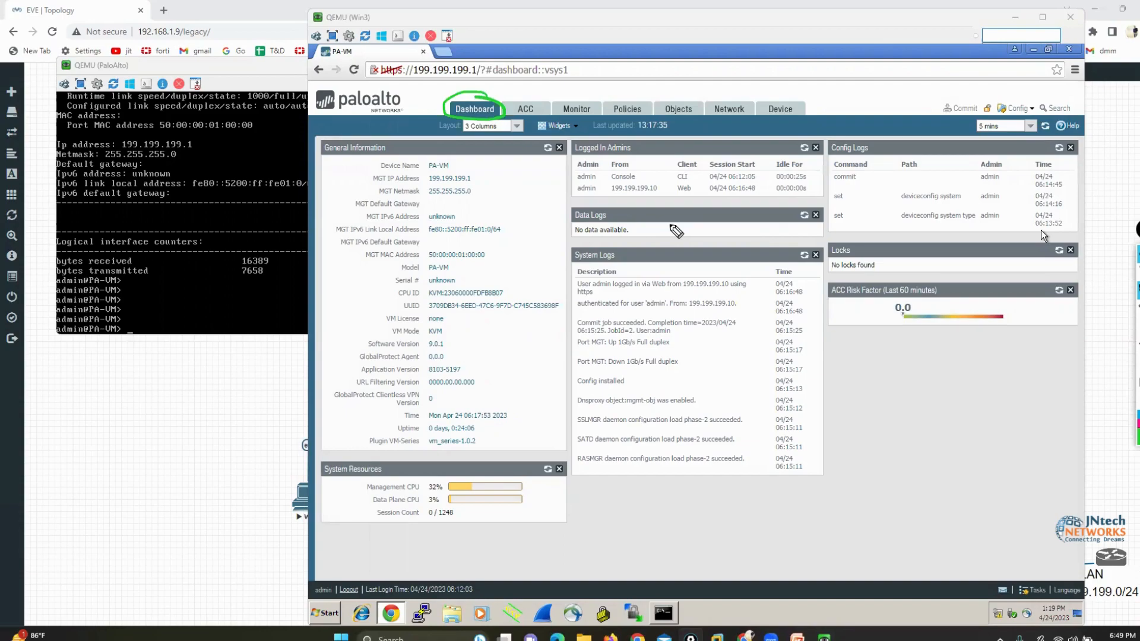
{"action": "left_click", "coordinate": [1136, 360]}
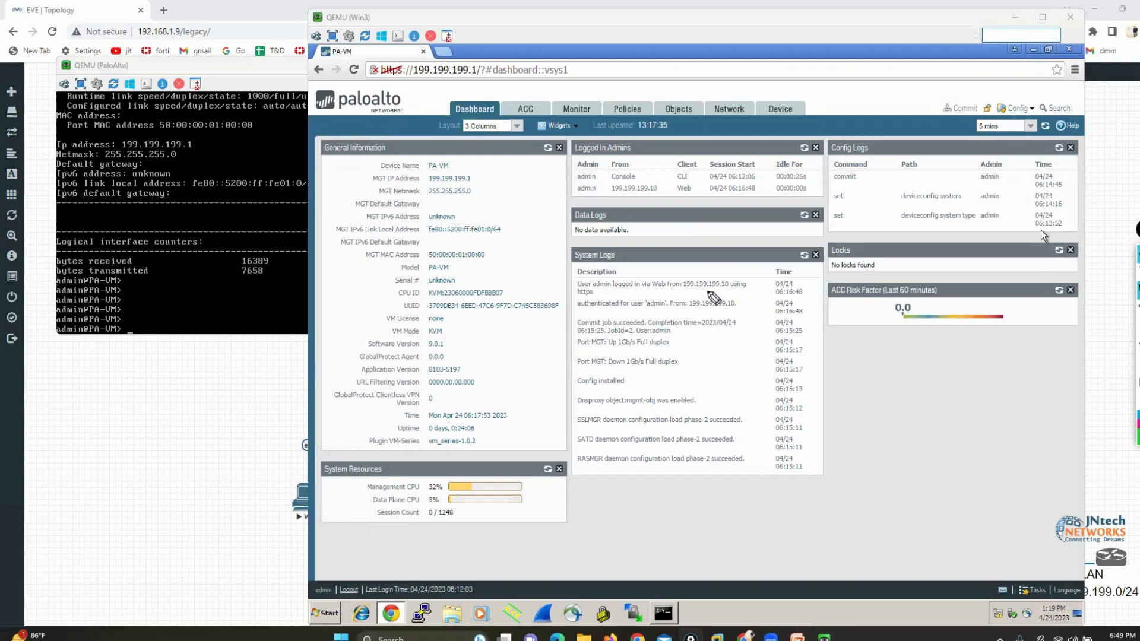
{"action": "mouse_move", "coordinate": [380, 137]}
{"action": "left_mouse_down"}
{"action": "mouse_move", "coordinate": [396, 138]}
{"action": "mouse_move", "coordinate": [390, 158]}
{"action": "left_mouse_up"}
{"action": "left_click_drag", "start_coordinate": [321, 134], "coordinate": [310, 161]}
{"action": "left_click_drag", "start_coordinate": [622, 132], "coordinate": [633, 163]}
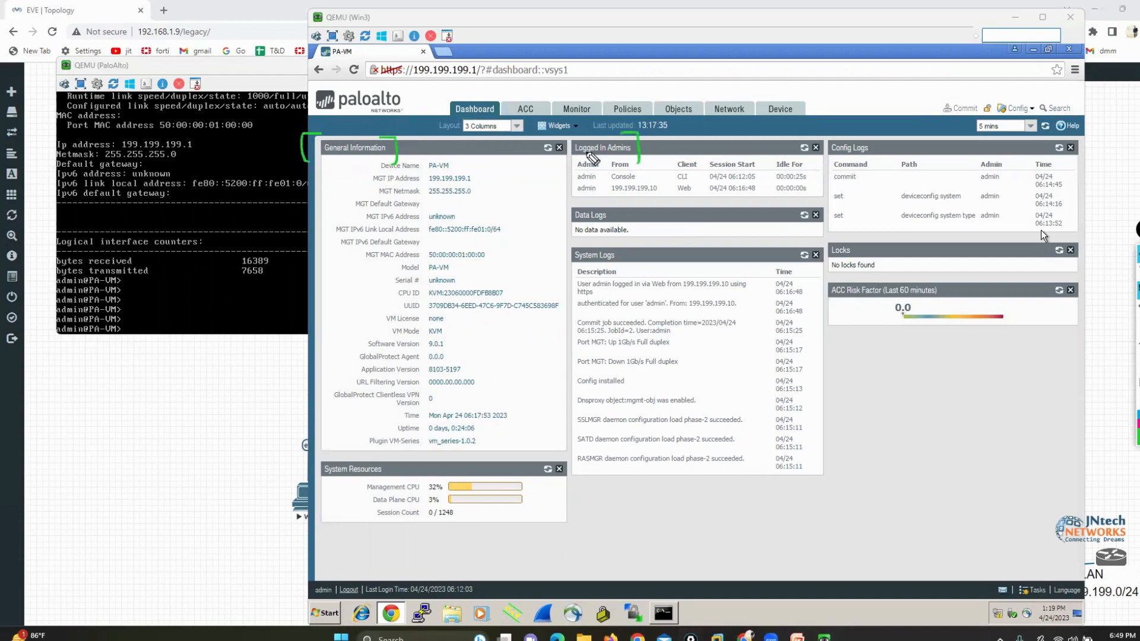
{"action": "left_click_drag", "start_coordinate": [577, 134], "coordinate": [565, 159]}
{"action": "left_click", "coordinate": [1136, 380]}
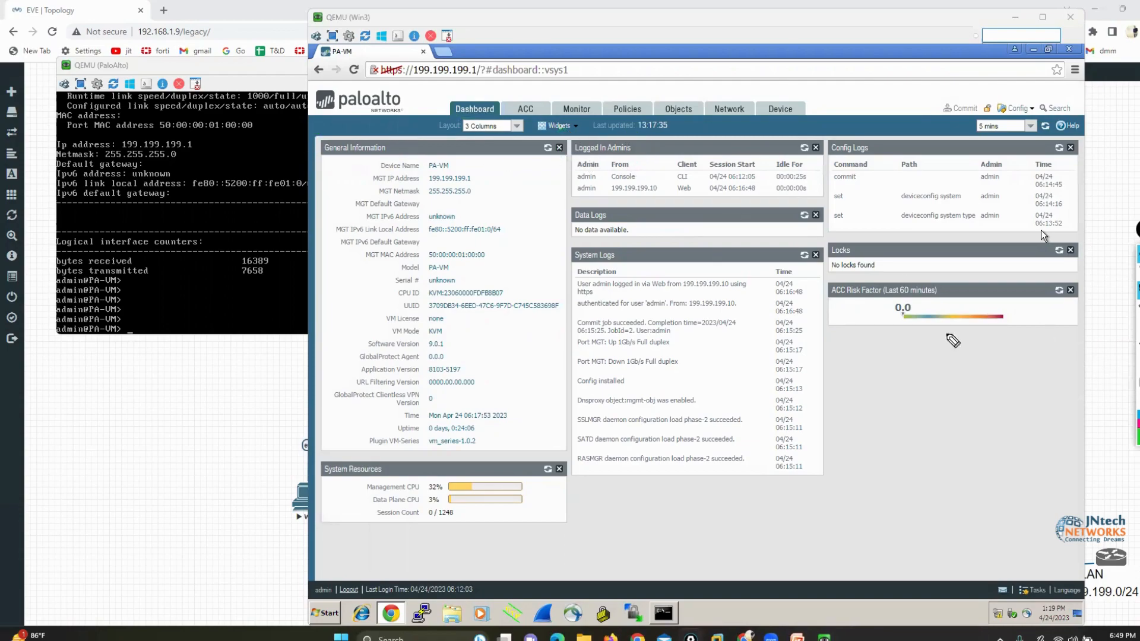
Mark the General Information entries in green, from the device name down to the URL filtering version, and clear all marks
{"action": "mouse_move", "coordinate": [304, 160]}
{"action": "left_mouse_down"}
{"action": "mouse_move", "coordinate": [460, 153]}
{"action": "mouse_move", "coordinate": [461, 172]}
{"action": "left_mouse_up"}
{"action": "left_click", "coordinate": [1136, 380]}
{"action": "mouse_move", "coordinate": [383, 154]}
{"action": "left_mouse_down"}
{"action": "mouse_move", "coordinate": [368, 169]}
{"action": "mouse_move", "coordinate": [380, 176]}
{"action": "left_mouse_up"}
{"action": "mouse_move", "coordinate": [489, 147]}
{"action": "left_mouse_down"}
{"action": "mouse_move", "coordinate": [501, 165]}
{"action": "mouse_move", "coordinate": [483, 181]}
{"action": "mouse_move", "coordinate": [489, 193]}
{"action": "mouse_move", "coordinate": [434, 204]}
{"action": "mouse_move", "coordinate": [486, 212]}
{"action": "mouse_move", "coordinate": [430, 209]}
{"action": "left_mouse_up"}
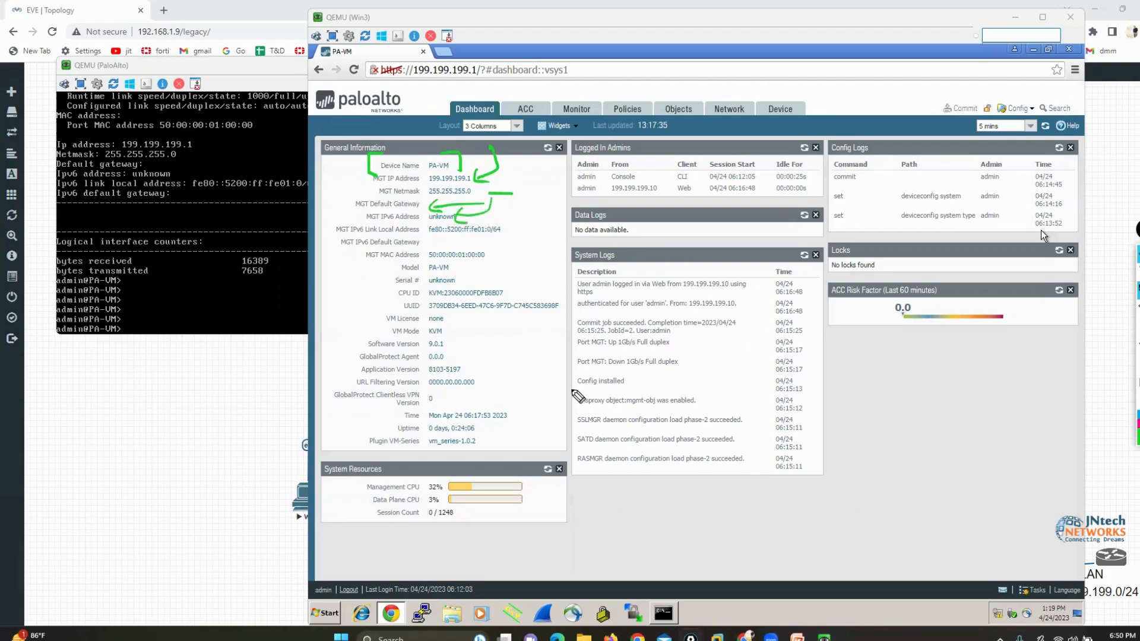
{"action": "mouse_move", "coordinate": [523, 224]}
{"action": "left_mouse_down"}
{"action": "mouse_move", "coordinate": [493, 255]}
{"action": "mouse_move", "coordinate": [452, 270]}
{"action": "mouse_move", "coordinate": [464, 287]}
{"action": "mouse_move", "coordinate": [417, 275]}
{"action": "mouse_move", "coordinate": [418, 286]}
{"action": "left_mouse_up"}
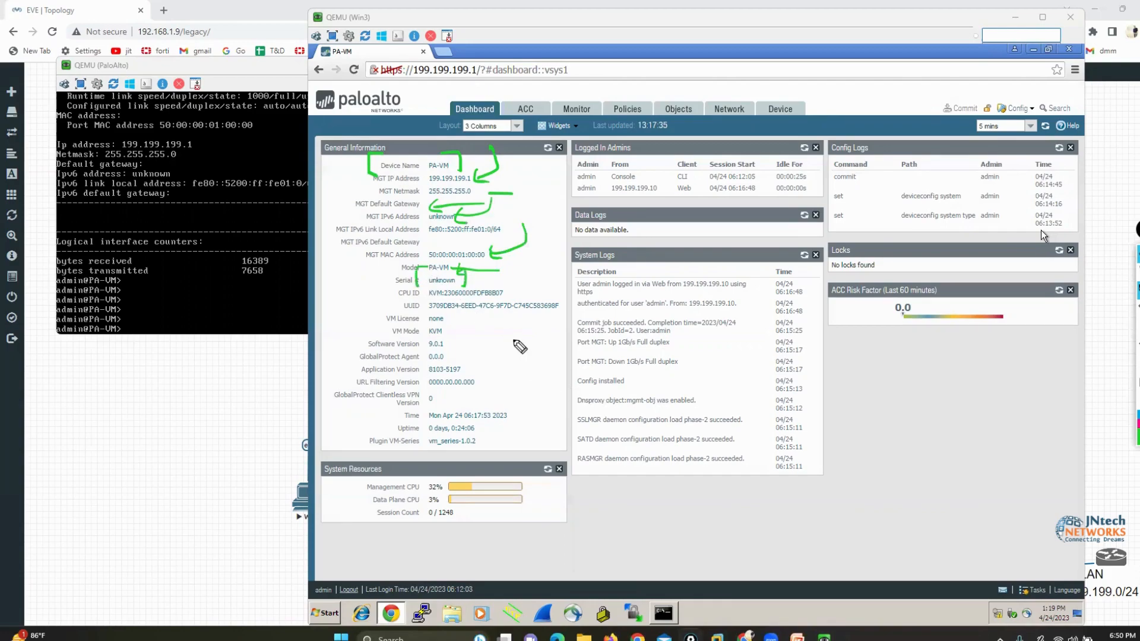
{"action": "mouse_move", "coordinate": [524, 267]}
{"action": "left_mouse_down"}
{"action": "mouse_move", "coordinate": [524, 284]}
{"action": "mouse_move", "coordinate": [504, 289]}
{"action": "left_mouse_up"}
{"action": "left_click_drag", "start_coordinate": [473, 325], "coordinate": [474, 334]}
{"action": "left_click_drag", "start_coordinate": [504, 341], "coordinate": [449, 358]}
{"action": "mouse_move", "coordinate": [524, 372]}
{"action": "left_mouse_down"}
{"action": "mouse_move", "coordinate": [475, 374]}
{"action": "mouse_move", "coordinate": [524, 417]}
{"action": "left_mouse_up"}
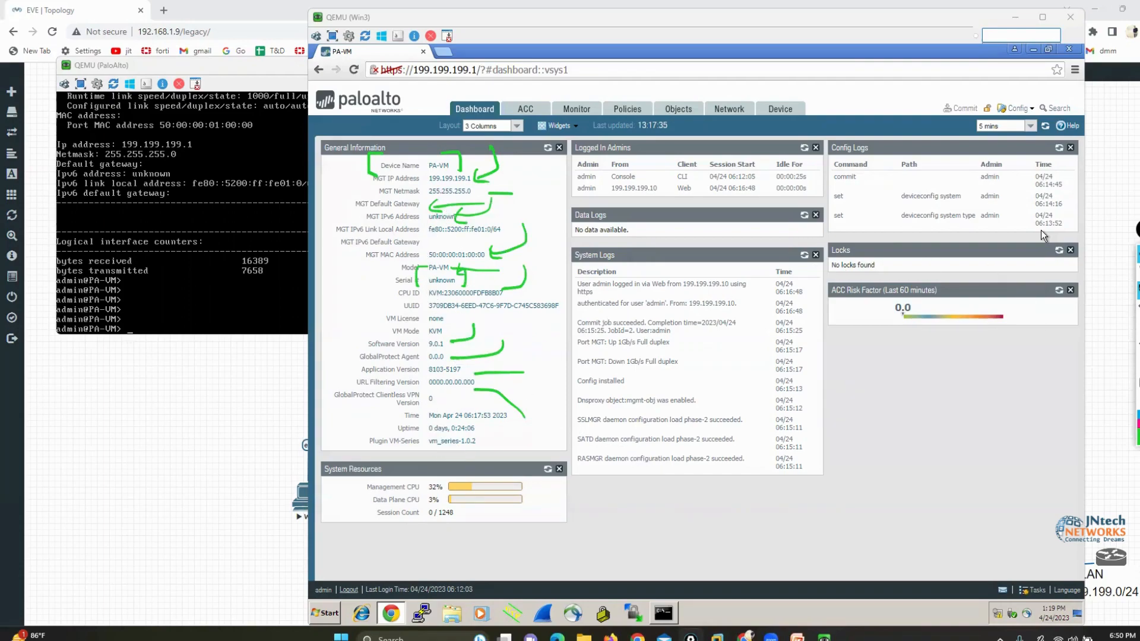
{"action": "left_click", "coordinate": [1137, 386]}
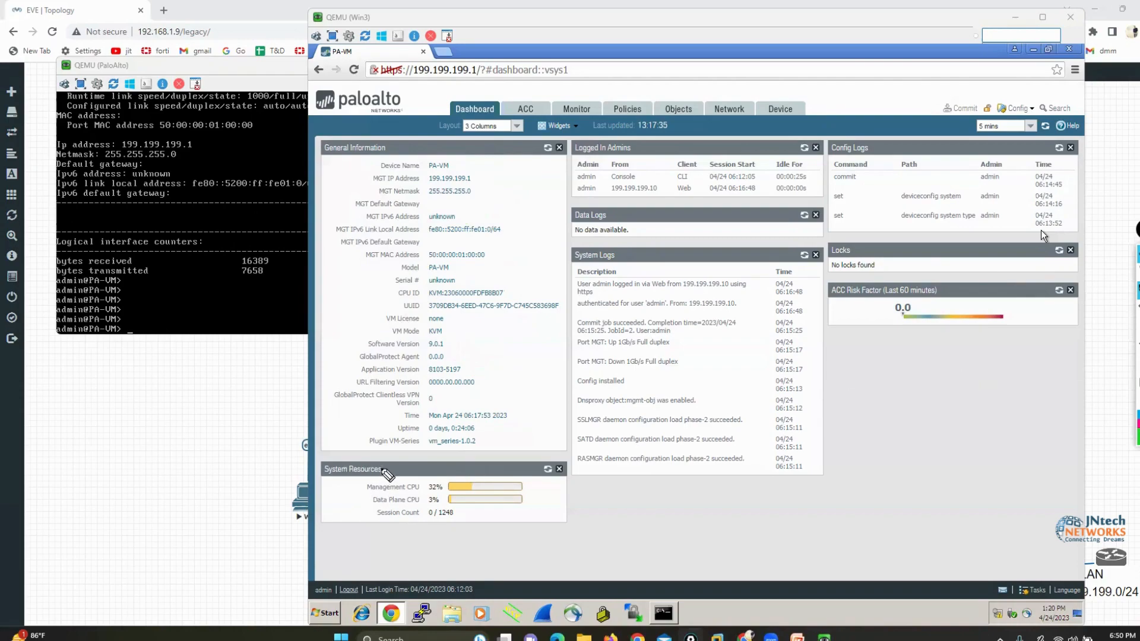
Bracket the System Resources widget title in green and clear the marks
{"action": "left_click_drag", "start_coordinate": [364, 458], "coordinate": [382, 479]}
{"action": "left_click_drag", "start_coordinate": [313, 457], "coordinate": [310, 481]}
{"action": "left_click", "coordinate": [1138, 378]}
Bracket the Logged In Admins widget title in green and switch the pen colour to orange
{"action": "mouse_move", "coordinate": [620, 136]}
{"action": "left_mouse_down"}
{"action": "mouse_move", "coordinate": [639, 138]}
{"action": "mouse_move", "coordinate": [641, 155]}
{"action": "left_mouse_up"}
{"action": "mouse_move", "coordinate": [574, 135]}
{"action": "left_mouse_down"}
{"action": "mouse_move", "coordinate": [560, 150]}
{"action": "mouse_move", "coordinate": [570, 157]}
{"action": "left_mouse_up"}
{"action": "left_click", "coordinate": [1138, 431]}
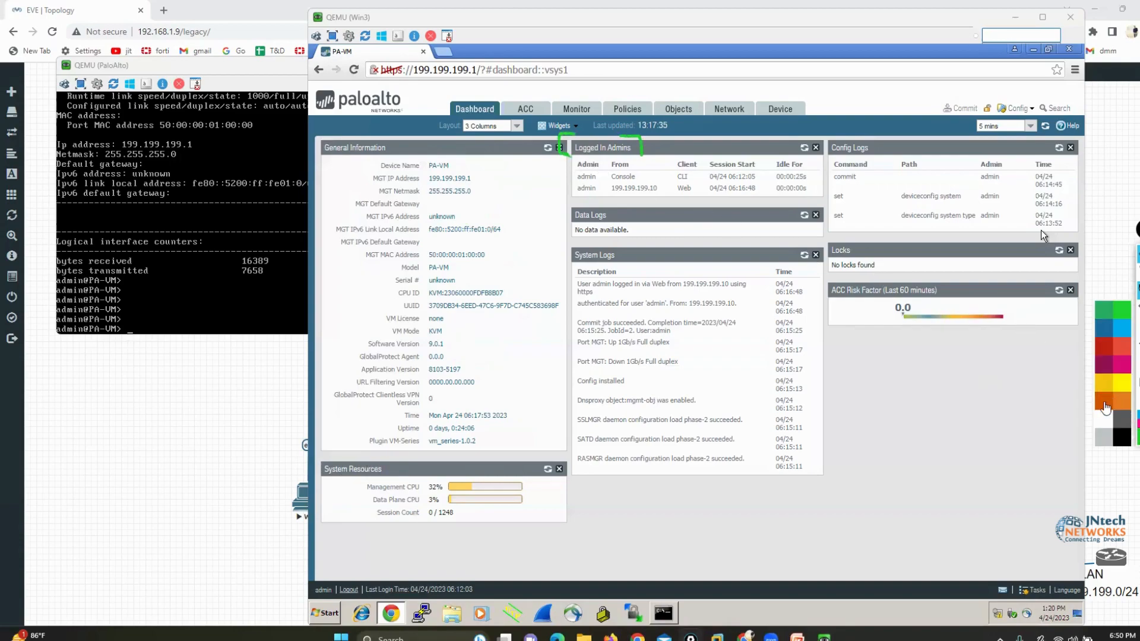
{"action": "left_click", "coordinate": [1104, 407]}
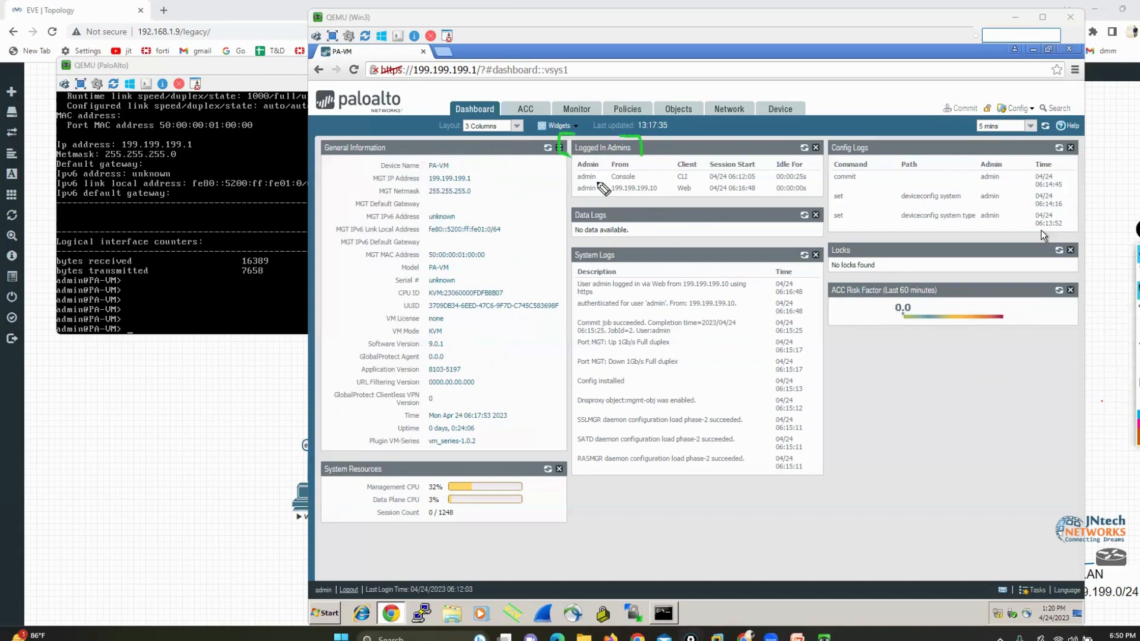
Mark the admin, source and client entries in Logged In Admins and the CLI window in orange, and clear all marks
{"action": "mouse_move", "coordinate": [600, 175]}
{"action": "left_mouse_down"}
{"action": "mouse_move", "coordinate": [598, 199]}
{"action": "mouse_move", "coordinate": [563, 199]}
{"action": "mouse_move", "coordinate": [591, 163]}
{"action": "mouse_move", "coordinate": [629, 159]}
{"action": "mouse_move", "coordinate": [646, 179]}
{"action": "left_mouse_up"}
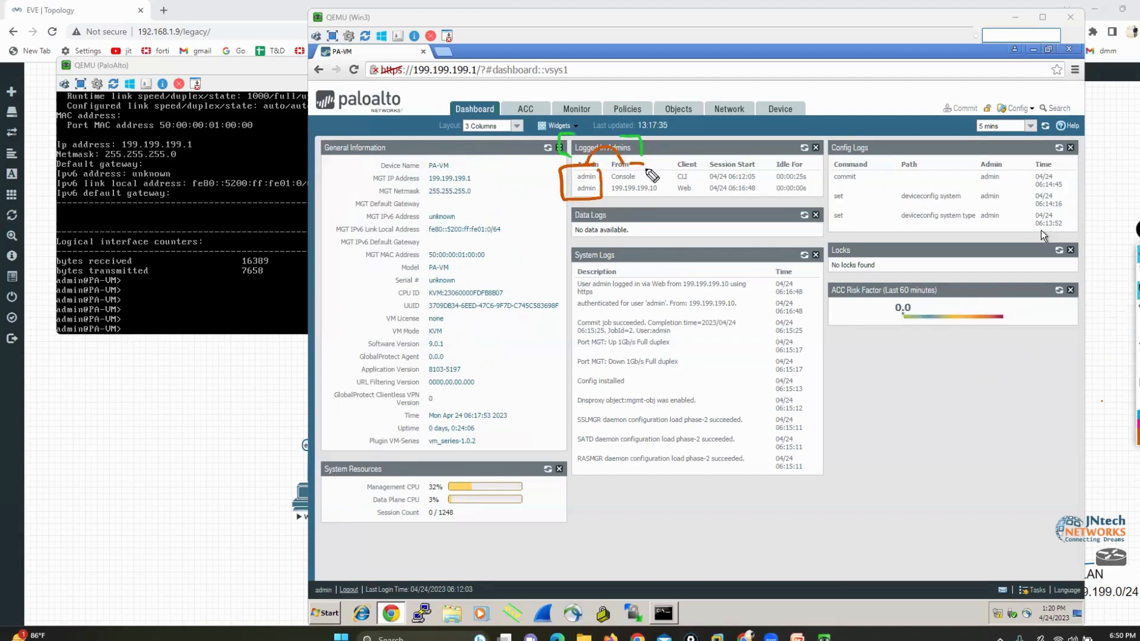
{"action": "left_click_drag", "start_coordinate": [162, 215], "coordinate": [223, 200]}
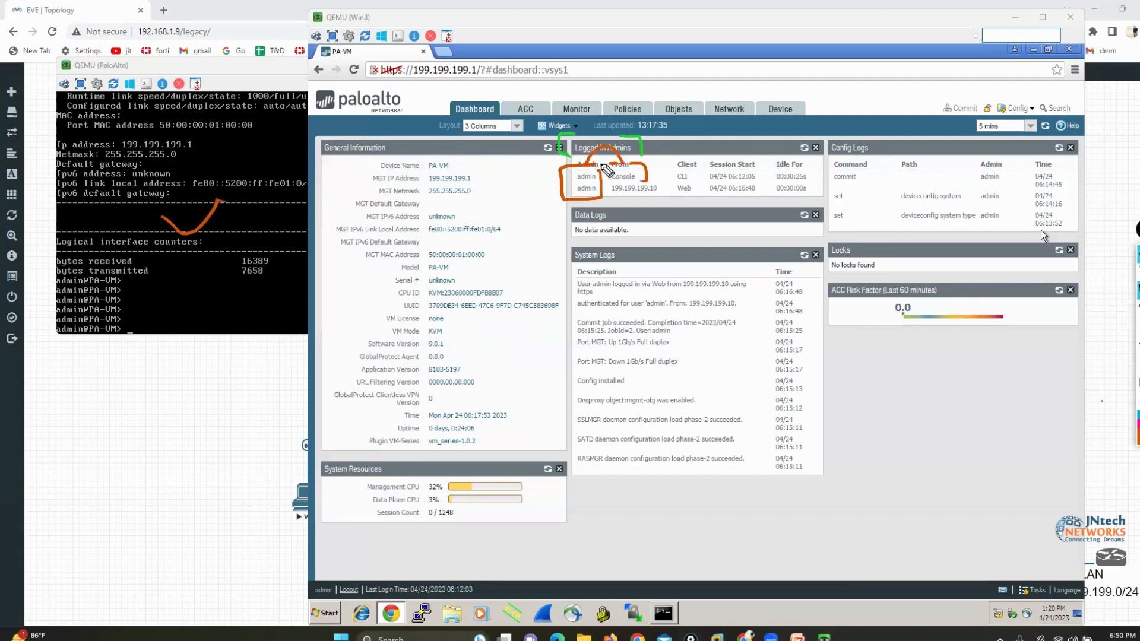
{"action": "mouse_move", "coordinate": [514, 264]}
{"action": "left_mouse_down"}
{"action": "mouse_move", "coordinate": [585, 214]}
{"action": "mouse_move", "coordinate": [581, 203]}
{"action": "left_mouse_up"}
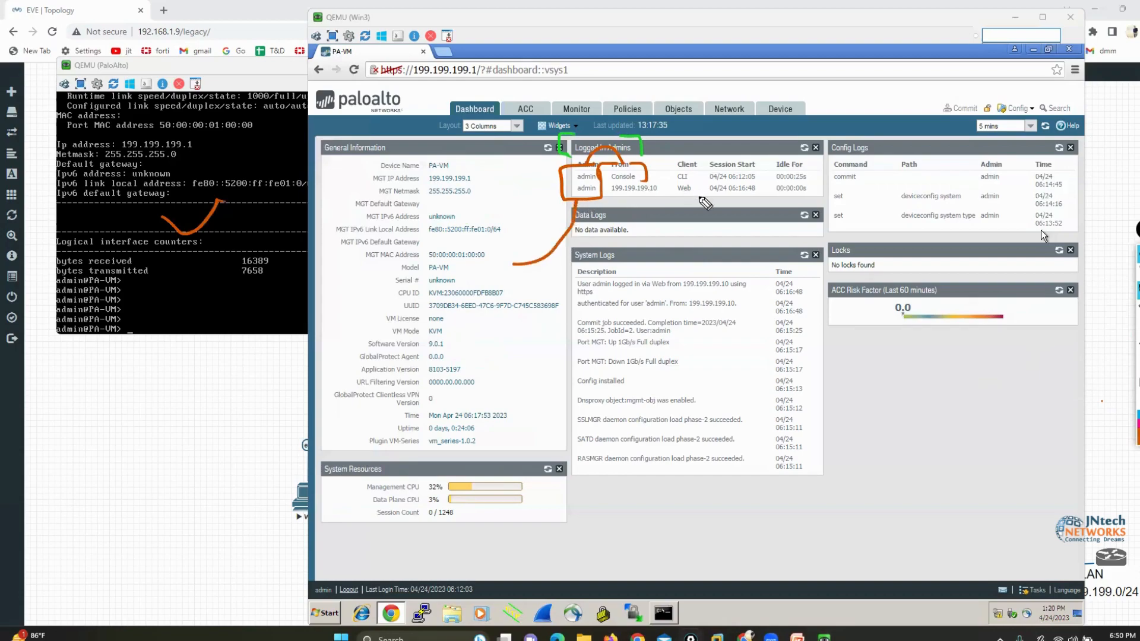
{"action": "mouse_move", "coordinate": [666, 194]}
{"action": "left_mouse_down"}
{"action": "mouse_move", "coordinate": [690, 194]}
{"action": "mouse_move", "coordinate": [657, 179]}
{"action": "mouse_move", "coordinate": [606, 177]}
{"action": "mouse_move", "coordinate": [604, 196]}
{"action": "mouse_move", "coordinate": [664, 207]}
{"action": "left_mouse_up"}
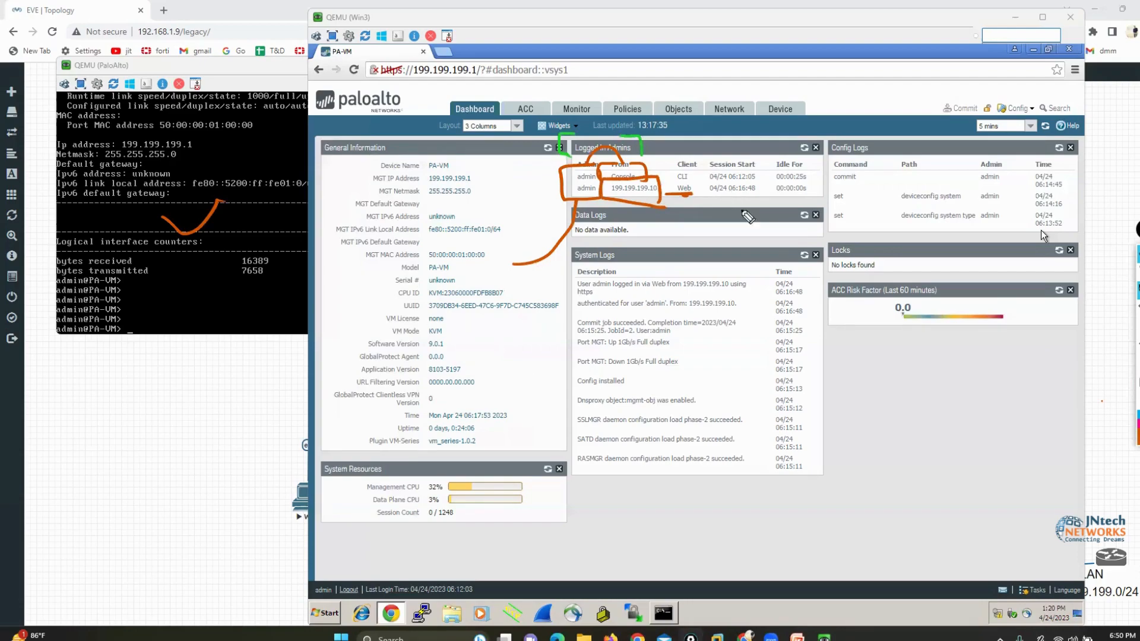
{"action": "left_click", "coordinate": [1138, 380]}
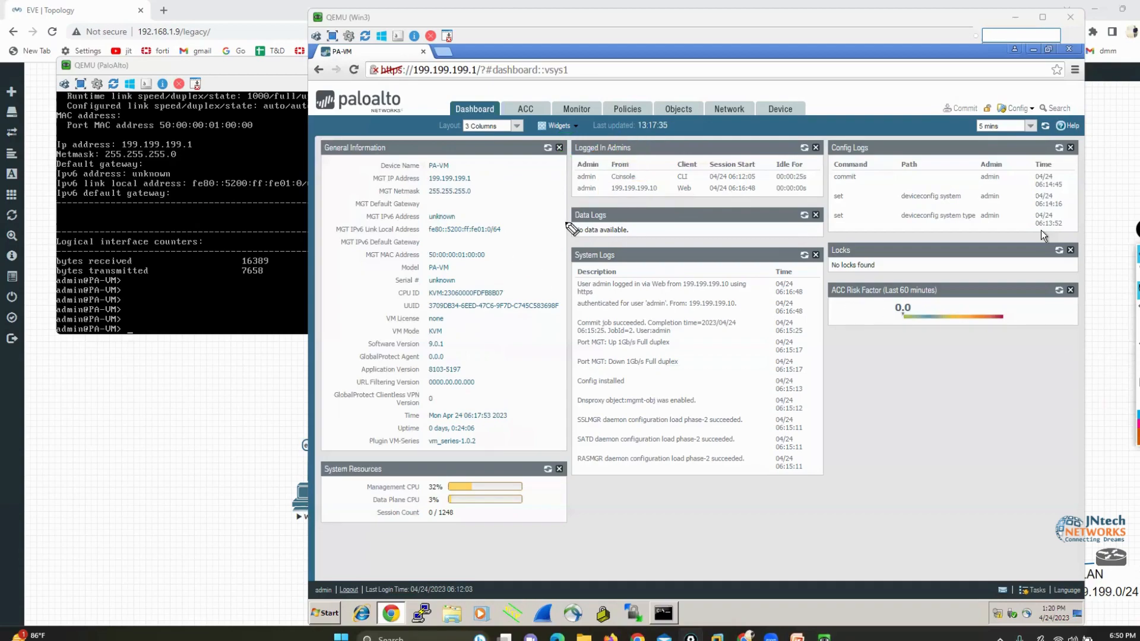
Bracket the Data Logs and System Logs widgets in orange
{"action": "mouse_move", "coordinate": [581, 203]}
{"action": "left_mouse_down"}
{"action": "mouse_move", "coordinate": [553, 248]}
{"action": "mouse_move", "coordinate": [564, 240]}
{"action": "left_mouse_up"}
{"action": "left_click_drag", "start_coordinate": [570, 249], "coordinate": [552, 291]}
{"action": "left_click_drag", "start_coordinate": [556, 332], "coordinate": [574, 406]}
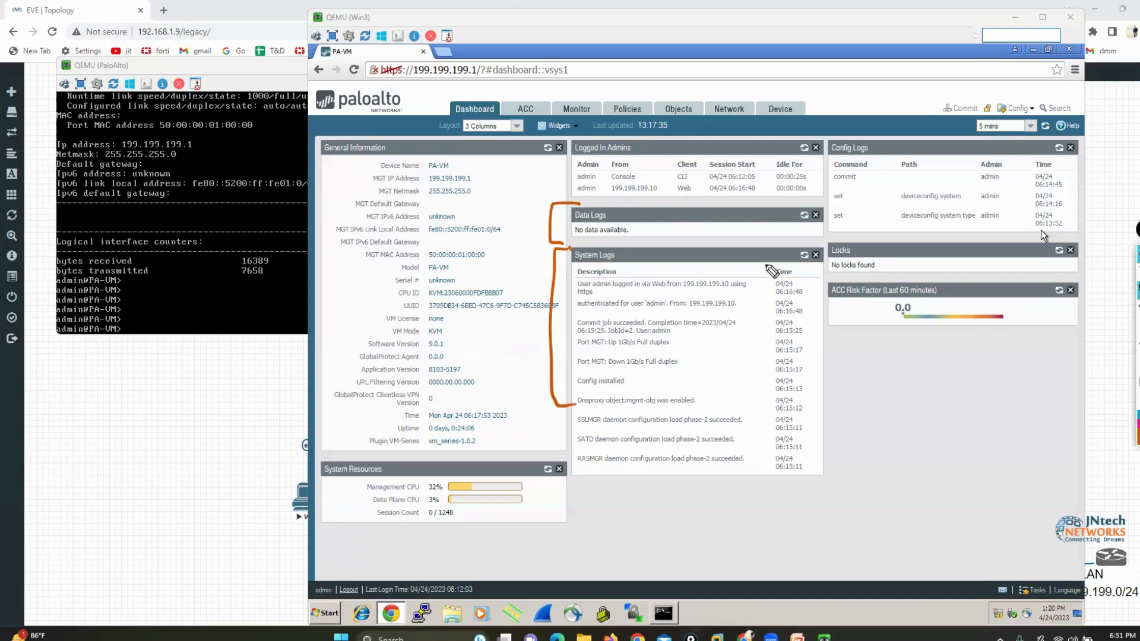
{"action": "mouse_move", "coordinate": [759, 252]}
{"action": "left_mouse_down"}
{"action": "mouse_move", "coordinate": [809, 255]}
{"action": "mouse_move", "coordinate": [816, 403]}
{"action": "left_mouse_up"}
{"action": "left_click_drag", "start_coordinate": [808, 363], "coordinate": [780, 434]}
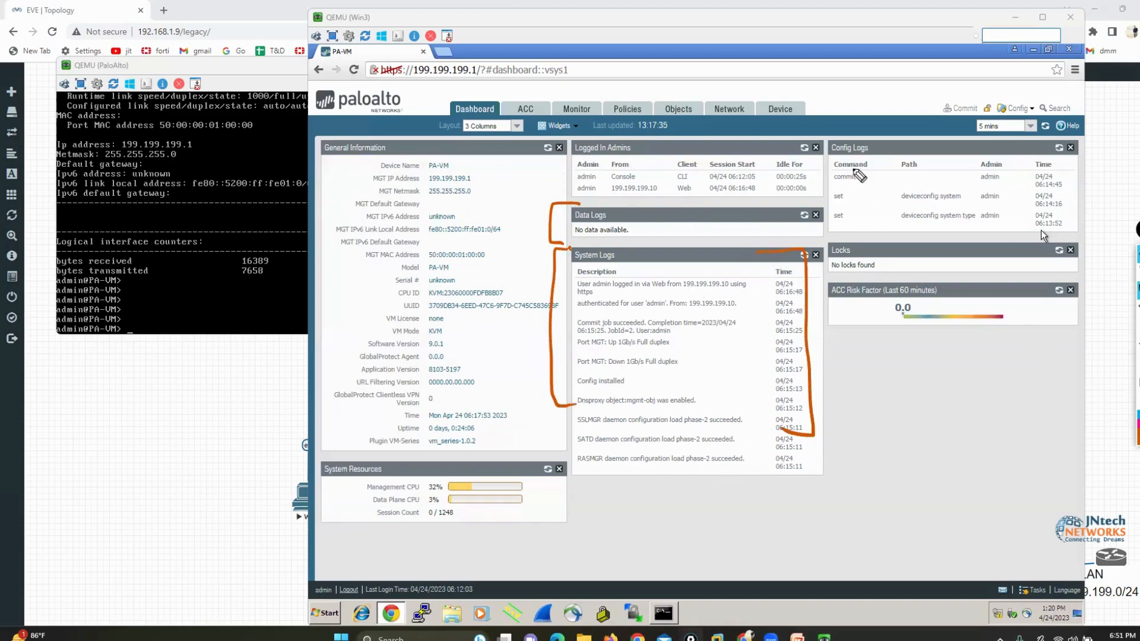
Mark the Config Logs title and entries and the ACC Risk Factor widget in orange, clear all marks, and leave drawing mode
{"action": "mouse_move", "coordinate": [852, 132]}
{"action": "left_mouse_down"}
{"action": "mouse_move", "coordinate": [877, 139]}
{"action": "mouse_move", "coordinate": [815, 156]}
{"action": "mouse_move", "coordinate": [877, 136]}
{"action": "left_mouse_up"}
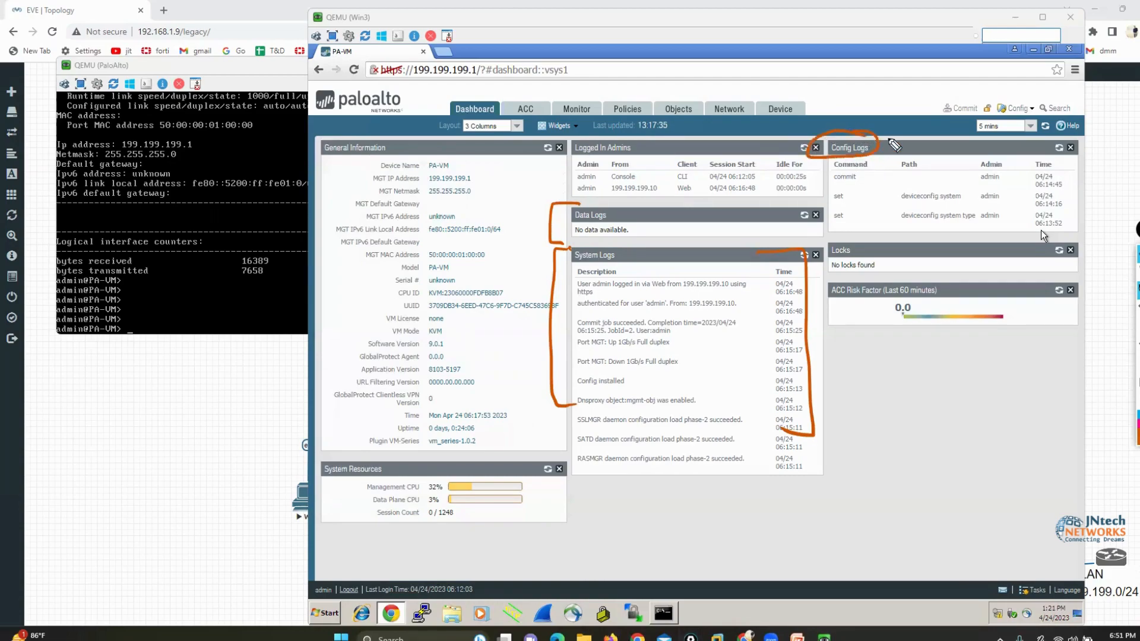
{"action": "mouse_move", "coordinate": [859, 179]}
{"action": "left_mouse_down"}
{"action": "mouse_move", "coordinate": [873, 178]}
{"action": "mouse_move", "coordinate": [870, 214]}
{"action": "mouse_move", "coordinate": [825, 243]}
{"action": "mouse_move", "coordinate": [888, 252]}
{"action": "left_mouse_up"}
{"action": "left_click", "coordinate": [1138, 382]}
{"action": "mouse_move", "coordinate": [898, 283]}
{"action": "left_mouse_down"}
{"action": "mouse_move", "coordinate": [869, 279]}
{"action": "mouse_move", "coordinate": [819, 296]}
{"action": "mouse_move", "coordinate": [947, 309]}
{"action": "mouse_move", "coordinate": [914, 278]}
{"action": "left_mouse_up"}
{"action": "left_click", "coordinate": [1138, 382]}
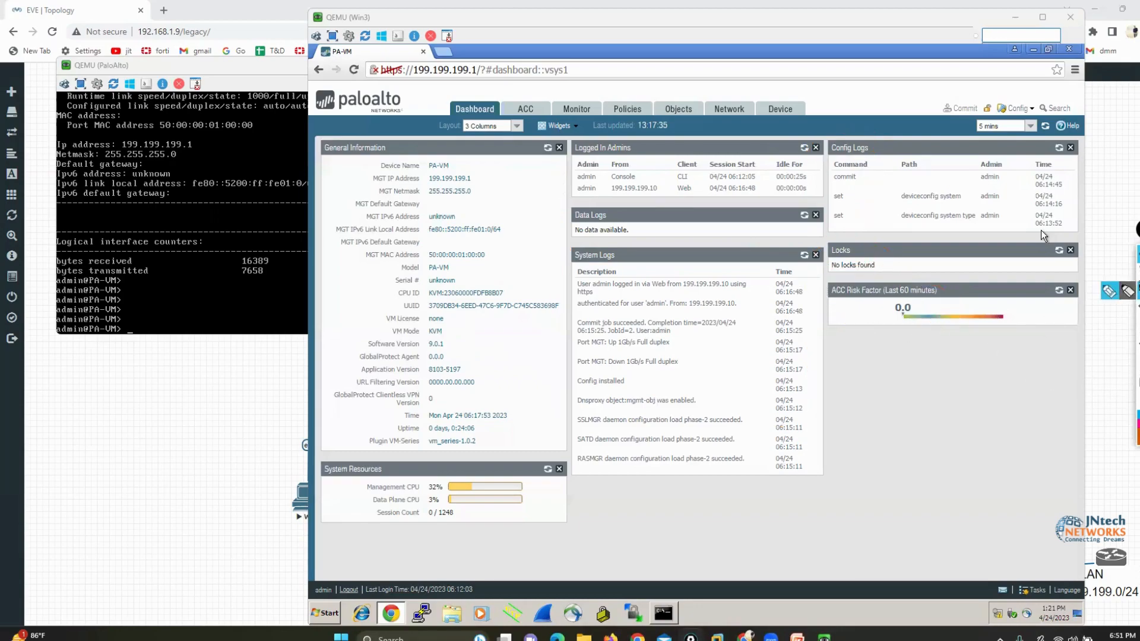
{"action": "left_click", "coordinate": [1138, 272]}
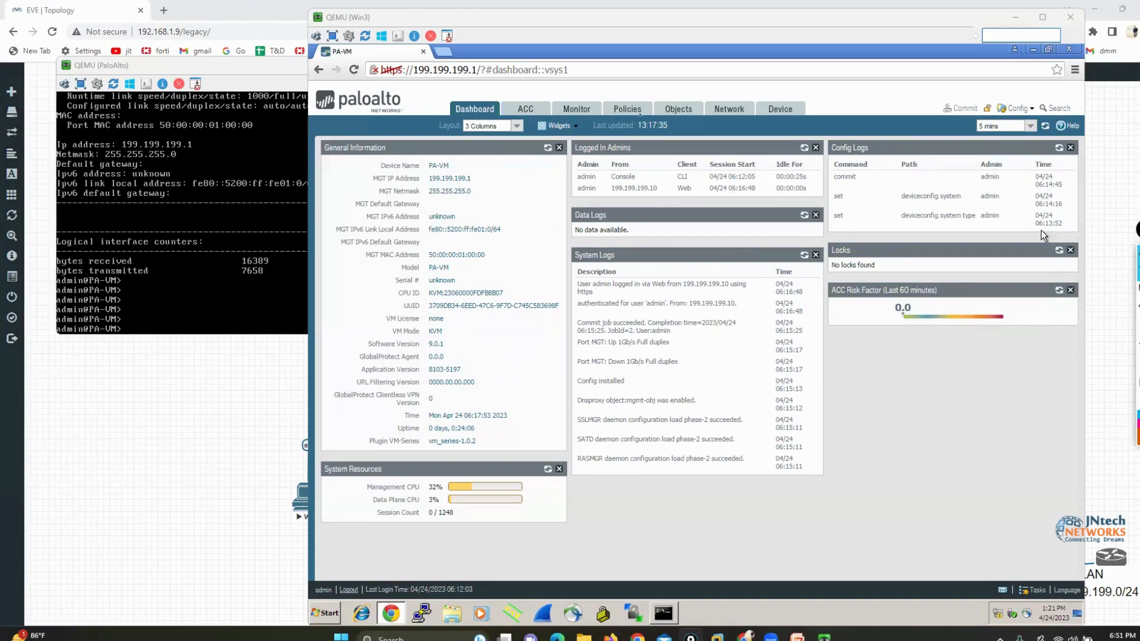
Add the Top Applications, Top High Risk Applications, Interfaces and High Availability widgets to the dashboard
{"action": "left_click", "coordinate": [557, 125]}
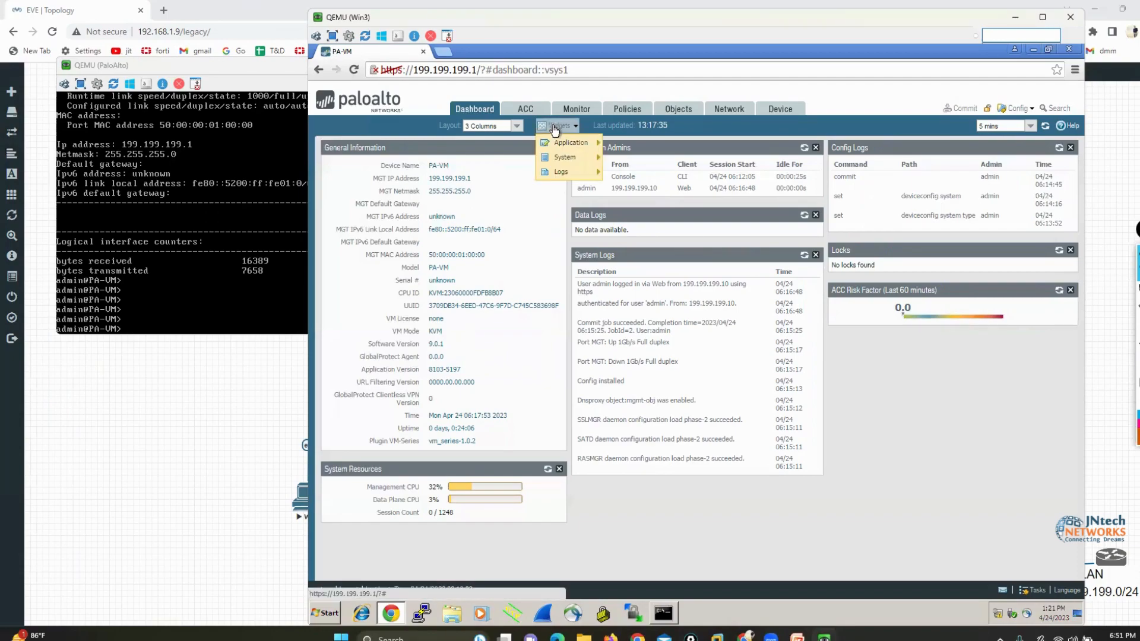
{"action": "mouse_move", "coordinate": [568, 147]}
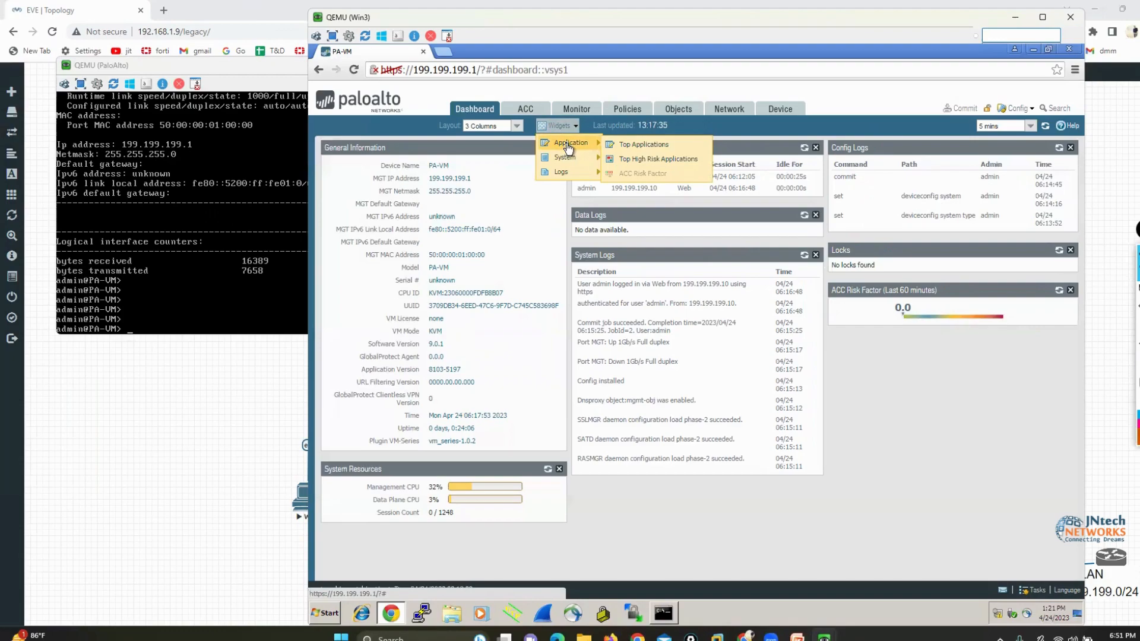
{"action": "left_click", "coordinate": [640, 145]}
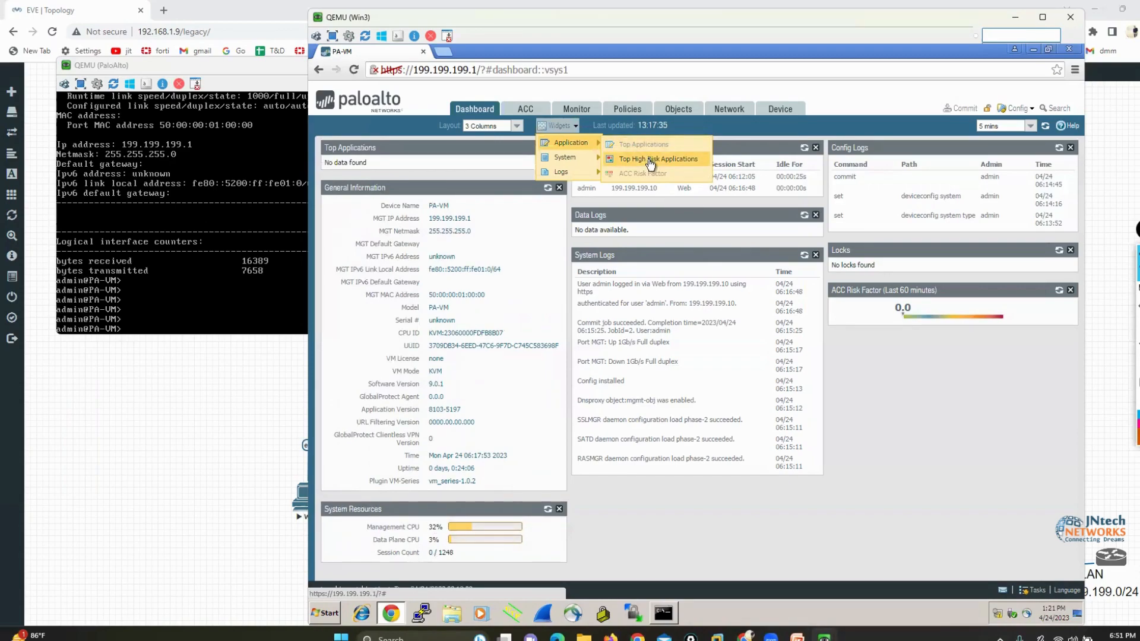
{"action": "left_click", "coordinate": [650, 160]}
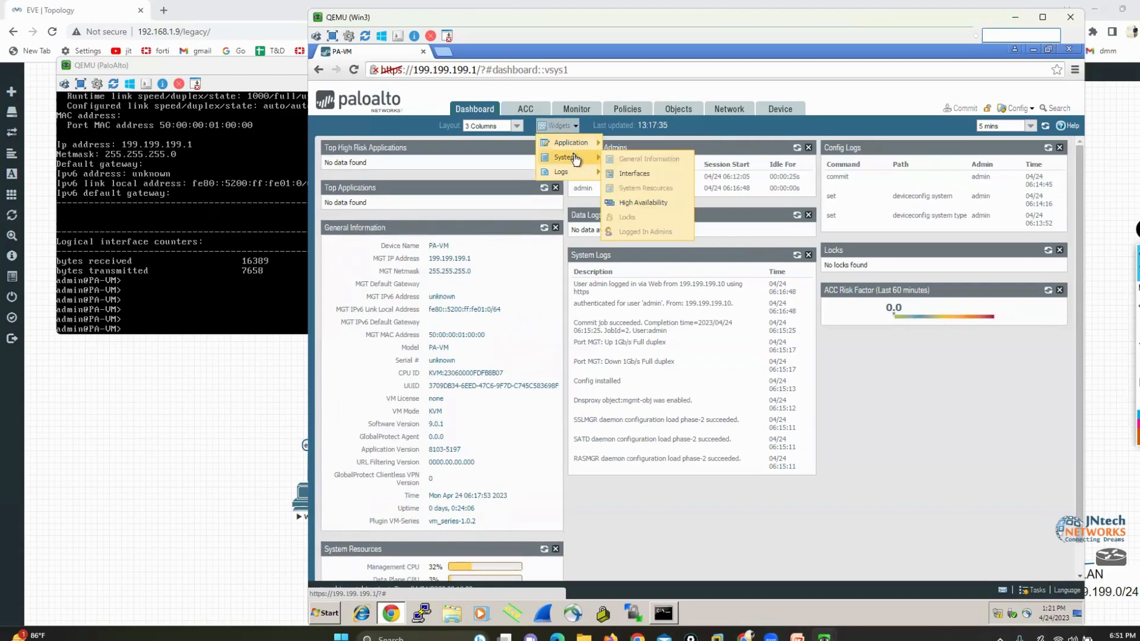
{"action": "left_click", "coordinate": [633, 174]}
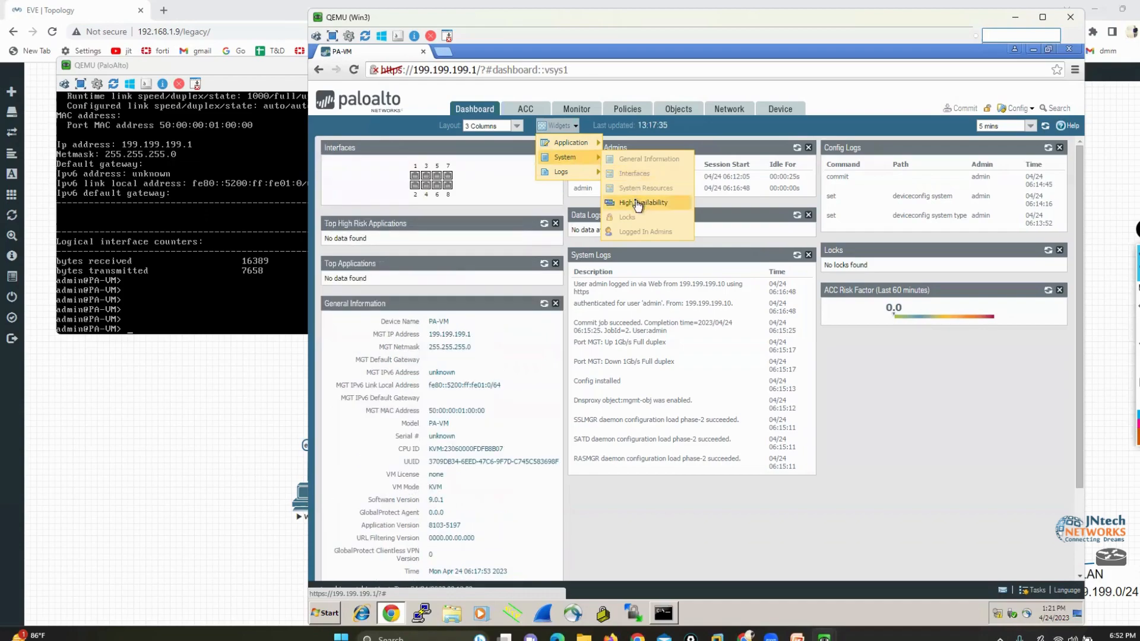
{"action": "left_click", "coordinate": [637, 202]}
Add the Threat Logs and URL Filtering Logs widgets to the dashboard
{"action": "mouse_move", "coordinate": [576, 172]}
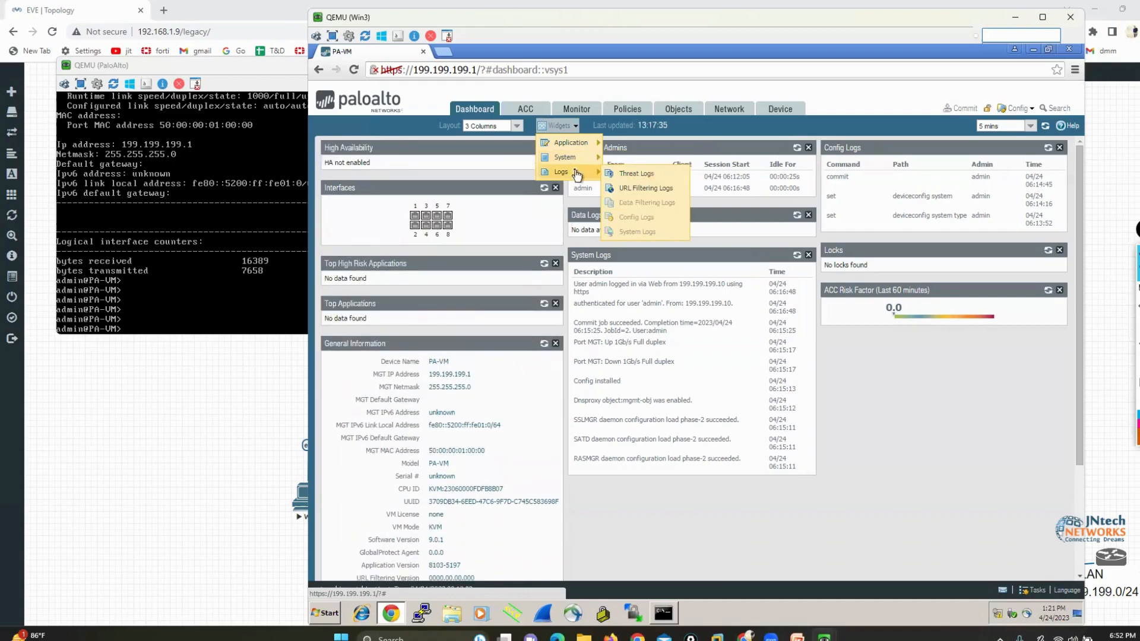
{"action": "left_click", "coordinate": [629, 177]}
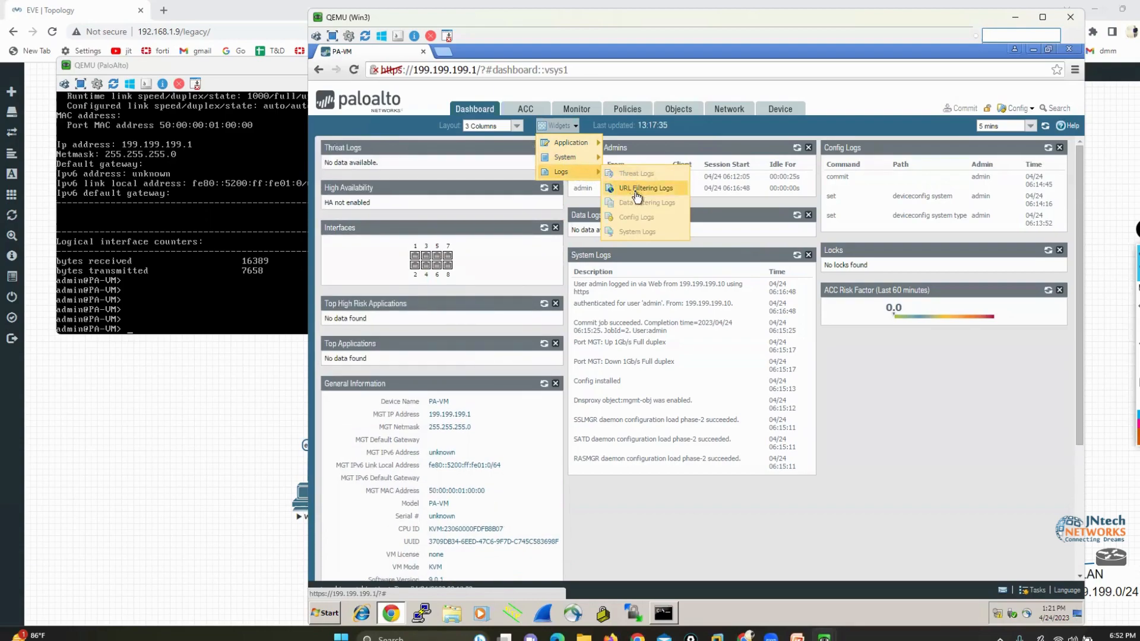
{"action": "left_click", "coordinate": [636, 189]}
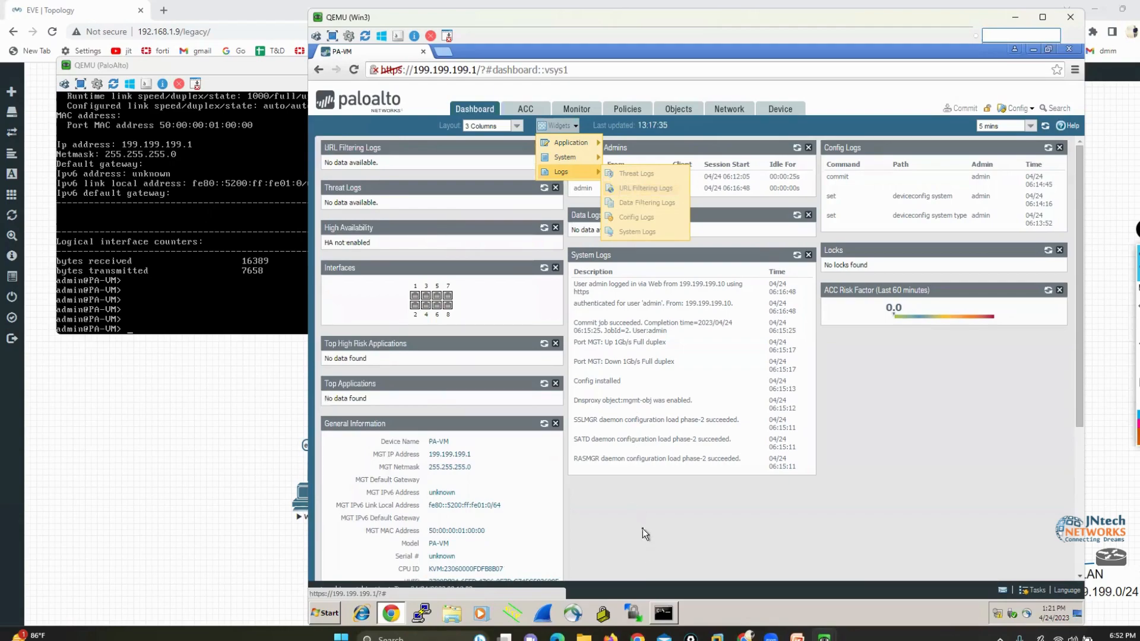
{"action": "left_click", "coordinate": [642, 528]}
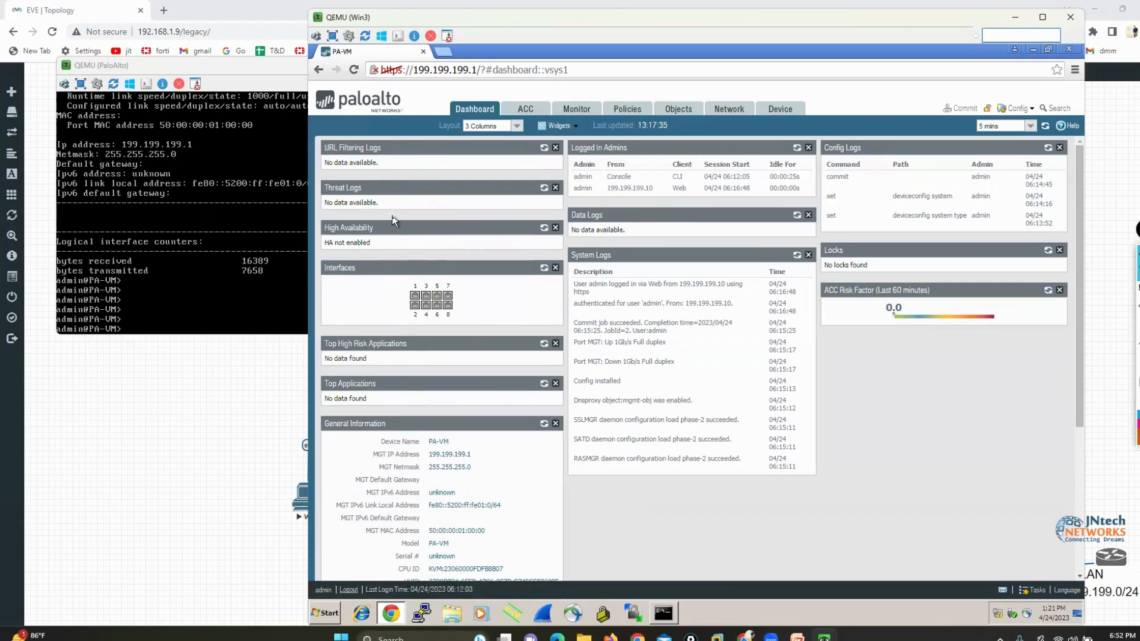
Move the High Availability and Interfaces widgets to the third dashboard column, below ACC Risk Factor
{"action": "left_click_drag", "start_coordinate": [393, 228], "coordinate": [399, 229]}
{"action": "left_click_drag", "start_coordinate": [855, 342], "coordinate": [899, 343]}
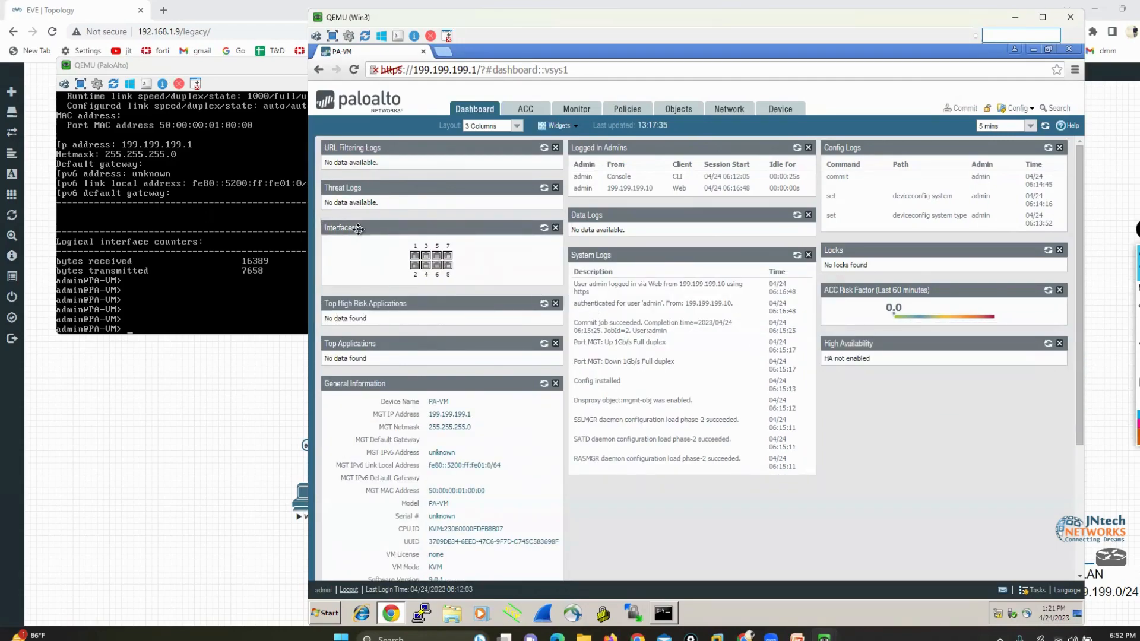
{"action": "left_click_drag", "start_coordinate": [358, 228], "coordinate": [908, 394]}
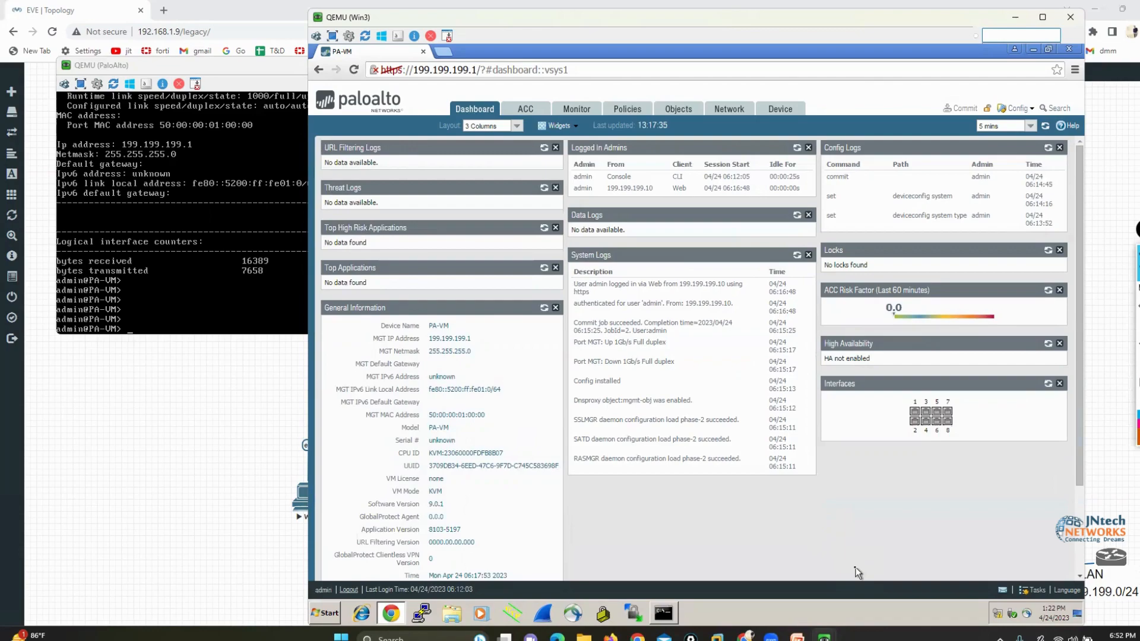
Open the device Setup page, and mark its Management tab and the General, Banners and Authentication sections in orange, clearing the marks
{"action": "left_click", "coordinate": [781, 110]}
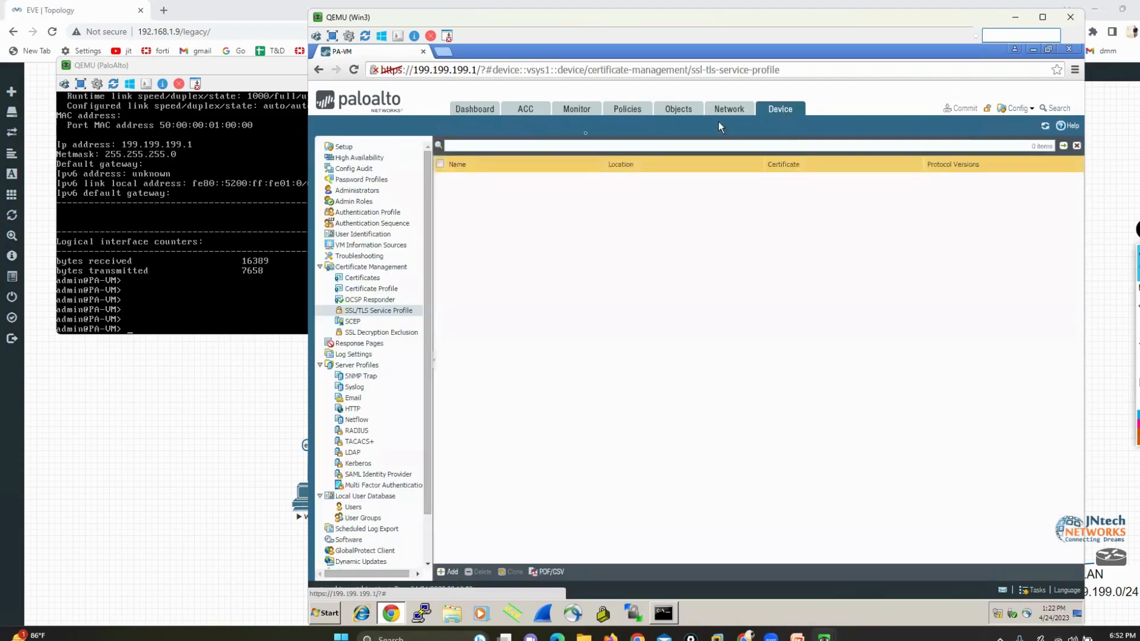
{"action": "left_click", "coordinate": [352, 152]}
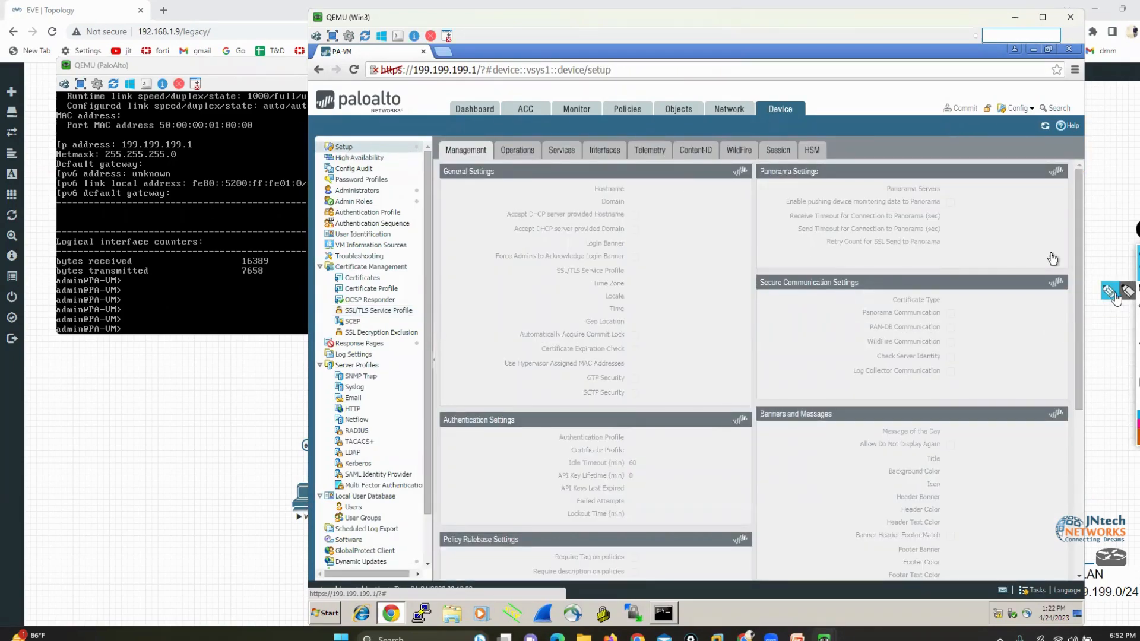
{"action": "mouse_move", "coordinate": [495, 141]}
{"action": "left_mouse_down"}
{"action": "mouse_move", "coordinate": [440, 153]}
{"action": "mouse_move", "coordinate": [484, 170]}
{"action": "mouse_move", "coordinate": [494, 140]}
{"action": "left_mouse_up"}
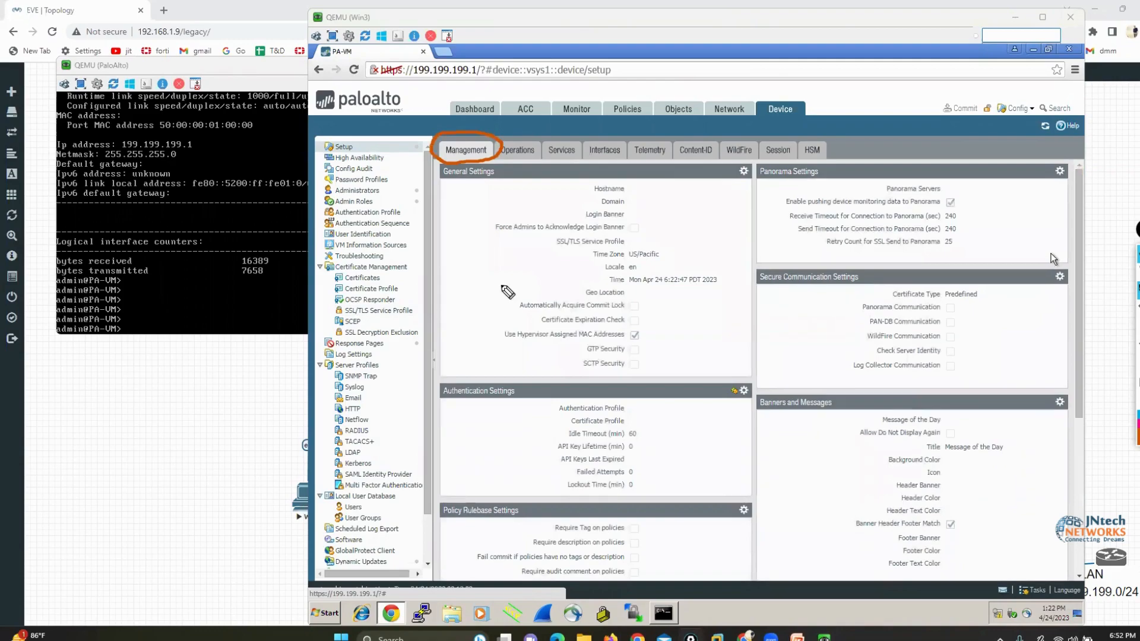
{"action": "left_click_drag", "start_coordinate": [442, 202], "coordinate": [505, 203]}
{"action": "left_click_drag", "start_coordinate": [774, 423], "coordinate": [867, 422]}
{"action": "left_click_drag", "start_coordinate": [445, 414], "coordinate": [530, 416]}
{"action": "left_click", "coordinate": [1138, 328]}
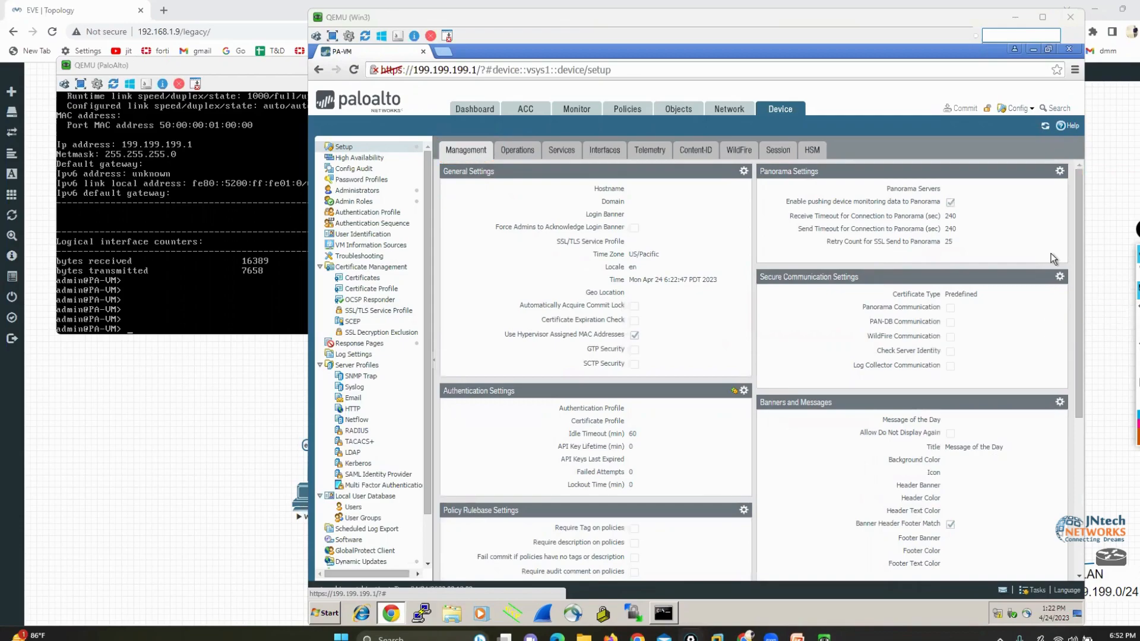
{"action": "left_click", "coordinate": [1138, 271]}
Circle the hostname in the CLI prompt in orange and enter PA-VM100 as the hostname in General Settings
{"action": "left_click", "coordinate": [456, 179]}
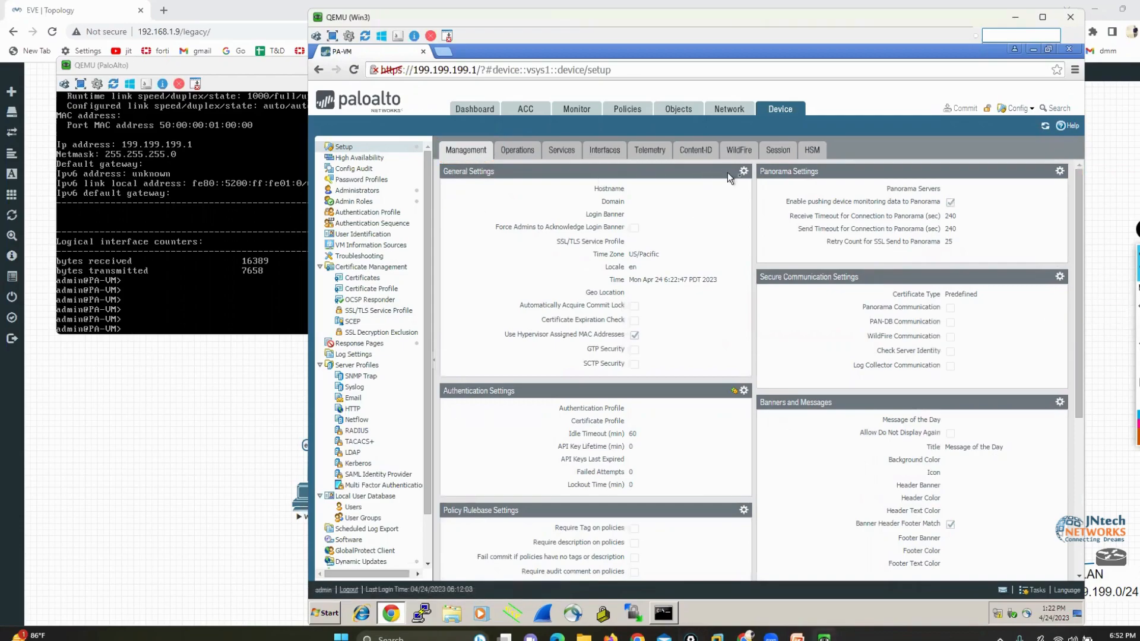
{"action": "left_click", "coordinate": [743, 172]}
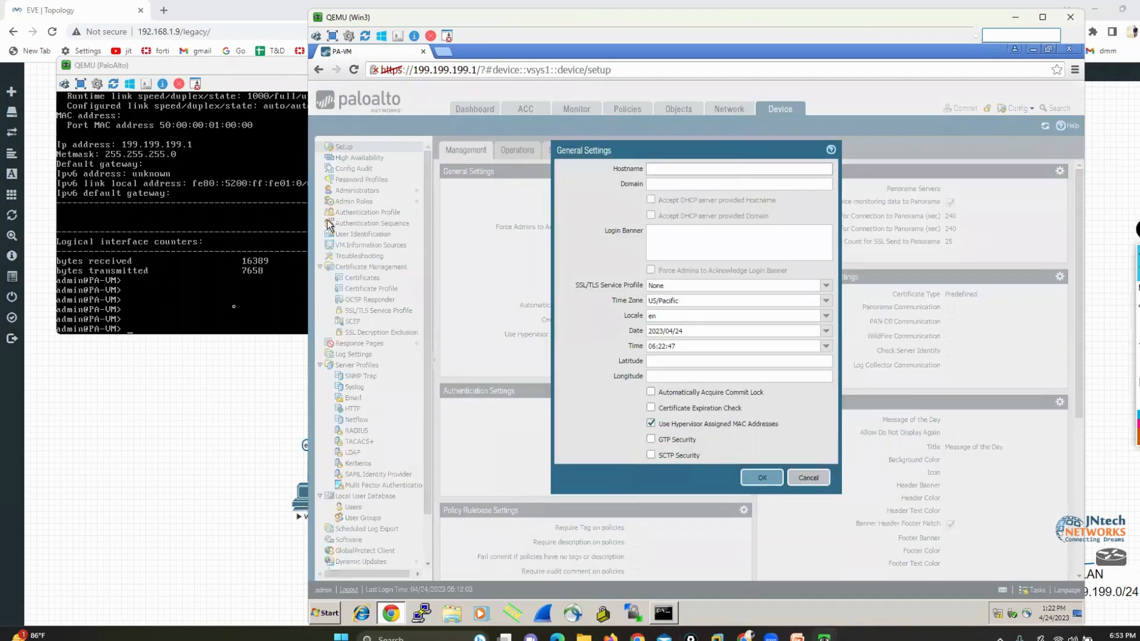
{"action": "left_click", "coordinate": [1107, 291]}
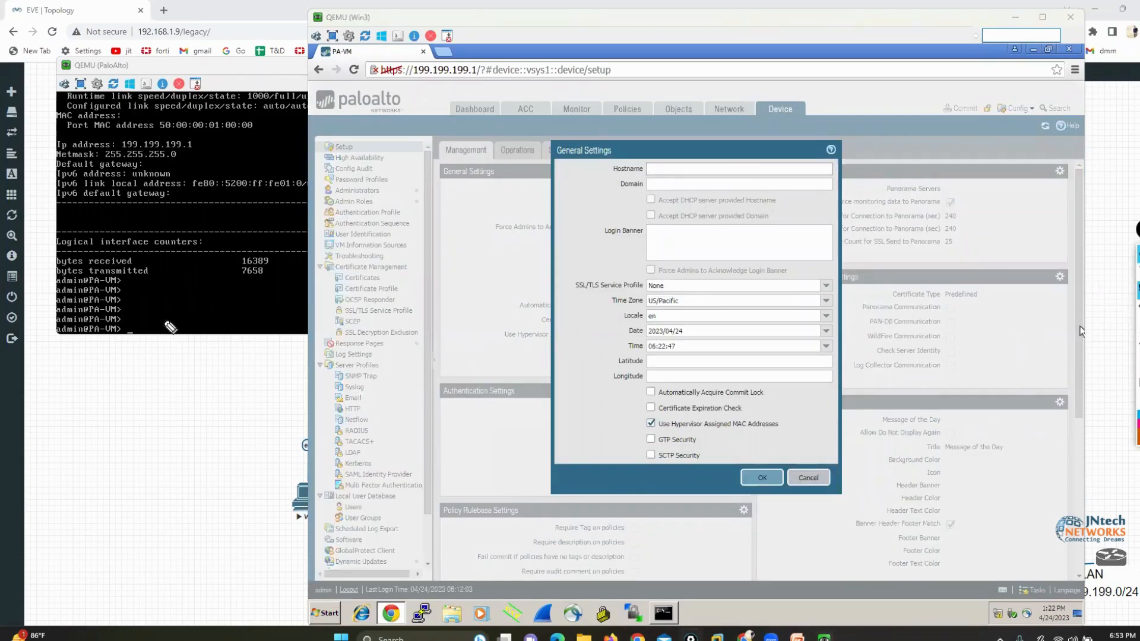
{"action": "mouse_move", "coordinate": [80, 339]}
{"action": "left_mouse_down"}
{"action": "mouse_move", "coordinate": [117, 342]}
{"action": "mouse_move", "coordinate": [116, 315]}
{"action": "mouse_move", "coordinate": [73, 324]}
{"action": "mouse_move", "coordinate": [92, 341]}
{"action": "left_mouse_up"}
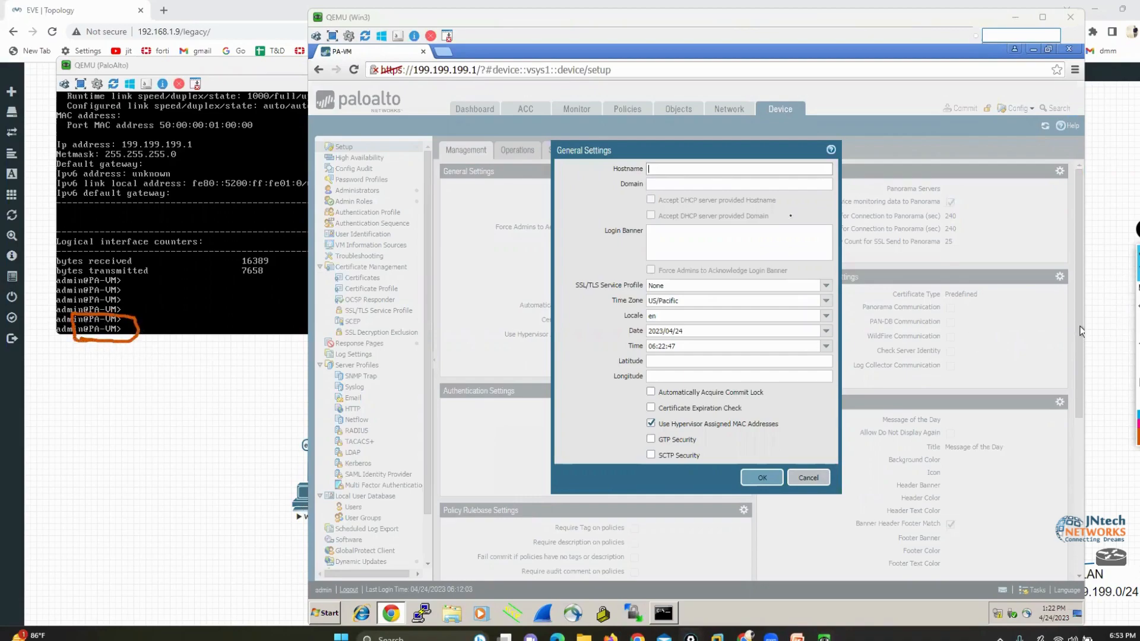
{"action": "left_click", "coordinate": [675, 170]}
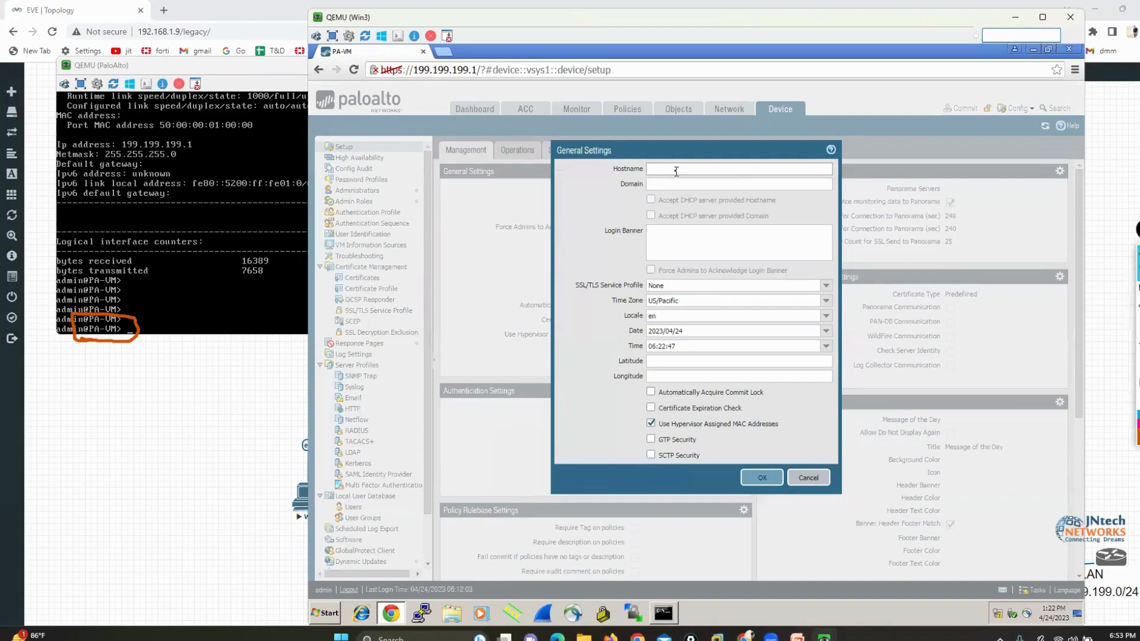
{"action": "type", "text": "PA-VM100"}
Enter the login banner "WELCOME TOPALO ALTO FW" and apply the General Settings
{"action": "left_click", "coordinate": [681, 238]}
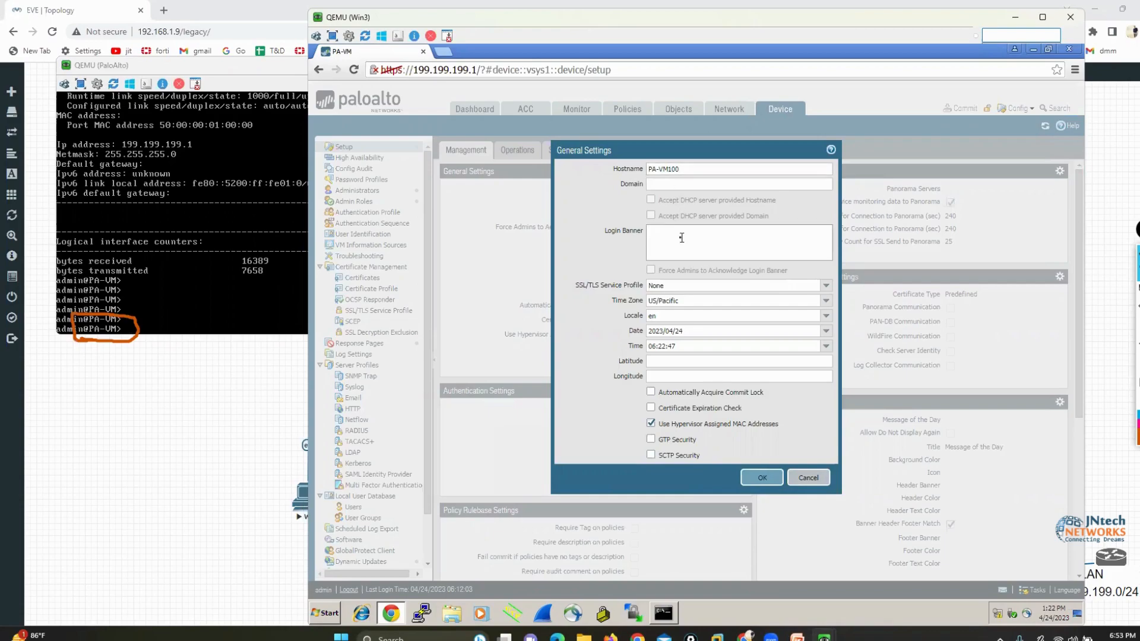
{"action": "type", "text": "QWE"}
{"action": "key", "text": "BackSpace"}
{"action": "key", "text": "BackSpace"}
{"action": "key", "text": "BackSpace"}
{"action": "key", "text": "BackSpace"}
{"action": "type", "text": "WELCOME TO"}
{"action": "key", "text": "BackSpace"}
{"action": "type", "text": "PALO ALTO FW"}
{"action": "left_click_drag", "start_coordinate": [616, 301], "coordinate": [641, 347]}
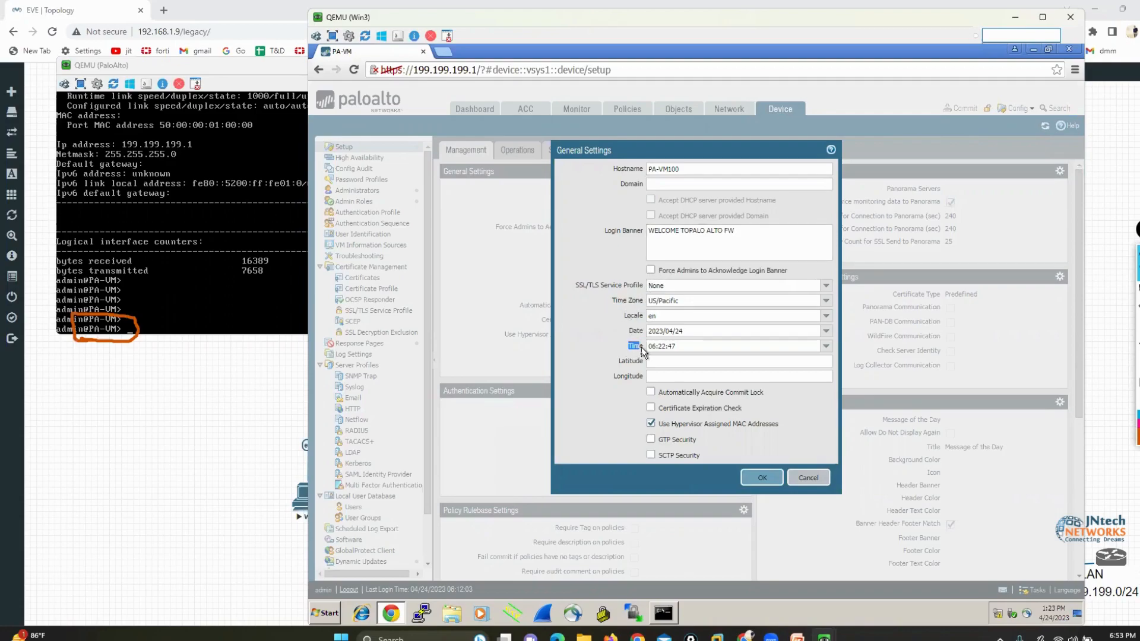
{"action": "left_click", "coordinate": [762, 479]}
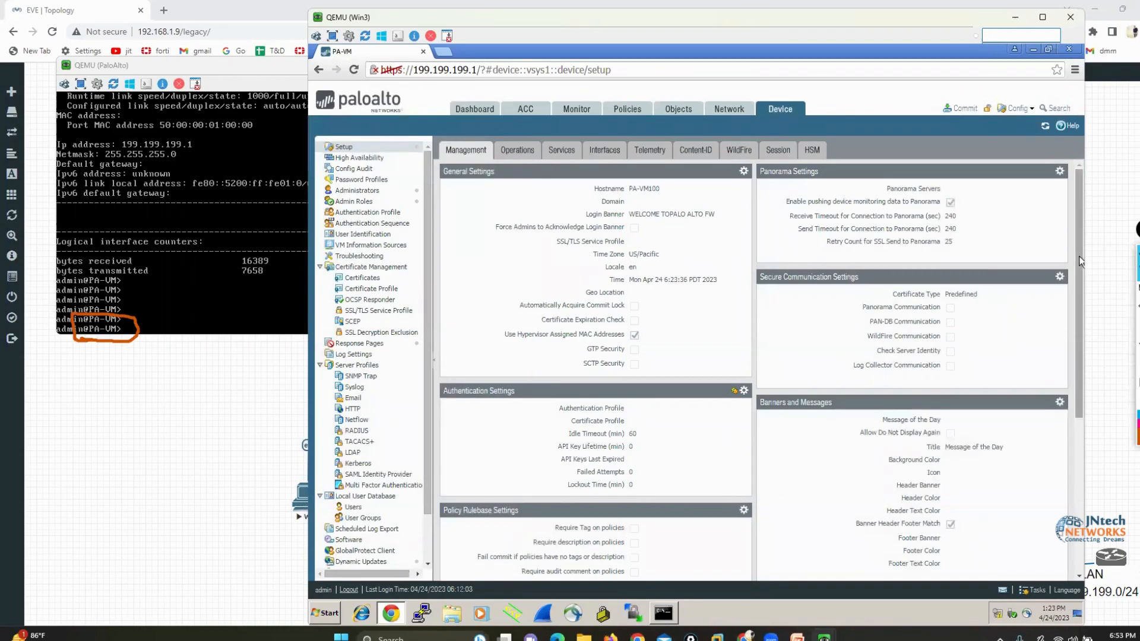
Circle the Commit option in orange and enter configuration mode in the Palo Alto firewall's CLI
{"action": "mouse_move", "coordinate": [974, 102]}
{"action": "left_mouse_down"}
{"action": "mouse_move", "coordinate": [945, 88]}
{"action": "mouse_move", "coordinate": [926, 115]}
{"action": "mouse_move", "coordinate": [982, 122]}
{"action": "mouse_move", "coordinate": [985, 98]}
{"action": "left_mouse_up"}
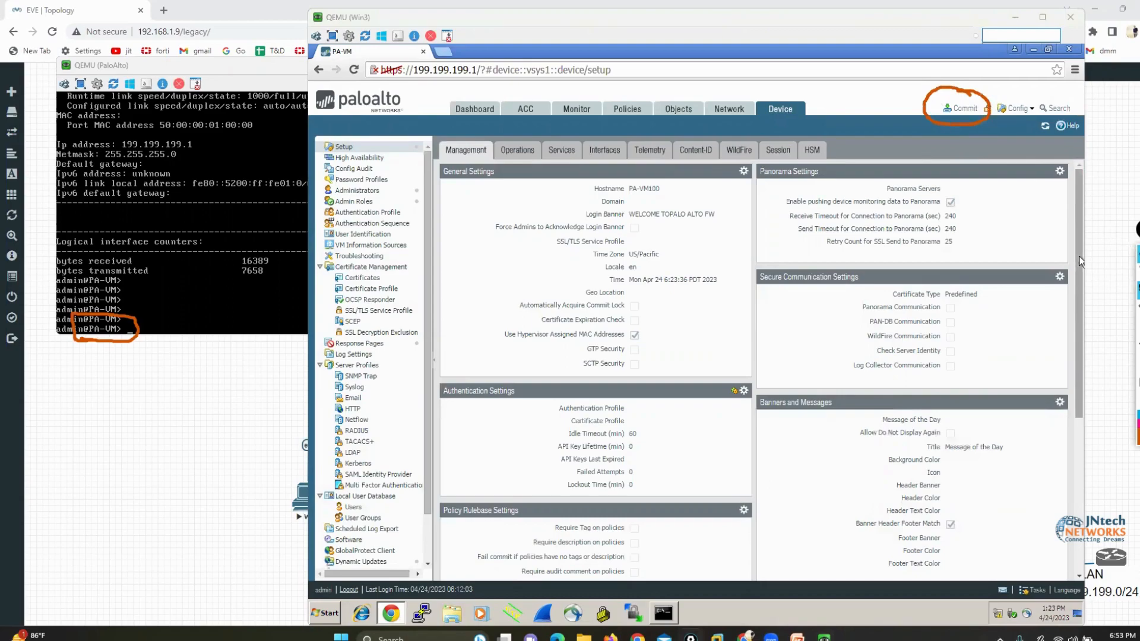
{"action": "left_click", "coordinate": [1134, 272]}
{"action": "left_click", "coordinate": [121, 196]}
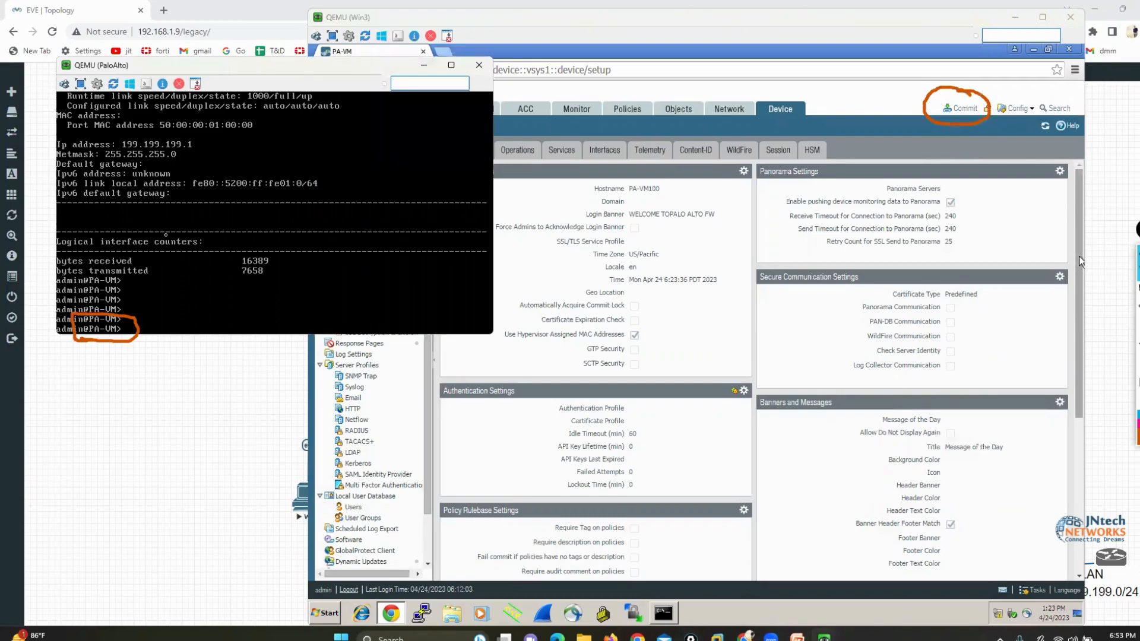
{"action": "key", "text": "Return"}
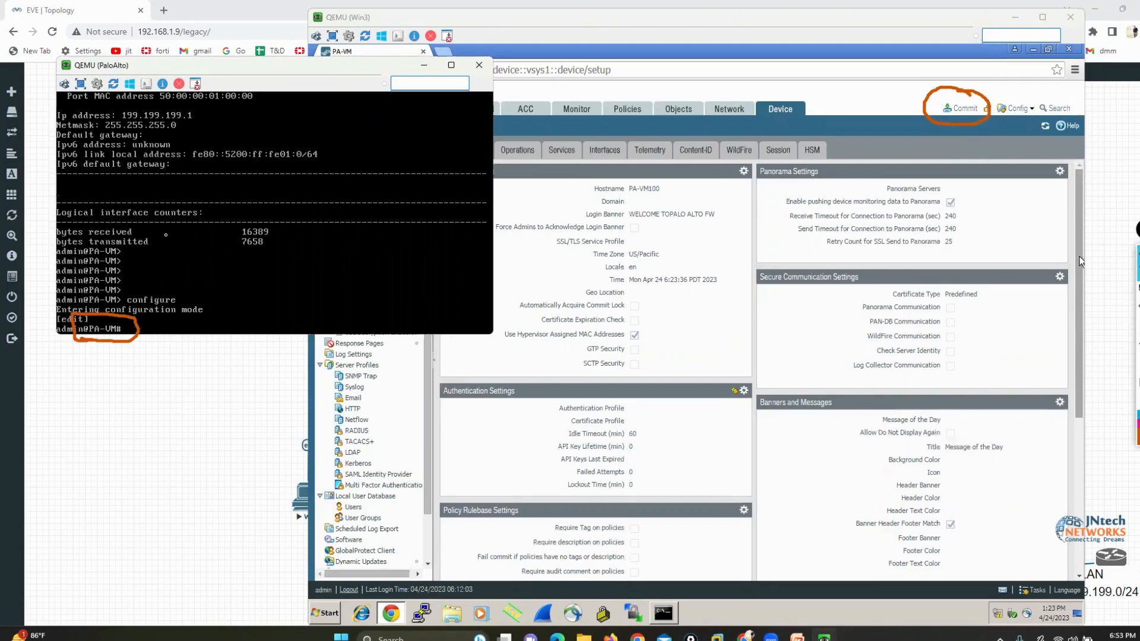
Commit the pending configuration, limiting the scope to the changes made by admin
{"action": "left_click", "coordinate": [1080, 261]}
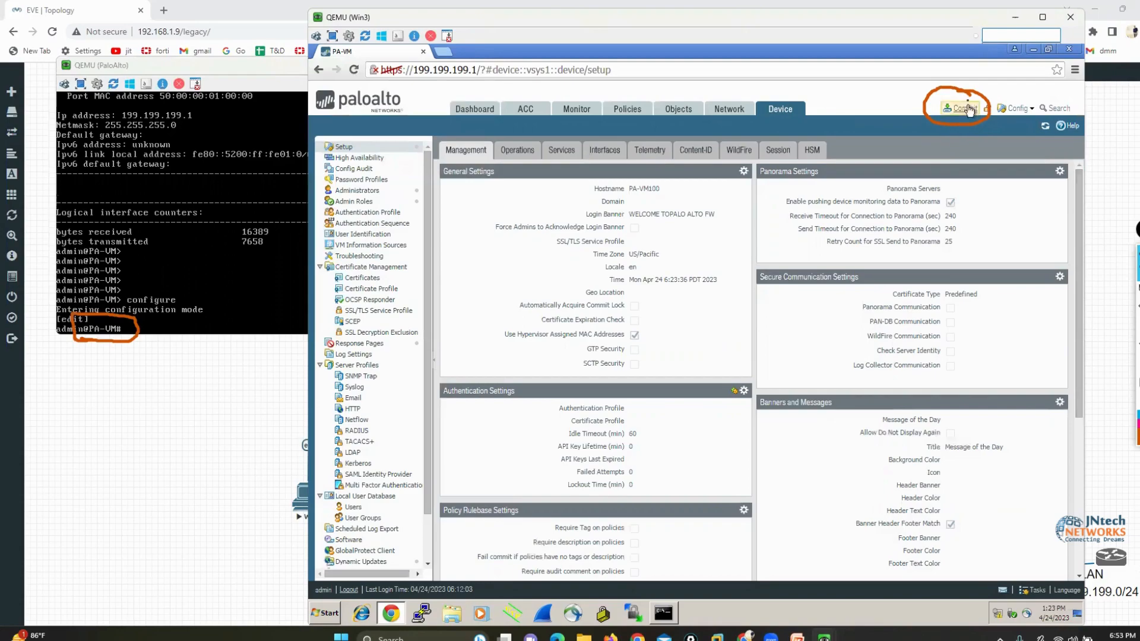
{"action": "left_click", "coordinate": [963, 109]}
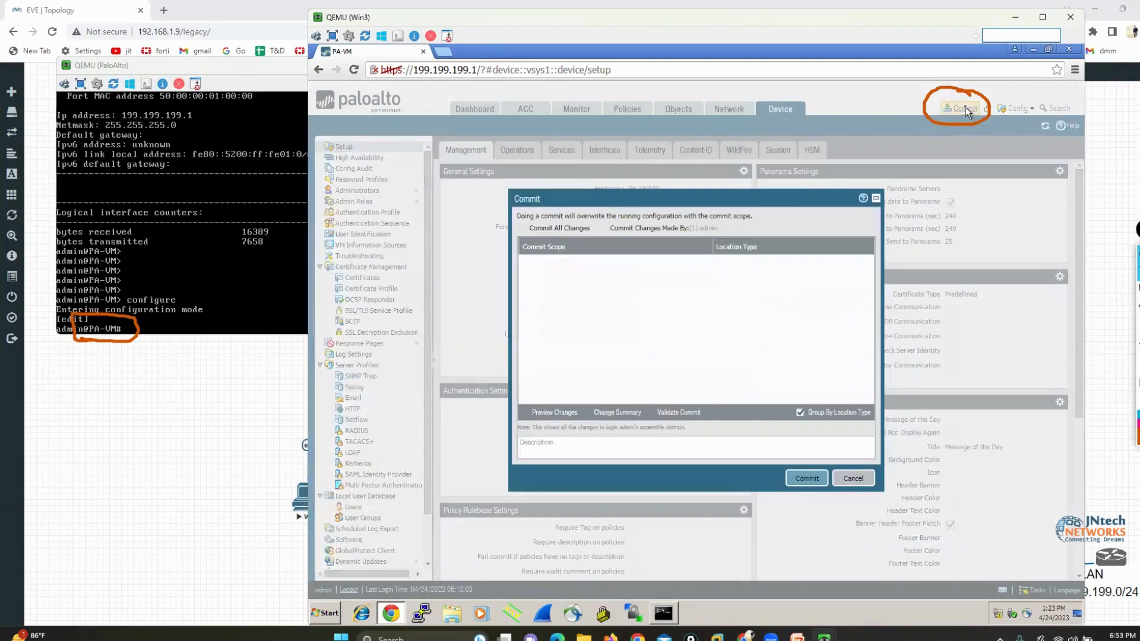
{"action": "left_click", "coordinate": [603, 228]}
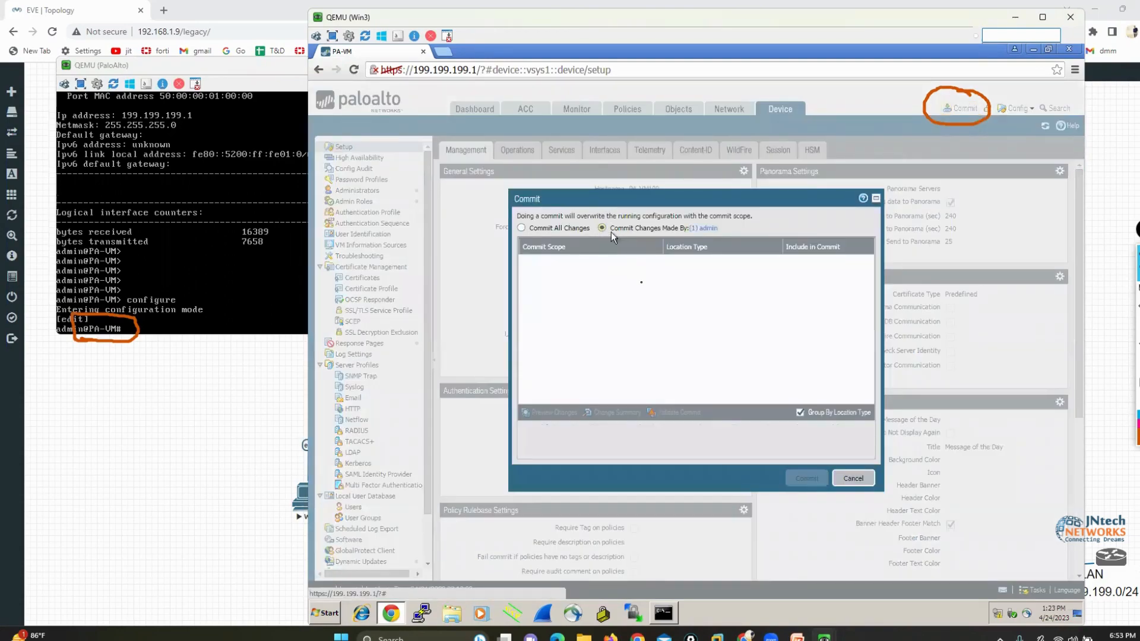
{"action": "left_click", "coordinate": [804, 483]}
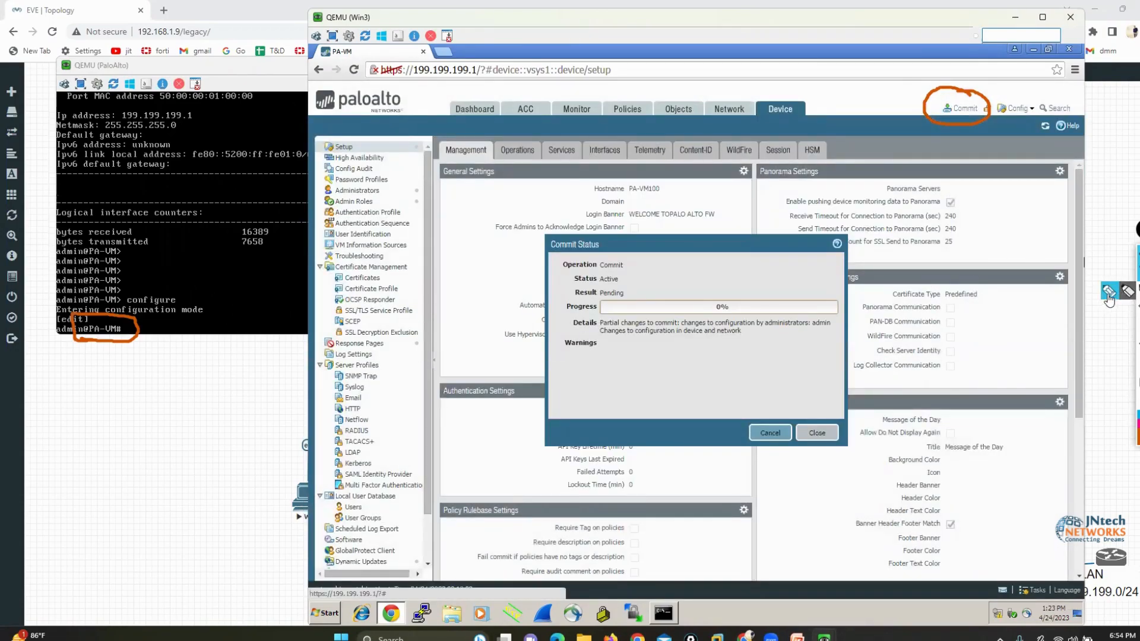
Mark the commit's operation, status, result, progress, details and warnings area in orange, clearing all marks
{"action": "left_click_drag", "start_coordinate": [498, 261], "coordinate": [545, 260]}
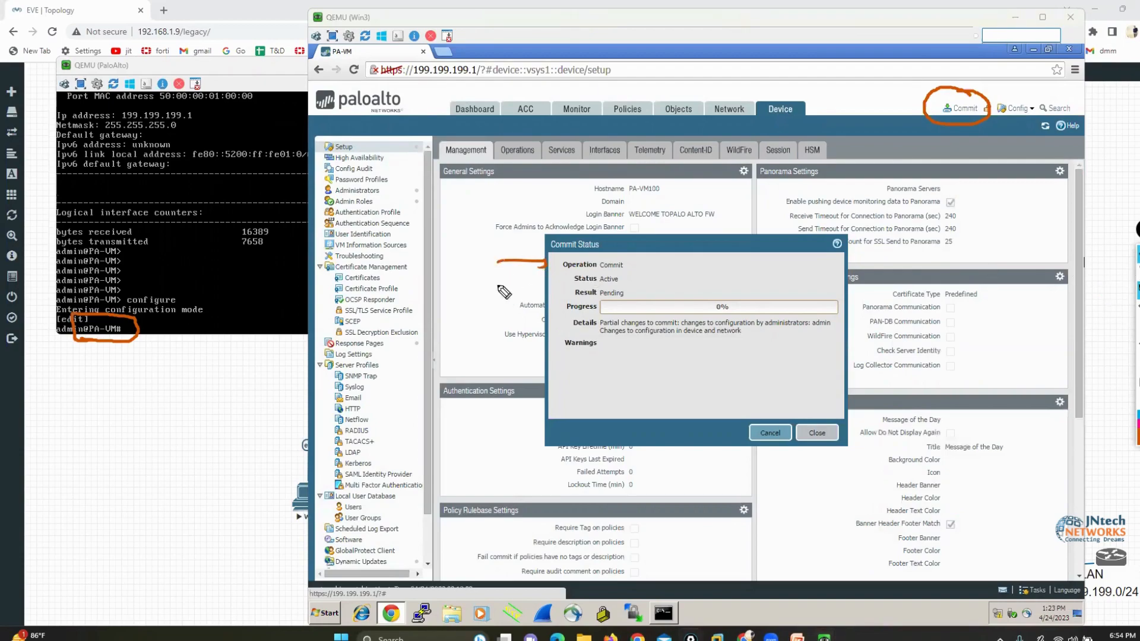
{"action": "left_click_drag", "start_coordinate": [490, 284], "coordinate": [558, 282]}
{"action": "left_click_drag", "start_coordinate": [487, 307], "coordinate": [565, 289]}
{"action": "left_click_drag", "start_coordinate": [491, 338], "coordinate": [544, 319]}
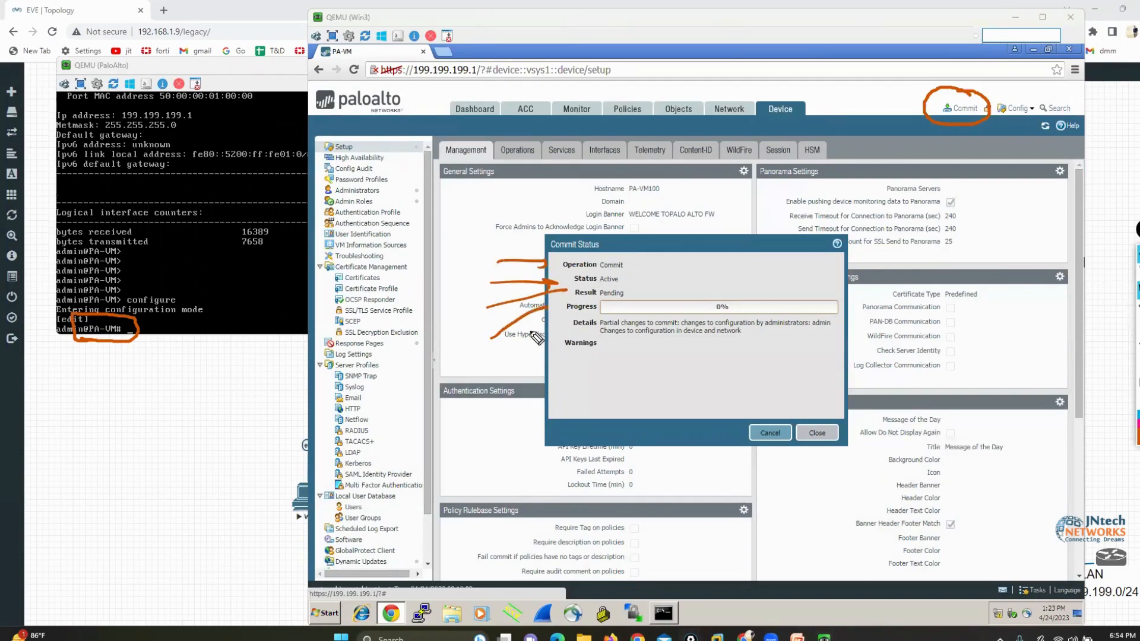
{"action": "left_click_drag", "start_coordinate": [502, 373], "coordinate": [555, 332]}
{"action": "left_click_drag", "start_coordinate": [639, 232], "coordinate": [626, 277]}
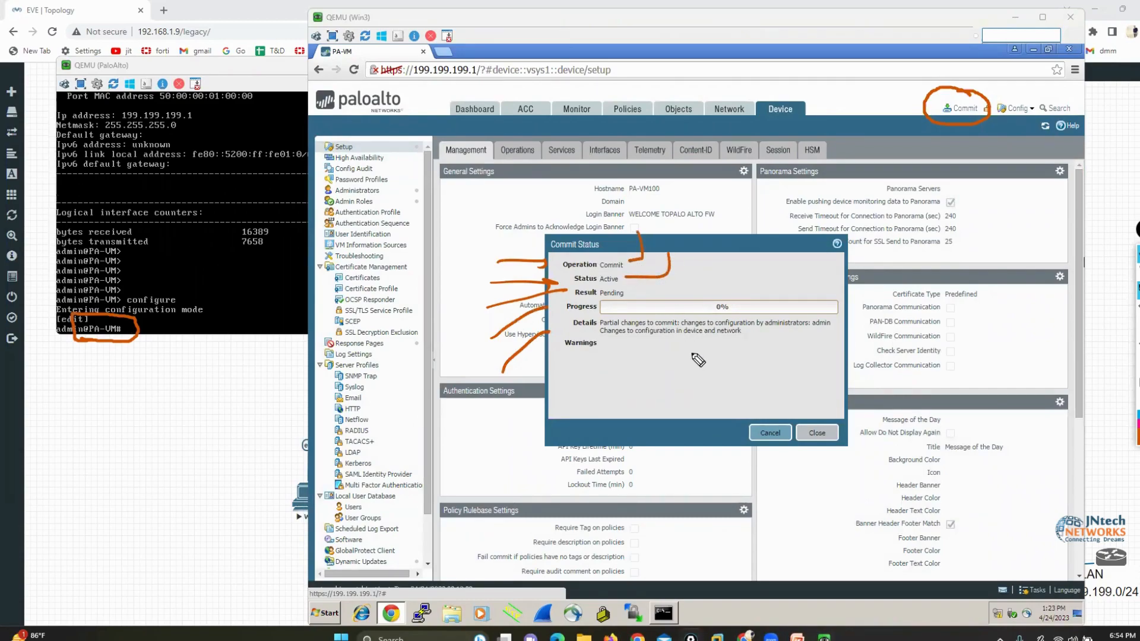
{"action": "mouse_move", "coordinate": [696, 245]}
{"action": "left_mouse_down"}
{"action": "mouse_move", "coordinate": [688, 284]}
{"action": "mouse_move", "coordinate": [589, 299]}
{"action": "left_mouse_up"}
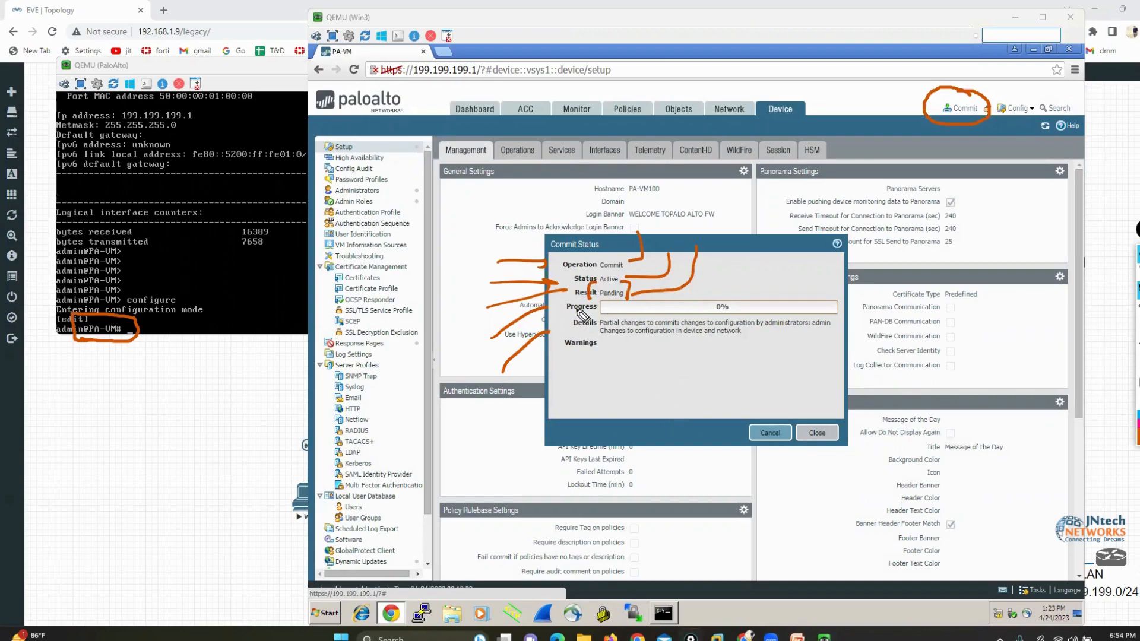
{"action": "mouse_move", "coordinate": [714, 292]}
{"action": "left_mouse_down"}
{"action": "mouse_move", "coordinate": [725, 322]}
{"action": "mouse_move", "coordinate": [724, 294]}
{"action": "left_mouse_up"}
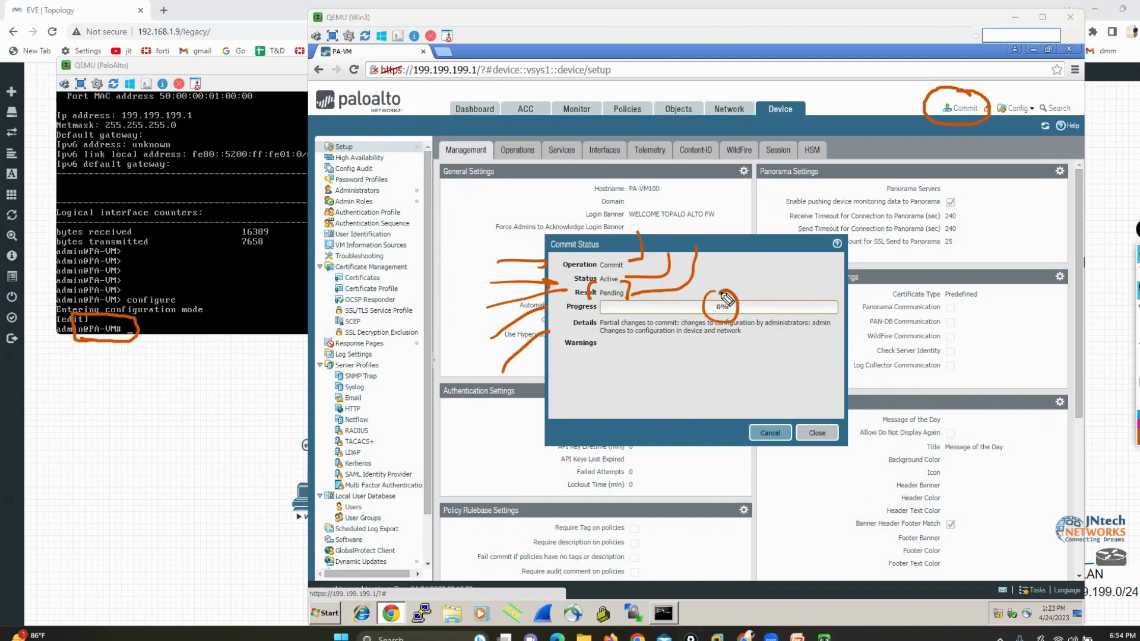
{"action": "mouse_move", "coordinate": [603, 346]}
{"action": "left_mouse_down"}
{"action": "mouse_move", "coordinate": [722, 398]}
{"action": "mouse_move", "coordinate": [789, 344]}
{"action": "mouse_move", "coordinate": [606, 339]}
{"action": "left_mouse_up"}
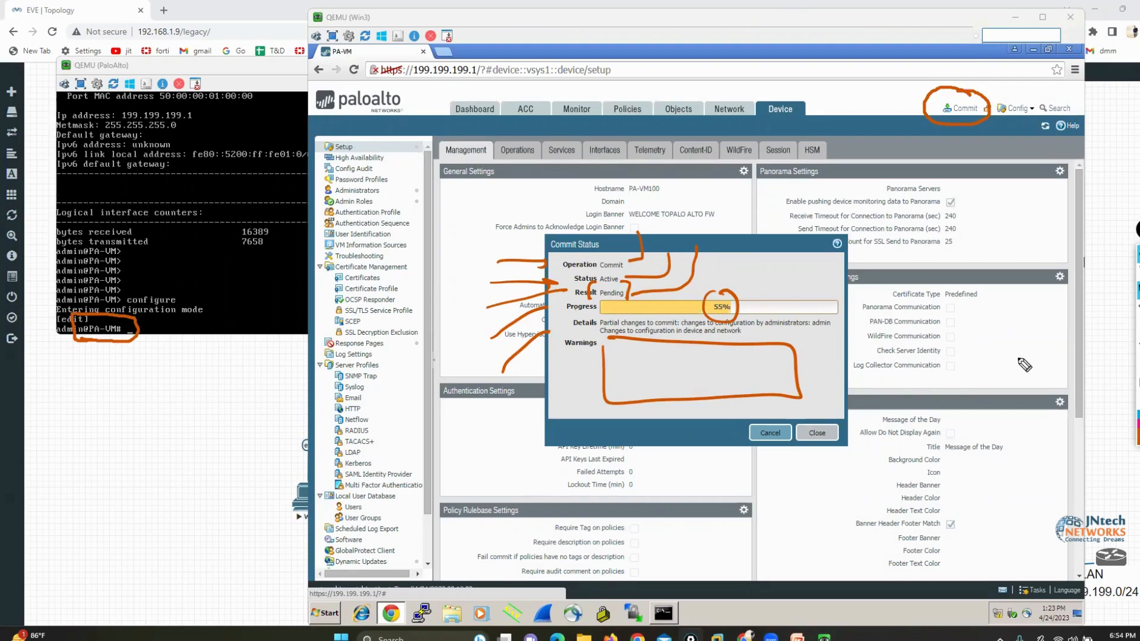
{"action": "left_click", "coordinate": [1138, 358]}
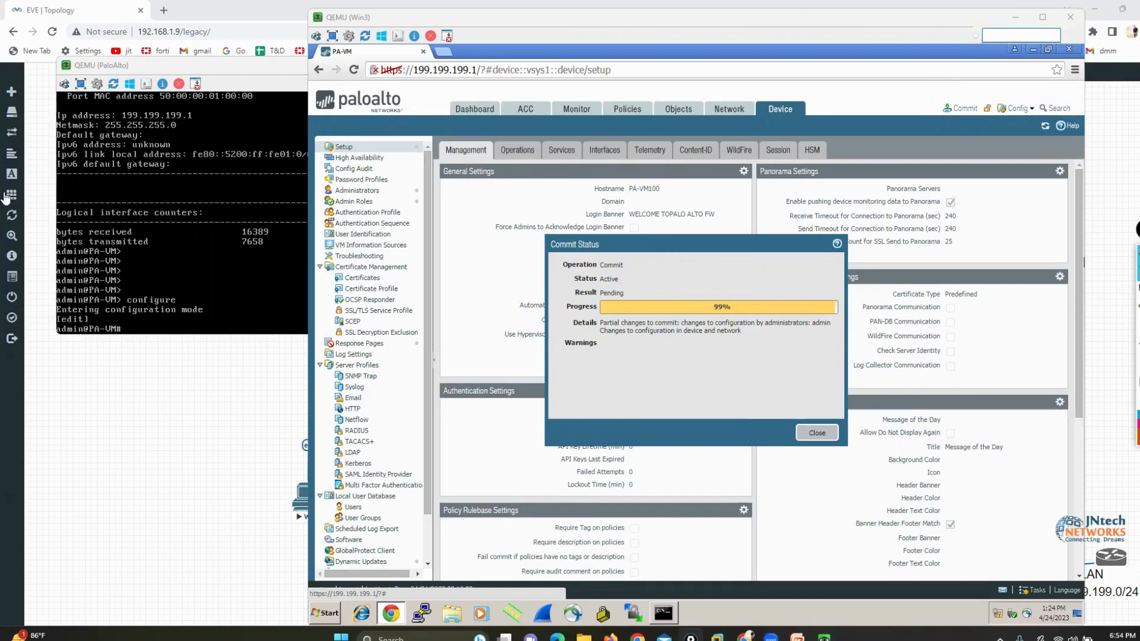
Exit configuration mode in the firewall's CLI, refresh the prompt and underline its hostname in orange
{"action": "left_click", "coordinate": [243, 241]}
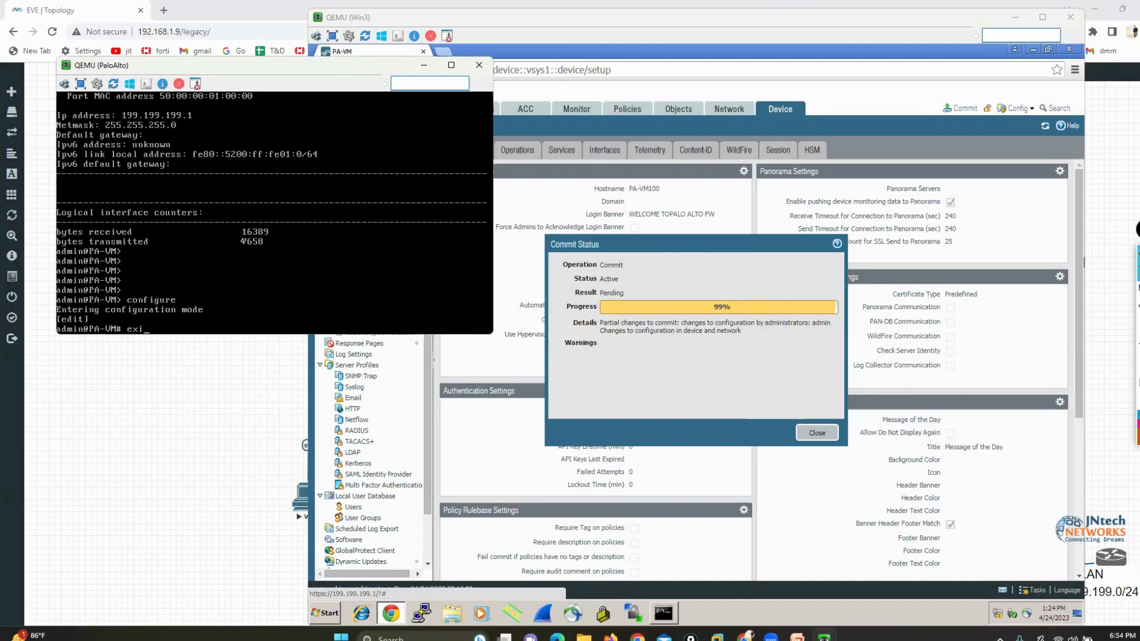
{"action": "key", "text": "Return"}
{"action": "key", "text": "Return"}
{"action": "key", "text": "Return"}
{"action": "key", "text": "Return"}
{"action": "key", "text": "Return"}
{"action": "key", "text": "Return"}
{"action": "key", "text": "Return"}
{"action": "key", "text": "Return"}
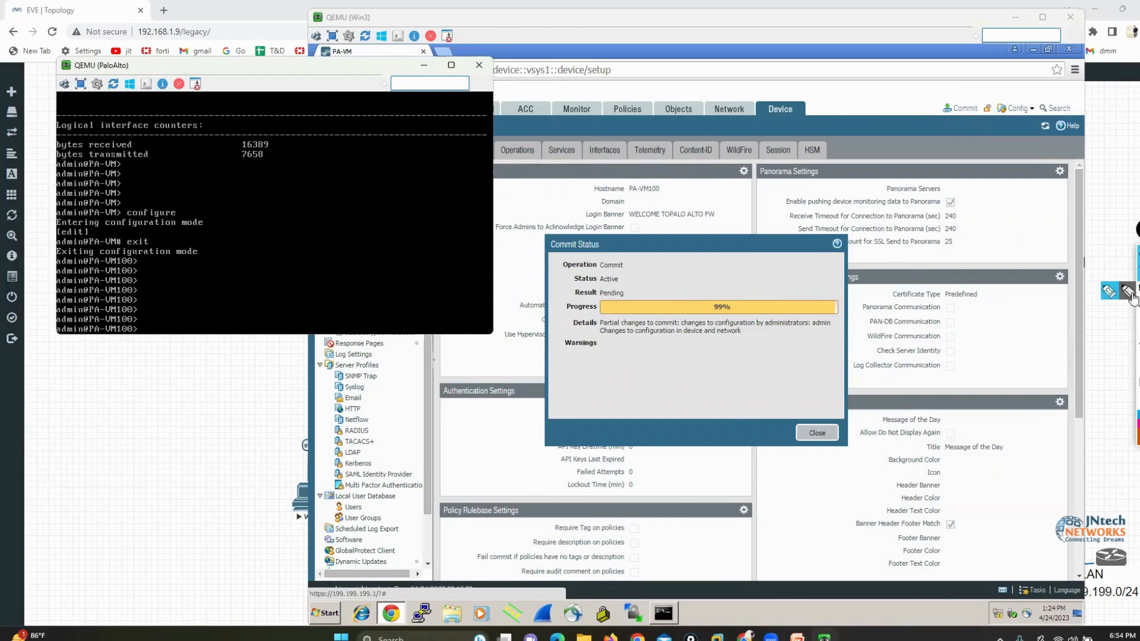
{"action": "left_click_drag", "start_coordinate": [82, 340], "coordinate": [146, 341]}
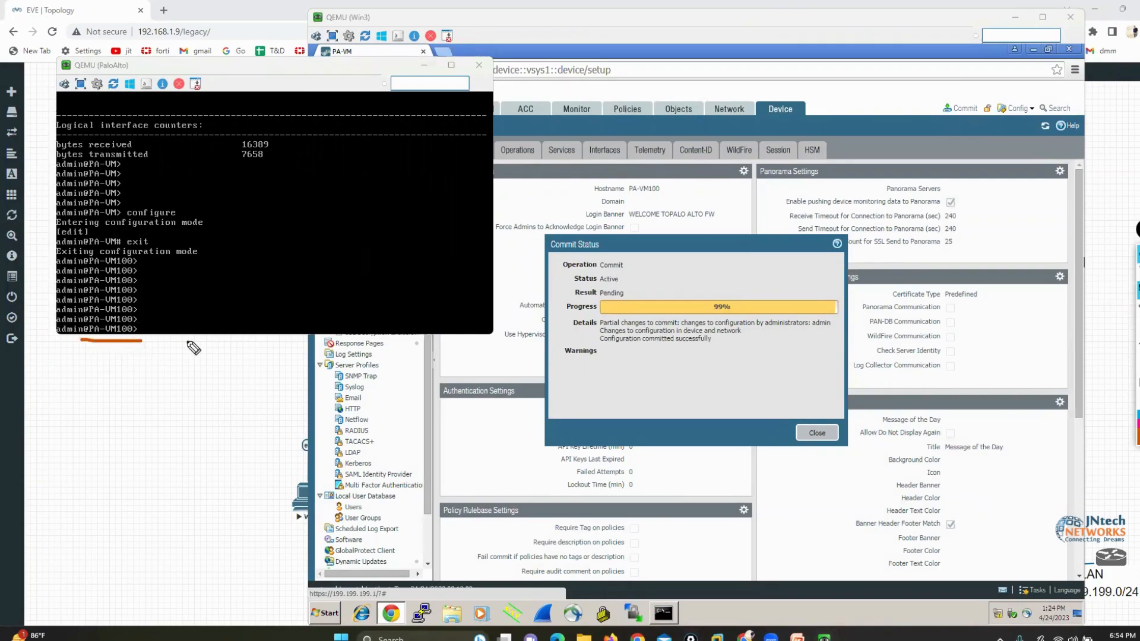
Mark the finished commit's operation, status, result and warnings in orange, closing the Commit Status dialog and clearing the marks
{"action": "left_click", "coordinate": [711, 383]}
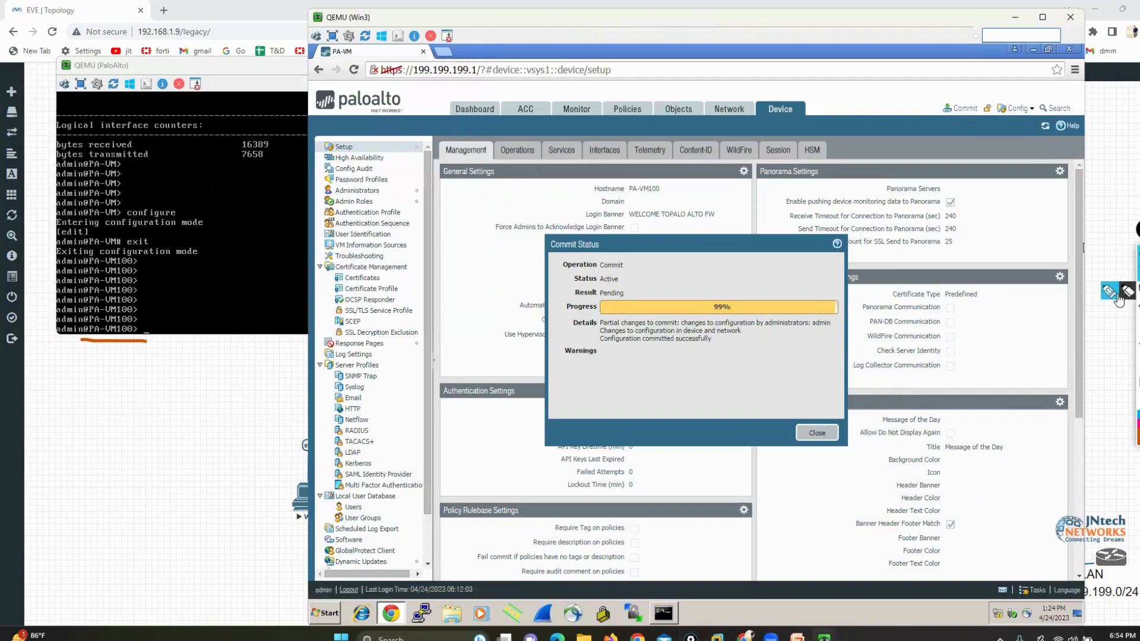
{"action": "left_click", "coordinate": [1109, 292]}
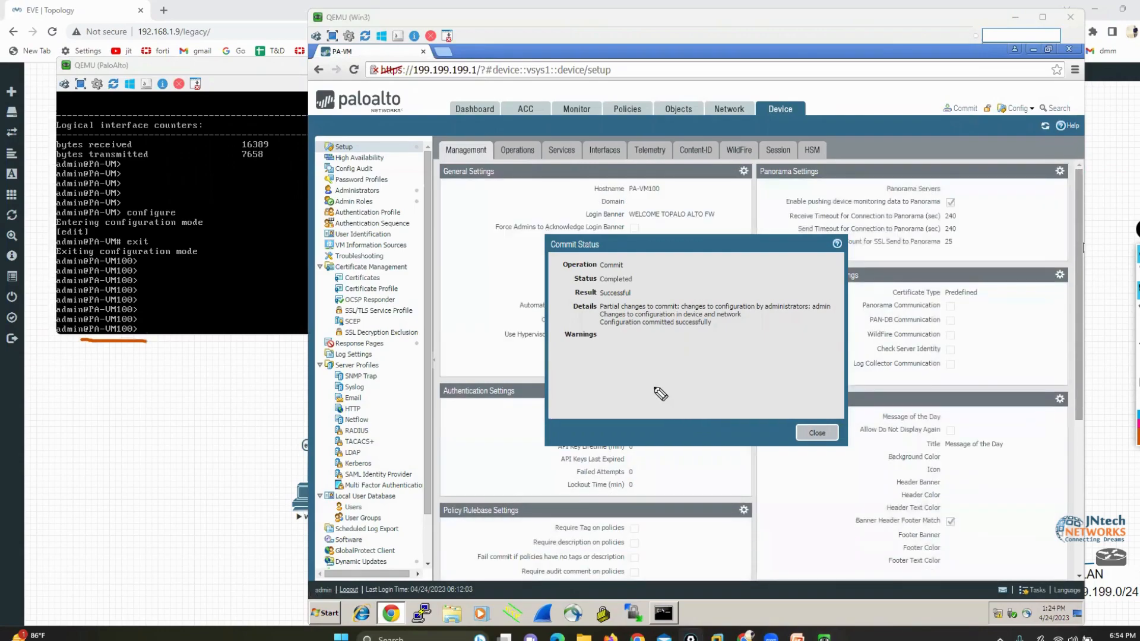
{"action": "left_click_drag", "start_coordinate": [482, 263], "coordinate": [540, 264]}
{"action": "left_click_drag", "start_coordinate": [457, 282], "coordinate": [560, 279]}
{"action": "mouse_move", "coordinate": [465, 318]}
{"action": "left_mouse_down"}
{"action": "mouse_move", "coordinate": [564, 298]}
{"action": "mouse_move", "coordinate": [638, 302]}
{"action": "mouse_move", "coordinate": [588, 285]}
{"action": "mouse_move", "coordinate": [589, 300]}
{"action": "mouse_move", "coordinate": [781, 409]}
{"action": "mouse_move", "coordinate": [783, 339]}
{"action": "mouse_move", "coordinate": [603, 338]}
{"action": "left_mouse_up"}
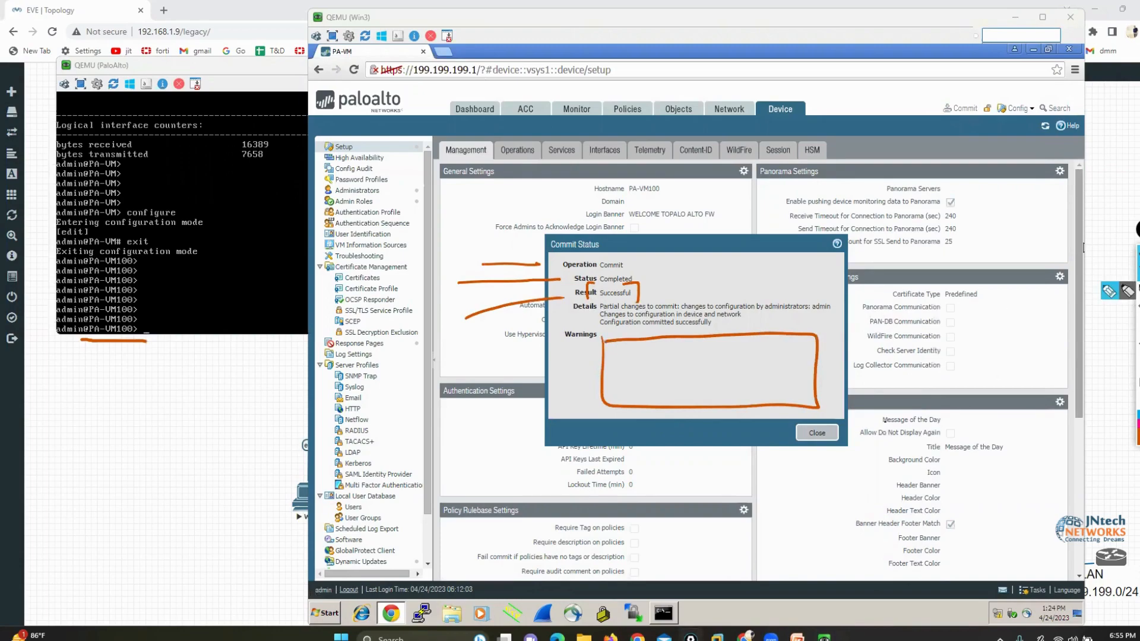
{"action": "left_click", "coordinate": [833, 432]}
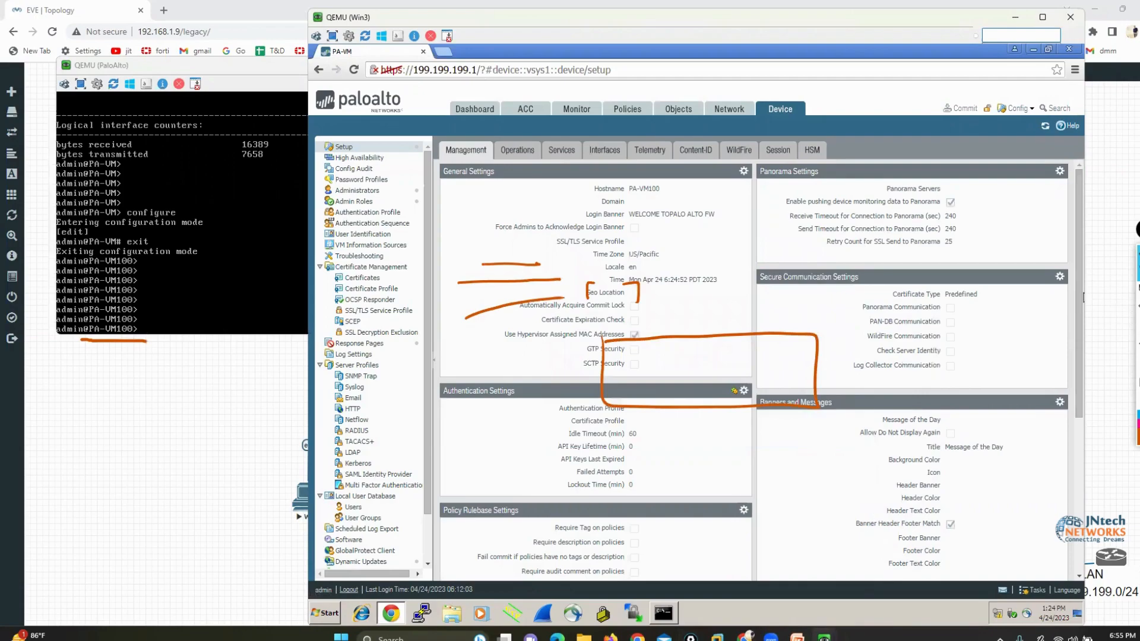
{"action": "left_click", "coordinate": [1137, 307]}
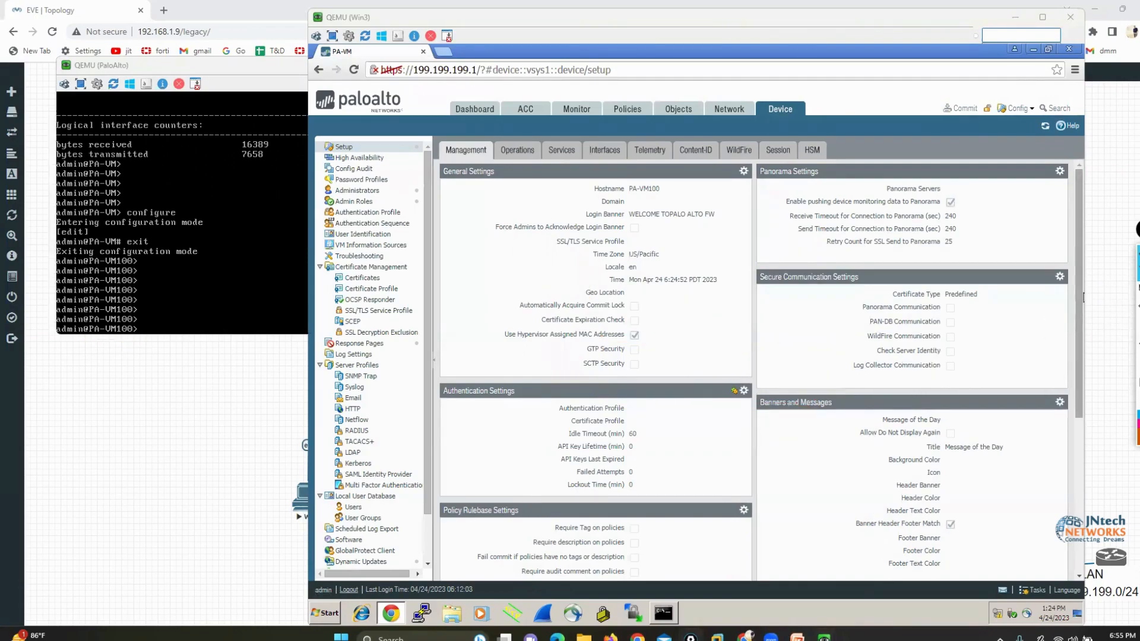
Show the device's Interfaces setup and box the management interface's IP address in orange, clearing the mark
{"action": "left_click", "coordinate": [603, 151]}
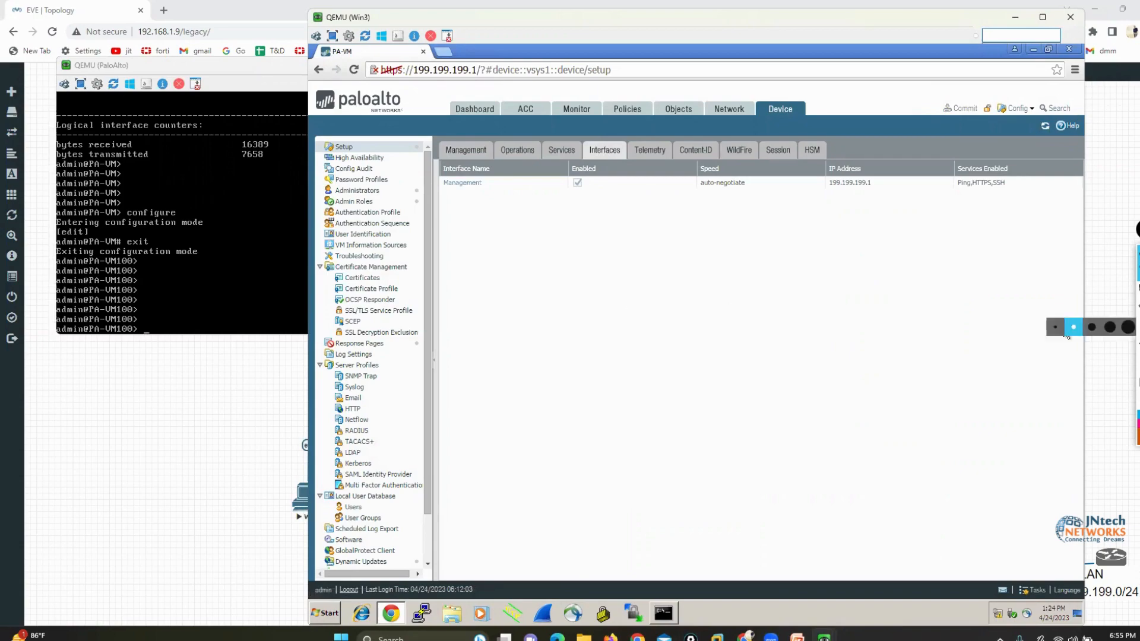
{"action": "mouse_move", "coordinate": [810, 162]}
{"action": "left_mouse_down"}
{"action": "mouse_move", "coordinate": [816, 179]}
{"action": "mouse_move", "coordinate": [890, 209]}
{"action": "mouse_move", "coordinate": [849, 167]}
{"action": "mouse_move", "coordinate": [804, 159]}
{"action": "left_mouse_up"}
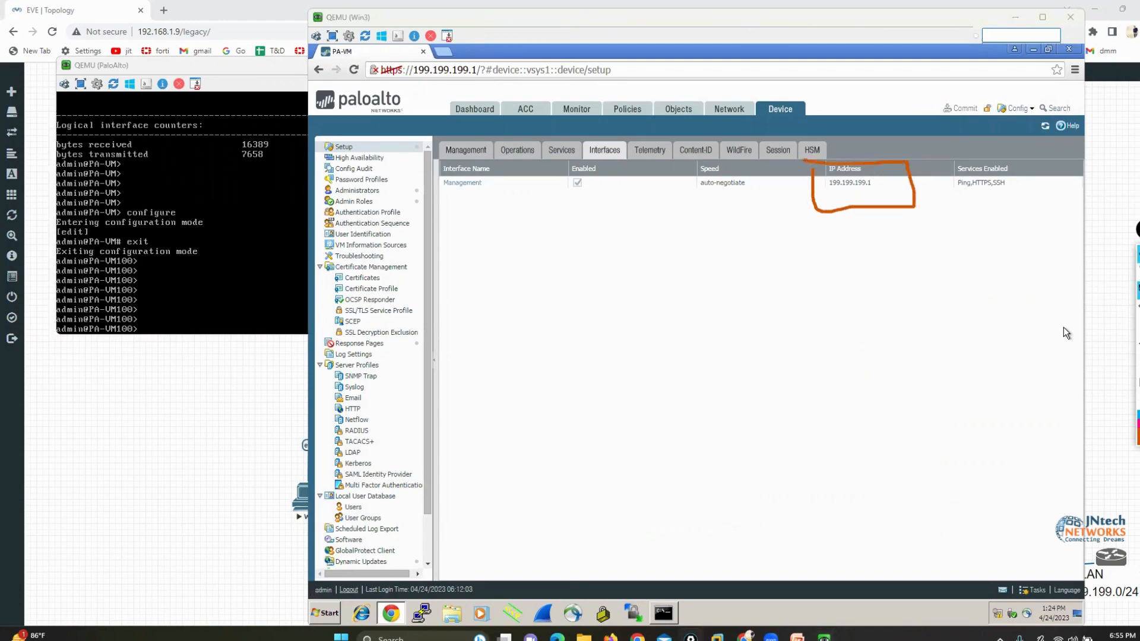
{"action": "left_click", "coordinate": [1136, 314]}
{"action": "left_click", "coordinate": [1137, 272]}
{"action": "left_click", "coordinate": [832, 354]}
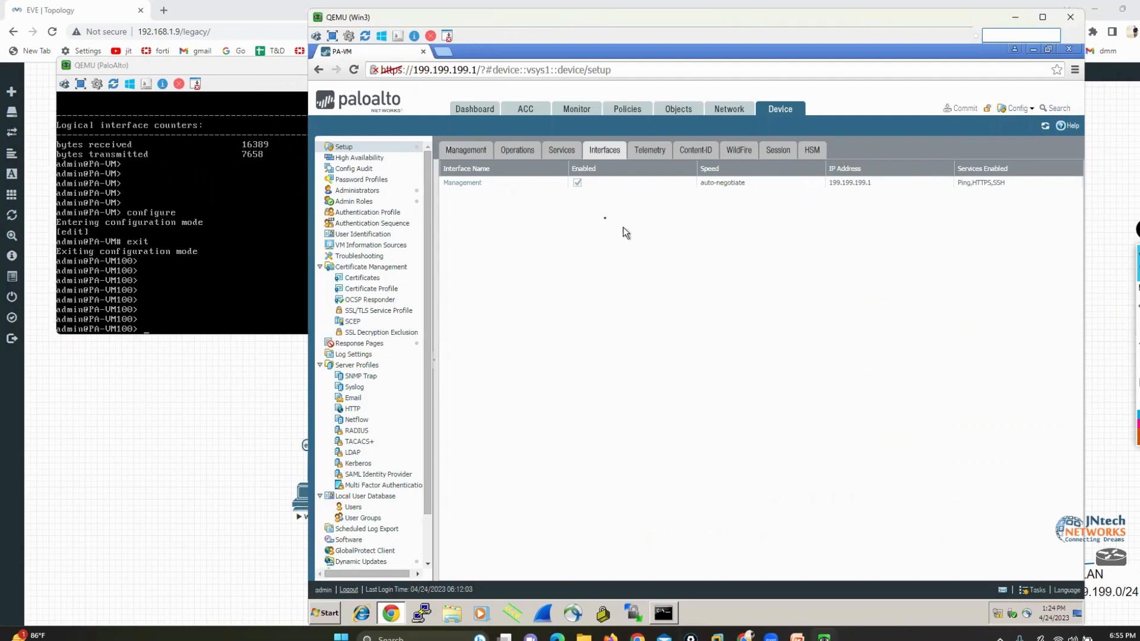
Open the Management interface settings and box the Static IP type in orange
{"action": "left_click", "coordinate": [469, 185]}
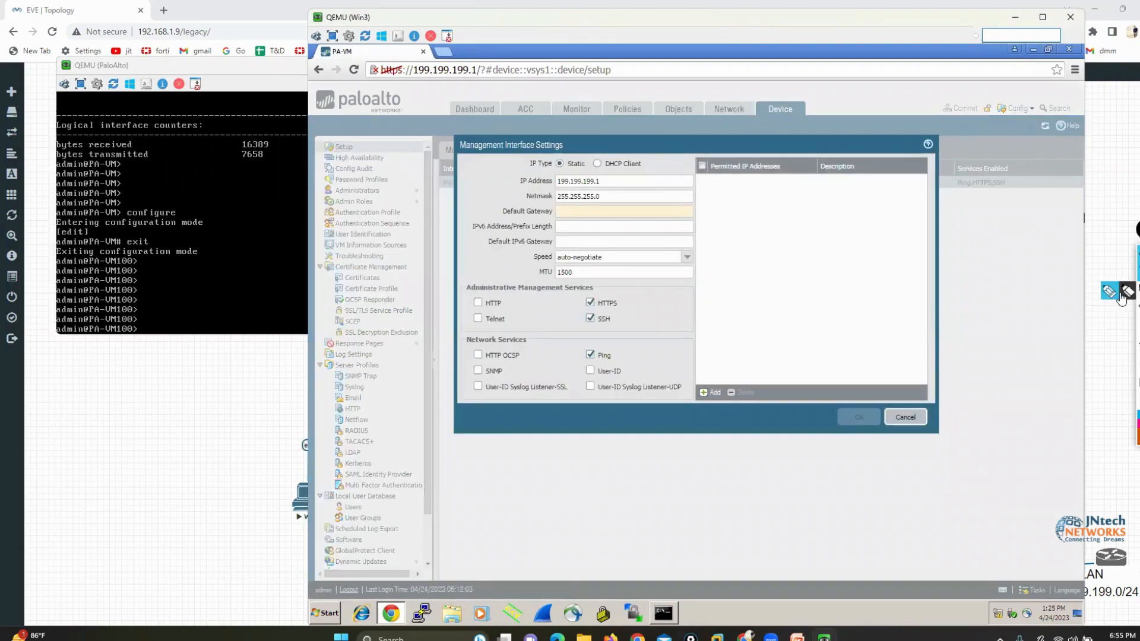
{"action": "left_click", "coordinate": [1136, 290]}
{"action": "mouse_move", "coordinate": [585, 148]}
{"action": "left_mouse_down"}
{"action": "mouse_move", "coordinate": [584, 174]}
{"action": "mouse_move", "coordinate": [511, 174]}
{"action": "mouse_move", "coordinate": [570, 152]}
{"action": "left_mouse_up"}
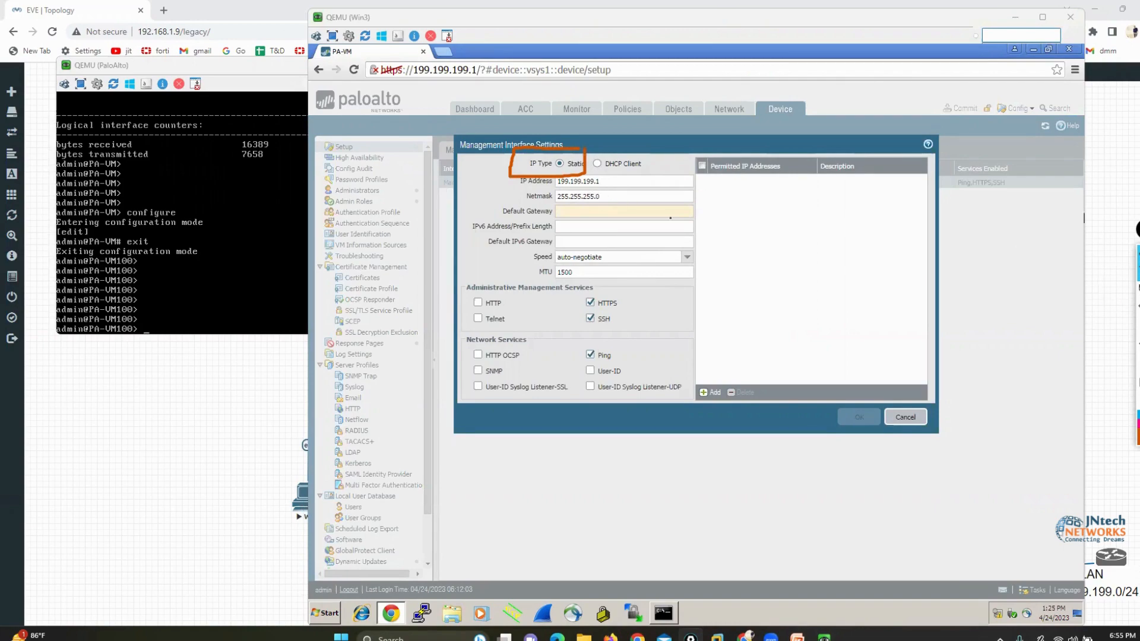
Set the management interface's default gateway to 199.199.199.254, keeping the IP address 199.199.199.1
{"action": "left_click", "coordinate": [626, 182]}
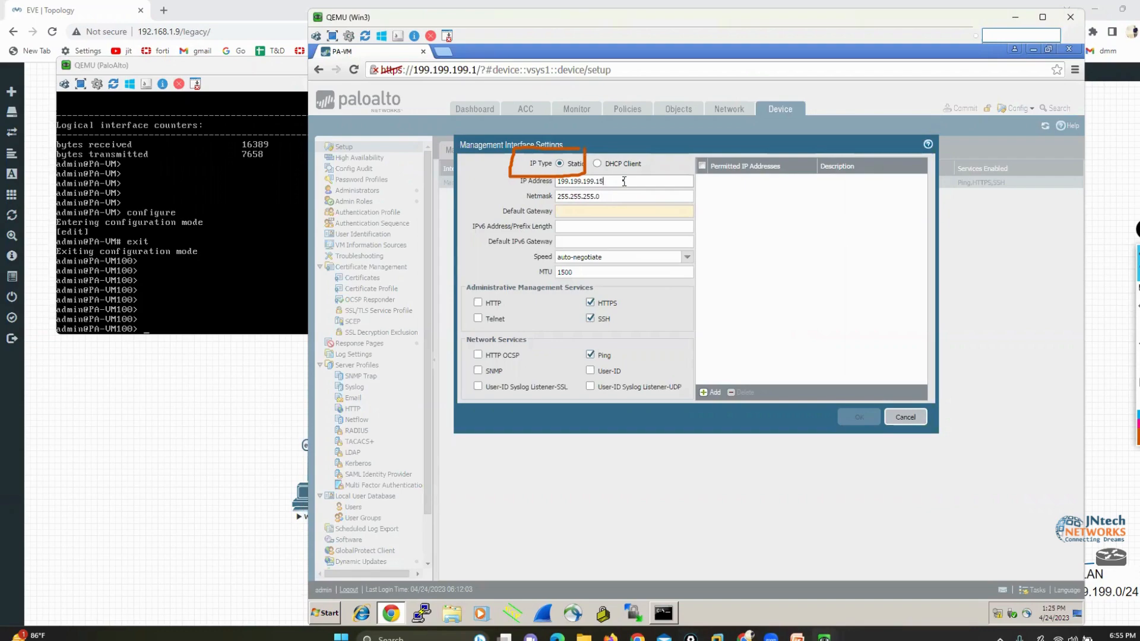
{"action": "key", "text": "Tab"}
{"action": "key", "text": "Tab"}
{"action": "type", "text": "199.19"}
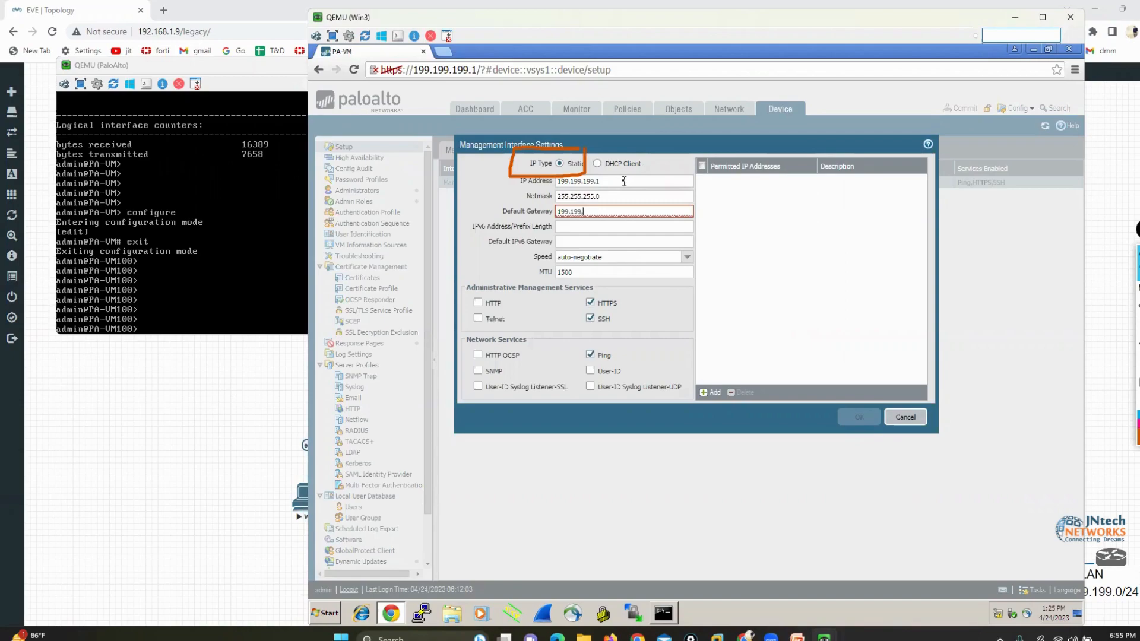
{"action": "type", "text": "9.199.254"}
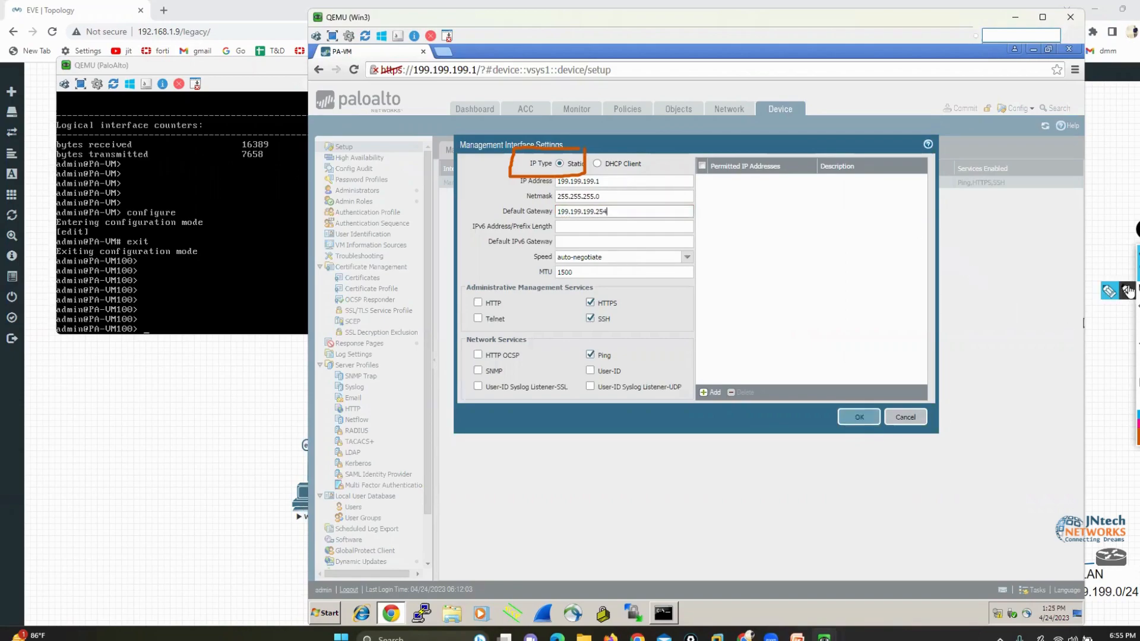
Sketch an orange "SW" switch on the EVE topology, linked to PaloAlto, Win3 and a box drawn around the MGMT label
{"action": "left_click", "coordinate": [1127, 285]}
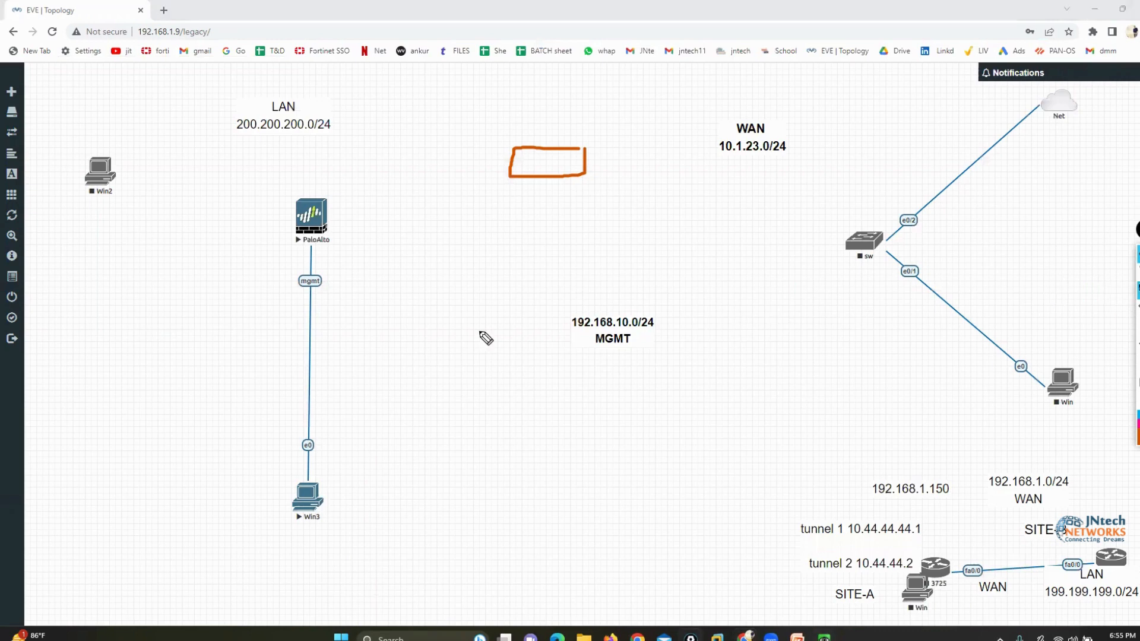
{"action": "mouse_move", "coordinate": [445, 345]}
{"action": "left_mouse_down"}
{"action": "mouse_move", "coordinate": [378, 354]}
{"action": "mouse_move", "coordinate": [473, 353]}
{"action": "mouse_move", "coordinate": [445, 345]}
{"action": "left_mouse_up"}
{"action": "left_click_drag", "start_coordinate": [424, 360], "coordinate": [399, 381]}
{"action": "left_click_drag", "start_coordinate": [425, 362], "coordinate": [457, 365]}
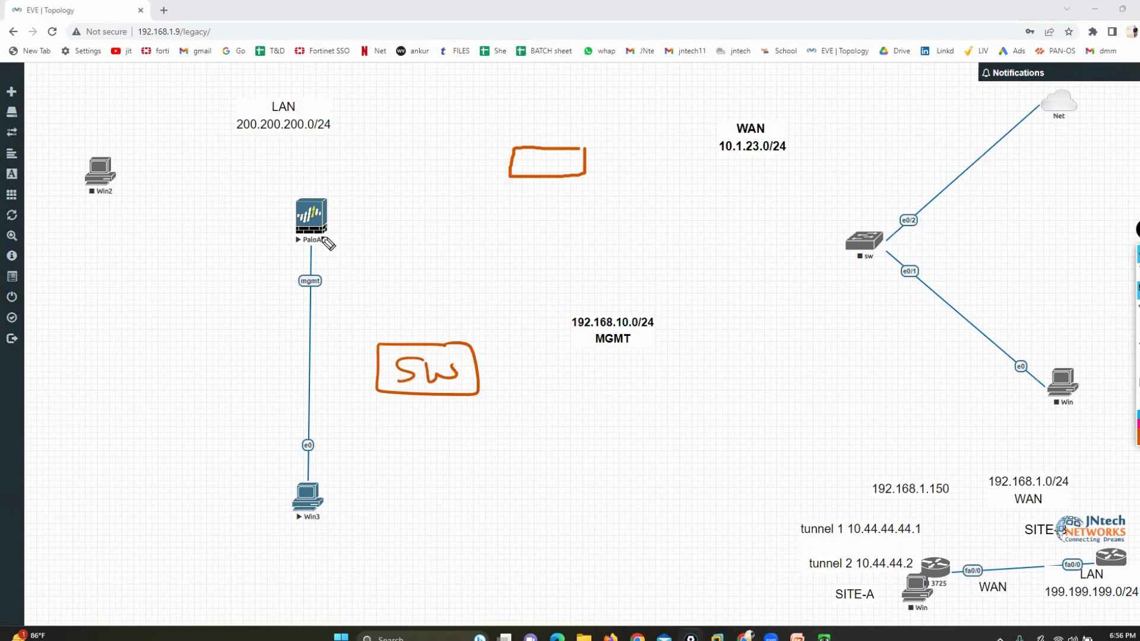
{"action": "left_click_drag", "start_coordinate": [320, 231], "coordinate": [349, 335]}
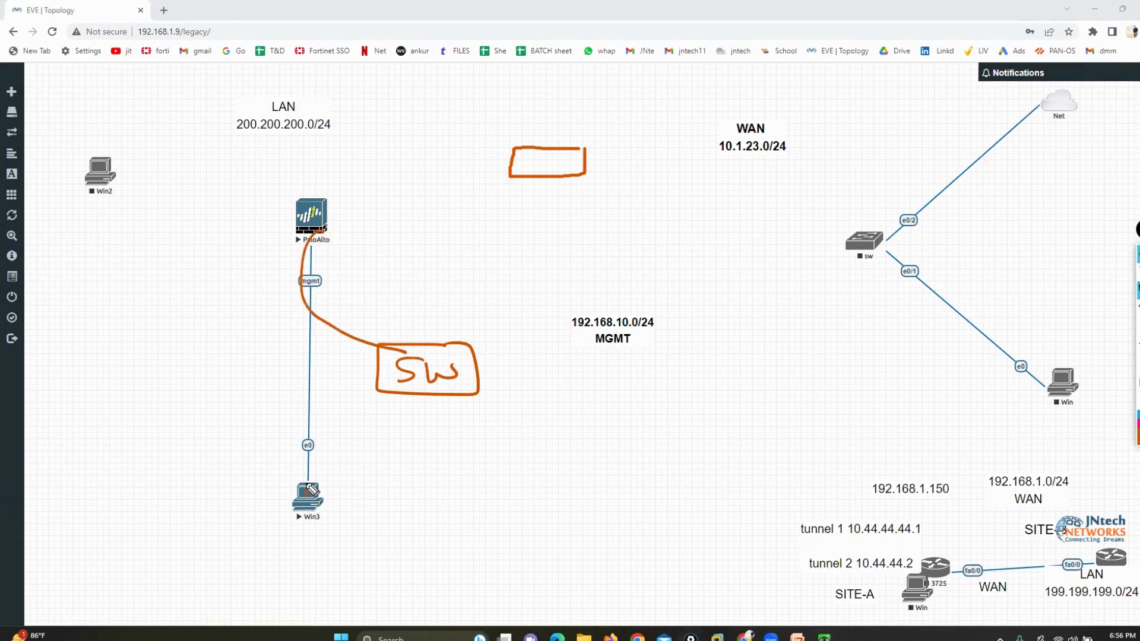
{"action": "left_click_drag", "start_coordinate": [306, 495], "coordinate": [378, 382]}
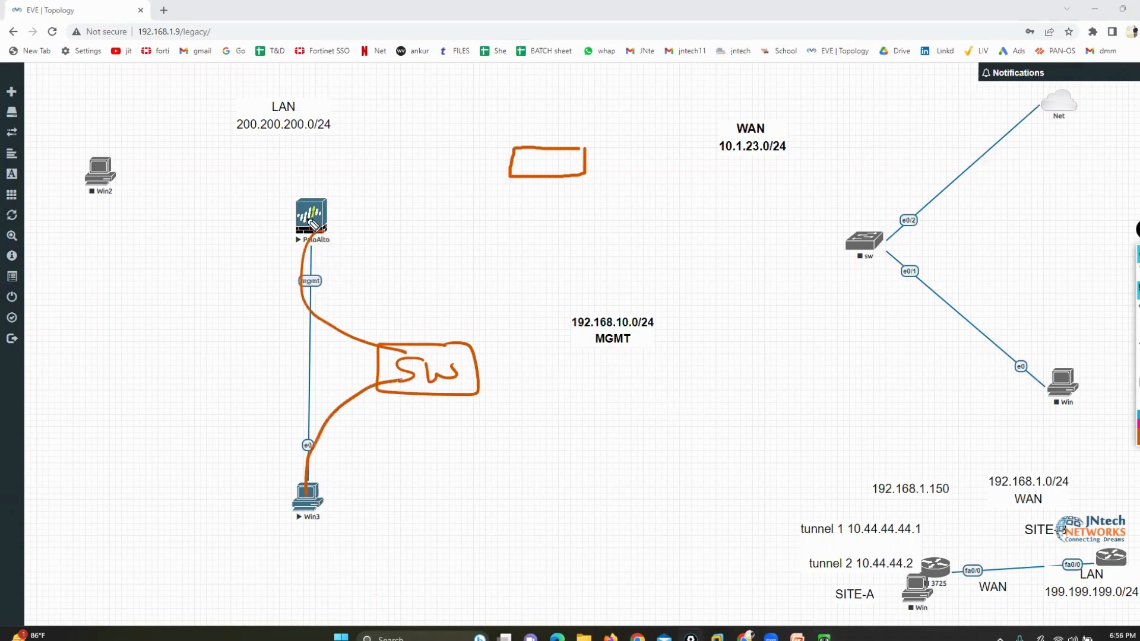
{"action": "left_click", "coordinate": [299, 515]}
{"action": "left_click", "coordinate": [417, 400]}
{"action": "mouse_move", "coordinate": [650, 326]}
{"action": "left_mouse_down"}
{"action": "mouse_move", "coordinate": [587, 349]}
{"action": "mouse_move", "coordinate": [658, 300]}
{"action": "mouse_move", "coordinate": [609, 332]}
{"action": "mouse_move", "coordinate": [445, 366]}
{"action": "left_mouse_up"}
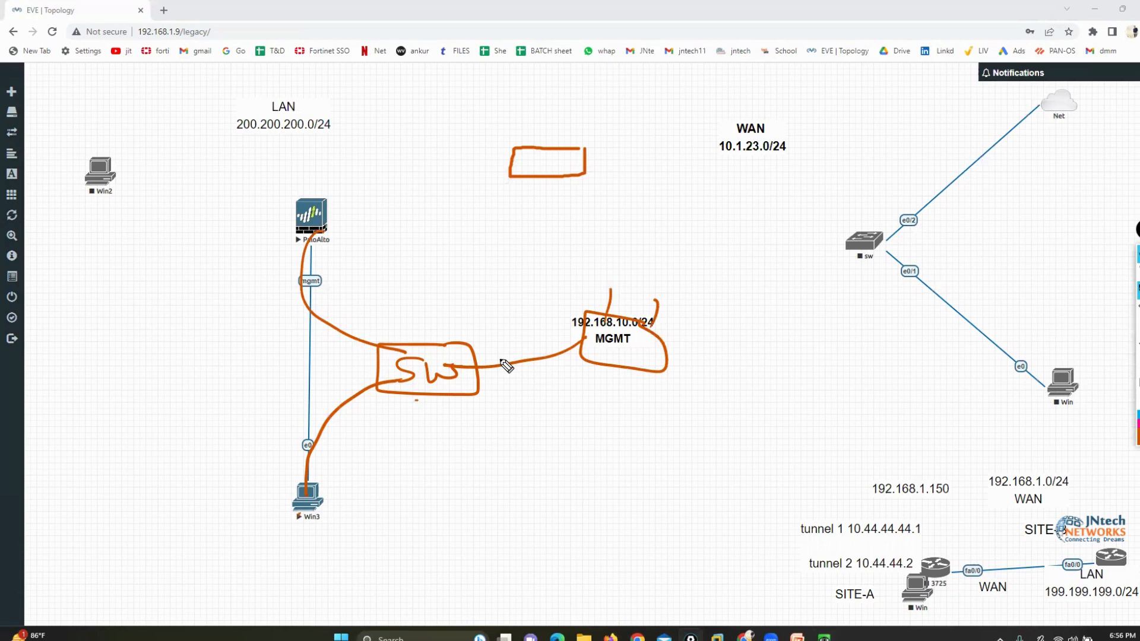
Circle the PaloAlto mgmt port in orange with an arrow pointing at it, and sketch a monitor shape around Win3
{"action": "mouse_move", "coordinate": [309, 240]}
{"action": "left_mouse_down"}
{"action": "mouse_move", "coordinate": [291, 246]}
{"action": "mouse_move", "coordinate": [315, 300]}
{"action": "mouse_move", "coordinate": [313, 248]}
{"action": "left_mouse_up"}
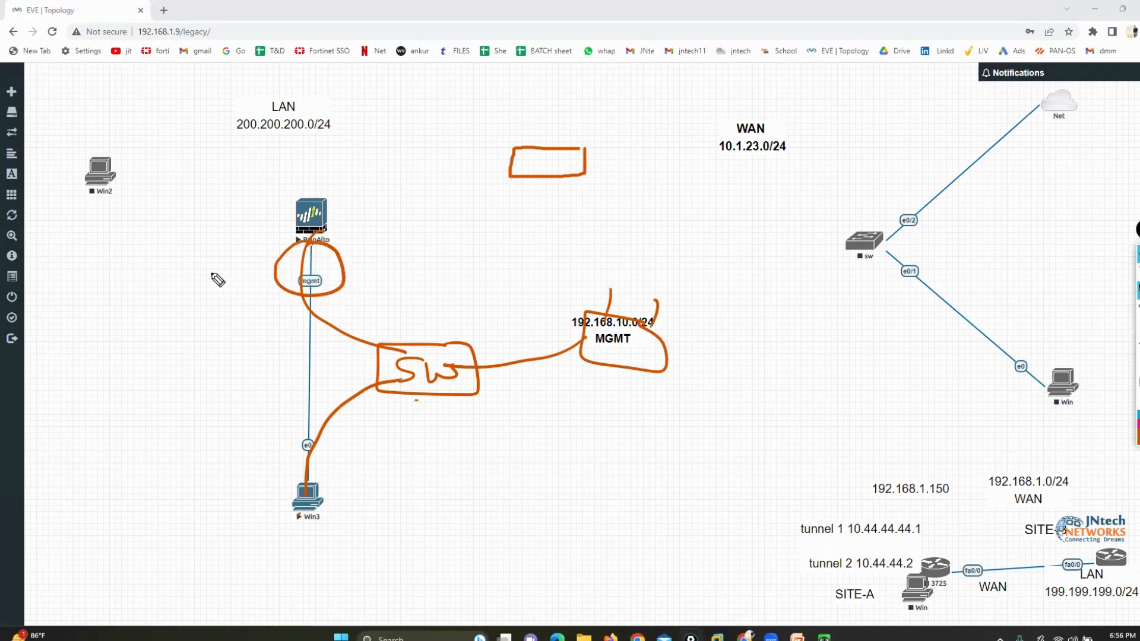
{"action": "left_click_drag", "start_coordinate": [209, 274], "coordinate": [254, 280]}
{"action": "mouse_move", "coordinate": [323, 479]}
{"action": "left_mouse_down"}
{"action": "mouse_move", "coordinate": [338, 510]}
{"action": "mouse_move", "coordinate": [324, 475]}
{"action": "left_mouse_up"}
{"action": "left_click_drag", "start_coordinate": [303, 531], "coordinate": [310, 537]}
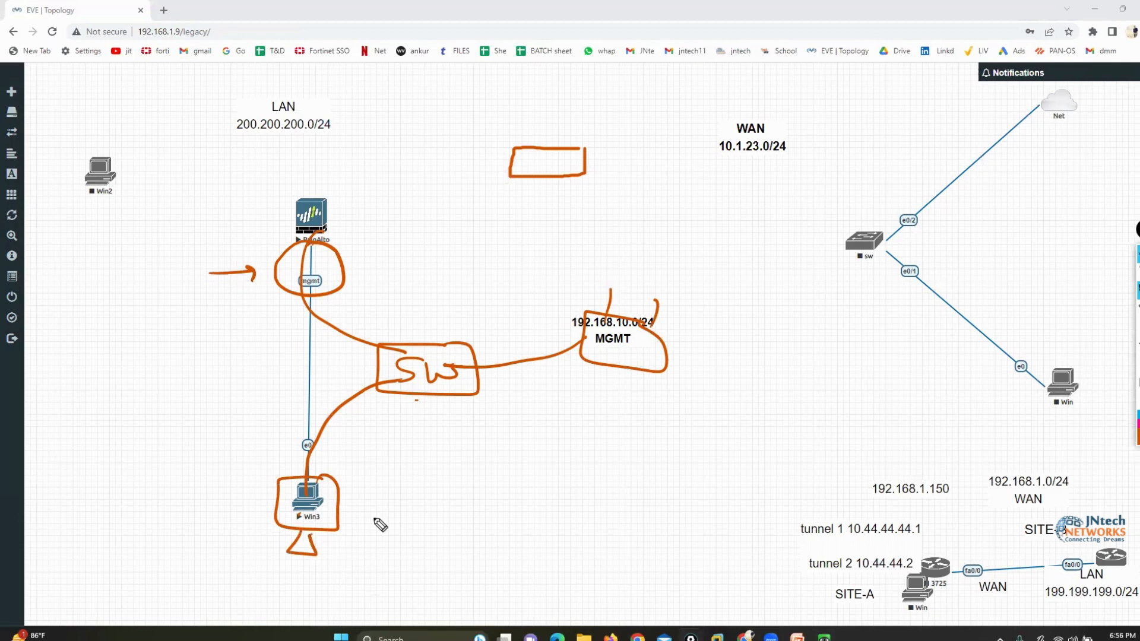
Draw an arrow towards Win3 and handwrite the list IP, mask, DG and DNS beside it in orange
{"action": "left_click_drag", "start_coordinate": [202, 504], "coordinate": [241, 511]}
{"action": "left_click_drag", "start_coordinate": [105, 444], "coordinate": [126, 444]}
{"action": "left_click_drag", "start_coordinate": [117, 445], "coordinate": [116, 466]}
{"action": "mouse_move", "coordinate": [105, 468]}
{"action": "left_mouse_down"}
{"action": "mouse_move", "coordinate": [136, 467]}
{"action": "mouse_move", "coordinate": [155, 443]}
{"action": "left_mouse_up"}
{"action": "left_click_drag", "start_coordinate": [155, 443], "coordinate": [150, 455]}
{"action": "mouse_move", "coordinate": [111, 509]}
{"action": "left_mouse_down"}
{"action": "mouse_move", "coordinate": [136, 499]}
{"action": "mouse_move", "coordinate": [183, 509]}
{"action": "left_mouse_up"}
{"action": "left_click_drag", "start_coordinate": [119, 543], "coordinate": [136, 541]}
{"action": "mouse_move", "coordinate": [169, 525]}
{"action": "left_mouse_down"}
{"action": "mouse_move", "coordinate": [158, 532]}
{"action": "mouse_move", "coordinate": [171, 542]}
{"action": "left_mouse_up"}
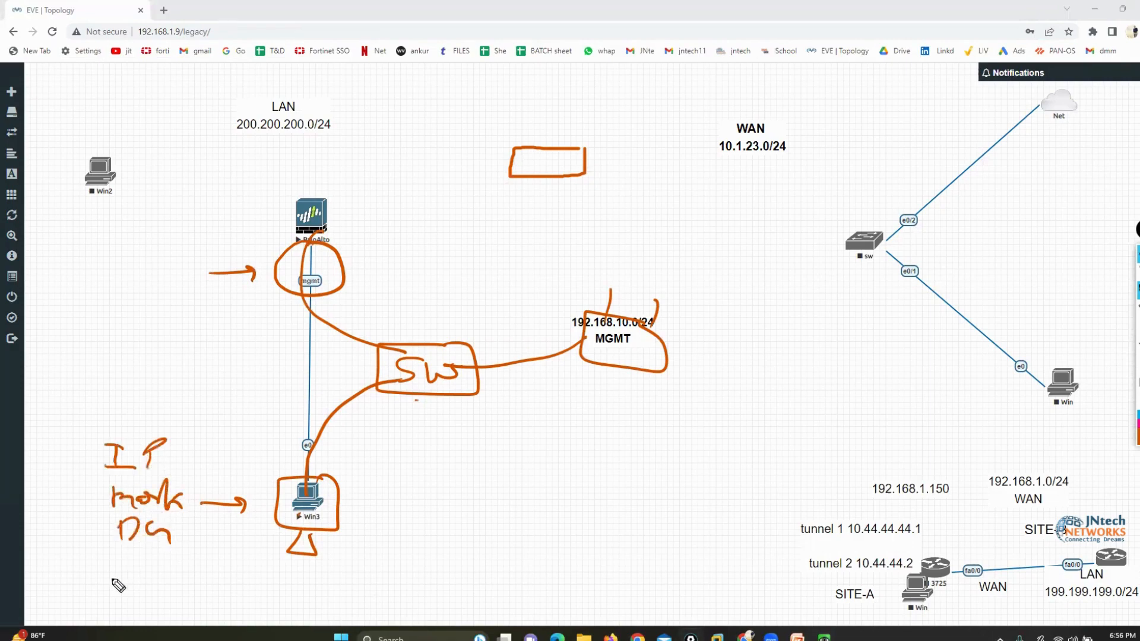
{"action": "mouse_move", "coordinate": [117, 577]}
{"action": "left_mouse_down"}
{"action": "mouse_move", "coordinate": [119, 558]}
{"action": "mouse_move", "coordinate": [162, 564]}
{"action": "left_mouse_up"}
{"action": "left_click_drag", "start_coordinate": [178, 558], "coordinate": [163, 582]}
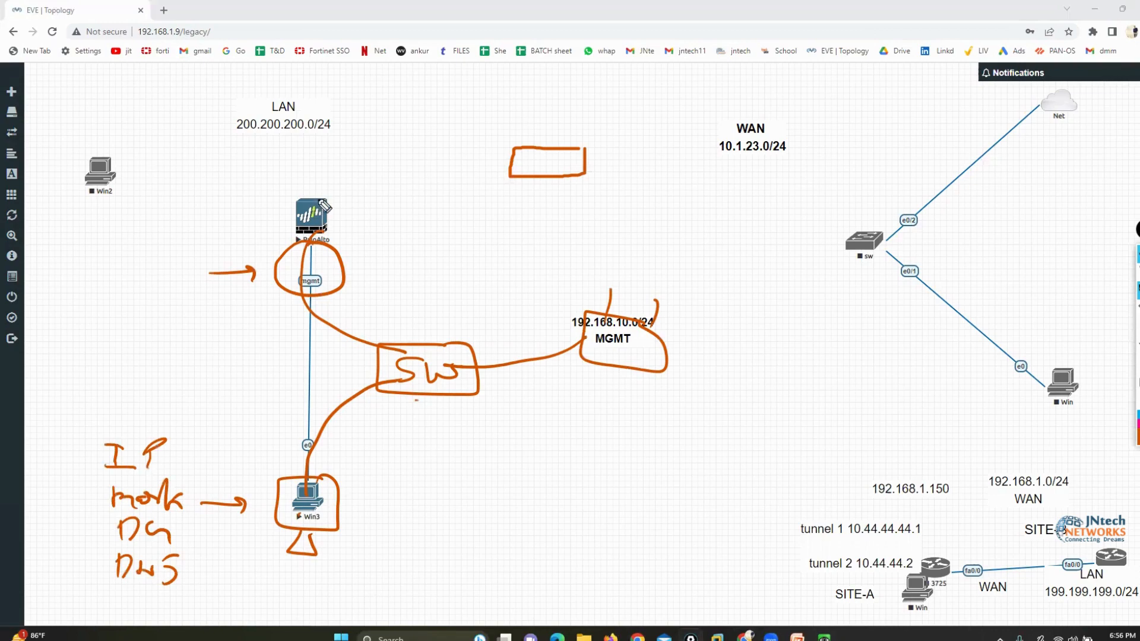
Circle the PaloAlto node in orange and clear all annotations from the topology
{"action": "mouse_move", "coordinate": [319, 189]}
{"action": "left_mouse_down"}
{"action": "mouse_move", "coordinate": [281, 193]}
{"action": "mouse_move", "coordinate": [342, 202]}
{"action": "left_mouse_up"}
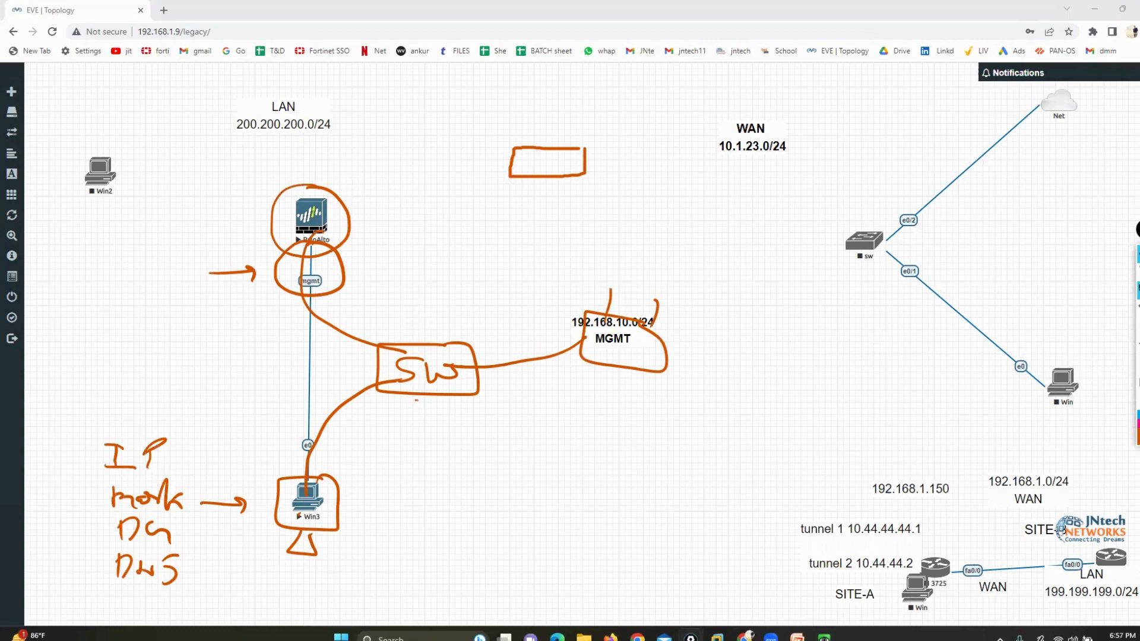
{"action": "left_click", "coordinate": [1138, 382]}
{"action": "left_click", "coordinate": [1137, 290]}
In the PaloAlto console, recall "set deviceconfig system ip-address 199.199.199.1 netmask 255.255.255.0" and mark it with the pen, clearing the mark
{"action": "mouse_move", "coordinate": [824, 636]}
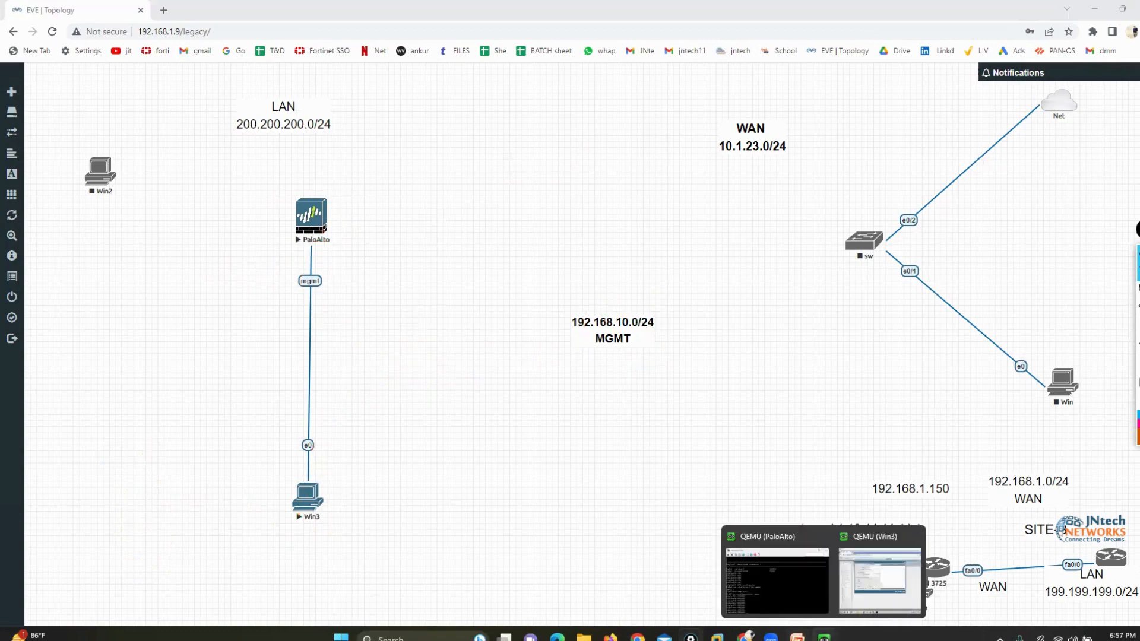
{"action": "left_click", "coordinate": [868, 542]}
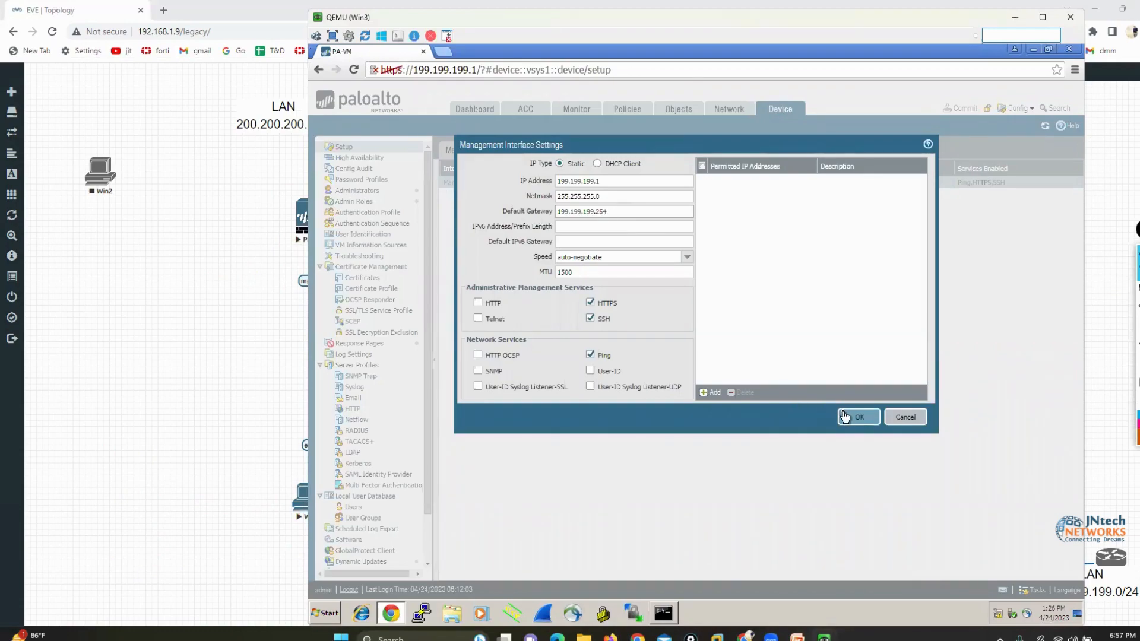
{"action": "mouse_move", "coordinate": [824, 637]}
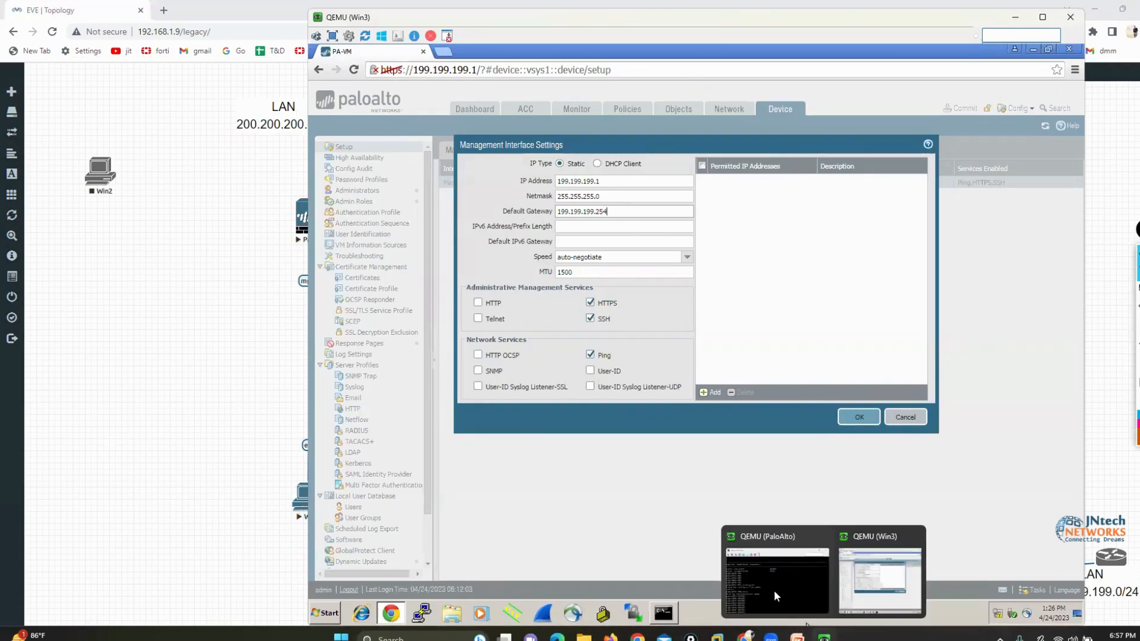
{"action": "left_click", "coordinate": [797, 623]}
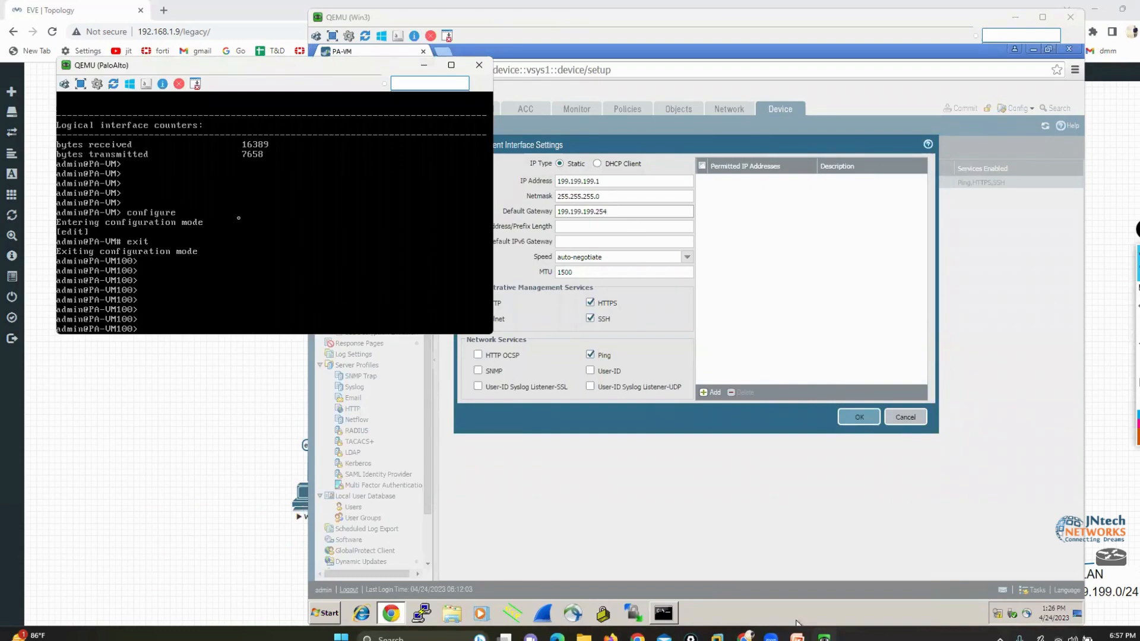
{"action": "type", "text": "set deviceconfig system ip-address 199.199.199.1 netmask 255.255.255.0"}
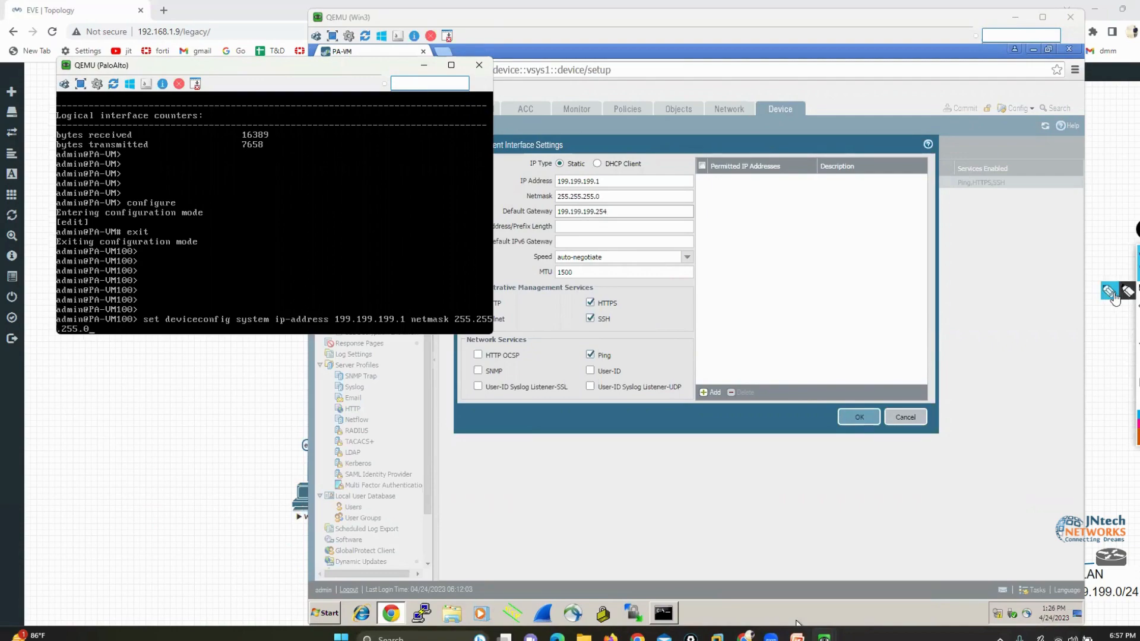
{"action": "mouse_move", "coordinate": [147, 306]}
{"action": "left_mouse_down"}
{"action": "mouse_move", "coordinate": [106, 325]}
{"action": "mouse_move", "coordinate": [106, 343]}
{"action": "left_mouse_up"}
{"action": "left_click", "coordinate": [1138, 291]}
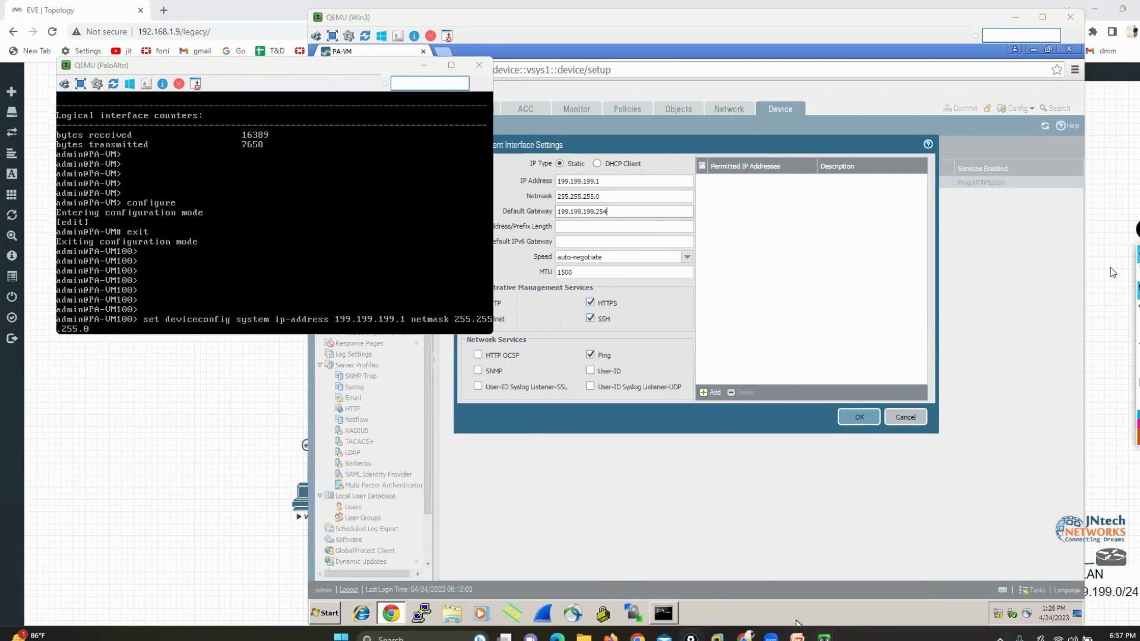
{"action": "left_click", "coordinate": [187, 319]}
{"action": "type", "text": "def"}
{"action": "key", "text": "BackSpace"}
{"action": "key", "text": "BackSpace"}
{"action": "key", "text": "BackSpace"}
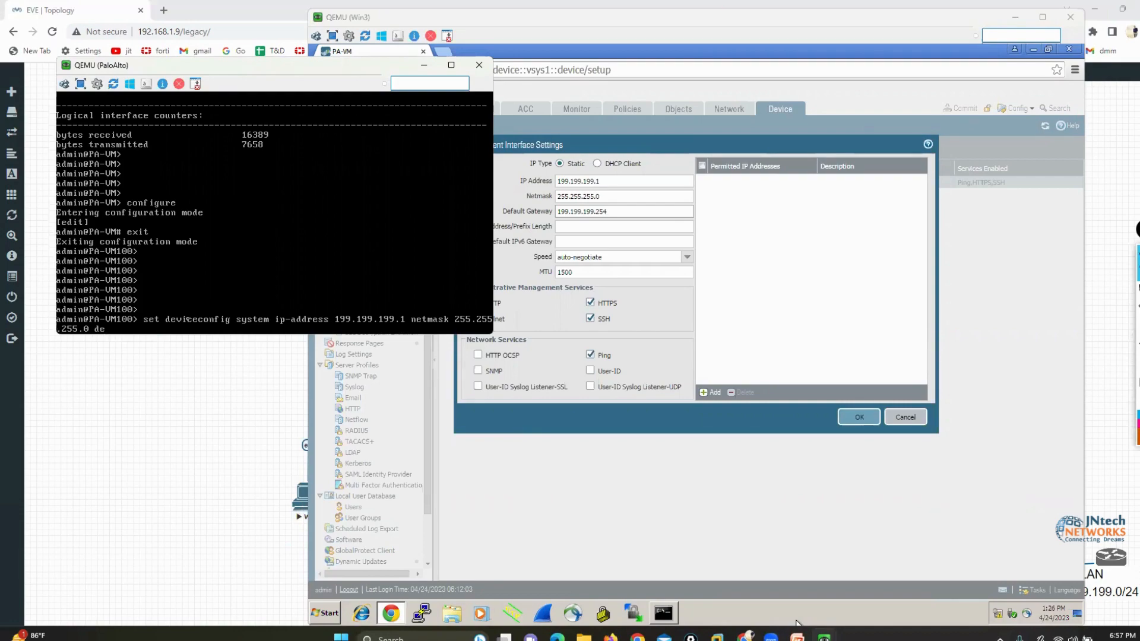
{"action": "key", "text": "BackSpace"}
{"action": "key", "text": "BackSpace"}
{"action": "key", "text": "BackSpace"}
{"action": "key", "text": "BackSpace"}
{"action": "key", "text": "BackSpace"}
{"action": "key", "text": "BackSpace"}
{"action": "key", "text": "BackSpace"}
{"action": "key", "text": "BackSpace"}
{"action": "key", "text": "BackSpace"}
{"action": "key", "text": "BackSpace"}
{"action": "type", "text": "55.255.255.0 s"}
{"action": "key", "text": "BackSpace"}
{"action": "type", "text": "def"}
{"action": "key", "text": "BackSpace"}
{"action": "key", "text": "BackSpace"}
{"action": "key", "text": "BackSpace"}
{"action": "key", "text": "BackSpace"}
{"action": "key", "text": "BackSpace"}
{"action": "key", "text": "BackSpace"}
{"action": "key", "text": "BackSpace"}
{"action": "key", "text": "BackSpace"}
{"action": "key", "text": "BackSpace"}
{"action": "key", "text": "BackSpace"}
{"action": "key", "text": "BackSpace"}
{"action": "key", "text": "BackSpace"}
{"action": "key", "text": "BackSpace"}
{"action": "key", "text": "BackSpace"}
{"action": "key", "text": "BackSpace"}
{"action": "key", "text": "BackSpace"}
{"action": "key", "text": "BackSpace"}
{"action": "key", "text": "BackSpace"}
{"action": "key", "text": "BackSpace"}
{"action": "key", "text": "BackSpace"}
{"action": "key", "text": "BackSpace"}
{"action": "key", "text": "BackSpace"}
{"action": "key", "text": "BackSpace"}
{"action": "key", "text": "BackSpace"}
{"action": "key", "text": "BackSpace"}
{"action": "key", "text": "BackSpace"}
{"action": "key", "text": "BackSpace"}
{"action": "key", "text": "BackSpace"}
{"action": "key", "text": "BackSpace"}
{"action": "key", "text": "BackSpace"}
{"action": "key", "text": "BackSpace"}
{"action": "key", "text": "BackSpace"}
{"action": "key", "text": "BackSpace"}
{"action": "key", "text": "BackSpace"}
{"action": "key", "text": "BackSpace"}
{"action": "key", "text": "BackSpace"}
{"action": "key", "text": "BackSpace"}
{"action": "key", "text": "BackSpace"}
{"action": "key", "text": "BackSpace"}
{"action": "key", "text": "BackSpace"}
{"action": "key", "text": "BackSpace"}
{"action": "key", "text": "BackSpace"}
{"action": "key", "text": "BackSpace"}
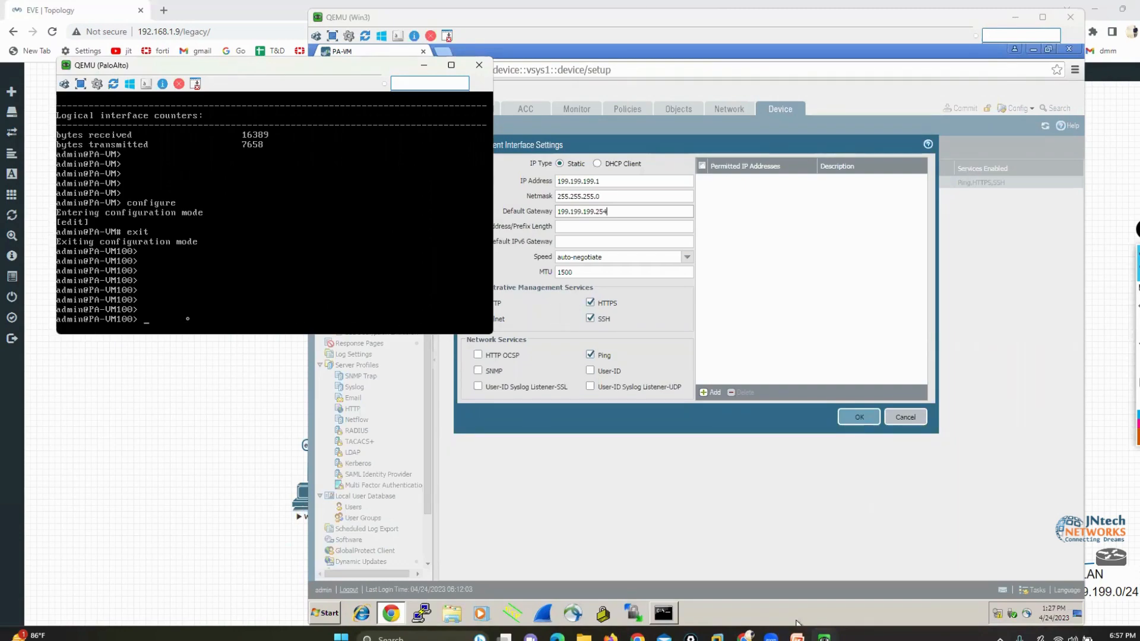
Enter configuration mode on the PaloAlto console
{"action": "type", "text": "configure"}
{"action": "key", "text": "Return"}
{"action": "key", "text": "Return"}
{"action": "key", "text": "Return"}
{"action": "key", "text": "Return"}
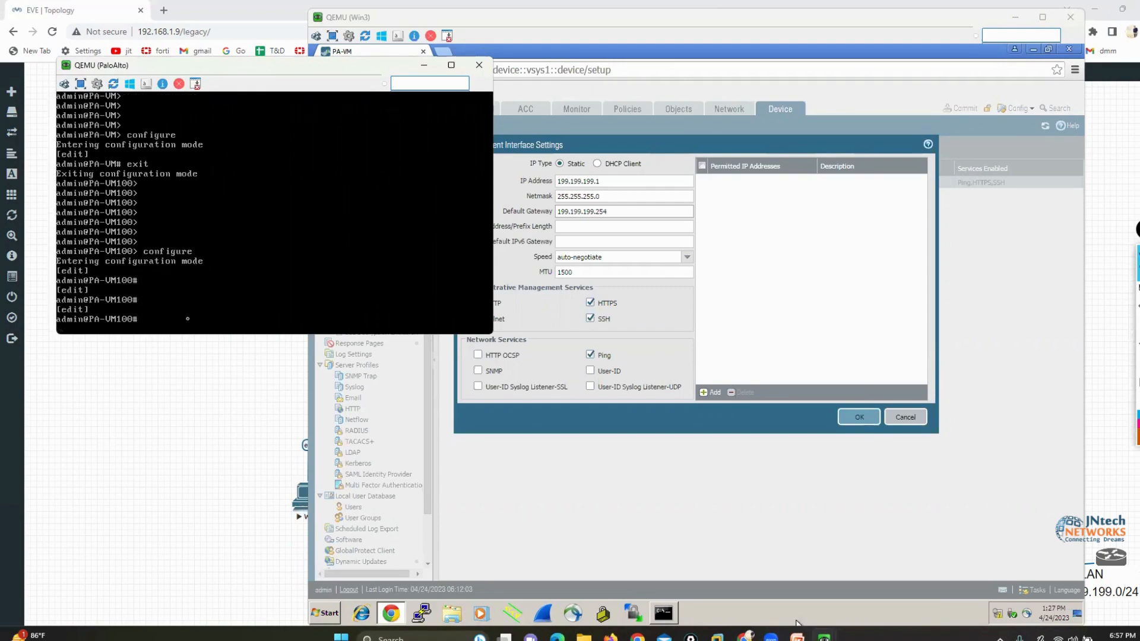
Draft "set deviceconfig system ip-address 199.199.199.1 netmask 255.255.255.0 default-gateway 199.199.199.254" without running it, and erase the line
{"action": "type", "text": "exit"}
{"action": "key", "text": "Up"}
{"action": "key", "text": "Up"}
{"action": "key", "text": "Up"}
{"action": "key", "text": "Up"}
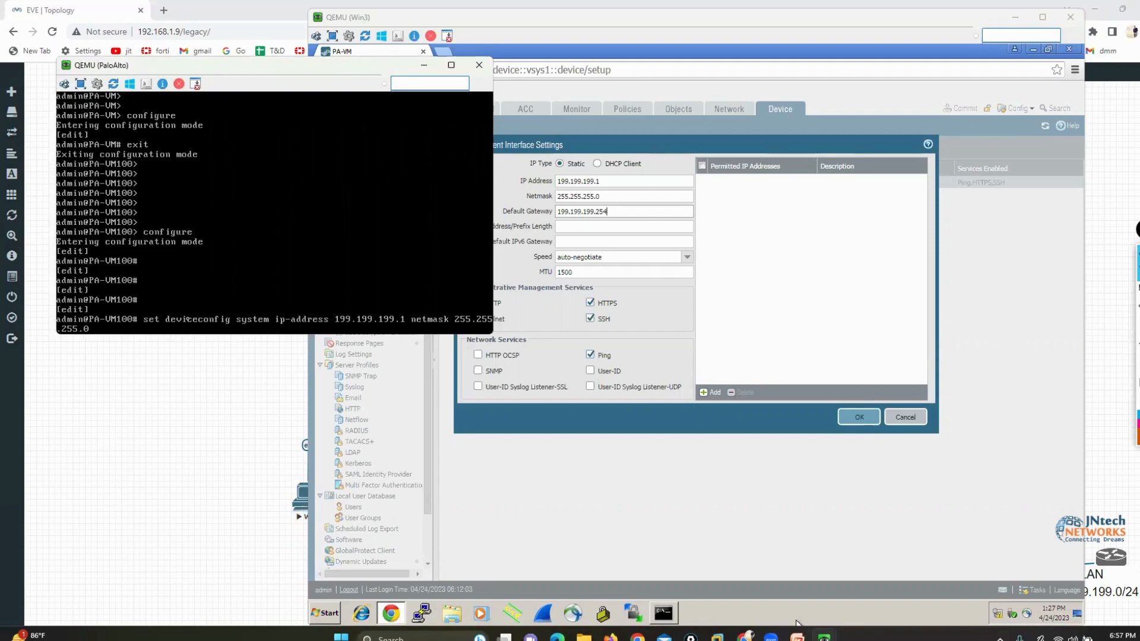
{"action": "type", "text": "default-gateway "}
{"action": "type", "text": "199.199.199"}
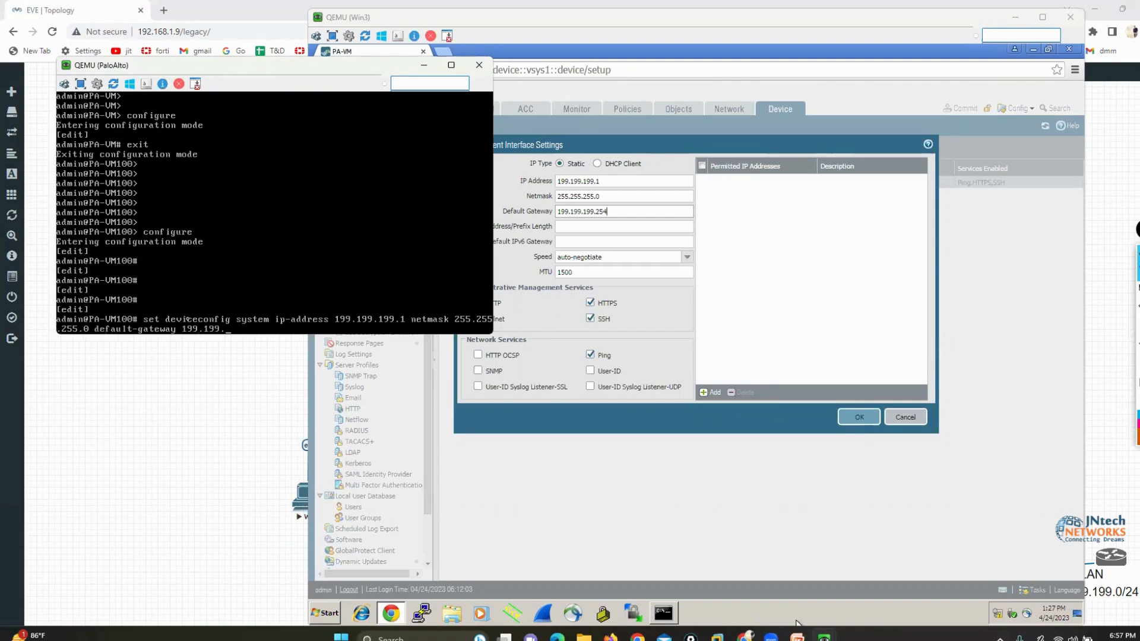
{"action": "type", "text": ".254"}
{"action": "key", "text": "BackSpace"}
{"action": "key", "text": "BackSpace"}
{"action": "key", "text": "BackSpace"}
{"action": "key", "text": "BackSpace"}
{"action": "key", "text": "BackSpace"}
{"action": "key", "text": "BackSpace"}
{"action": "key", "text": "BackSpace"}
{"action": "key", "text": "BackSpace"}
{"action": "key", "text": "BackSpace"}
{"action": "key", "text": "BackSpace"}
{"action": "key", "text": "BackSpace"}
{"action": "key", "text": "BackSpace"}
{"action": "key", "text": "BackSpace"}
{"action": "key", "text": "BackSpace"}
{"action": "key", "text": "BackSpace"}
{"action": "key", "text": "BackSpace"}
{"action": "key", "text": "BackSpace"}
{"action": "key", "text": "BackSpace"}
{"action": "key", "text": "BackSpace"}
{"action": "key", "text": "BackSpace"}
{"action": "key", "text": "BackSpace"}
{"action": "key", "text": "BackSpace"}
{"action": "key", "text": "BackSpace"}
{"action": "key", "text": "BackSpace"}
{"action": "key", "text": "BackSpace"}
{"action": "key", "text": "BackSpace"}
{"action": "key", "text": "BackSpace"}
{"action": "key", "text": "BackSpace"}
{"action": "key", "text": "BackSpace"}
{"action": "key", "text": "BackSpace"}
{"action": "key", "text": "BackSpace"}
{"action": "key", "text": "BackSpace"}
{"action": "key", "text": "BackSpace"}
{"action": "key", "text": "BackSpace"}
{"action": "key", "text": "BackSpace"}
{"action": "key", "text": "BackSpace"}
{"action": "key", "text": "BackSpace"}
{"action": "key", "text": "BackSpace"}
{"action": "key", "text": "BackSpace"}
{"action": "key", "text": "BackSpace"}
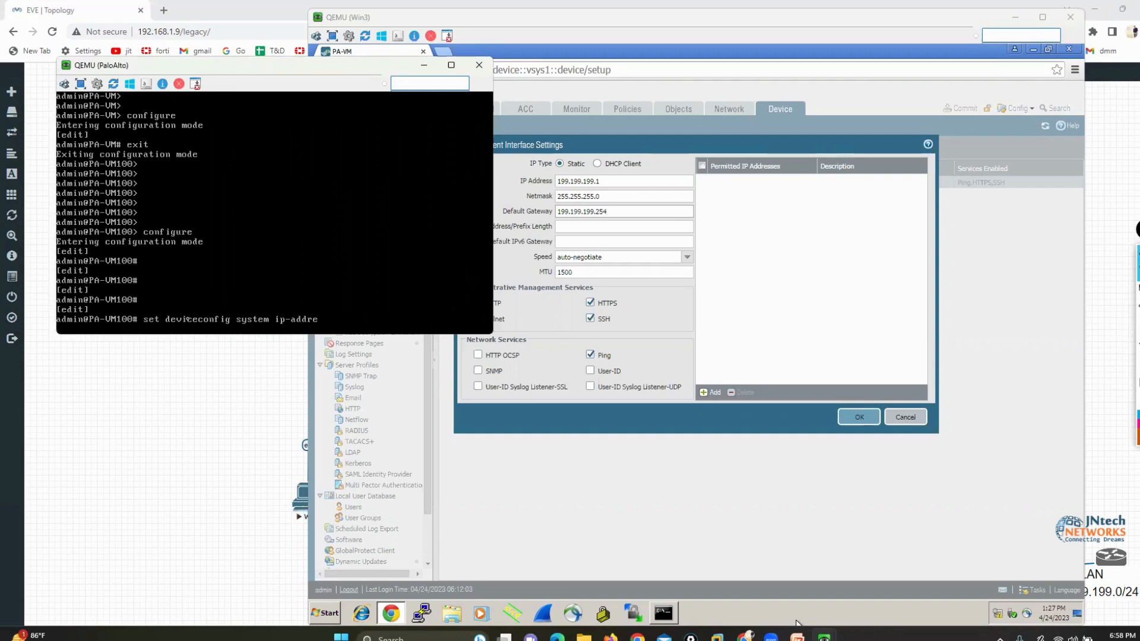
{"action": "key", "text": "BackSpace"}
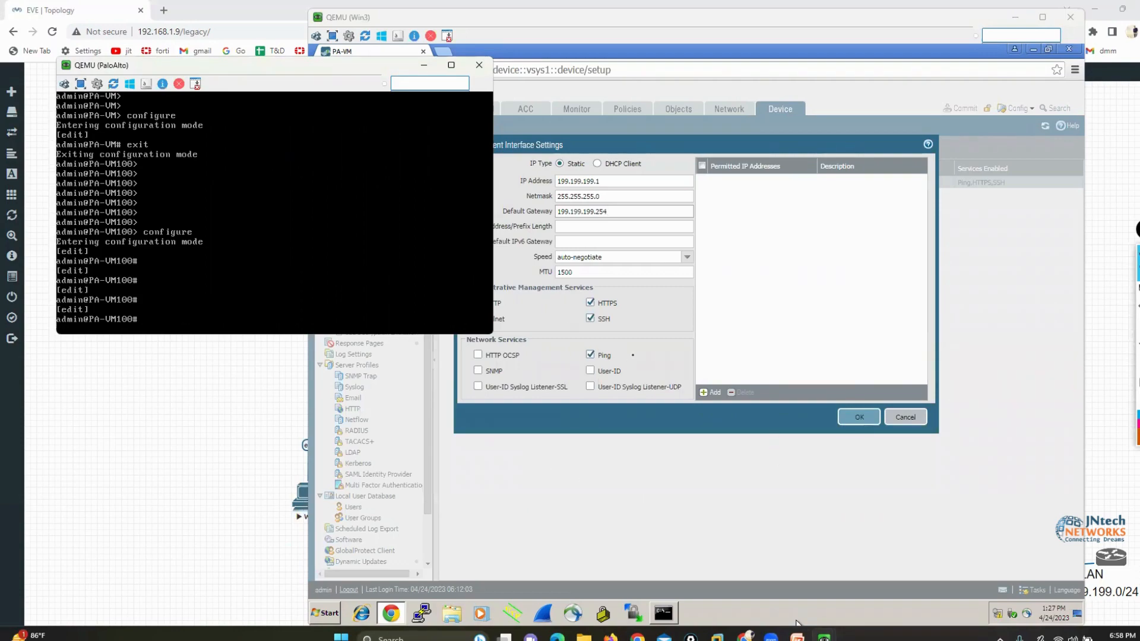
In the Win3 window, mark the HTTPS, SSH and Ping services in orange and enable HTTP for the management interface
{"action": "left_click", "coordinate": [658, 321]}
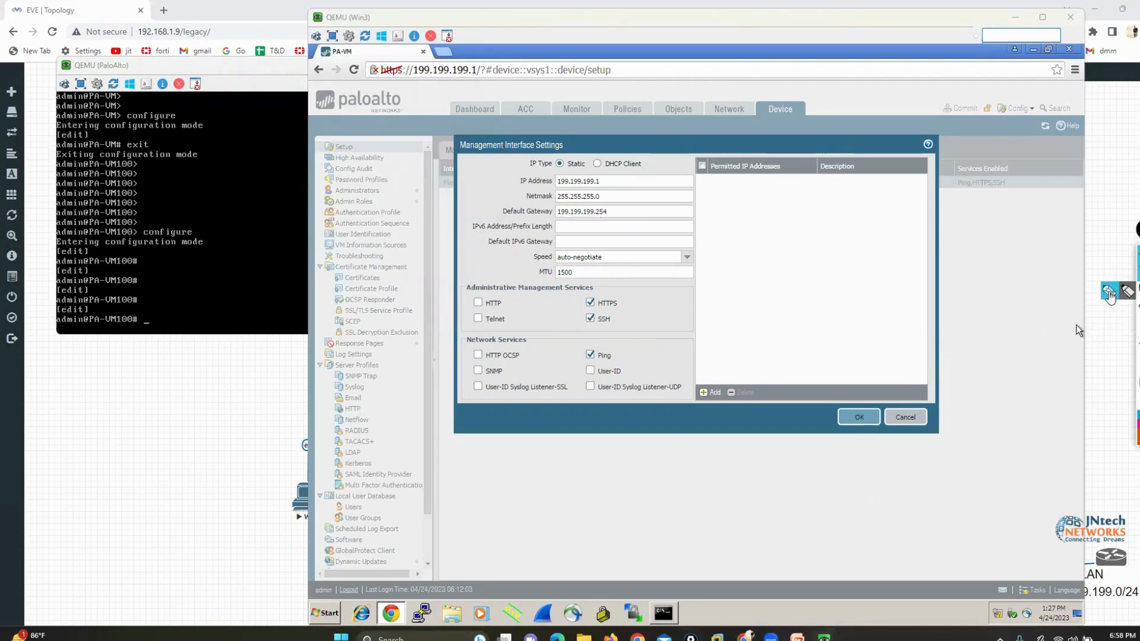
{"action": "mouse_move", "coordinate": [598, 290]}
{"action": "left_mouse_down"}
{"action": "mouse_move", "coordinate": [565, 296]}
{"action": "mouse_move", "coordinate": [567, 363]}
{"action": "mouse_move", "coordinate": [620, 365]}
{"action": "mouse_move", "coordinate": [633, 310]}
{"action": "mouse_move", "coordinate": [596, 292]}
{"action": "left_mouse_up"}
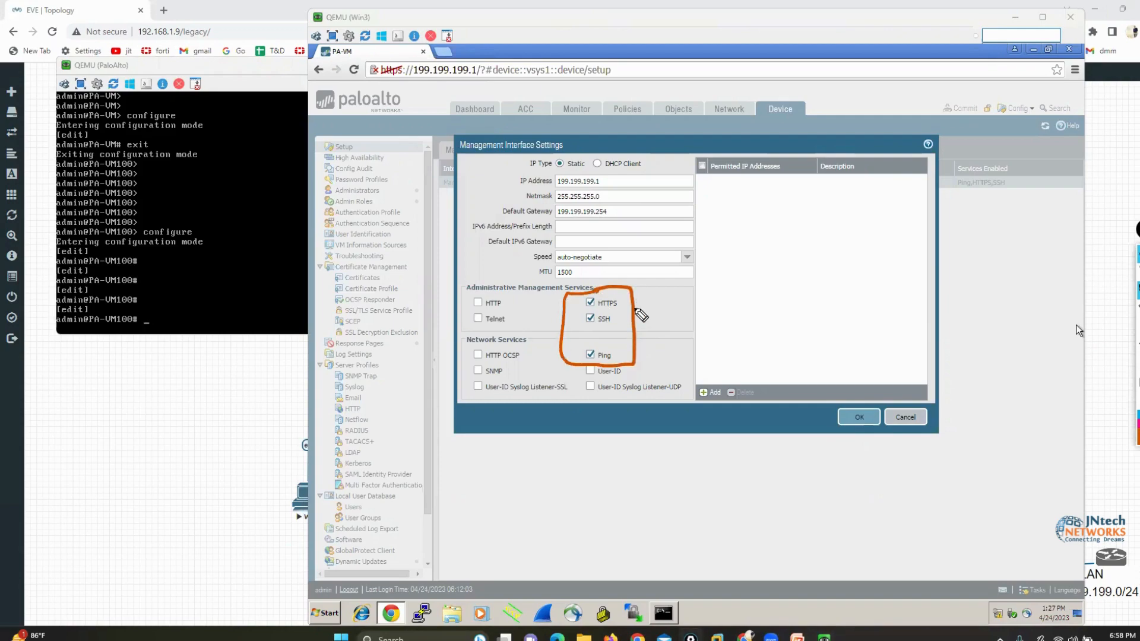
{"action": "left_click_drag", "start_coordinate": [636, 297], "coordinate": [647, 290]}
{"action": "mouse_move", "coordinate": [620, 317]}
{"action": "left_mouse_down"}
{"action": "mouse_move", "coordinate": [638, 317]}
{"action": "mouse_move", "coordinate": [656, 348]}
{"action": "left_mouse_up"}
{"action": "left_click", "coordinate": [478, 302]}
Outline the Permitted IP Addresses heading in orange and undo the outline
{"action": "mouse_move", "coordinate": [694, 149]}
{"action": "left_mouse_down"}
{"action": "mouse_move", "coordinate": [692, 191]}
{"action": "mouse_move", "coordinate": [921, 192]}
{"action": "mouse_move", "coordinate": [883, 139]}
{"action": "left_mouse_up"}
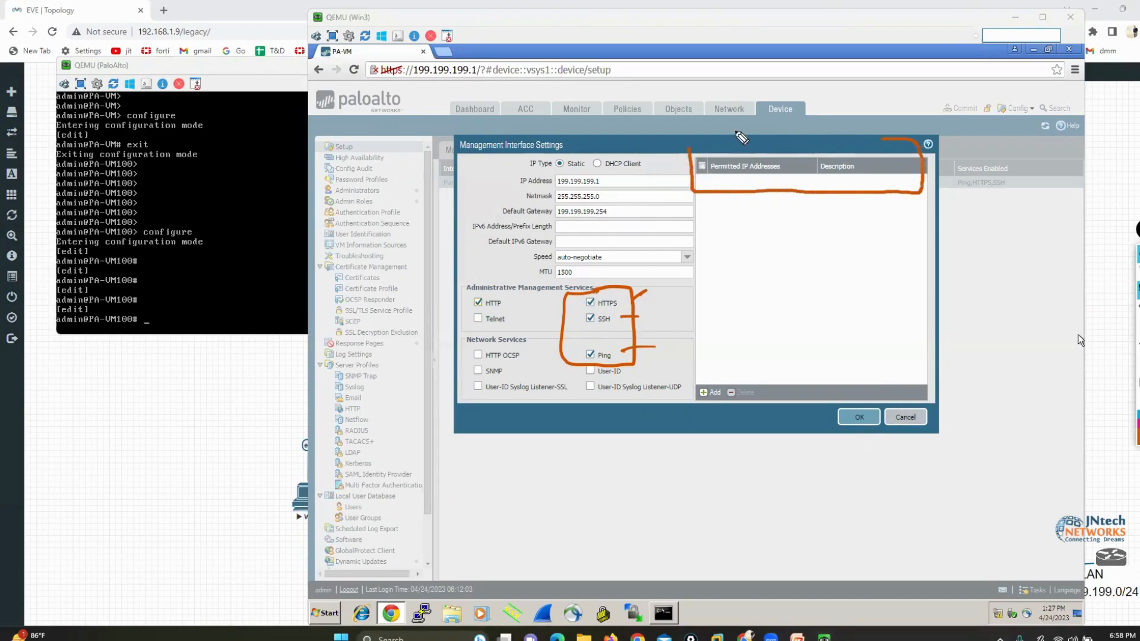
{"action": "left_click_drag", "start_coordinate": [741, 138], "coordinate": [696, 167]}
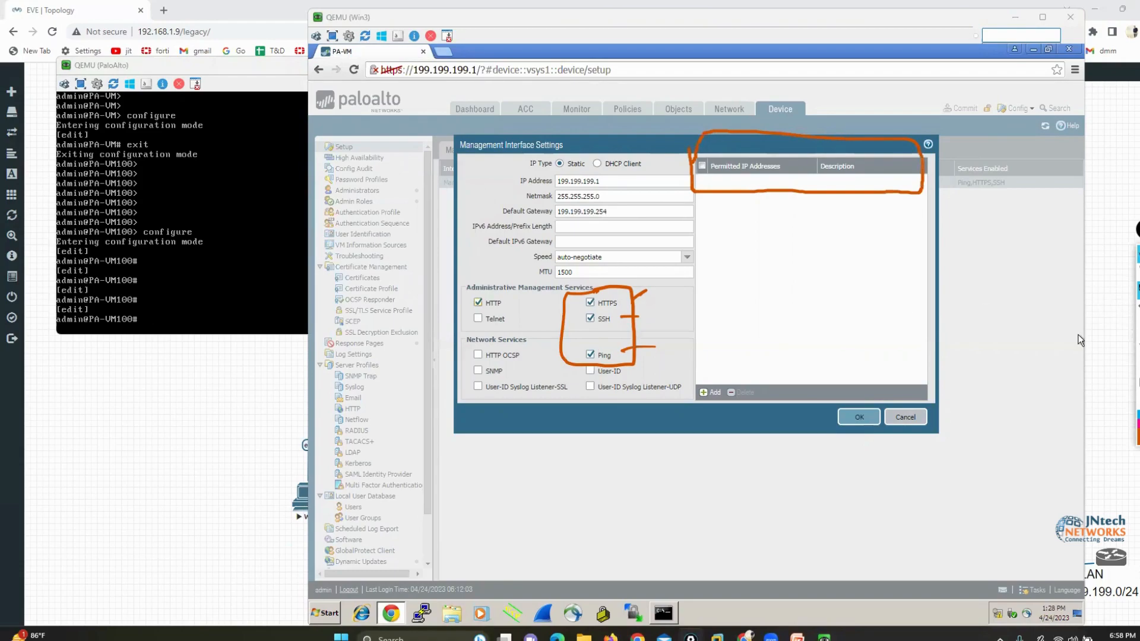
{"action": "key", "text": "ctrl+z"}
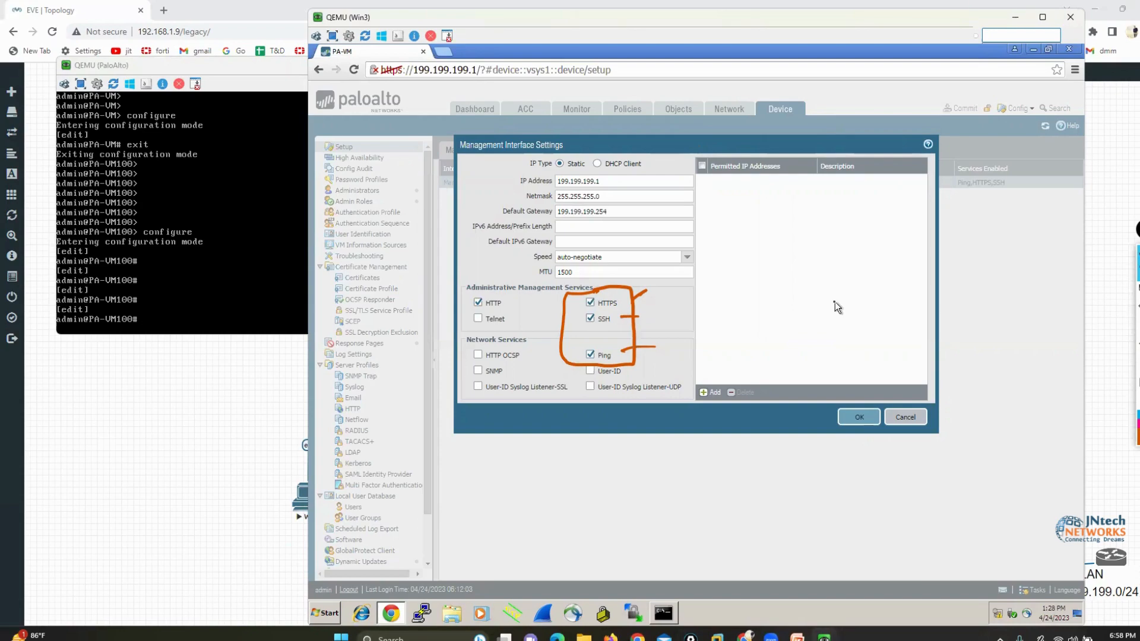
Add 199.199.199.55/32 to the management interface's permitted IP addresses
{"action": "left_click", "coordinate": [711, 392]}
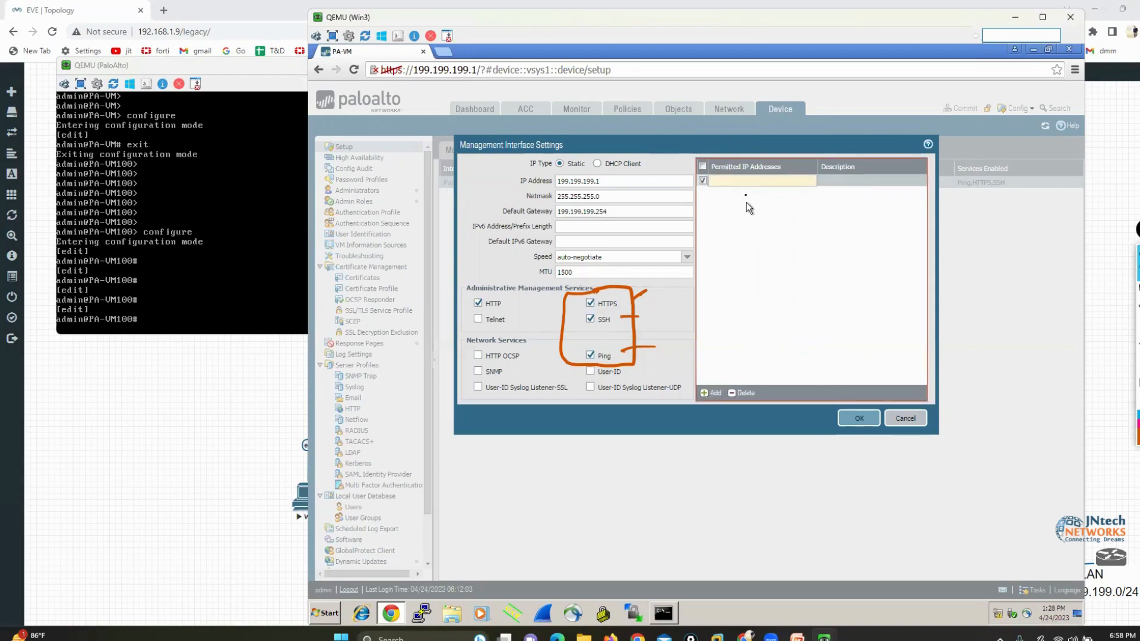
{"action": "left_click", "coordinate": [741, 185]}
{"action": "type", "text": "199.1"}
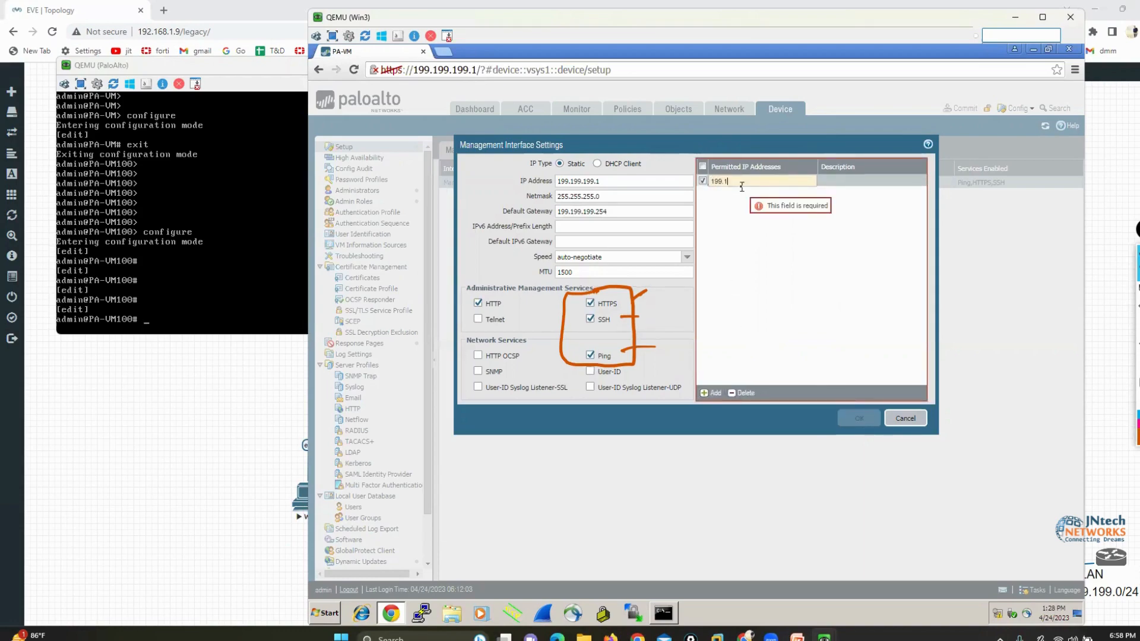
{"action": "type", "text": "99.199"}
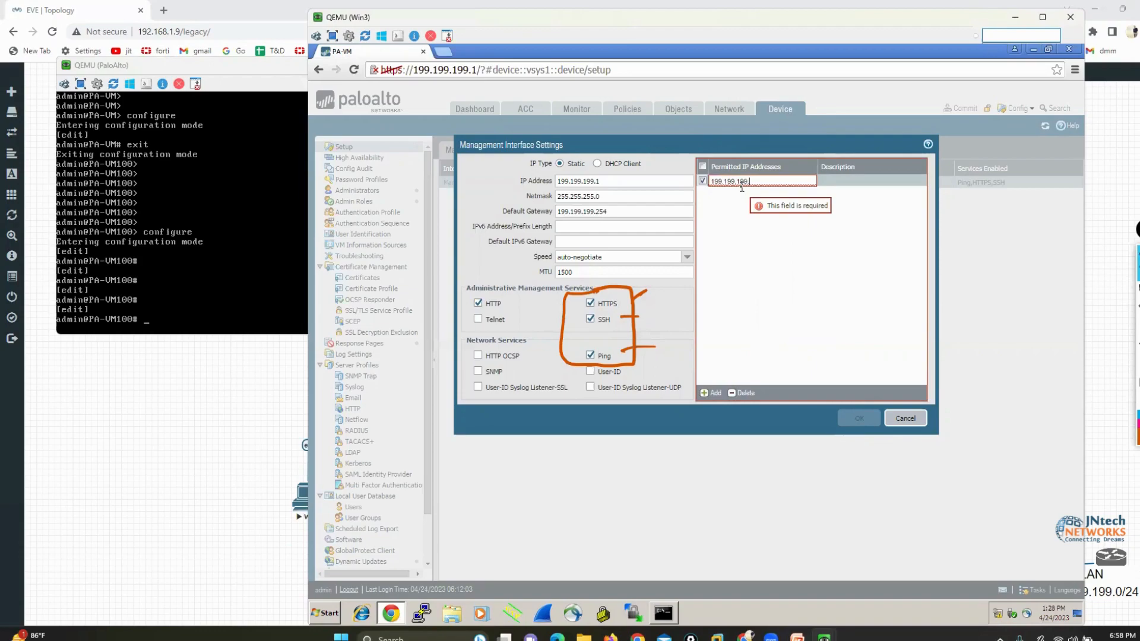
{"action": "type", "text": ".55/32"}
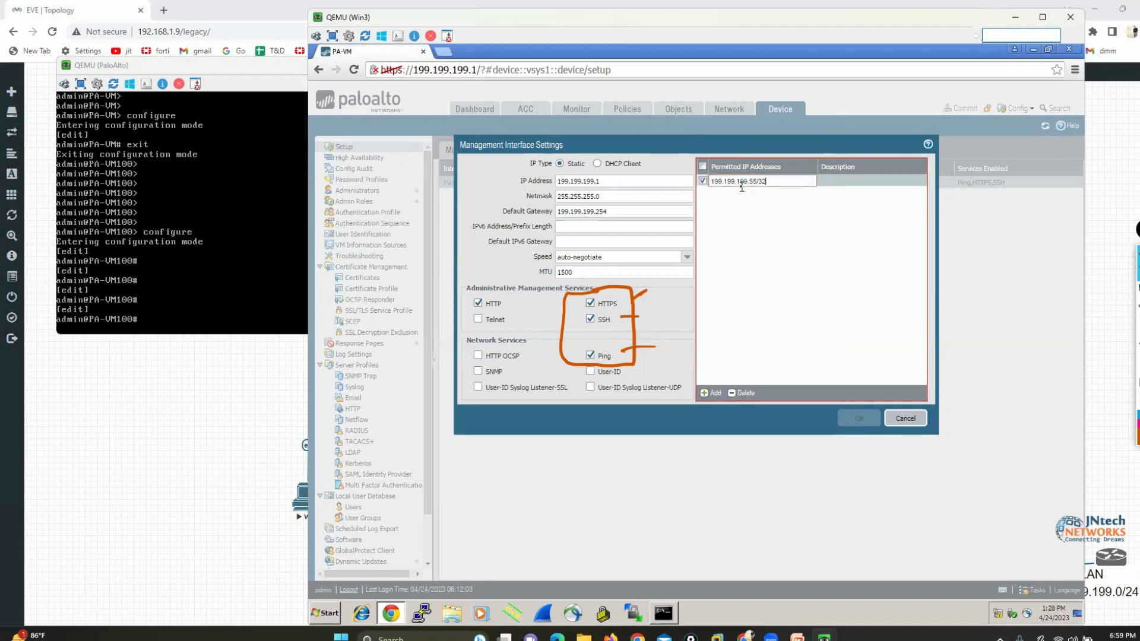
{"action": "left_click", "coordinate": [751, 256]}
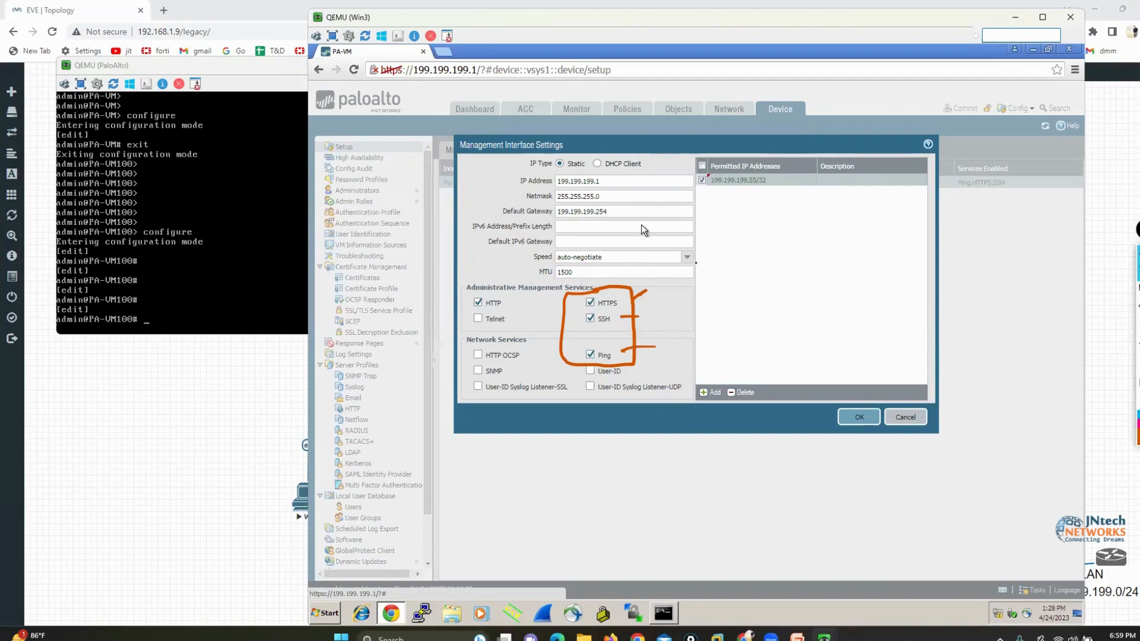
Save the management interface settings and commit the admin's changes to the firewall
{"action": "left_click", "coordinate": [859, 416]}
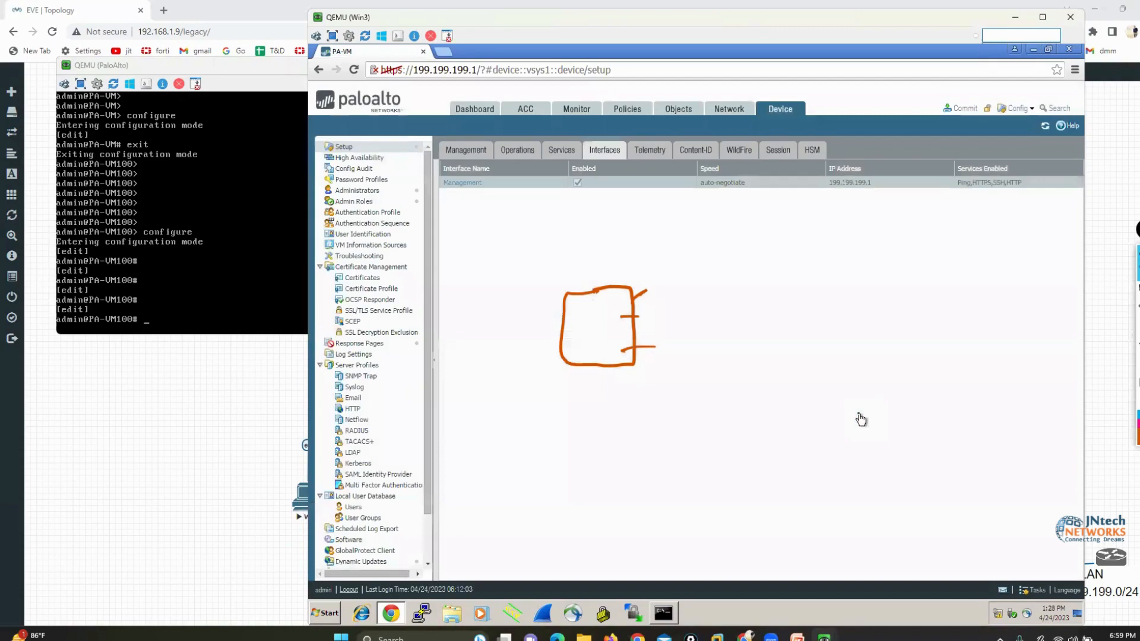
{"action": "left_click", "coordinate": [957, 107]}
{"action": "left_click", "coordinate": [811, 485]}
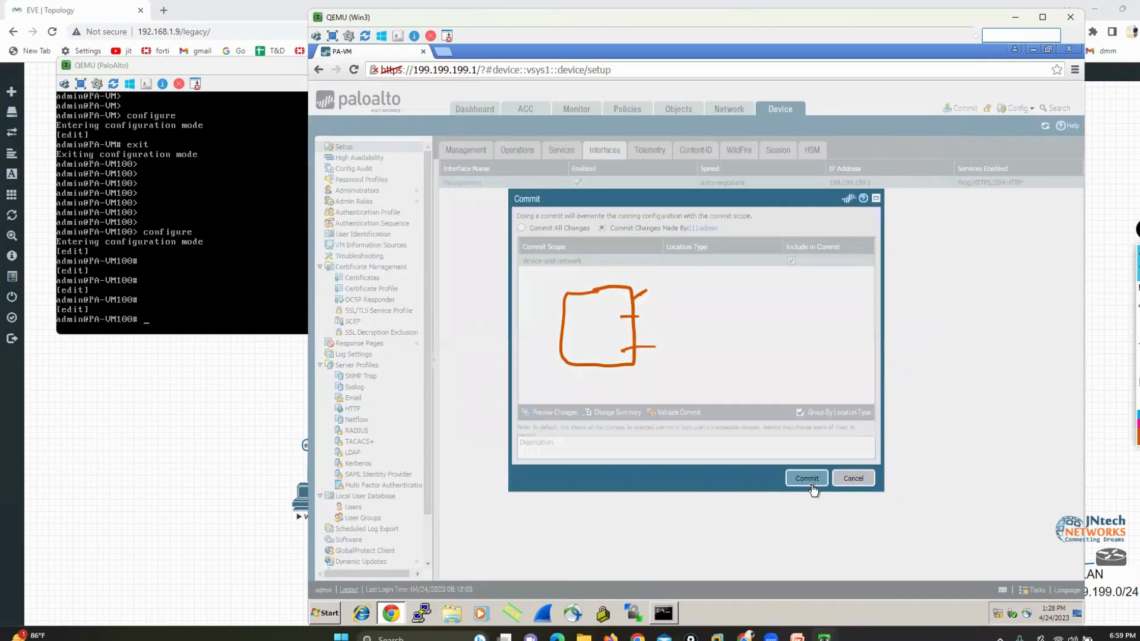
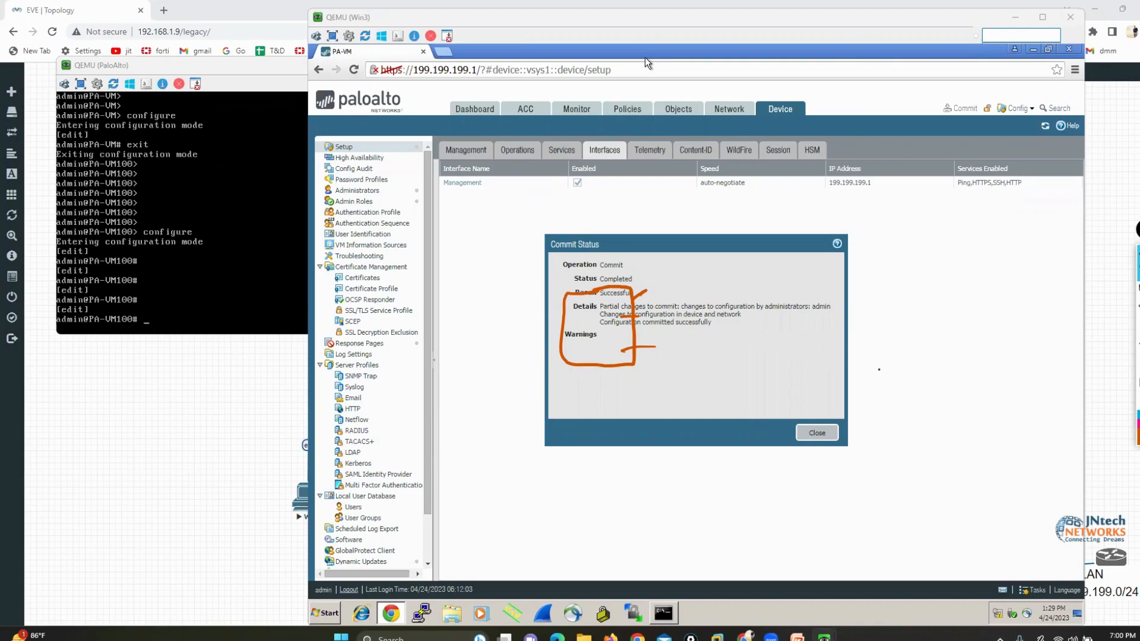
Clear the orange annotations and close the commit status dialog
{"action": "left_click", "coordinate": [879, 369]}
{"action": "left_click", "coordinate": [1137, 344]}
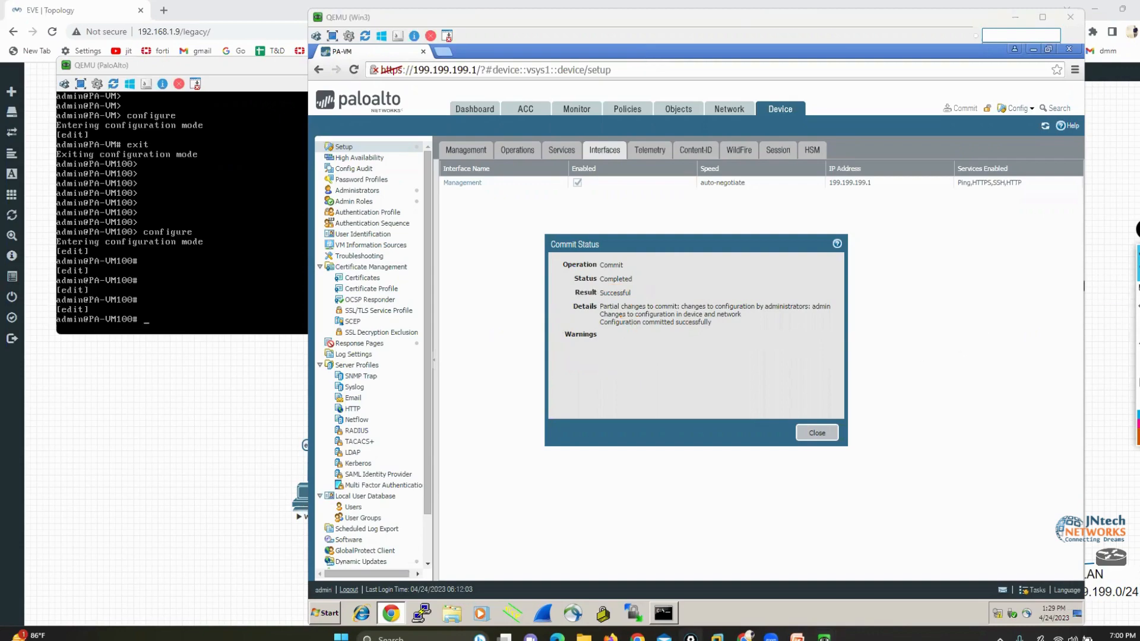
{"action": "left_click", "coordinate": [811, 433]}
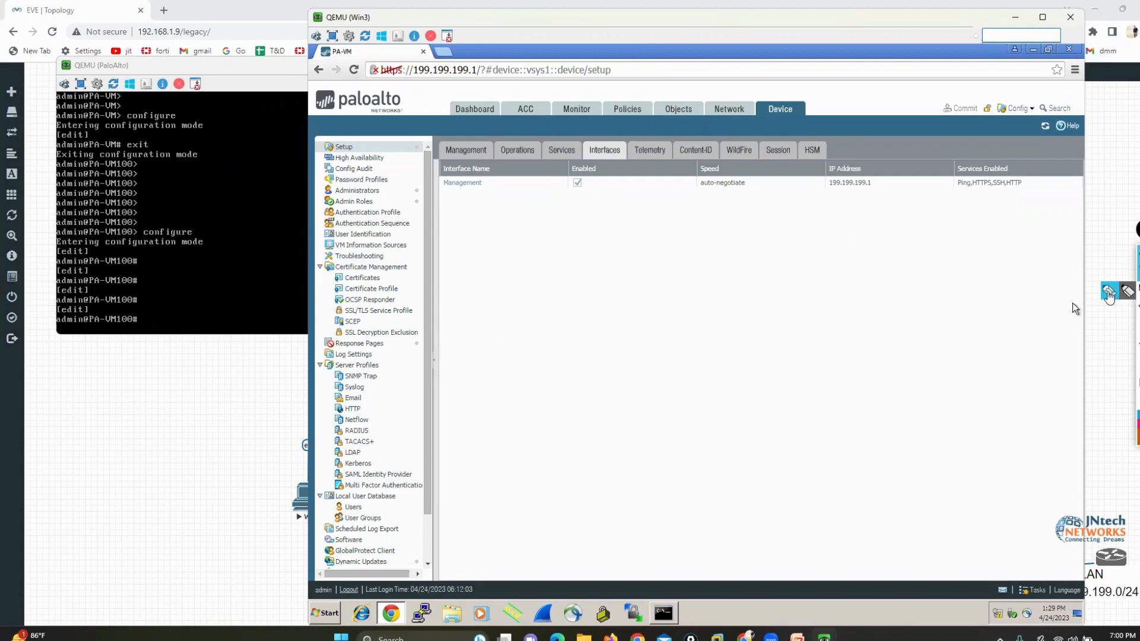
Outline HTTP in the management interface's Services Enabled column in orange, and clear the outline
{"action": "left_click", "coordinate": [1111, 292]}
{"action": "mouse_move", "coordinate": [1005, 190]}
{"action": "left_mouse_down"}
{"action": "mouse_move", "coordinate": [1030, 191]}
{"action": "mouse_move", "coordinate": [1018, 174]}
{"action": "mouse_move", "coordinate": [999, 191]}
{"action": "left_mouse_up"}
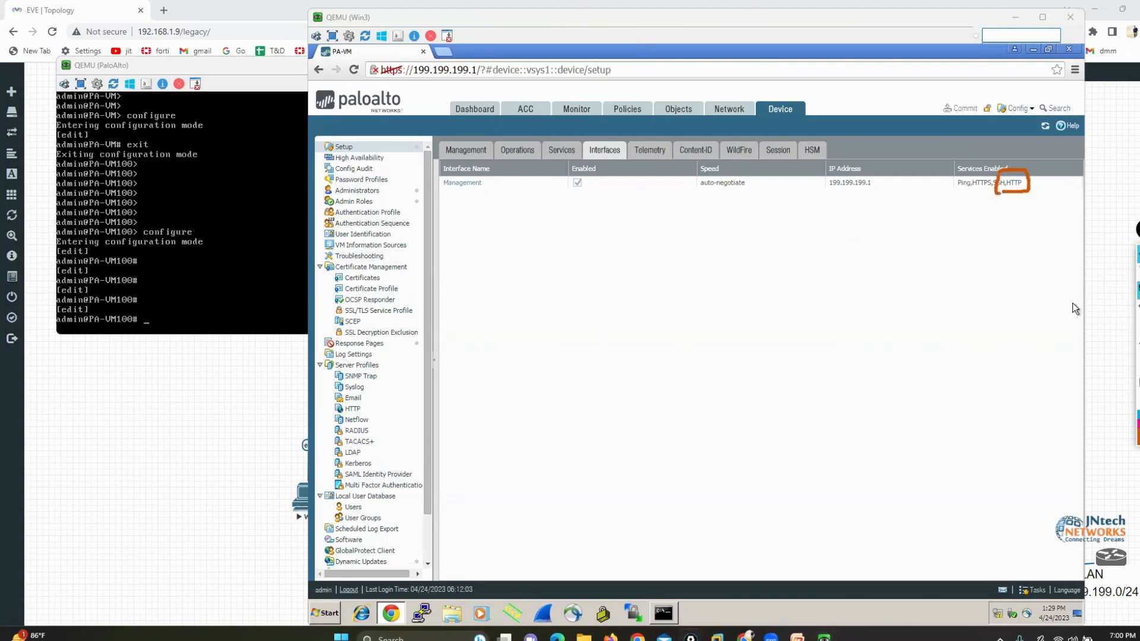
{"action": "left_click", "coordinate": [1138, 401]}
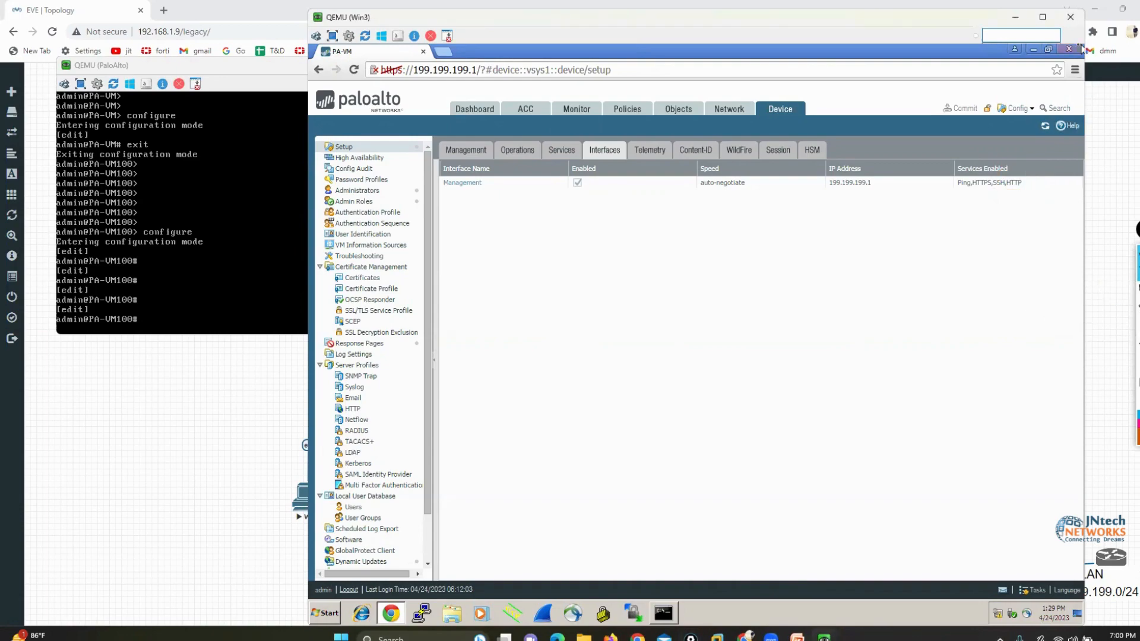
{"action": "left_click", "coordinate": [353, 70]}
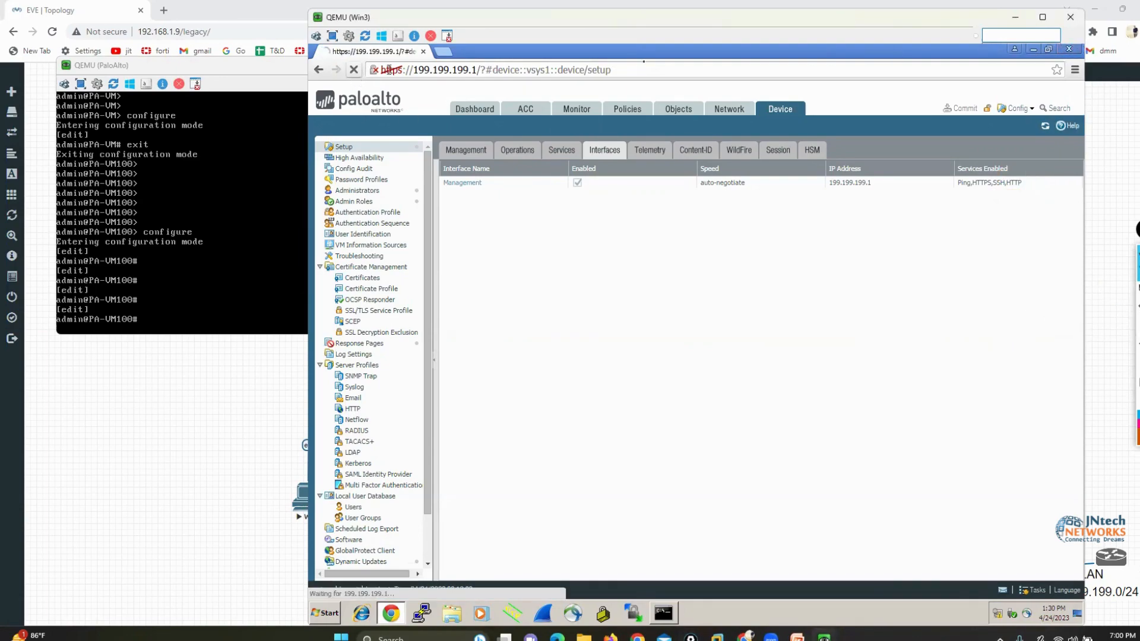
{"action": "left_click", "coordinate": [1068, 51]}
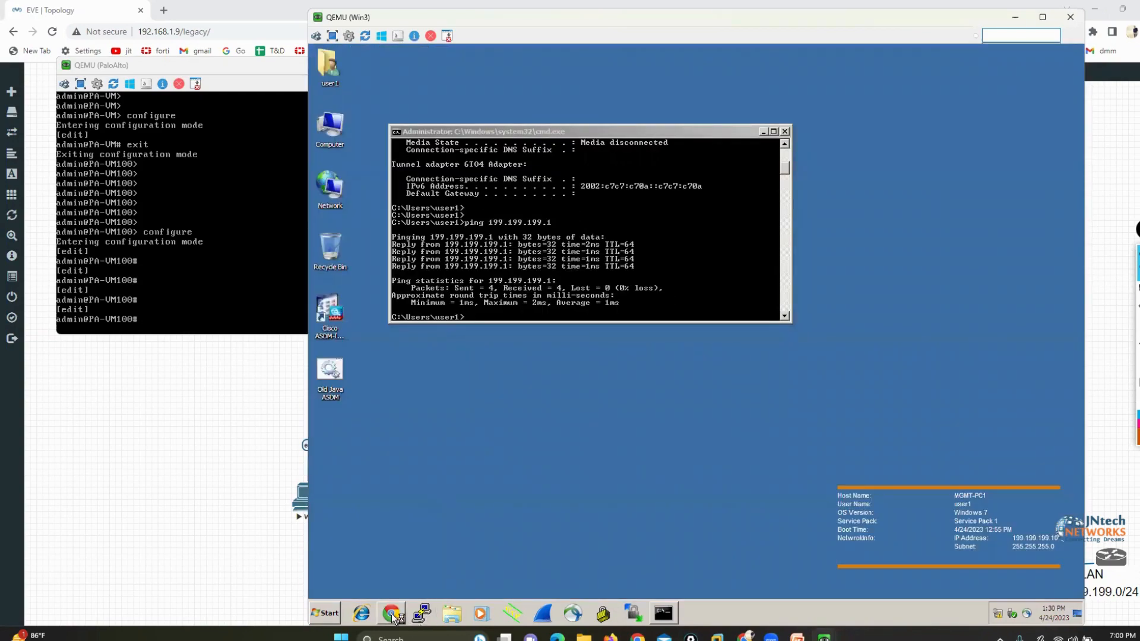
{"action": "left_click", "coordinate": [391, 617]}
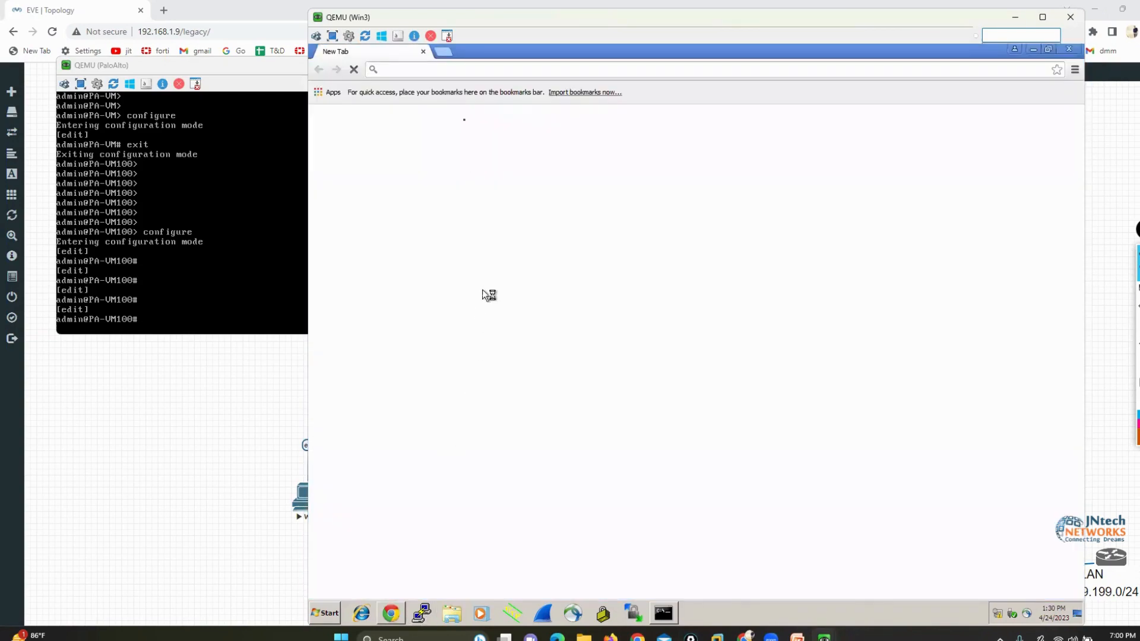
{"action": "type", "text": "19"}
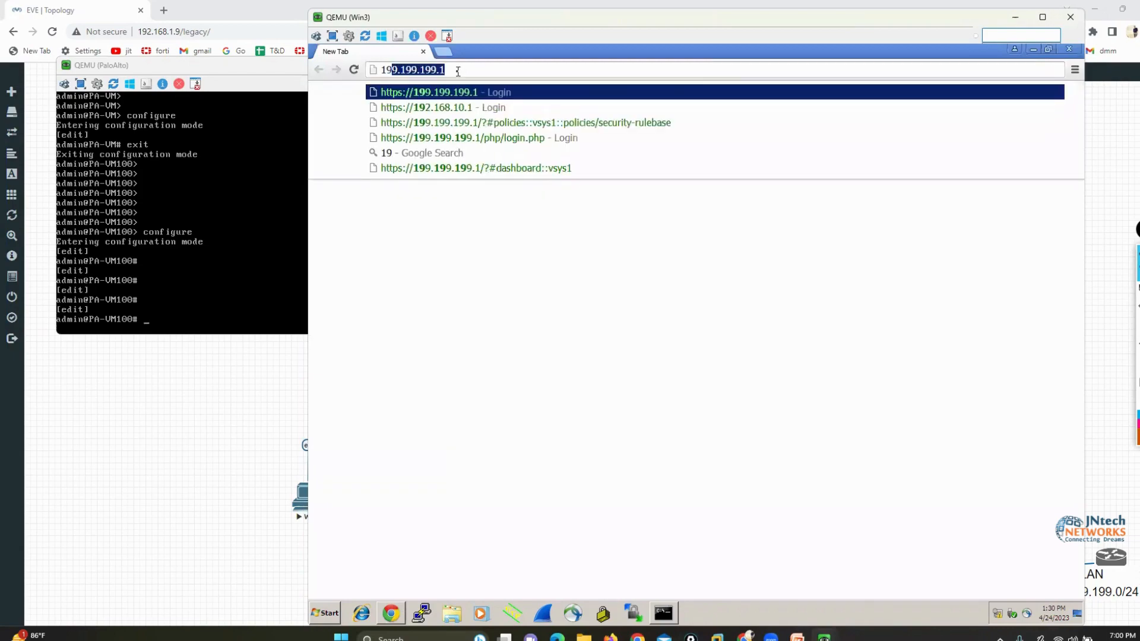
{"action": "key", "text": "Return"}
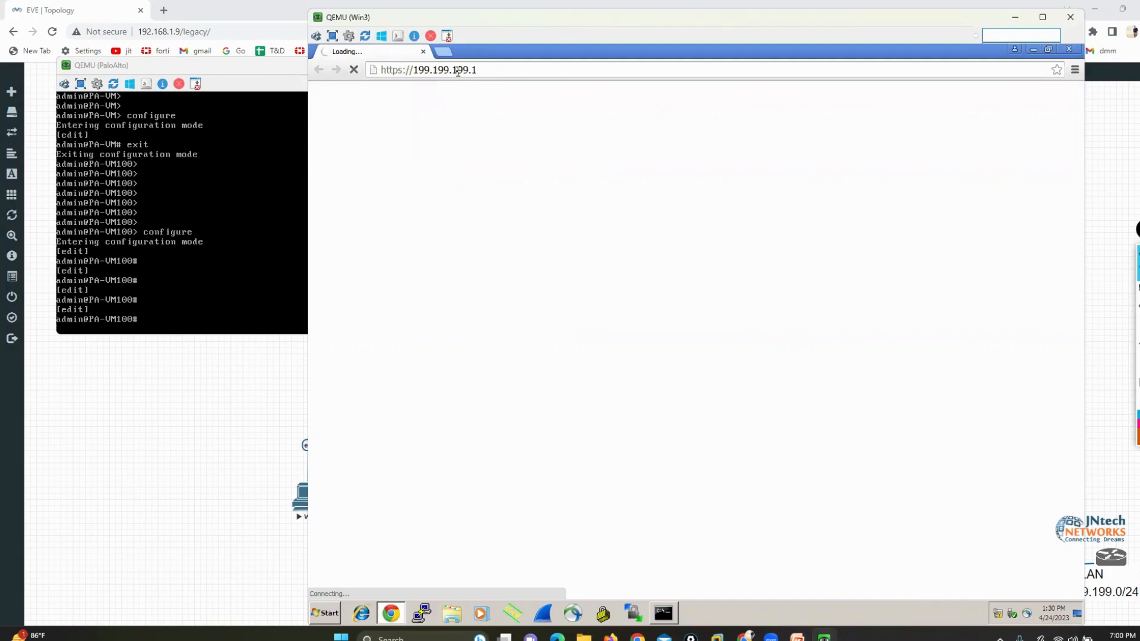
Ping 199.199.199.1 from the Win3 command prompt, shift its window off the web page, and stop the ping
{"action": "left_click", "coordinate": [674, 611]}
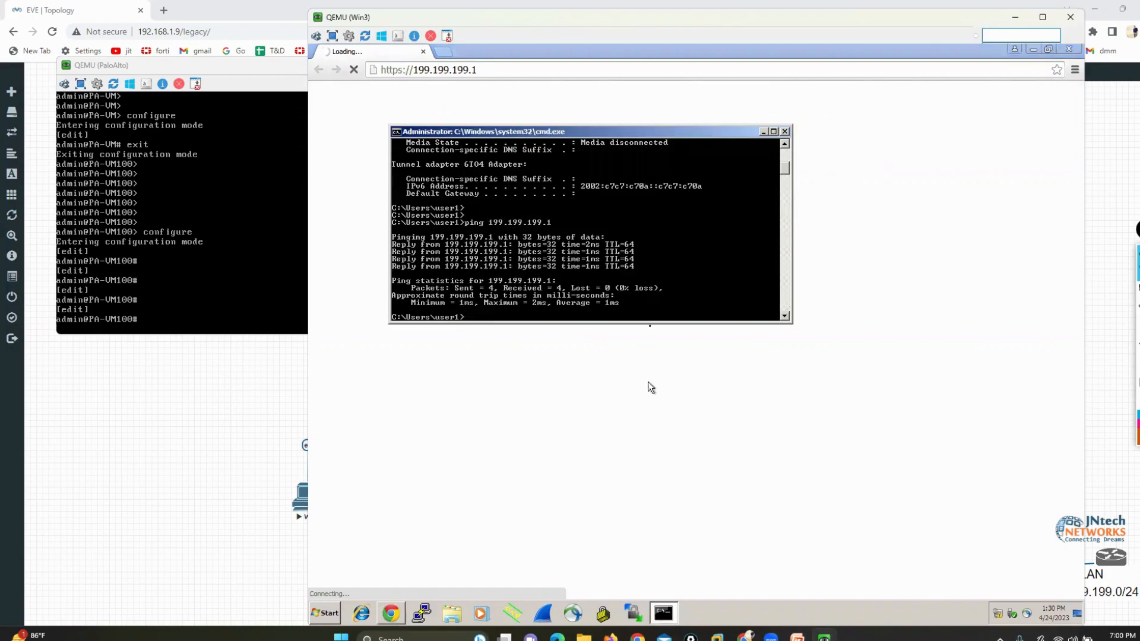
{"action": "key", "text": "Up"}
{"action": "key", "text": "Return"}
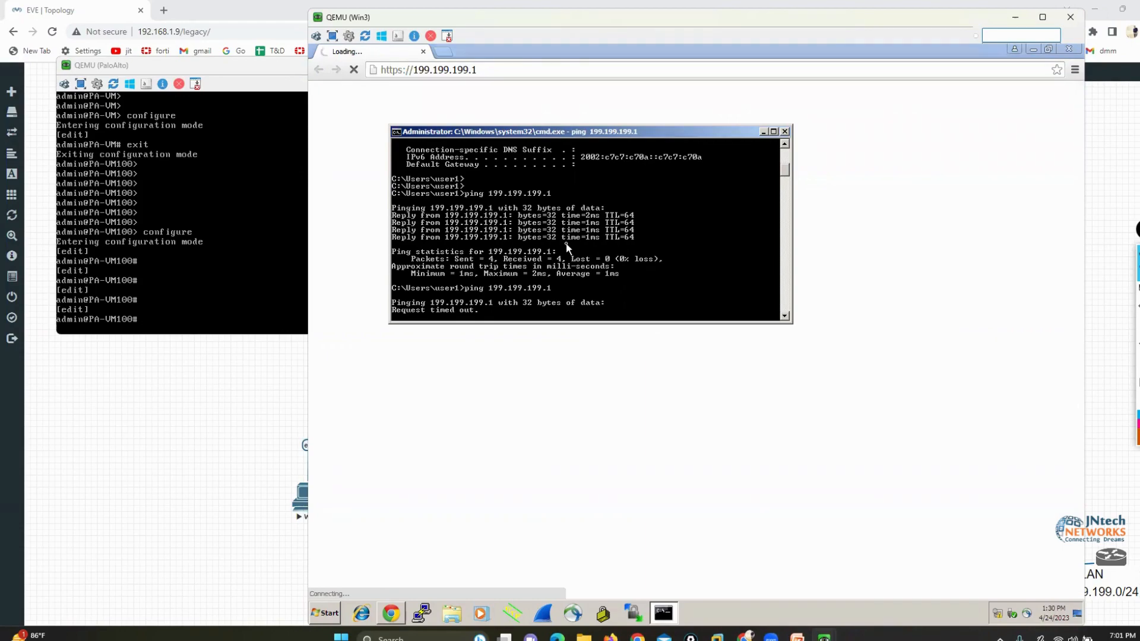
{"action": "left_click_drag", "start_coordinate": [522, 129], "coordinate": [733, 352]}
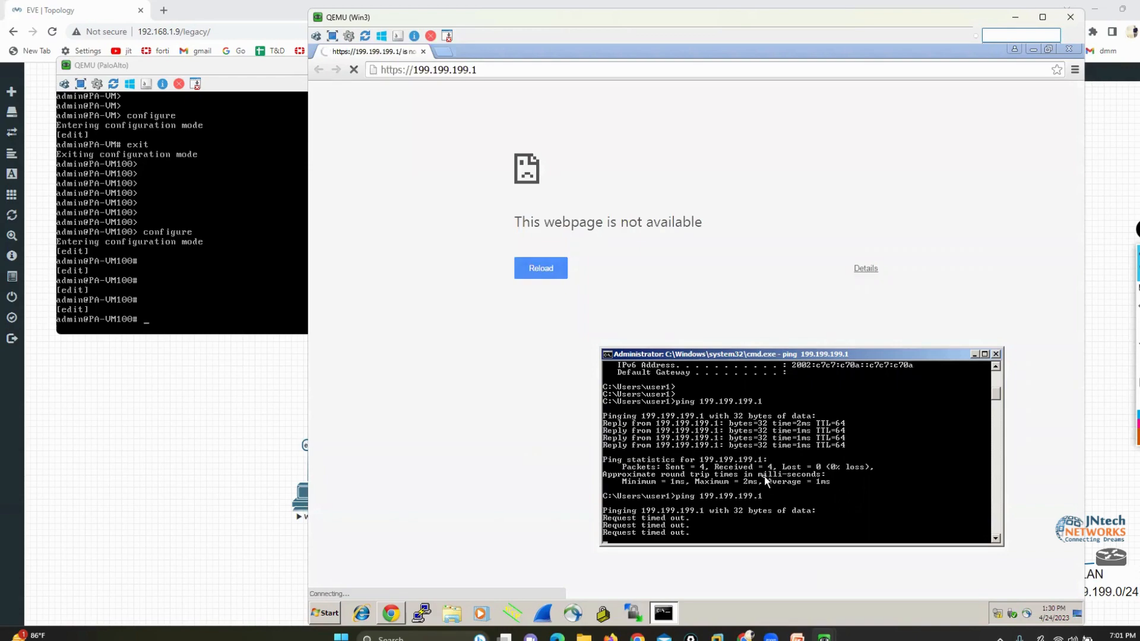
{"action": "key", "text": "ctrl+c"}
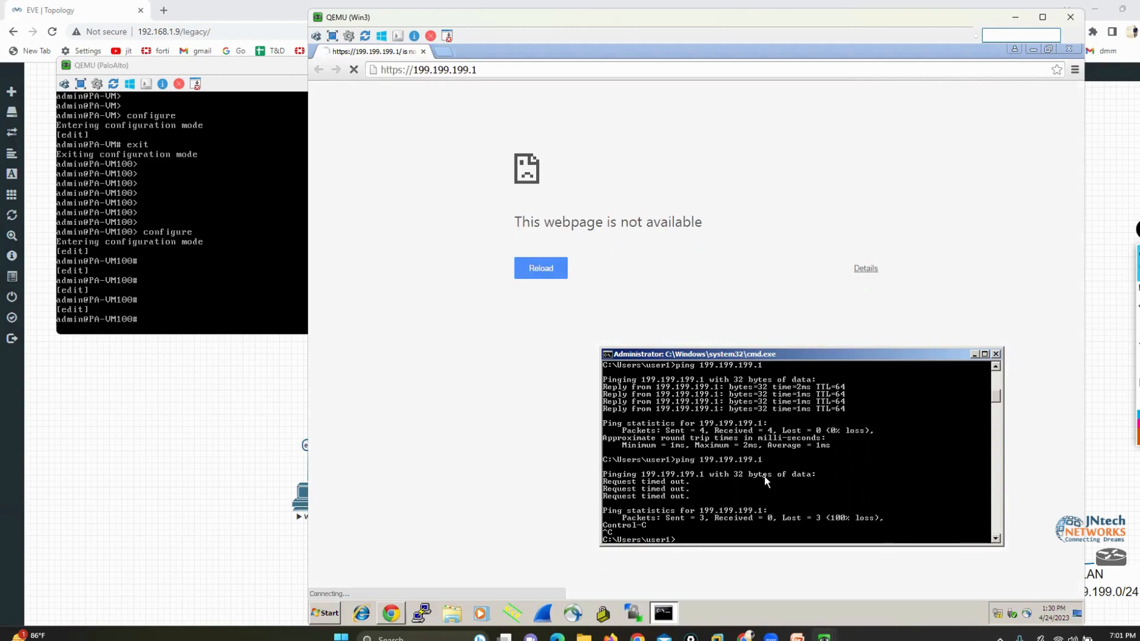
Open Network Connections with ncpa.cpl and set the Local Area Connection's IPv4 address to 199.199.199.50
{"action": "type", "text": "ncpa.cpl"}
{"action": "key", "text": "Return"}
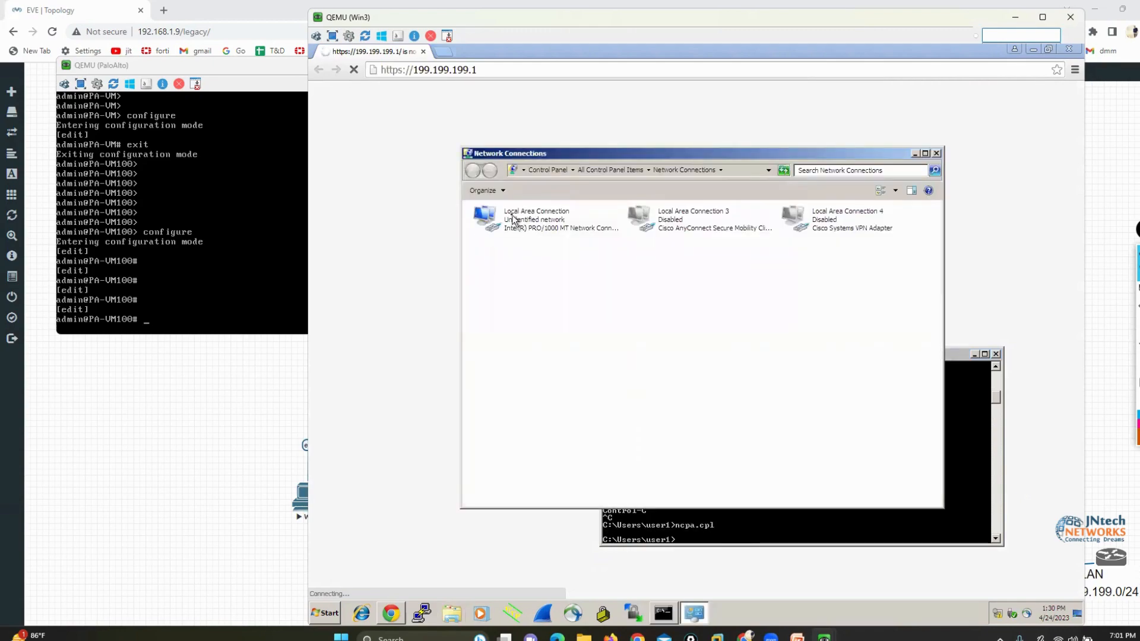
{"action": "right_click", "coordinate": [512, 215]}
{"action": "left_click", "coordinate": [549, 313]}
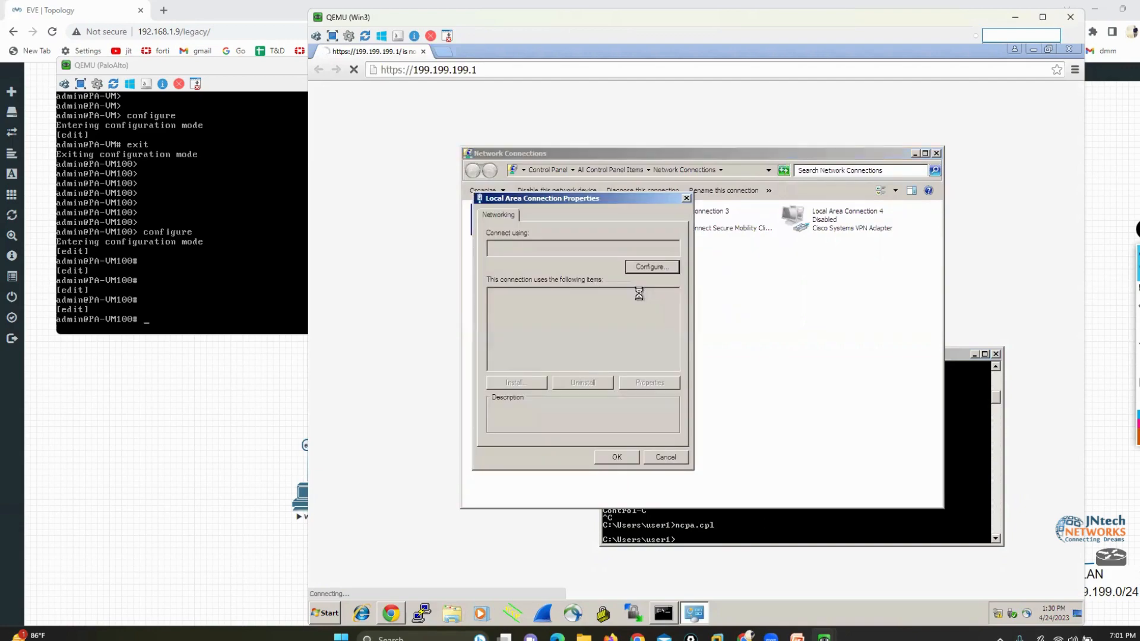
{"action": "left_click", "coordinate": [617, 337]}
{"action": "left_click", "coordinate": [631, 382]}
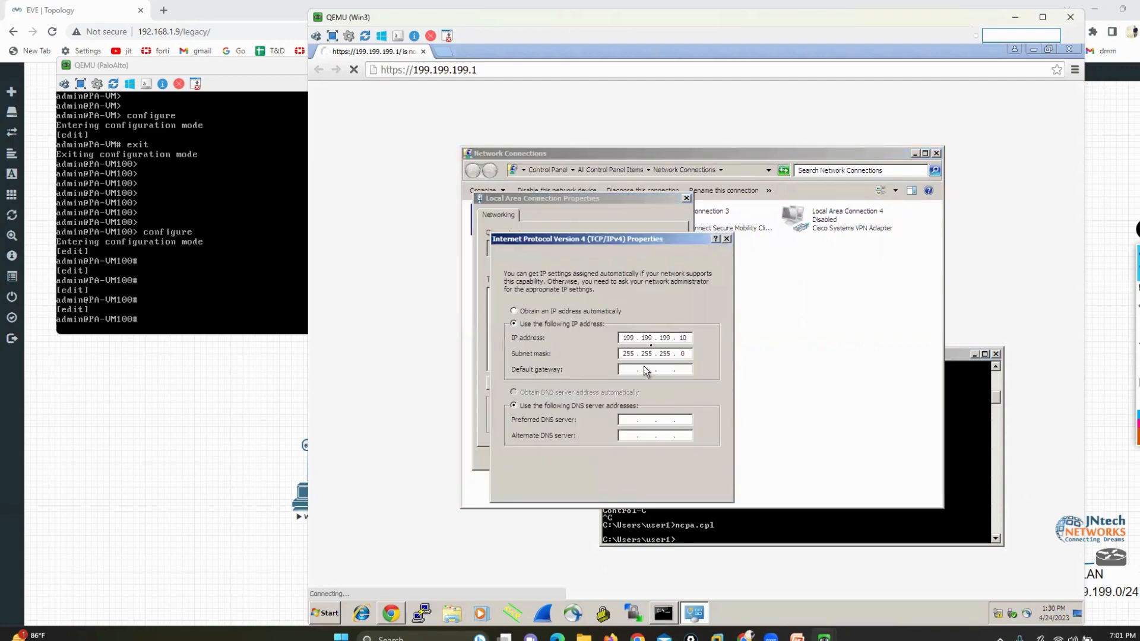
{"action": "left_click", "coordinate": [688, 339]}
{"action": "key", "text": "BackSpace"}
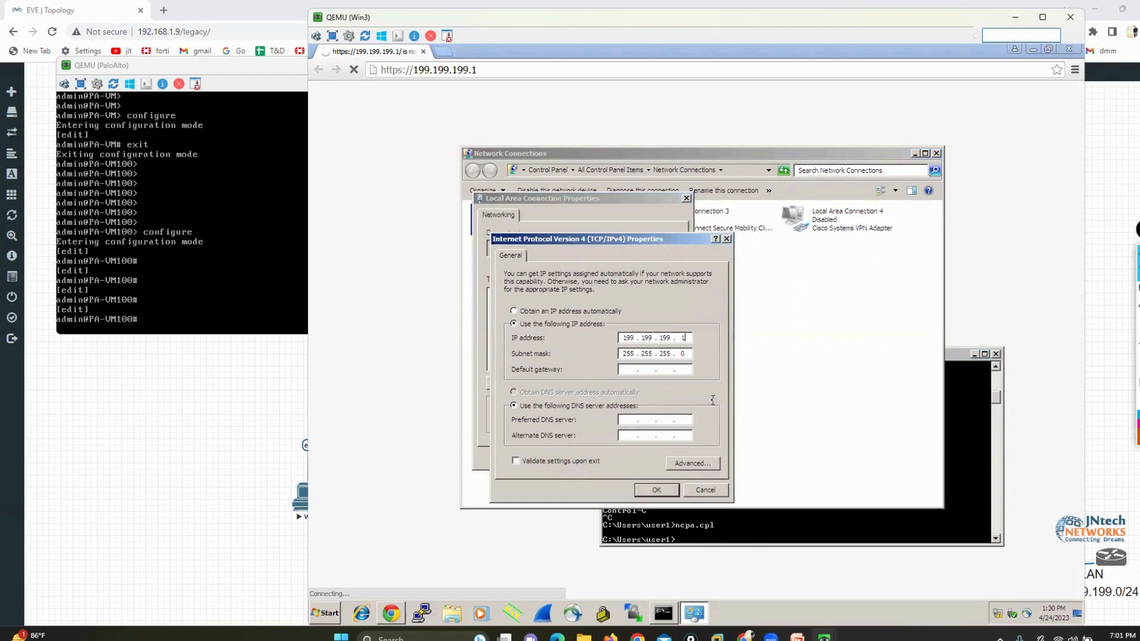
{"action": "type", "text": "50"}
{"action": "left_click", "coordinate": [655, 490]}
{"action": "left_click", "coordinate": [619, 455]}
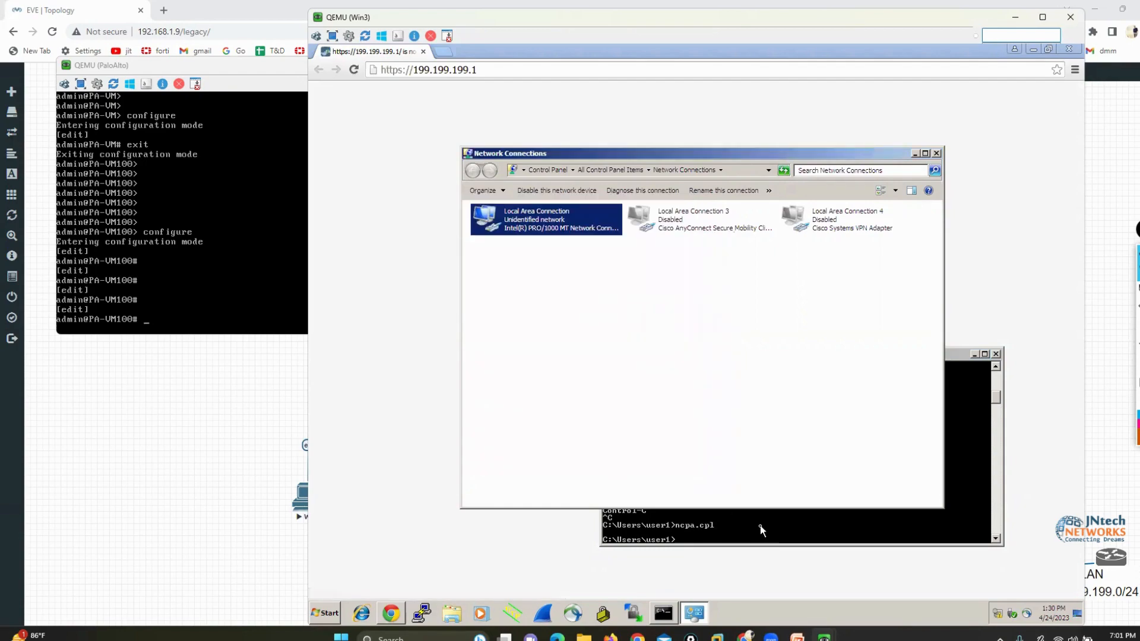
Check the PC's IP configuration with ipconfig, running the command twice in the command prompt
{"action": "left_click", "coordinate": [762, 529]}
{"action": "type", "text": "ipconfig"}
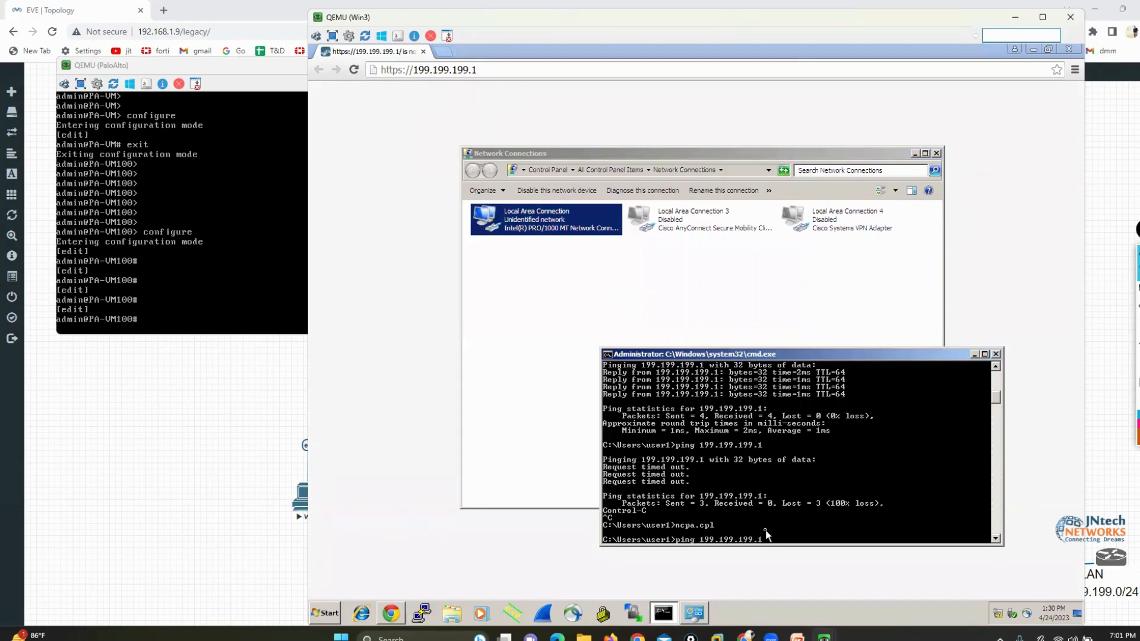
{"action": "key", "text": "Return"}
{"action": "key", "text": "Return"}
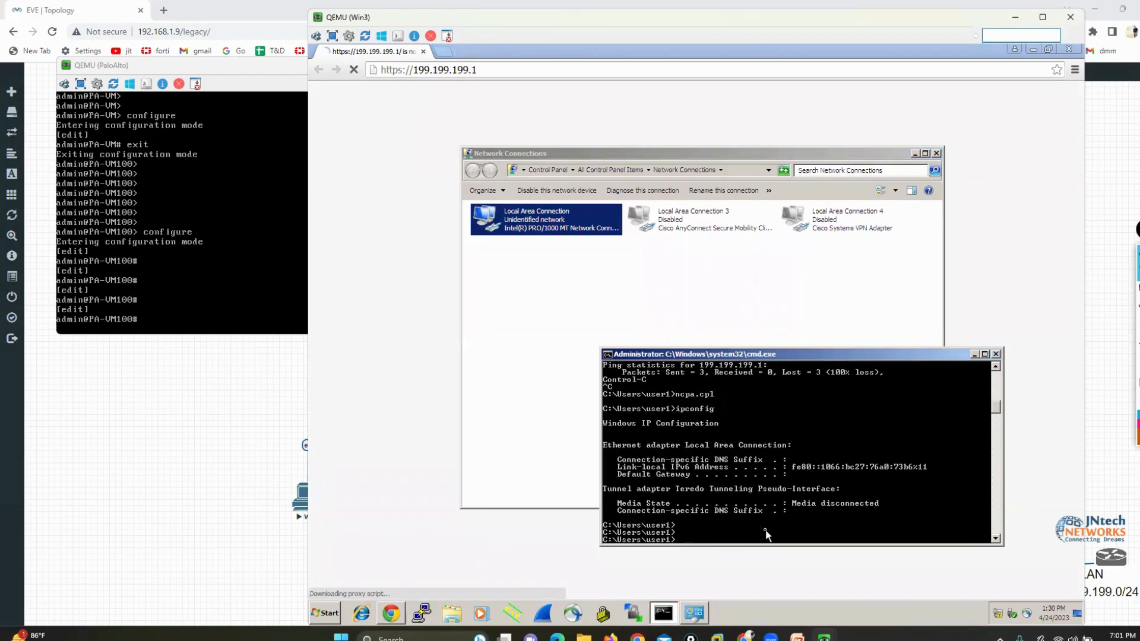
{"action": "key", "text": "Up"}
{"action": "key", "text": "Return"}
Ping the firewall at 199.199.199.1 from the PC's 199.199.199.50 address
{"action": "key", "text": "Up"}
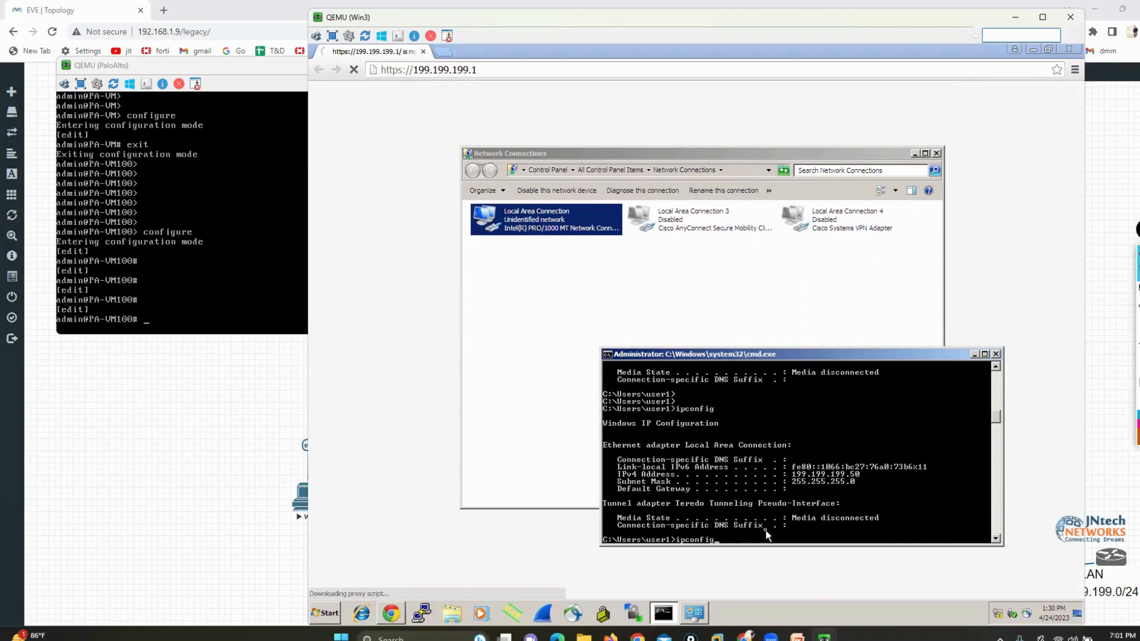
{"action": "key", "text": "Up"}
{"action": "key", "text": "Up"}
{"action": "key", "text": "Down"}
{"action": "key", "text": "Return"}
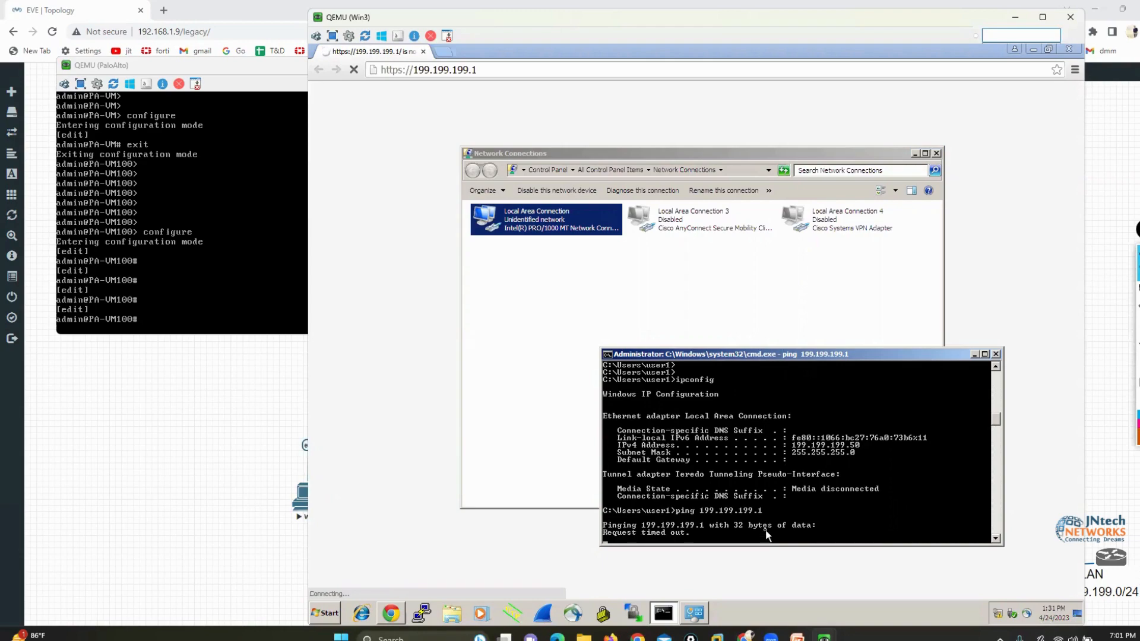
Change the Local Area Connection's IPv4 address to 199.199.199.55 and close its properties
{"action": "right_click", "coordinate": [526, 225]}
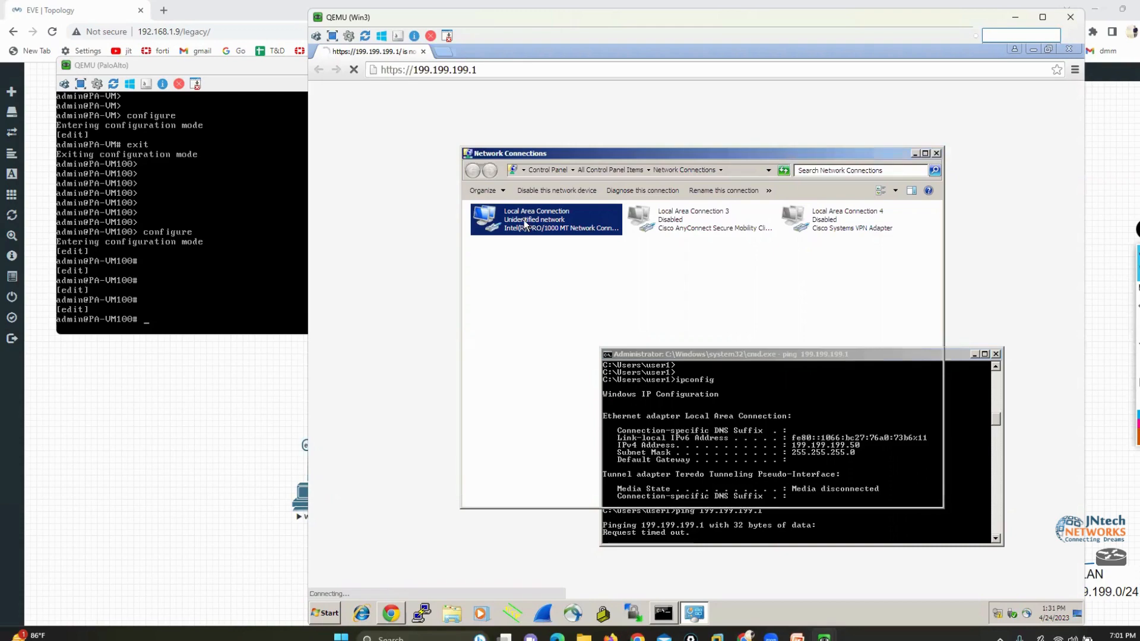
{"action": "left_click", "coordinate": [554, 318]}
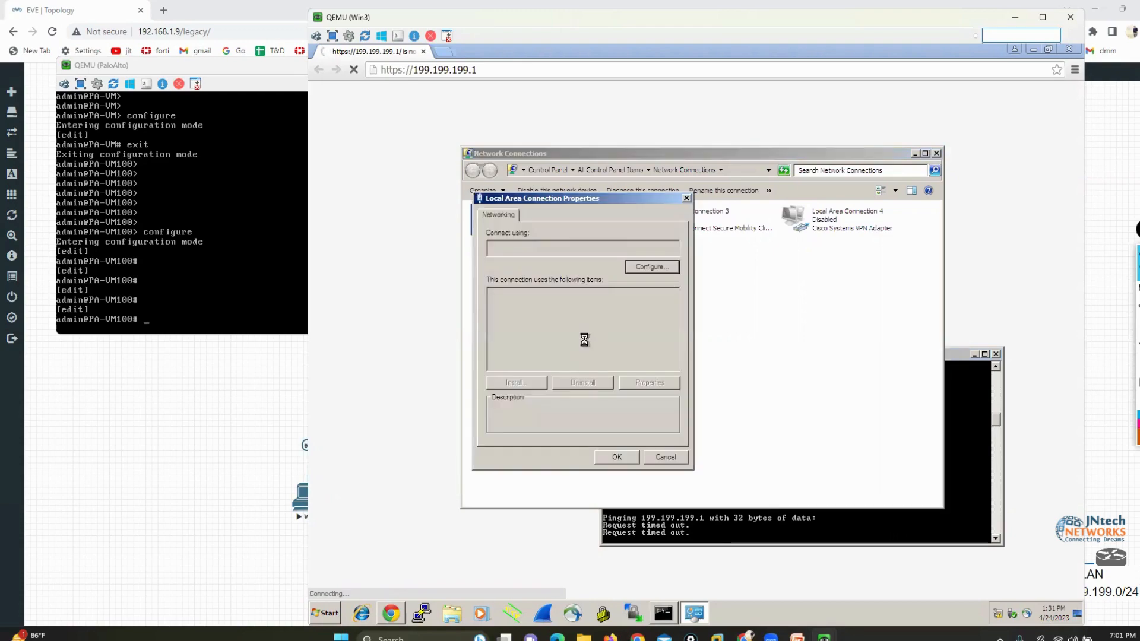
{"action": "left_click", "coordinate": [612, 345]}
{"action": "left_click", "coordinate": [639, 385]}
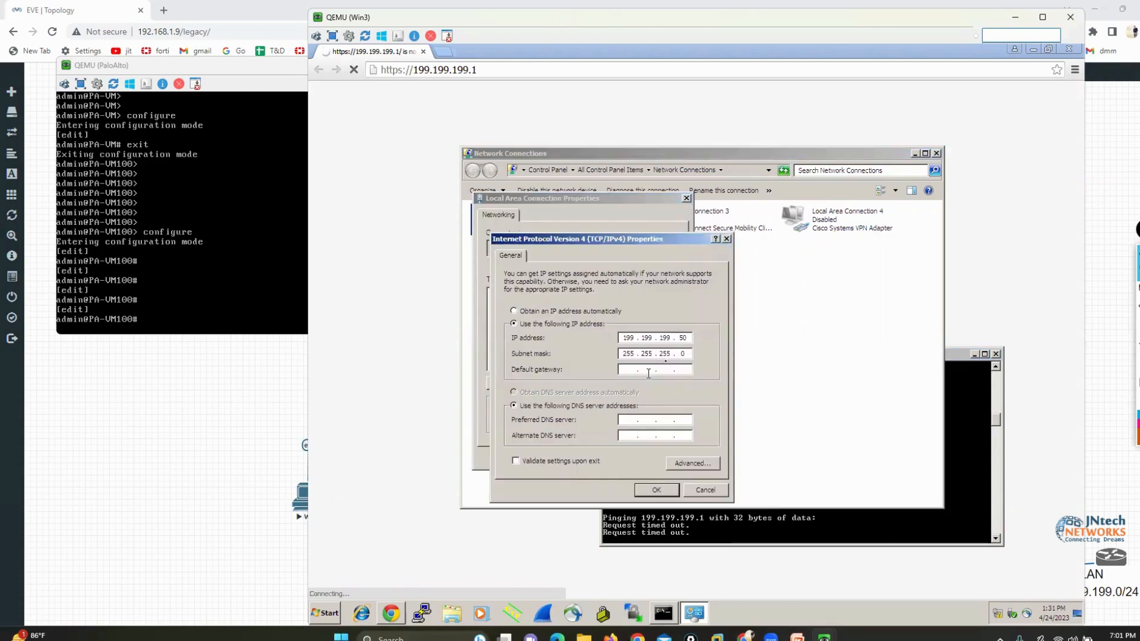
{"action": "key", "text": "BackSpace"}
{"action": "type", "text": "5"}
{"action": "left_click", "coordinate": [655, 490]}
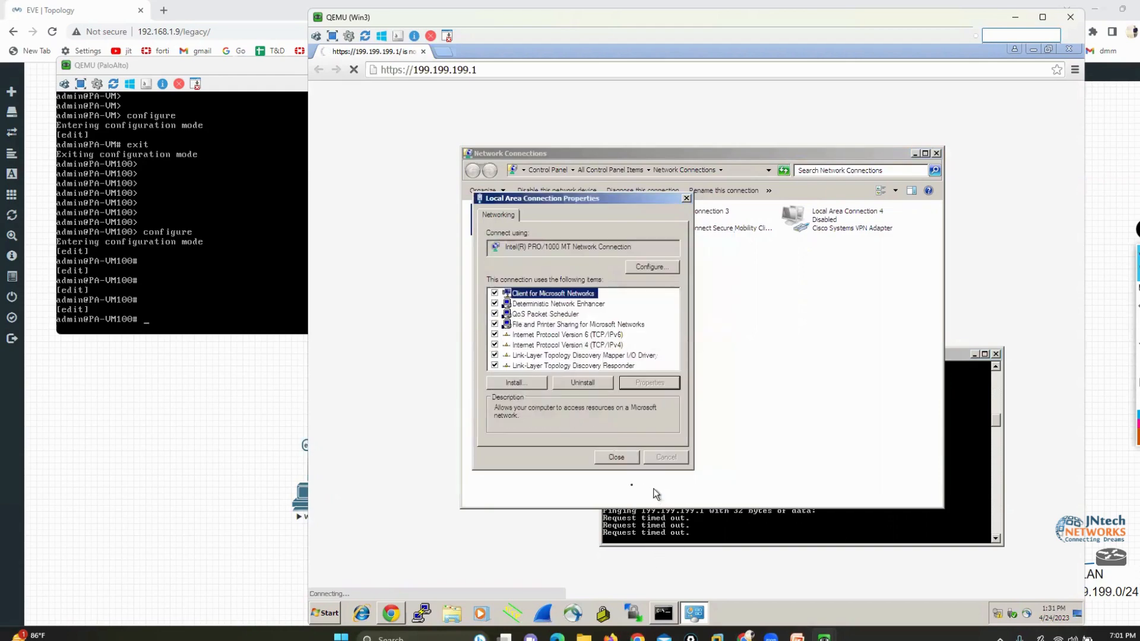
{"action": "left_click", "coordinate": [610, 458]}
Ping 199.199.199.1 again from the command prompt and reload the firewall's web page
{"action": "left_click", "coordinate": [736, 525]}
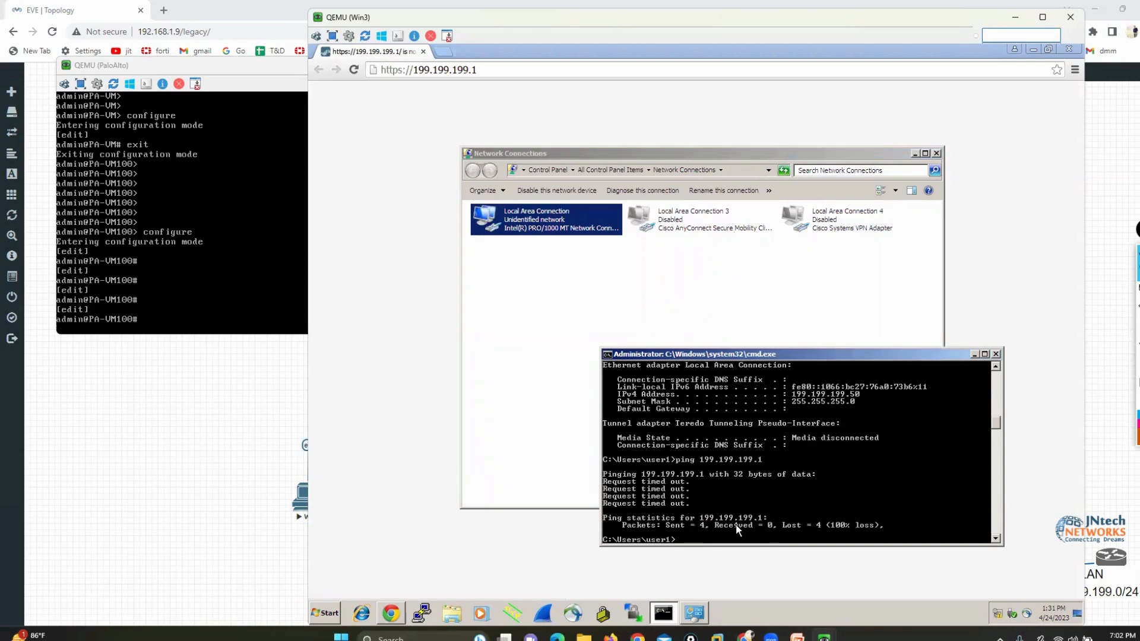
{"action": "key", "text": "Up"}
{"action": "key", "text": "Return"}
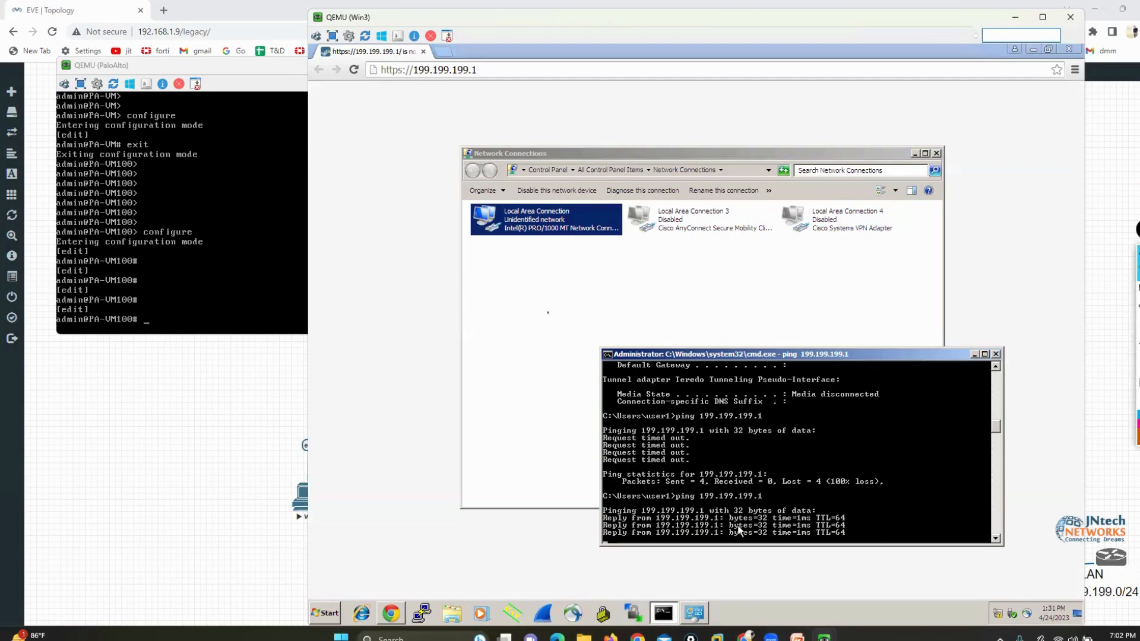
{"action": "left_click", "coordinate": [370, 164]}
{"action": "left_click", "coordinate": [354, 70]}
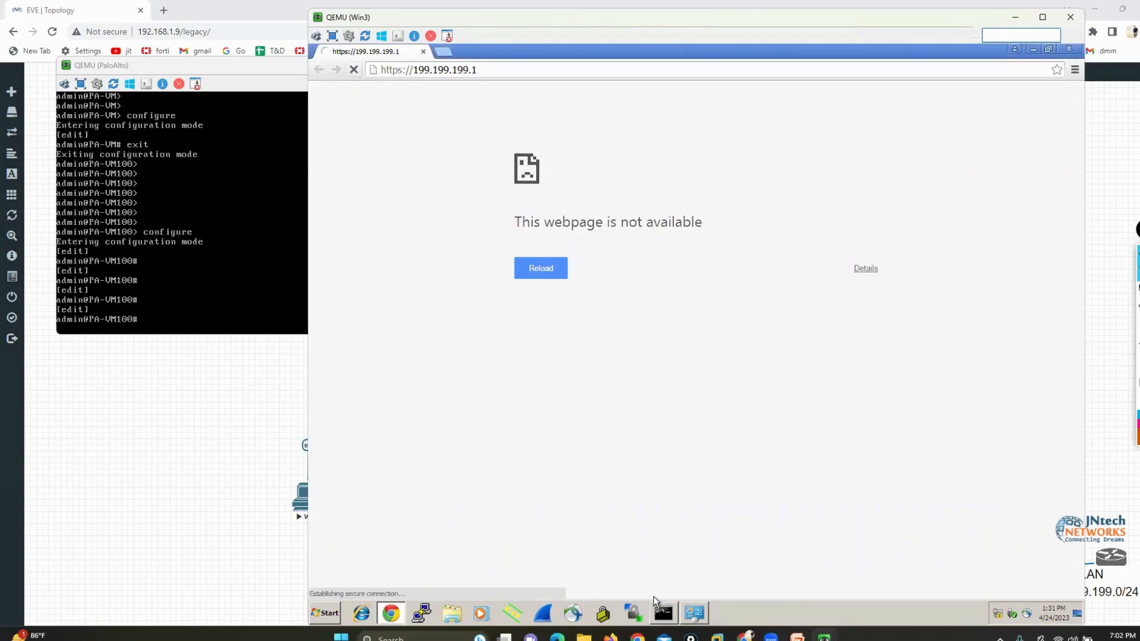
Check the PC's current IP address with ipconfig in the command prompt
{"action": "left_click", "coordinate": [663, 612]}
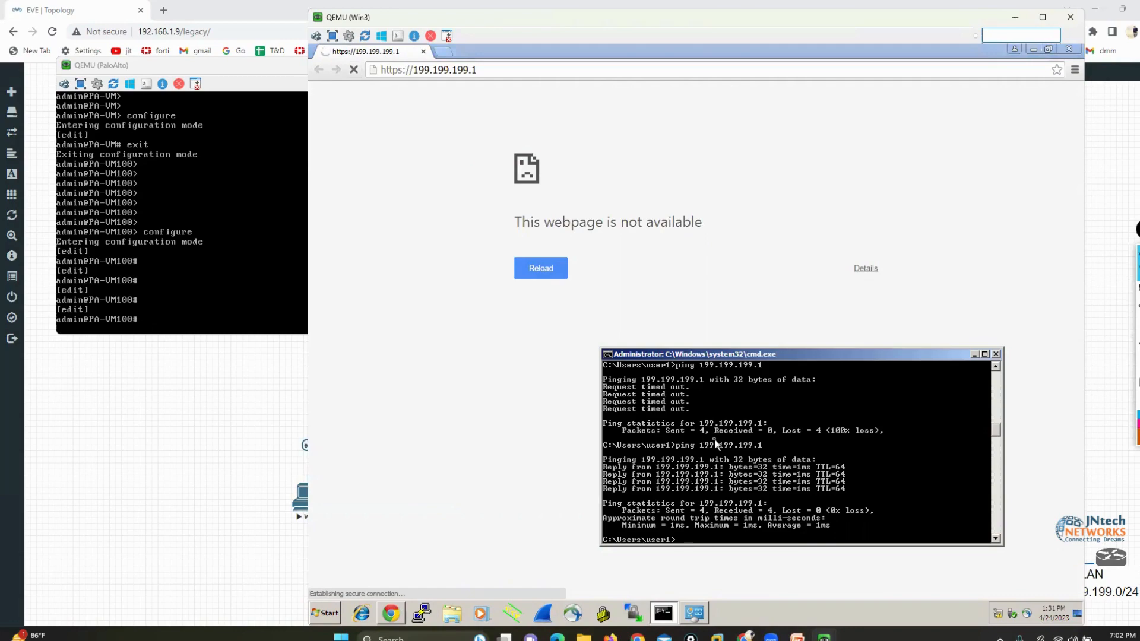
{"action": "type", "text": "ipconfig"}
{"action": "key", "text": "Return"}
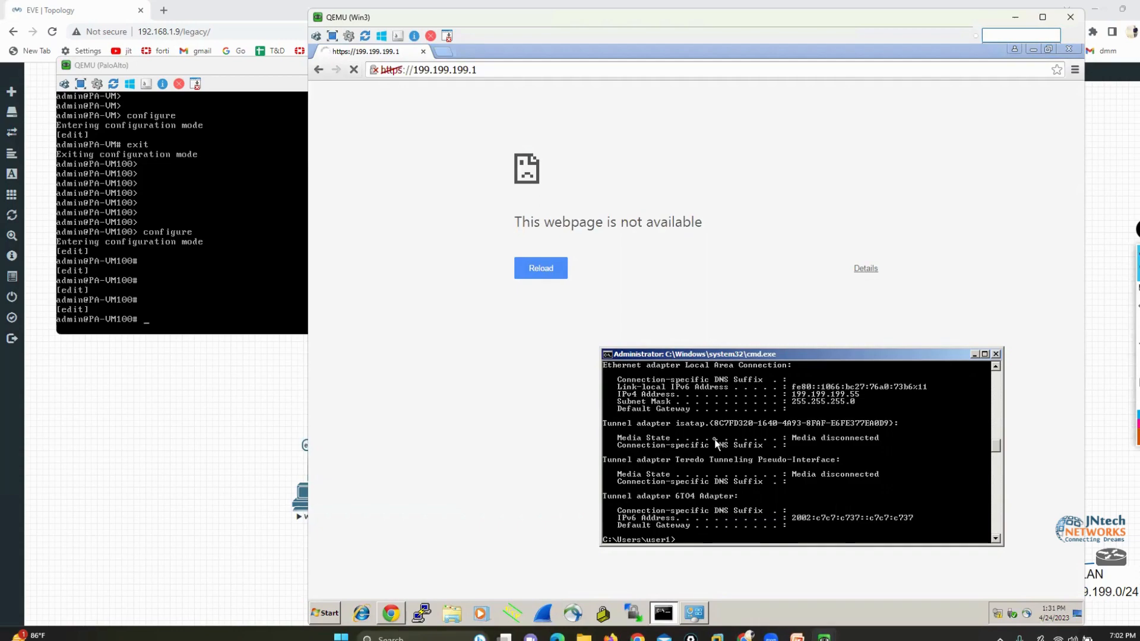
Return to the browser and proceed past the certificate warning to the firewall's login page
{"action": "left_click", "coordinate": [450, 393]}
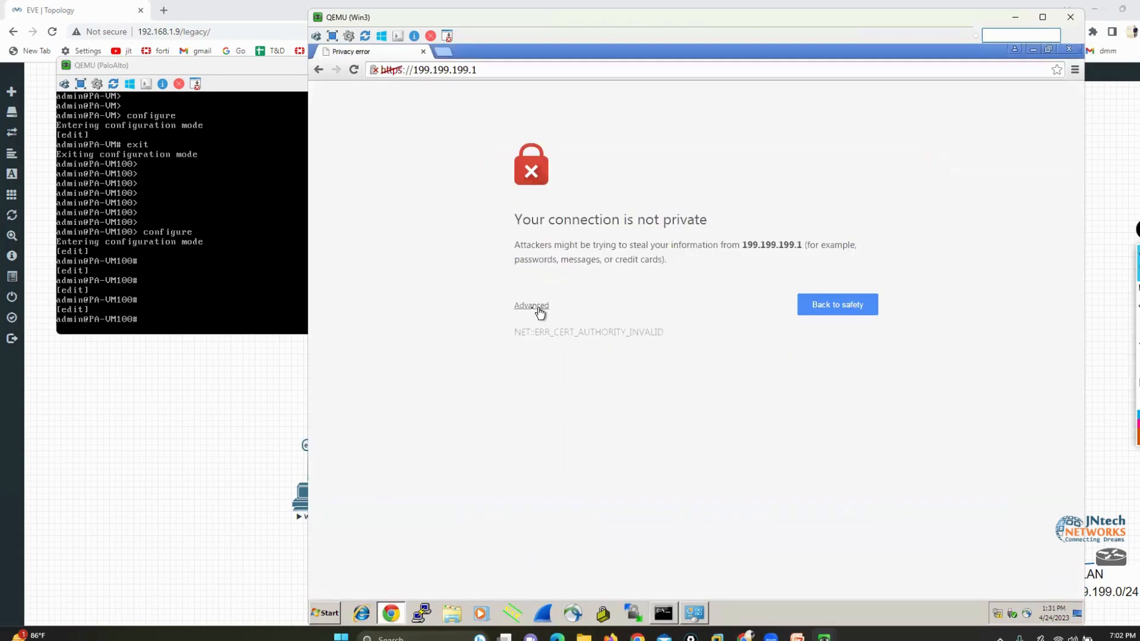
{"action": "left_click", "coordinate": [531, 306]}
{"action": "left_click", "coordinate": [583, 408]}
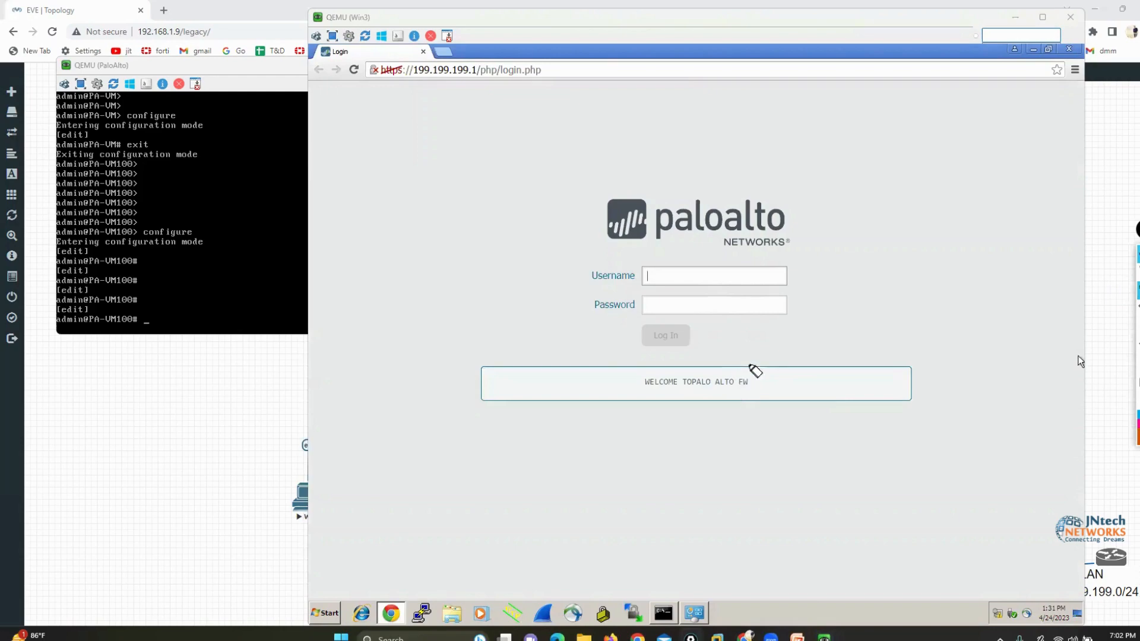
Outline the welcome banner on the login page in orange, and clear the outline
{"action": "mouse_move", "coordinate": [755, 360]}
{"action": "left_mouse_down"}
{"action": "mouse_move", "coordinate": [605, 364]}
{"action": "mouse_move", "coordinate": [745, 417]}
{"action": "mouse_move", "coordinate": [821, 367]}
{"action": "mouse_move", "coordinate": [742, 362]}
{"action": "left_mouse_up"}
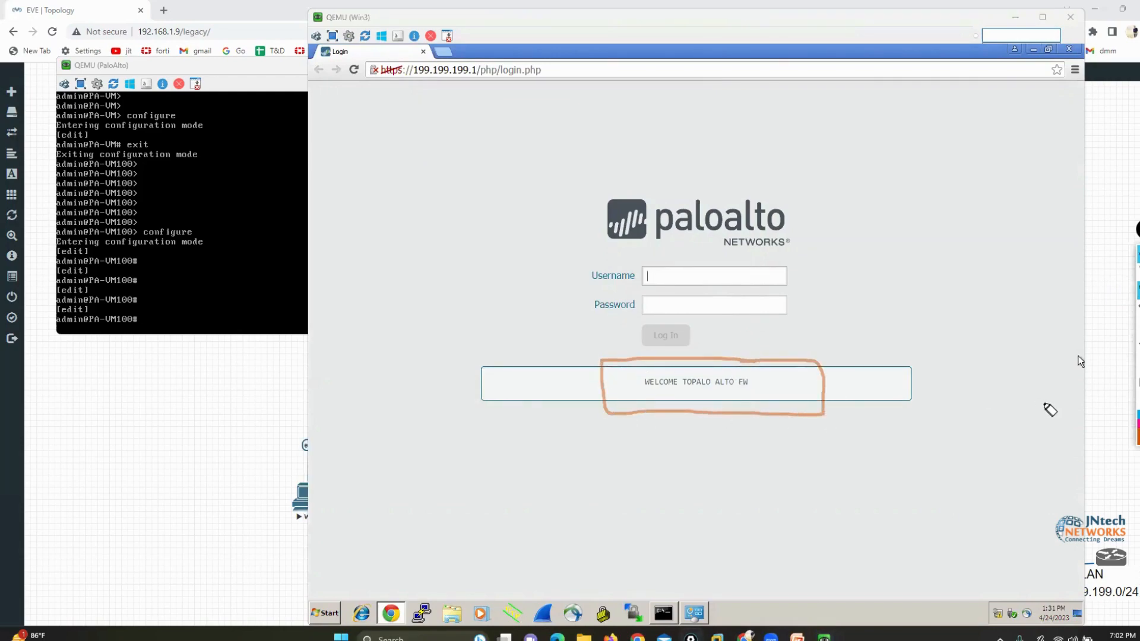
{"action": "left_click", "coordinate": [1138, 381]}
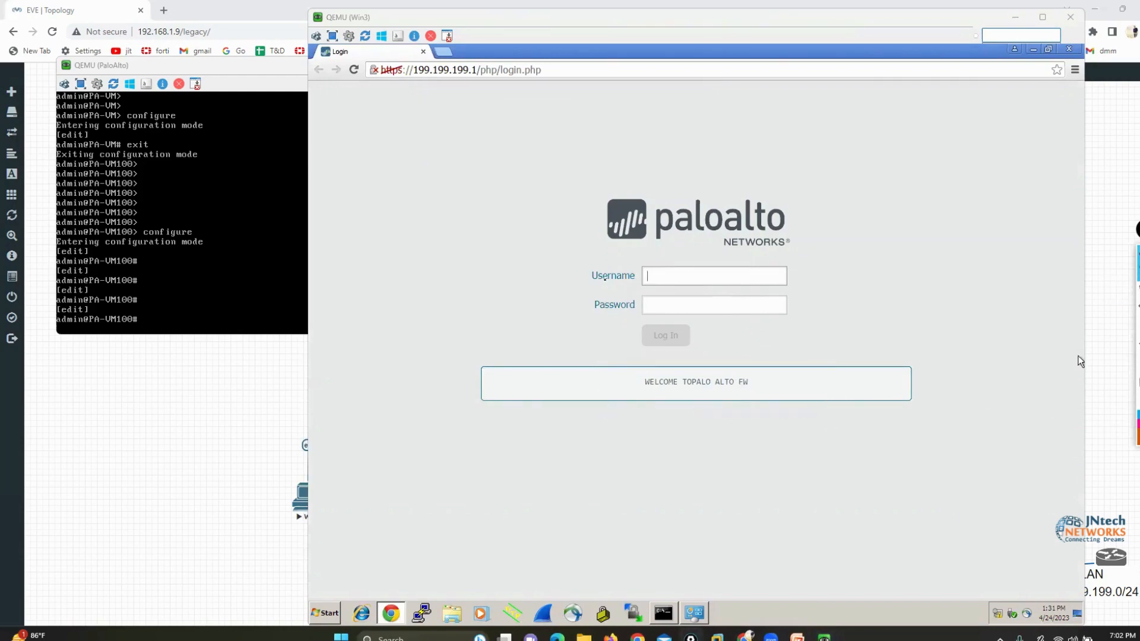
Log in to the firewall's web interface as admin with the account password
{"action": "left_click", "coordinate": [671, 277]}
{"action": "type", "text": "admin"}
{"action": "key", "text": "Tab"}
{"action": "type", "text": "admin"}
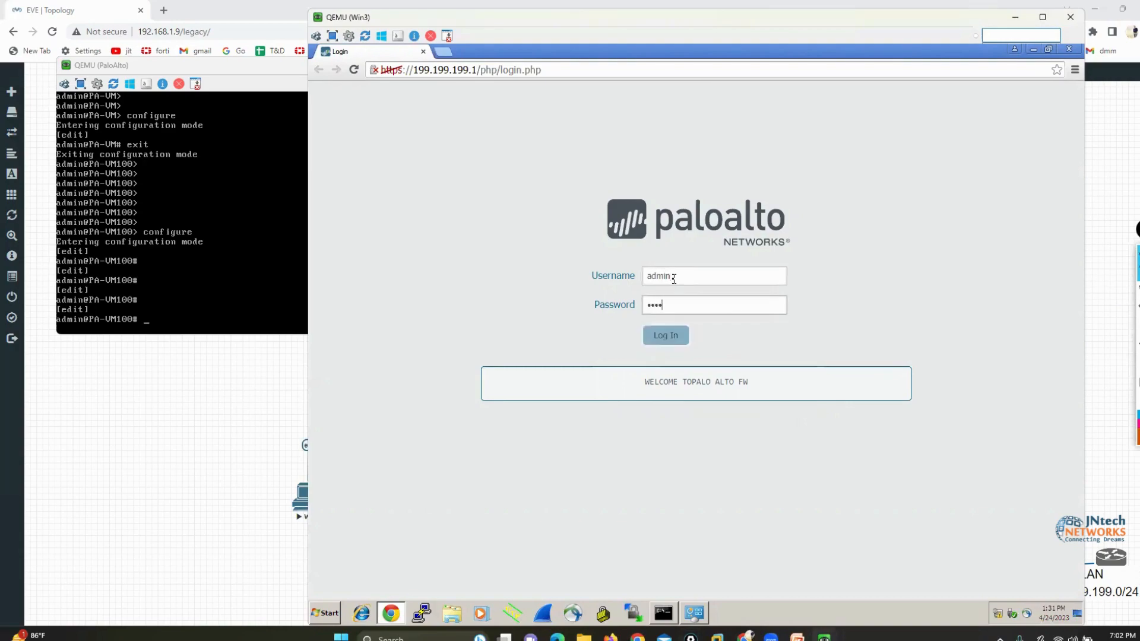
{"action": "key", "text": "Return"}
{"action": "left_click", "coordinate": [766, 158]}
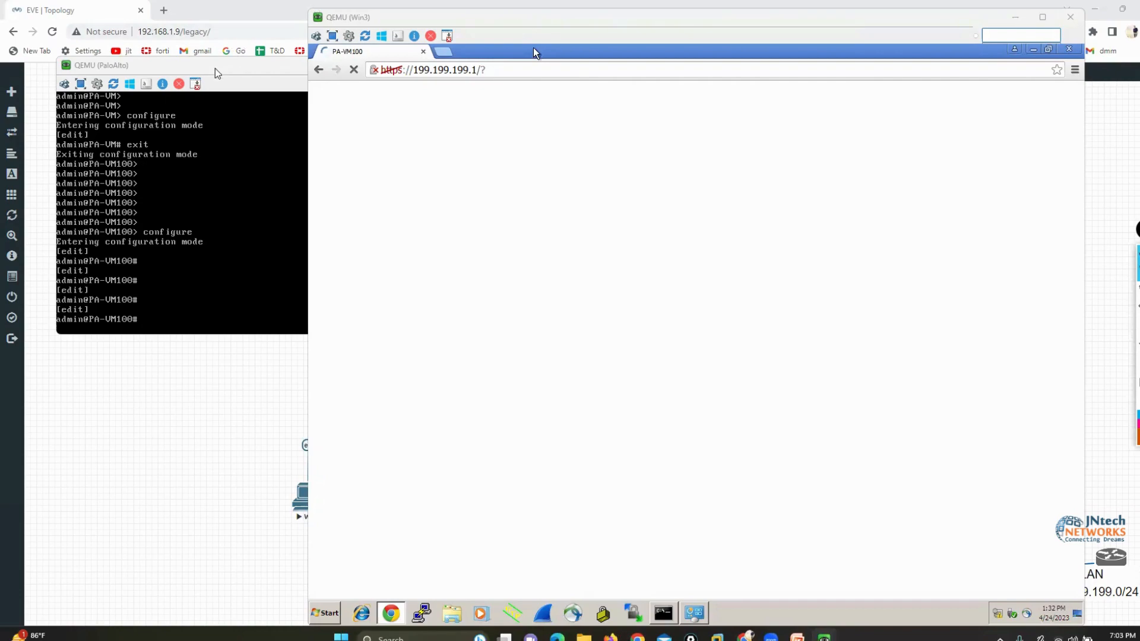
Bring the PaloAlto console in front of the browser and list the options available for set deviceconfig system service
{"action": "left_click_drag", "start_coordinate": [215, 66], "coordinate": [530, 238]}
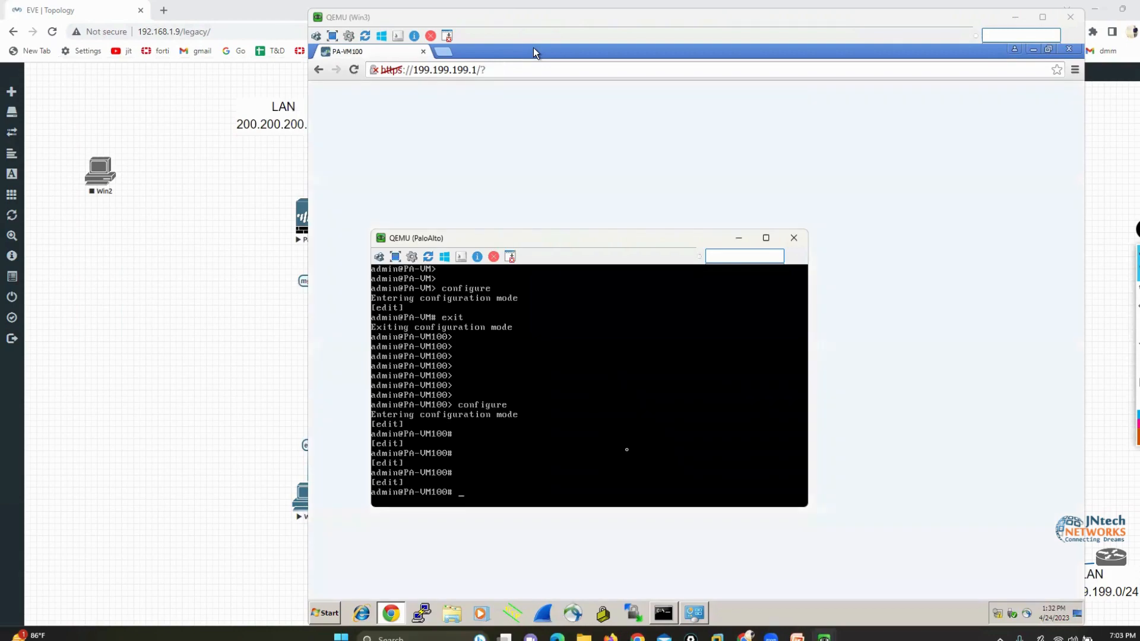
{"action": "key", "text": "Return"}
{"action": "key", "text": "Return"}
{"action": "key", "text": "Return"}
{"action": "type", "text": "s"}
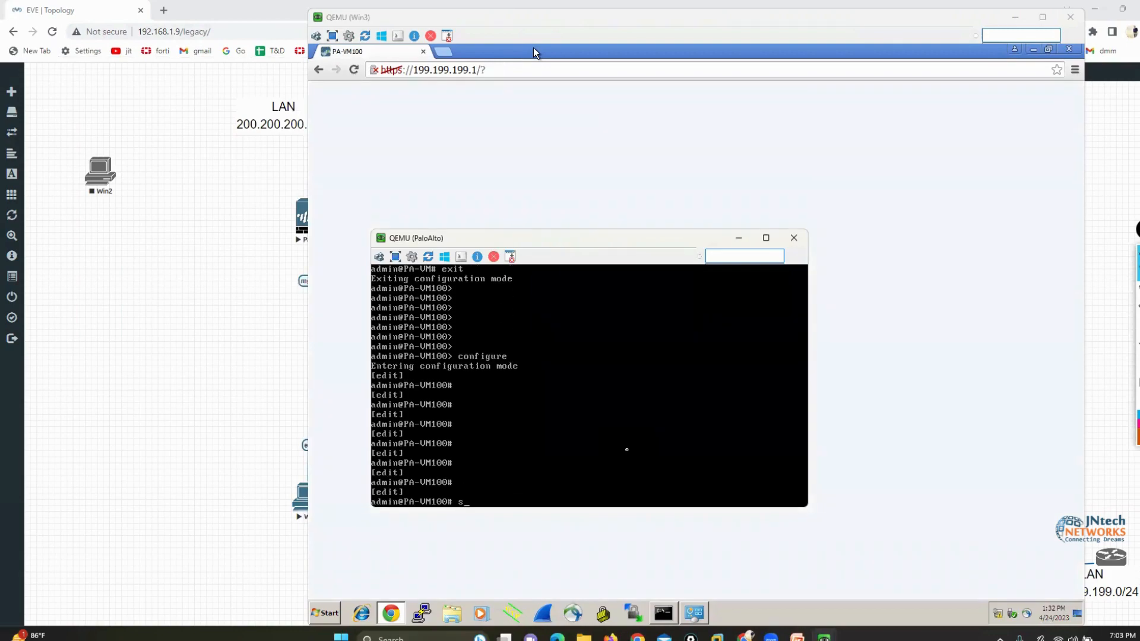
{"action": "type", "text": "et deviceconfig s"}
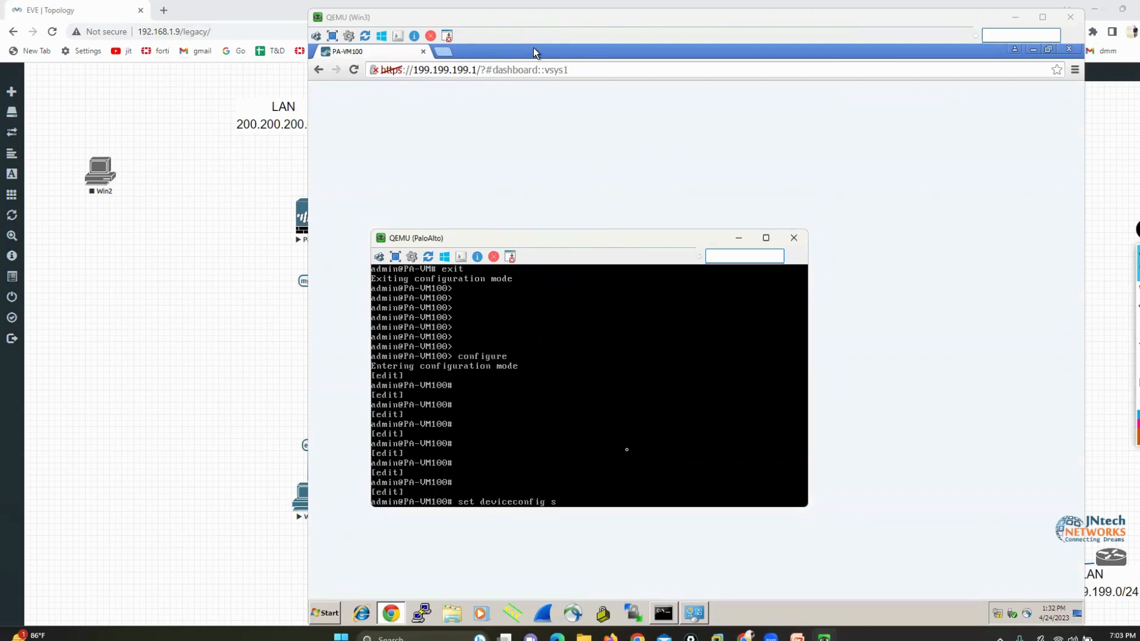
{"action": "type", "text": "ystem service"}
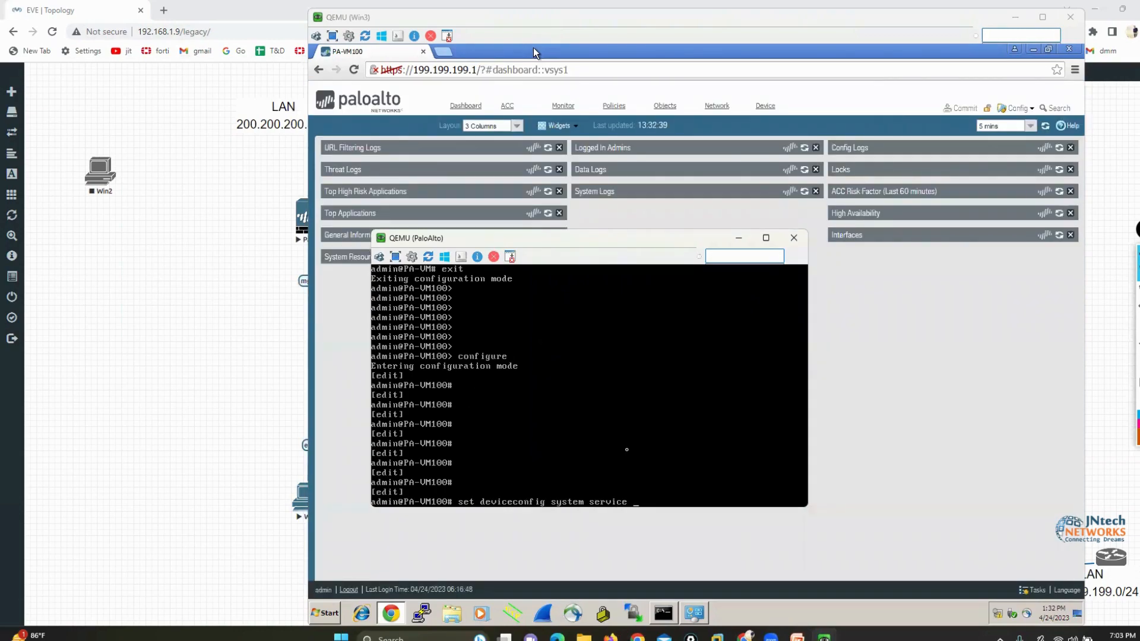
{"action": "key", "text": "question"}
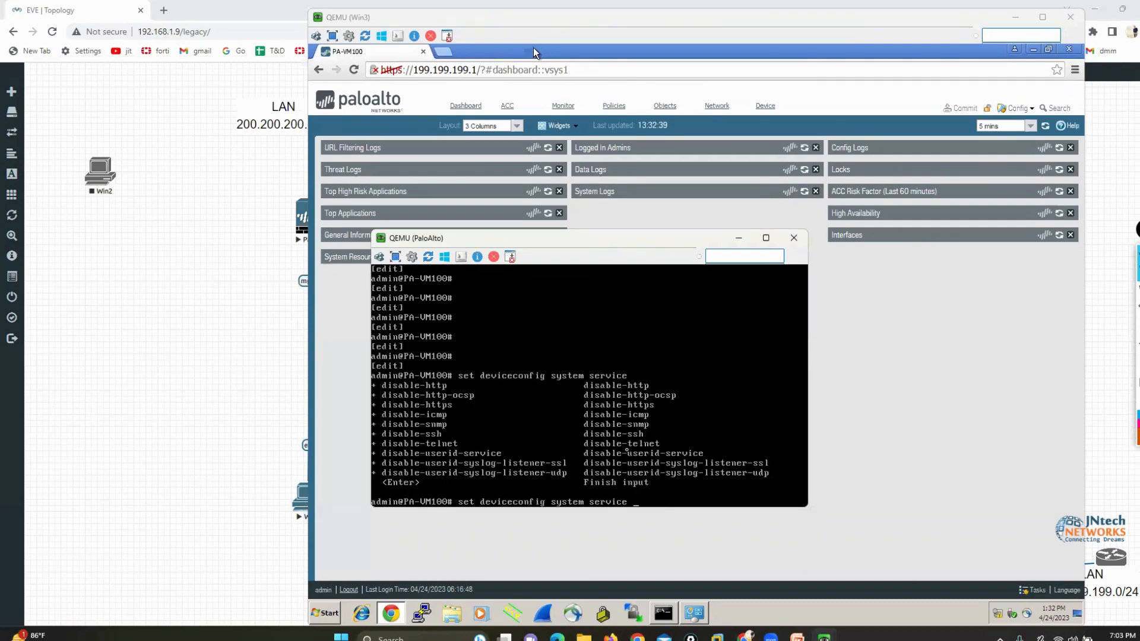
Bracket the list of service options in orange, then clear the marks and move the console window aside
{"action": "left_click", "coordinate": [1124, 292]}
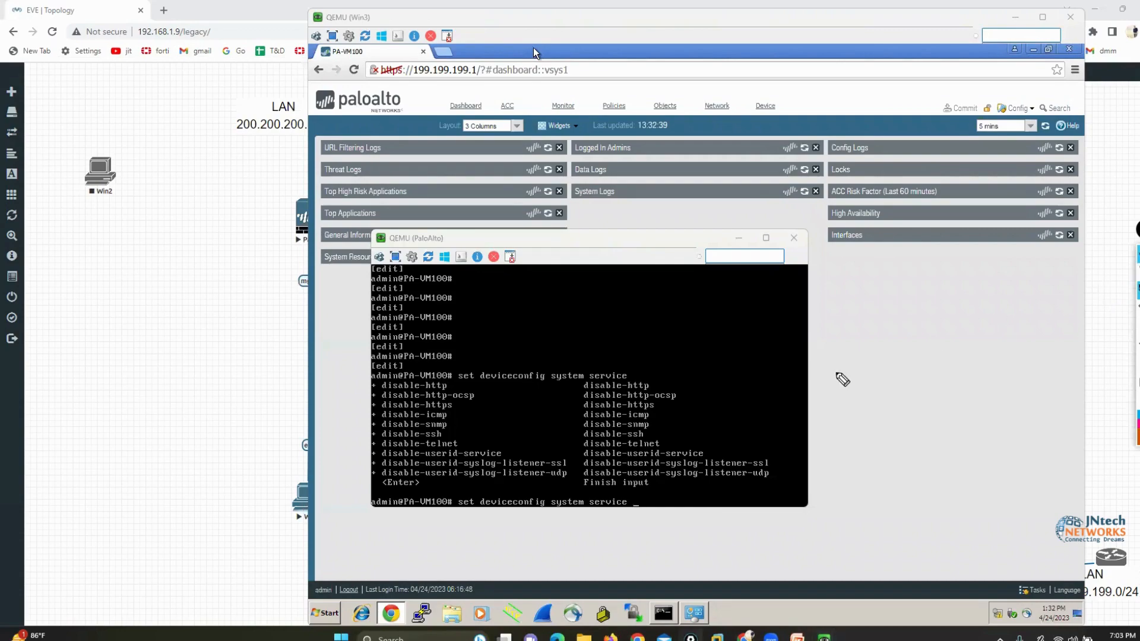
{"action": "left_click_drag", "start_coordinate": [365, 377], "coordinate": [364, 478]}
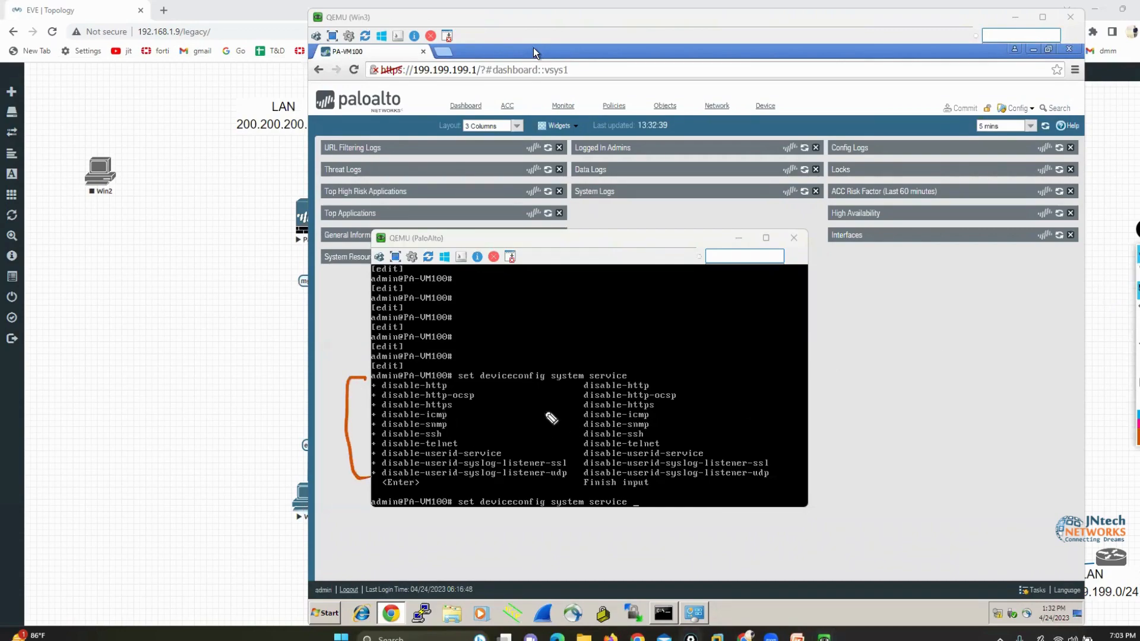
{"action": "mouse_move", "coordinate": [520, 383]}
{"action": "left_mouse_down"}
{"action": "mouse_move", "coordinate": [534, 384]}
{"action": "mouse_move", "coordinate": [558, 469]}
{"action": "mouse_move", "coordinate": [553, 497]}
{"action": "left_mouse_up"}
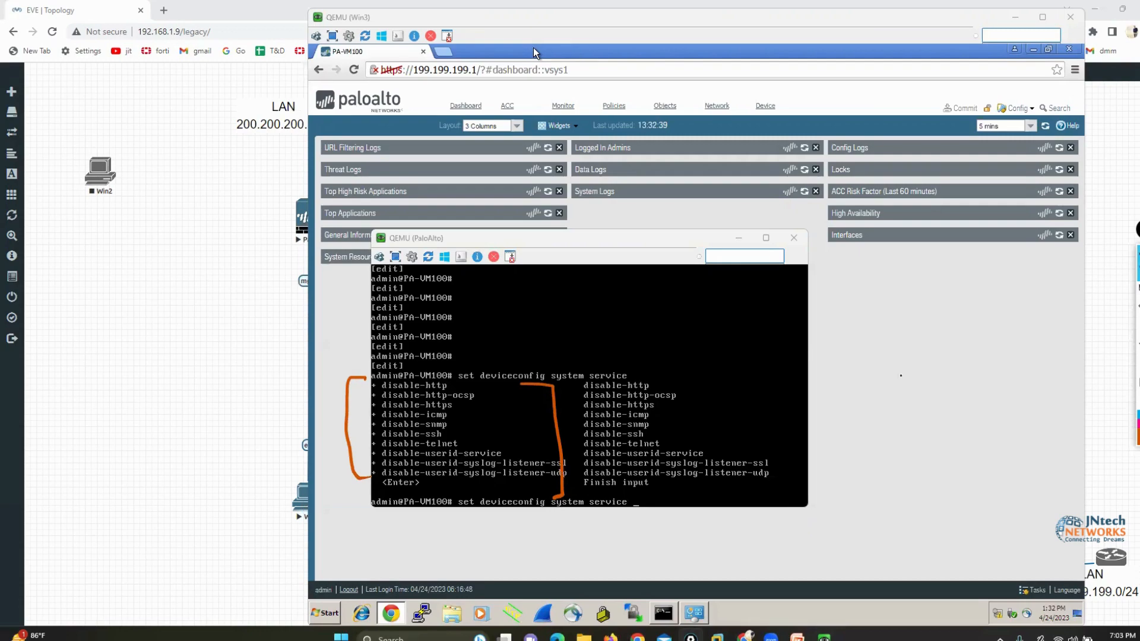
{"action": "left_click_drag", "start_coordinate": [547, 237], "coordinate": [325, 159]}
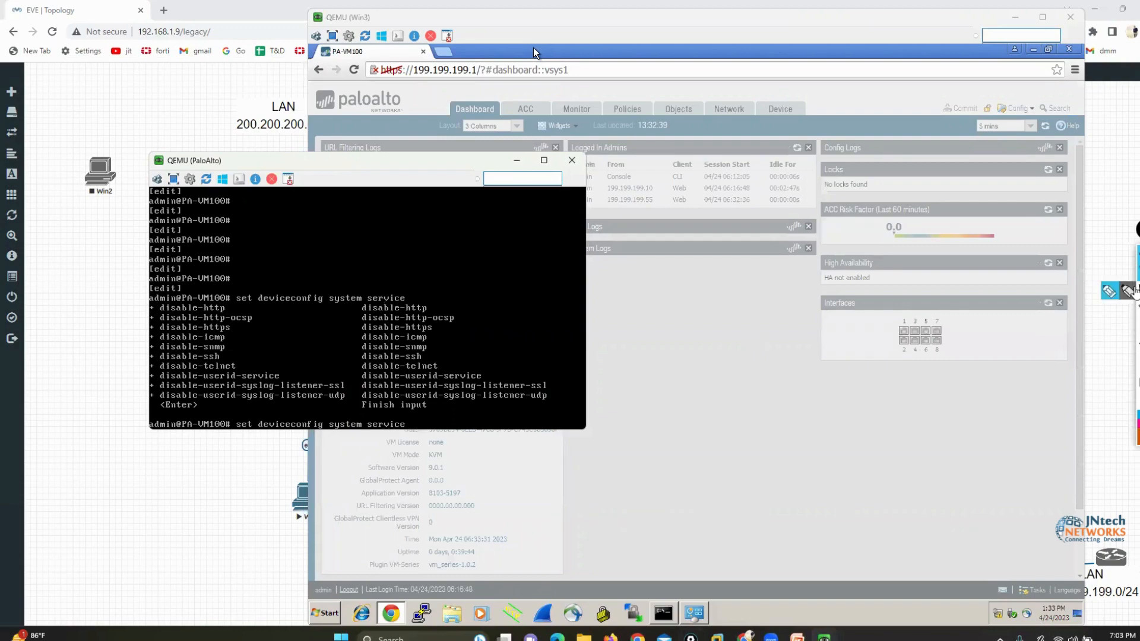
Mark the disable-telnet option in orange and extend the service command with disable-telnet no
{"action": "left_click_drag", "start_coordinate": [433, 357], "coordinate": [448, 371]}
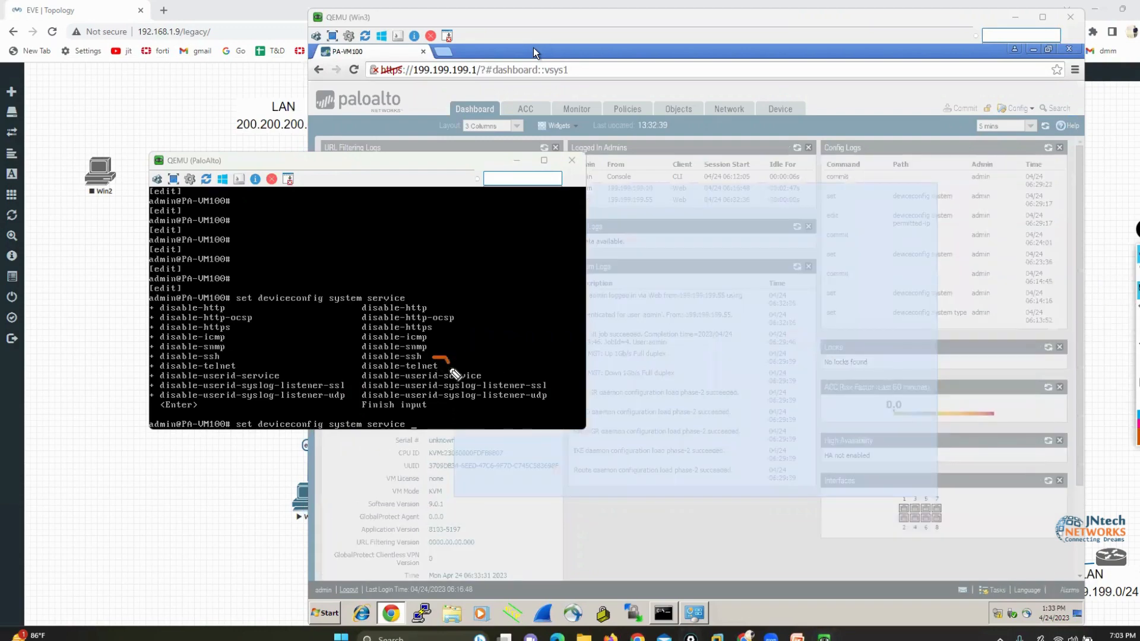
{"action": "left_click_drag", "start_coordinate": [353, 360], "coordinate": [348, 369]}
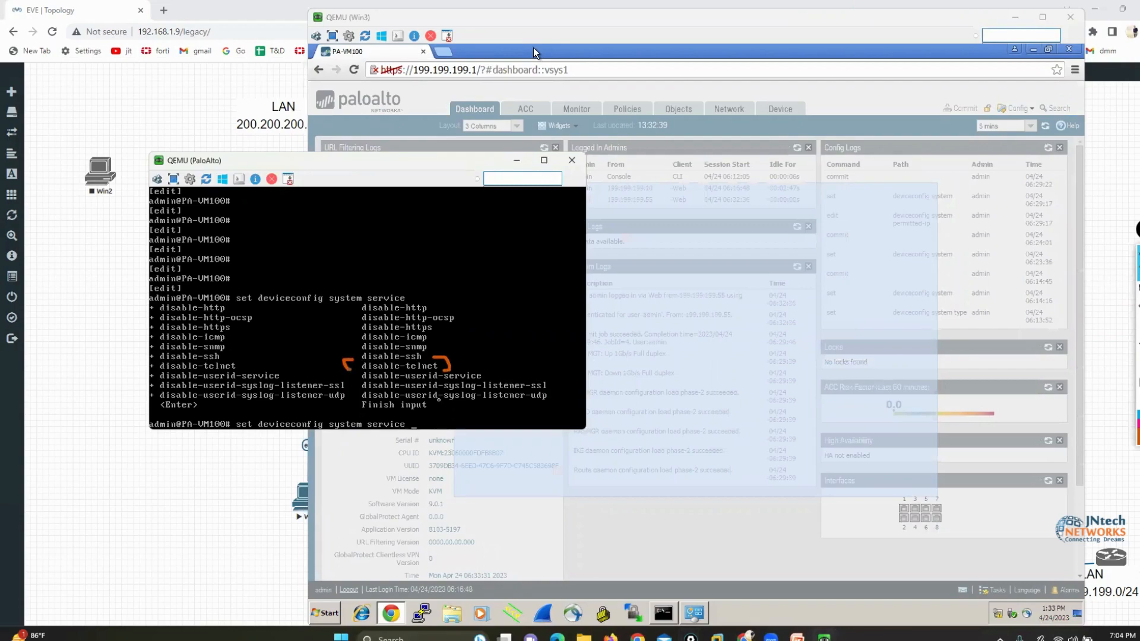
{"action": "type", "text": "disable-telnet no"}
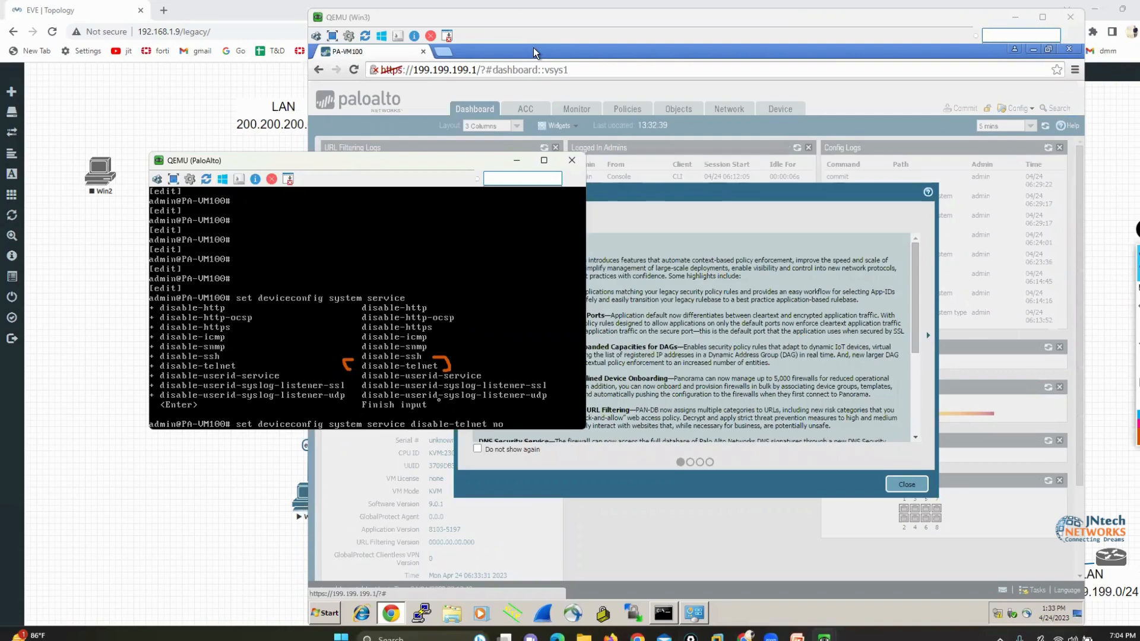
Dismiss the web interface's welcome message and outline the management interface's enabled services in orange in the device's interface setup
{"action": "left_click", "coordinate": [533, 48]}
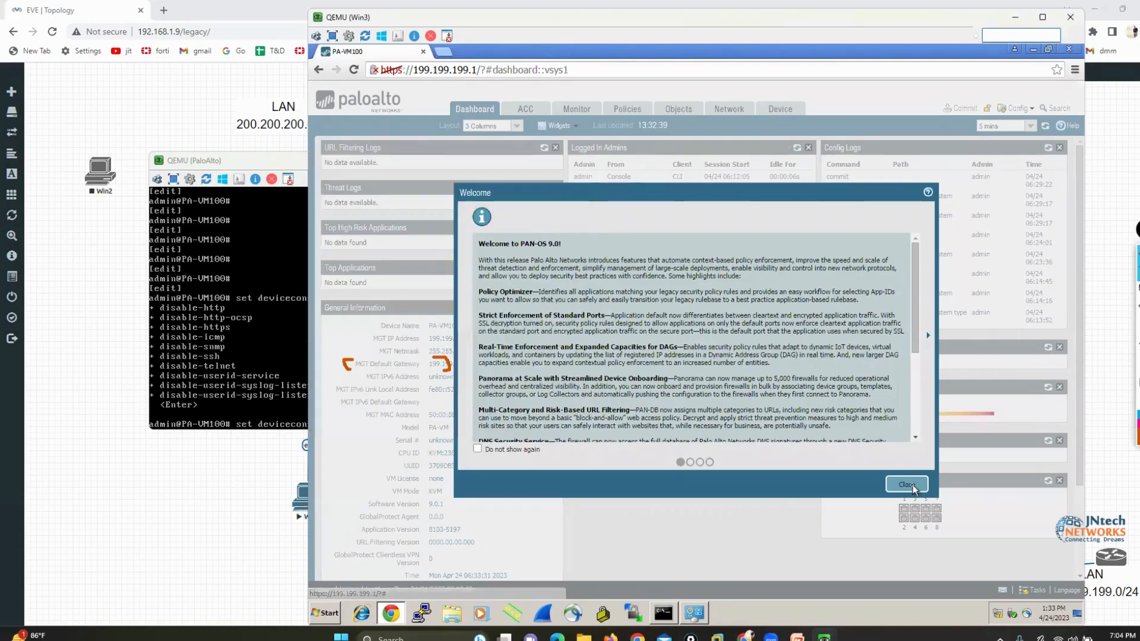
{"action": "left_click", "coordinate": [906, 485]}
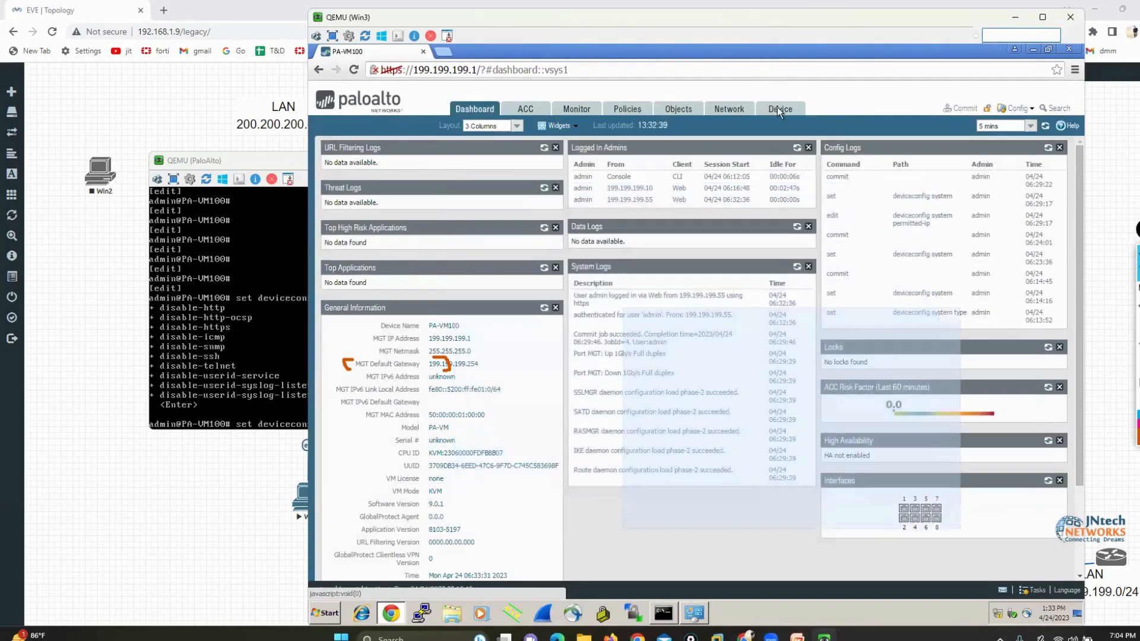
{"action": "left_click", "coordinate": [778, 108]}
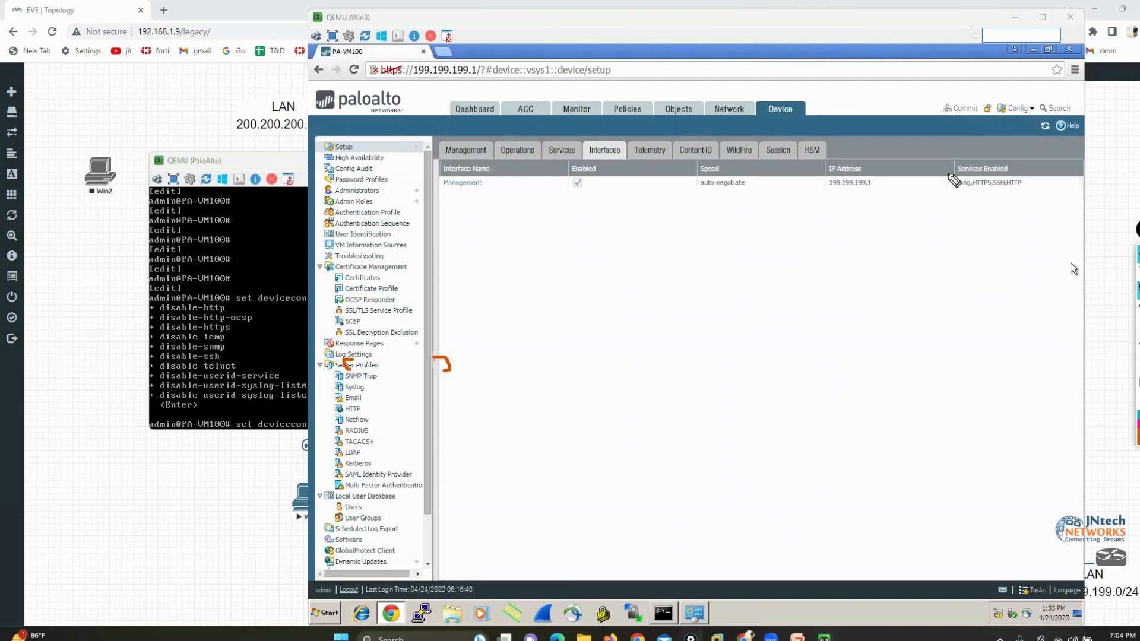
{"action": "mouse_move", "coordinate": [949, 175]}
{"action": "left_mouse_down"}
{"action": "mouse_move", "coordinate": [946, 199]}
{"action": "mouse_move", "coordinate": [1031, 196]}
{"action": "mouse_move", "coordinate": [1017, 170]}
{"action": "mouse_move", "coordinate": [944, 175]}
{"action": "left_mouse_up"}
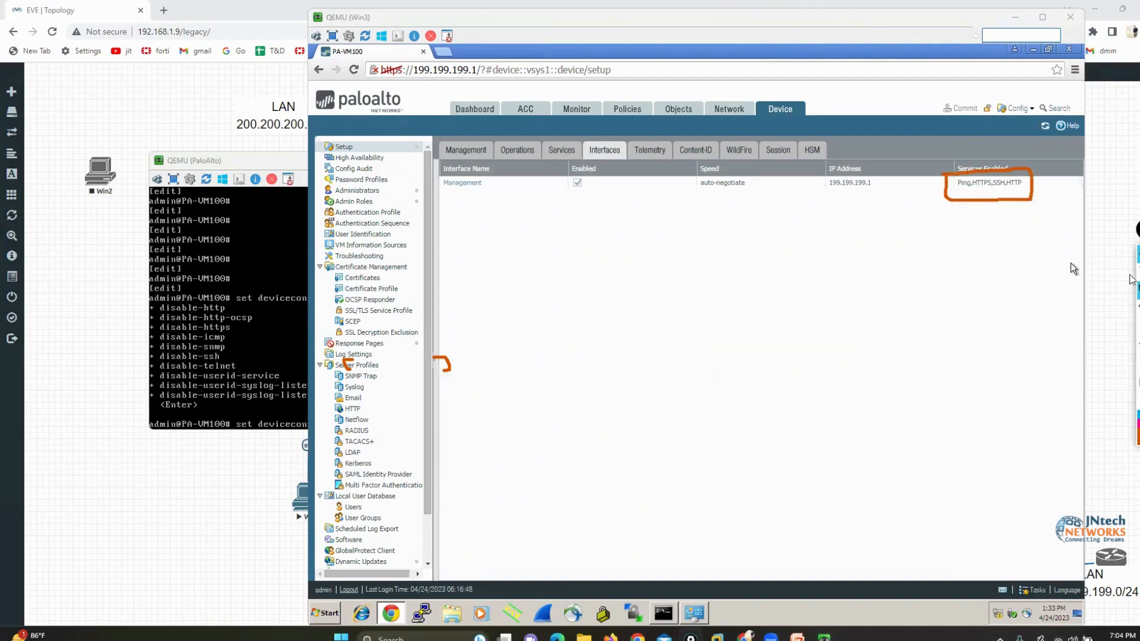
Run set deviceconfig system service disable-telnet no in the PaloAlto console and commit the configuration
{"action": "left_click", "coordinate": [245, 317]}
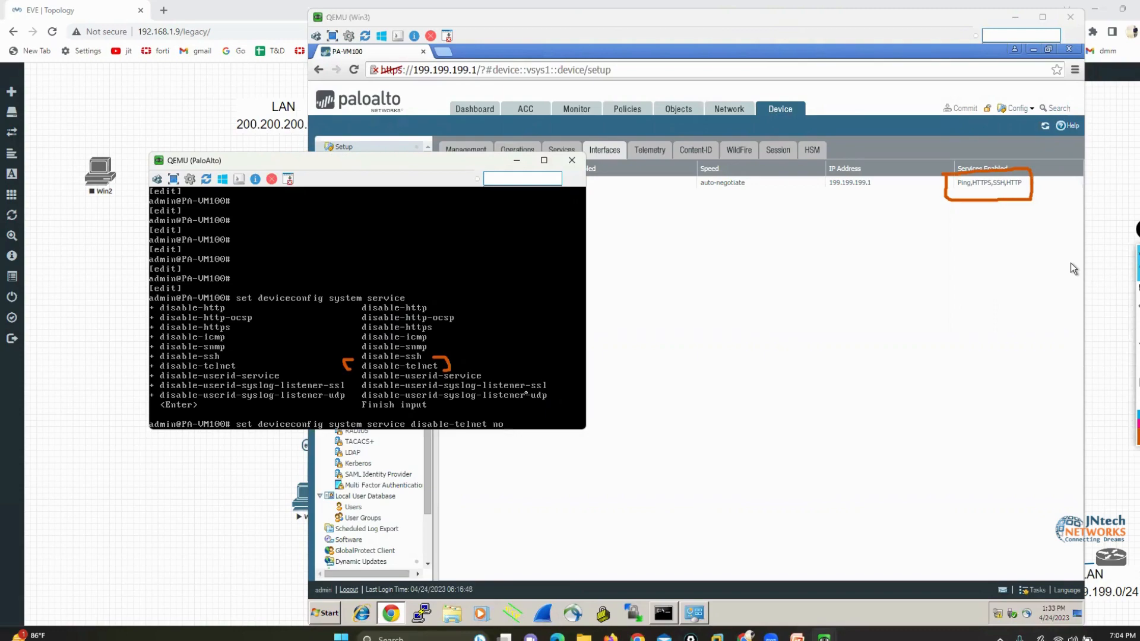
{"action": "key", "text": "Return"}
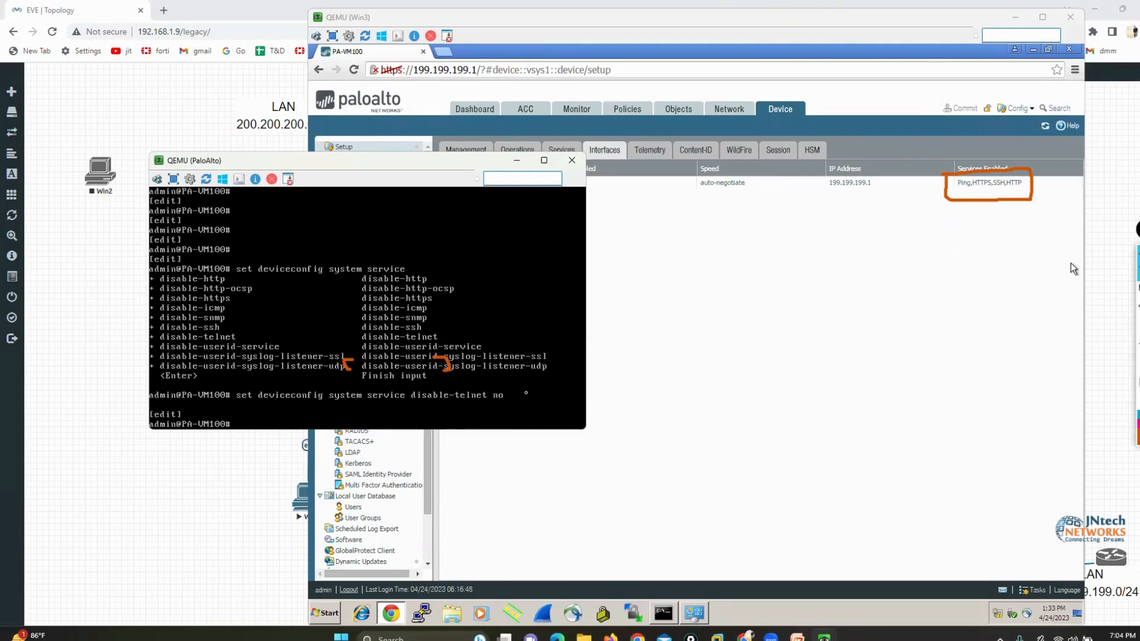
{"action": "type", "text": "commit"}
{"action": "key", "text": "Return"}
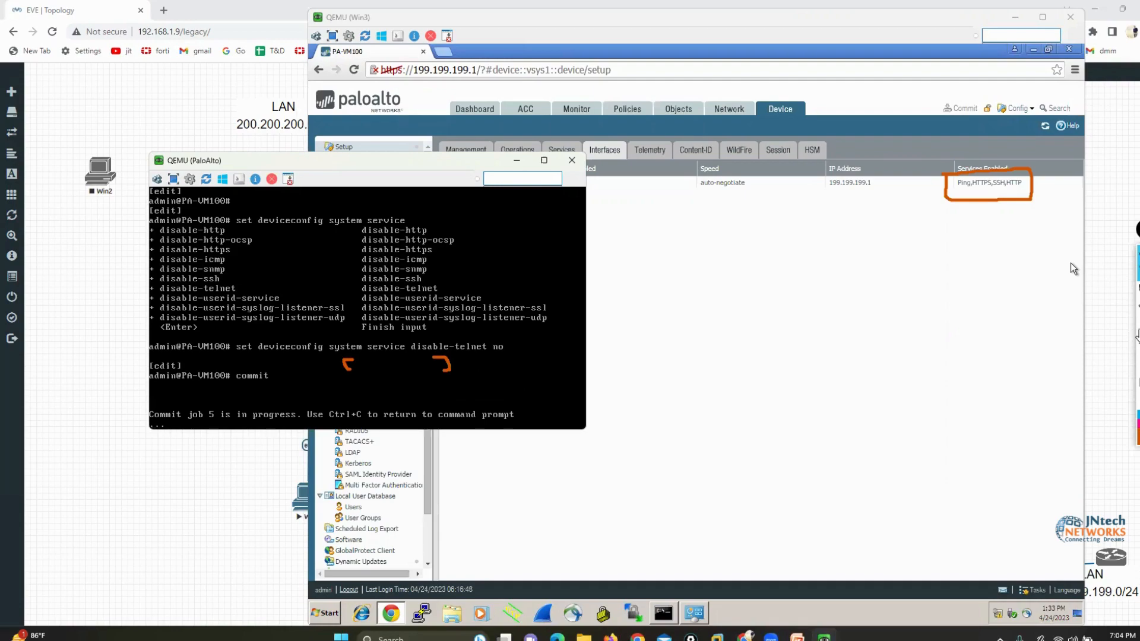
Underline the service command in orange, box disable-telnet, and draw an arrow pointing to no
{"action": "left_click", "coordinate": [1137, 291]}
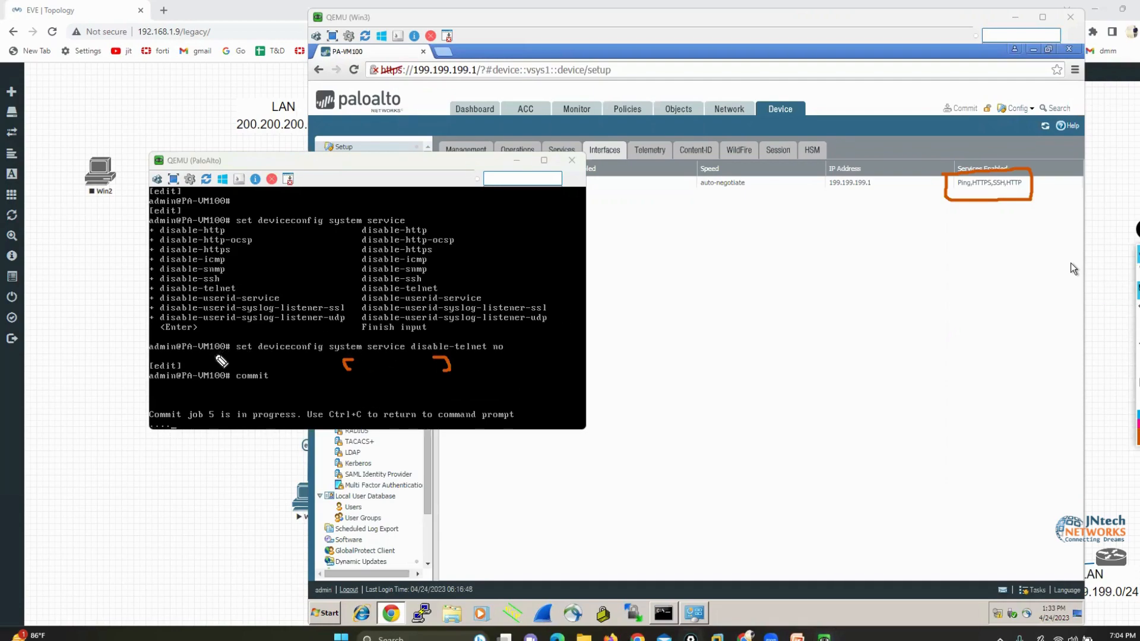
{"action": "mouse_move", "coordinate": [211, 352]}
{"action": "left_mouse_down"}
{"action": "mouse_move", "coordinate": [487, 354]}
{"action": "mouse_move", "coordinate": [405, 335]}
{"action": "left_mouse_up"}
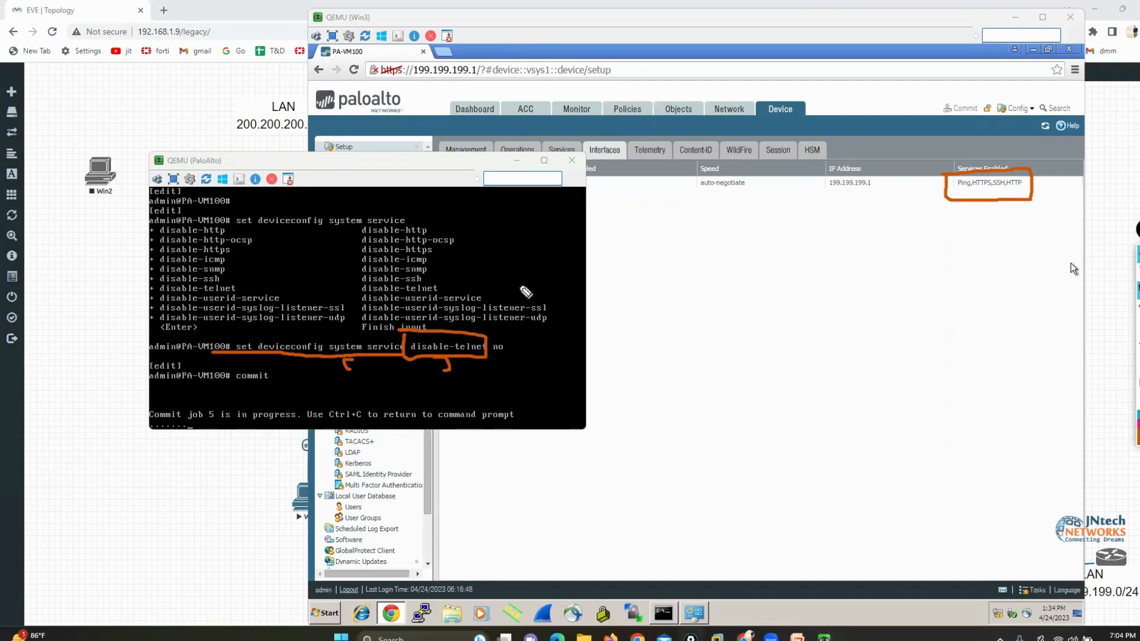
{"action": "mouse_move", "coordinate": [521, 284]}
{"action": "left_mouse_down"}
{"action": "mouse_move", "coordinate": [498, 343]}
{"action": "mouse_move", "coordinate": [492, 333]}
{"action": "mouse_move", "coordinate": [515, 318]}
{"action": "left_mouse_up"}
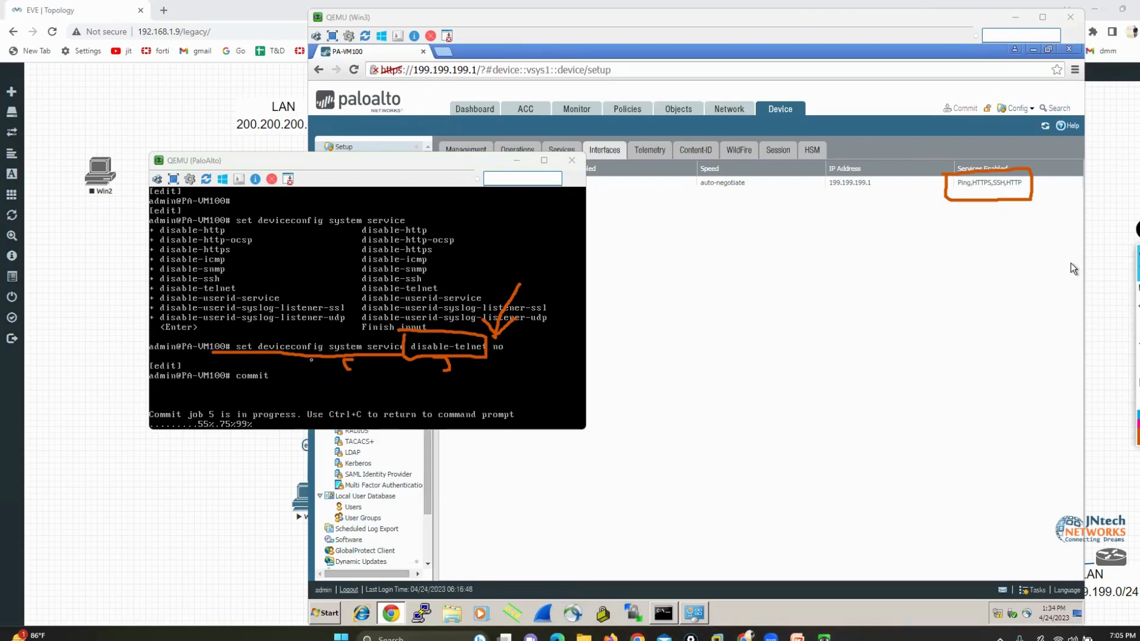
Switch to File Explorer and open the PALO ALTO folder on New Volume (D:)
{"action": "key", "text": "super+e"}
{"action": "left_click", "coordinate": [10, 386]}
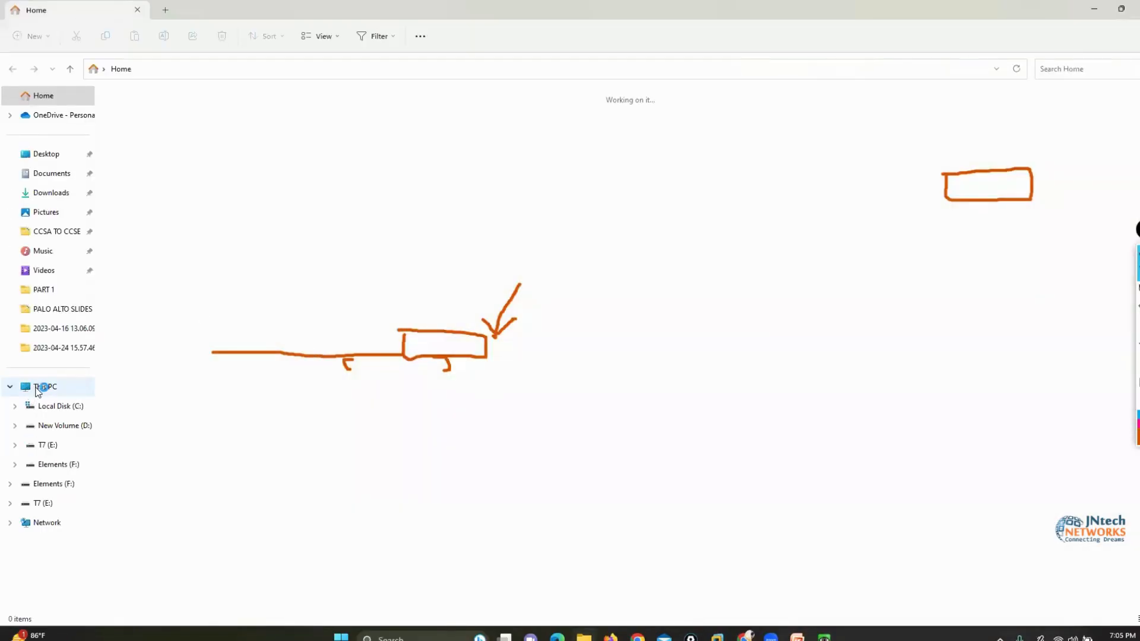
{"action": "left_click", "coordinate": [36, 389]}
{"action": "left_click", "coordinate": [323, 123]}
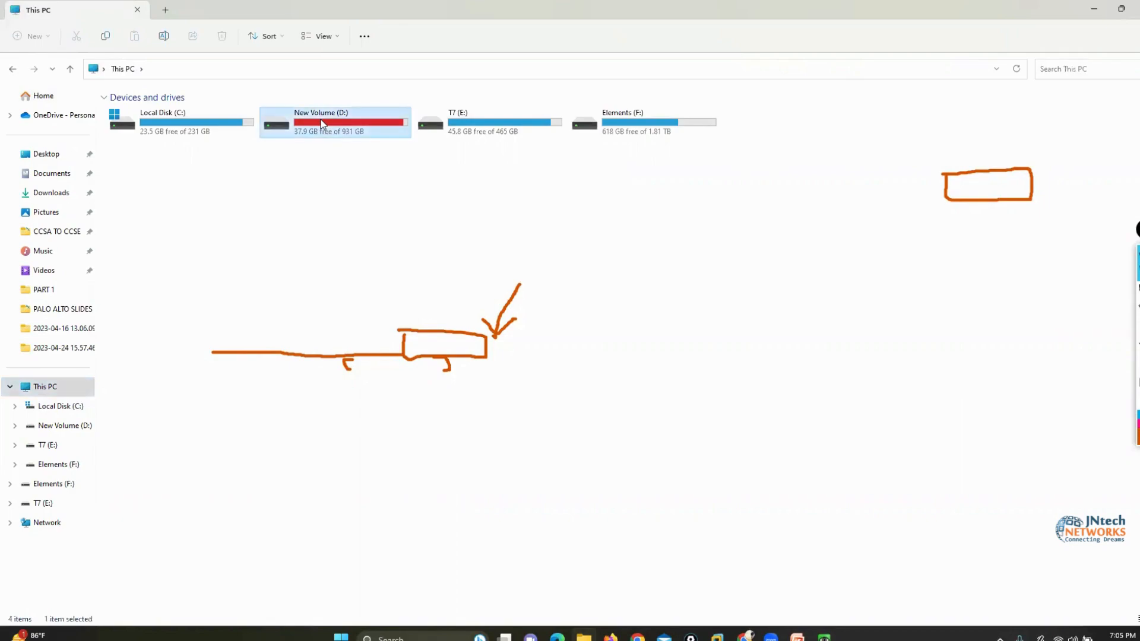
{"action": "double_click", "coordinate": [322, 123]}
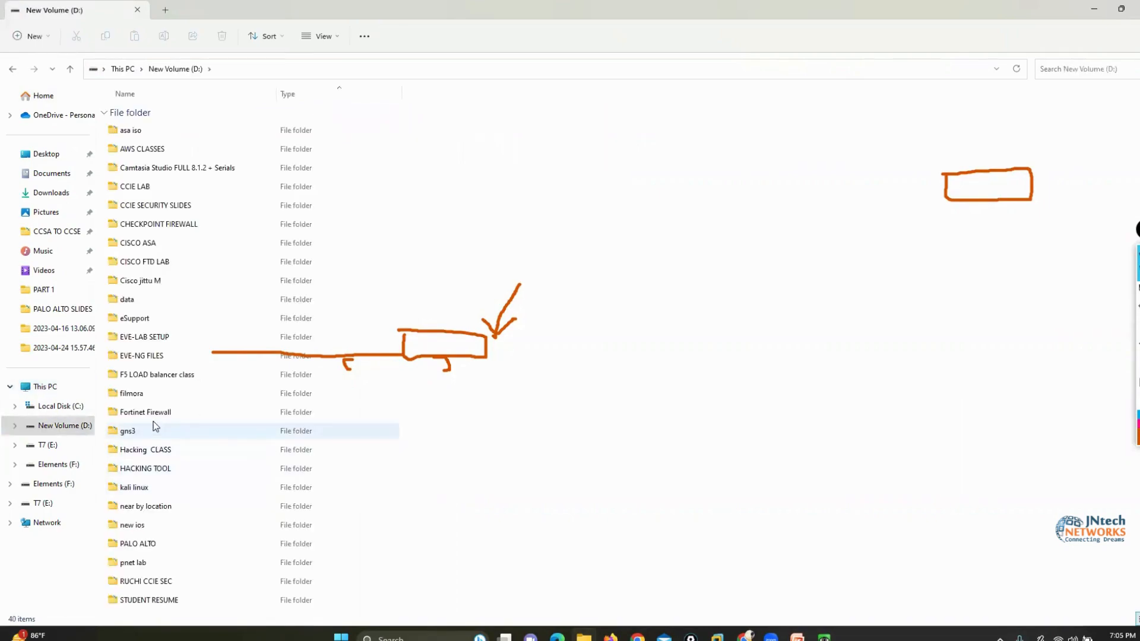
{"action": "double_click", "coordinate": [134, 542]}
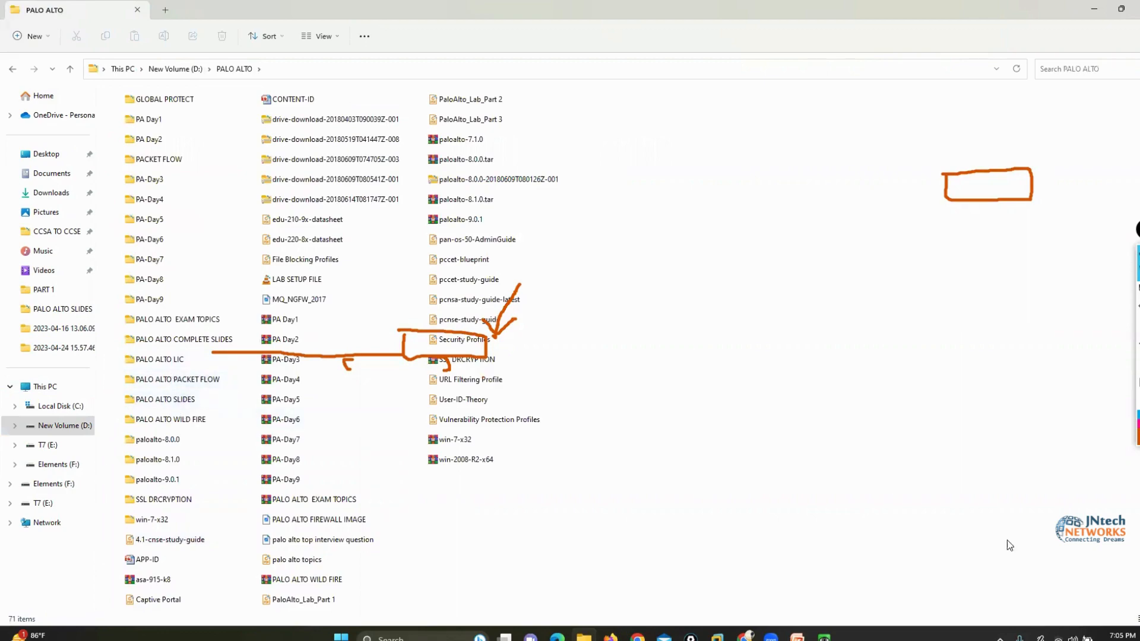
Look at the initial configuration slides in the PALO ALTO FIREWALL presentation in PowerPoint, and minimize it
{"action": "left_click", "coordinate": [796, 636]}
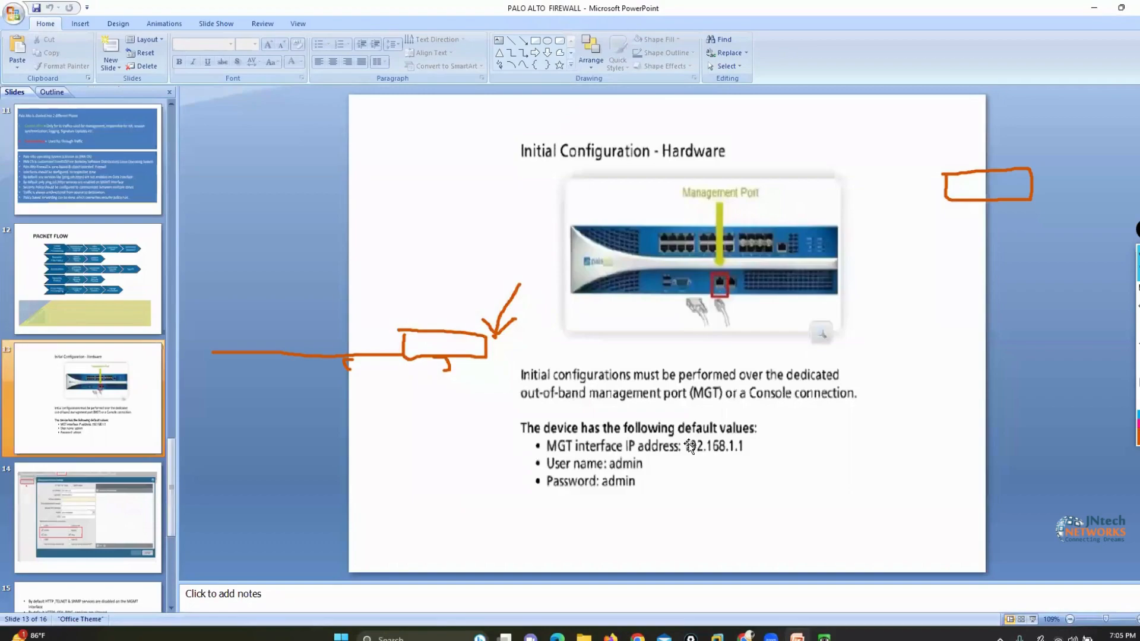
{"action": "scroll", "coordinate": [689, 448], "scroll_direction": "down", "scroll_amount": 2}
{"action": "left_click", "coordinate": [1092, 8]}
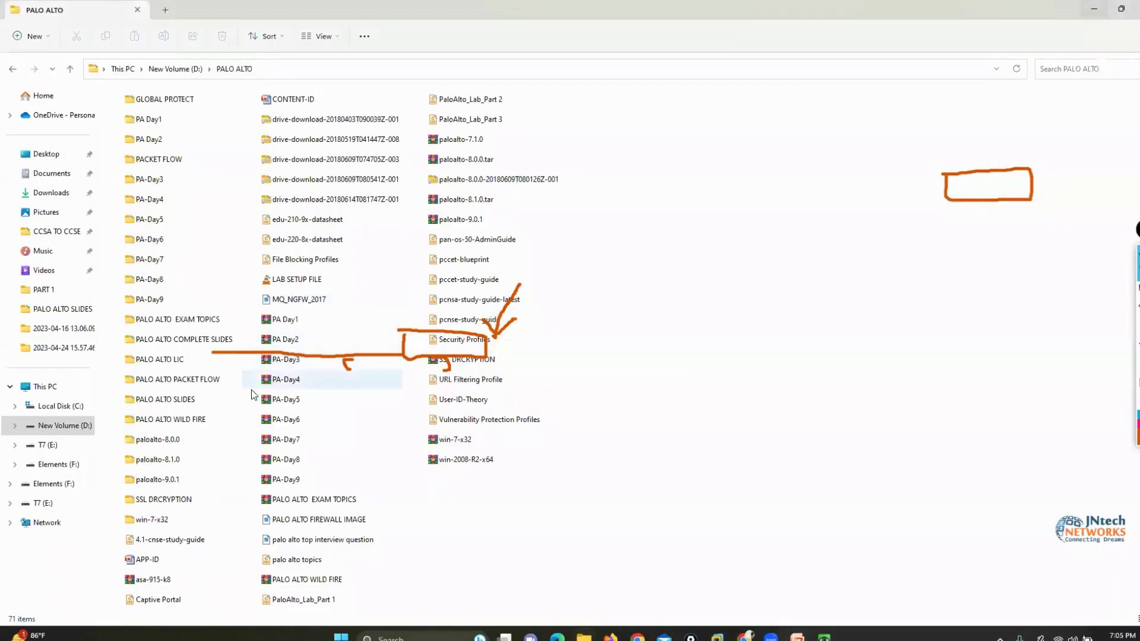
Open PaloAlto_Lab_Part 1 from the PALO ALTO SLIDES folder in Adobe Acrobat Reader and examine its management interface and system commands
{"action": "double_click", "coordinate": [160, 399]}
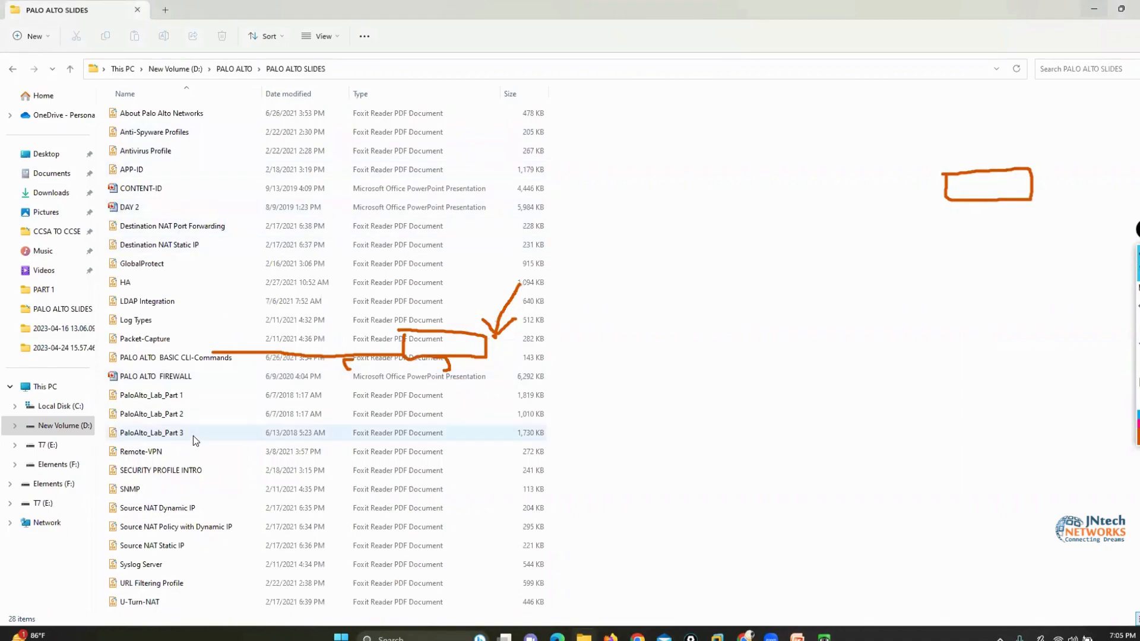
{"action": "left_click", "coordinate": [163, 397]}
{"action": "right_click", "coordinate": [159, 395]}
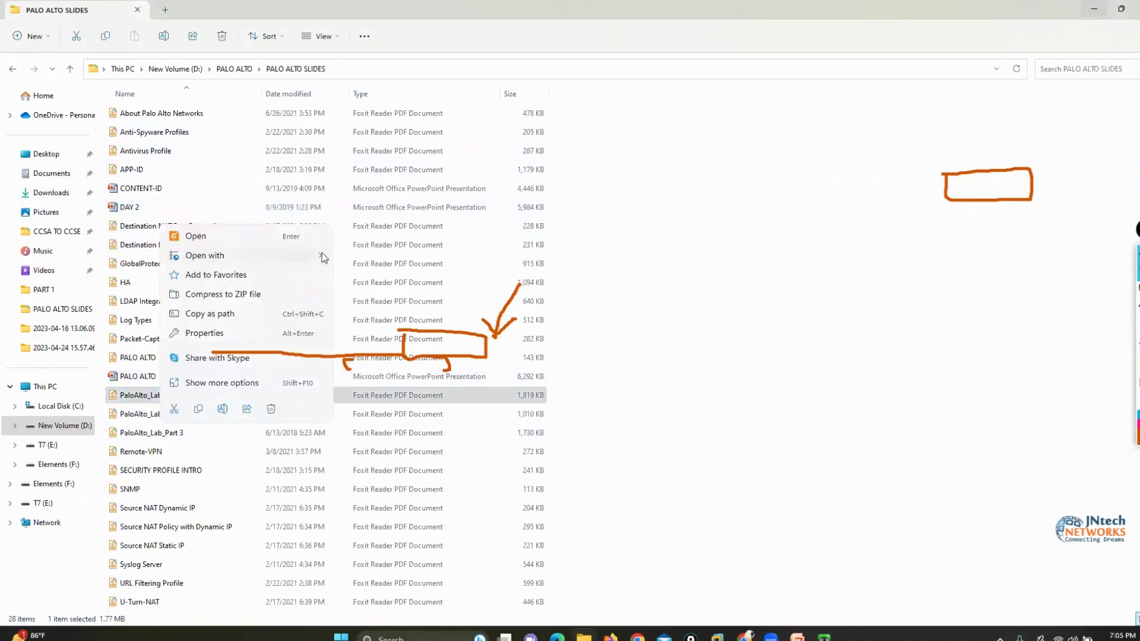
{"action": "mouse_move", "coordinate": [323, 257]}
{"action": "left_click", "coordinate": [418, 257]}
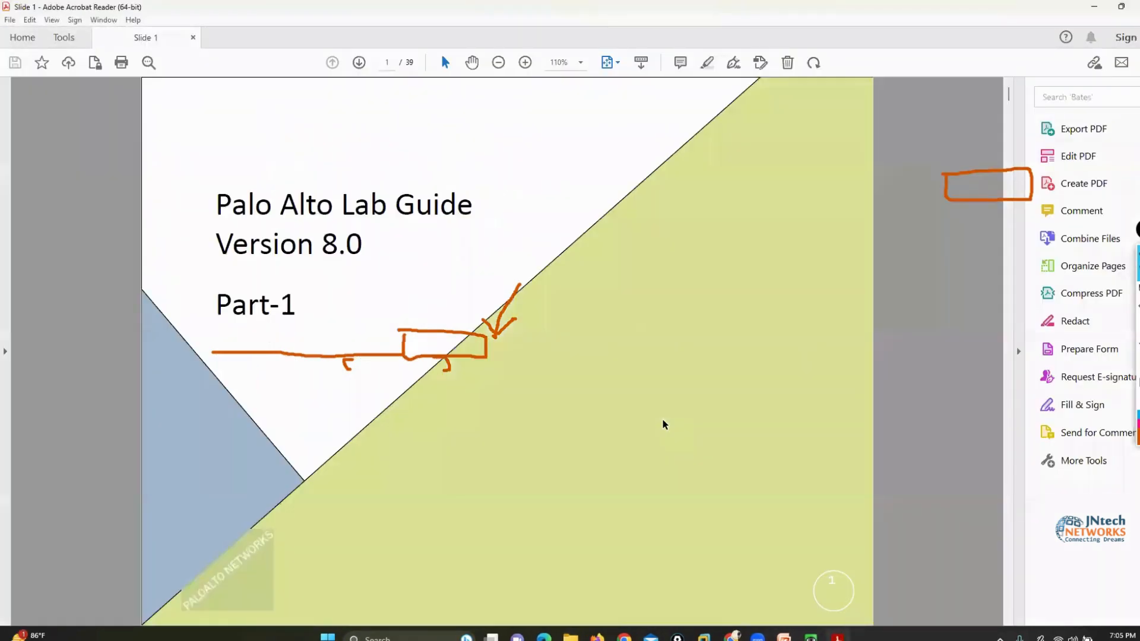
{"action": "scroll", "coordinate": [662, 419], "scroll_direction": "down", "scroll_amount": 3}
{"action": "scroll", "coordinate": [959, 402], "scroll_direction": "down", "scroll_amount": 3}
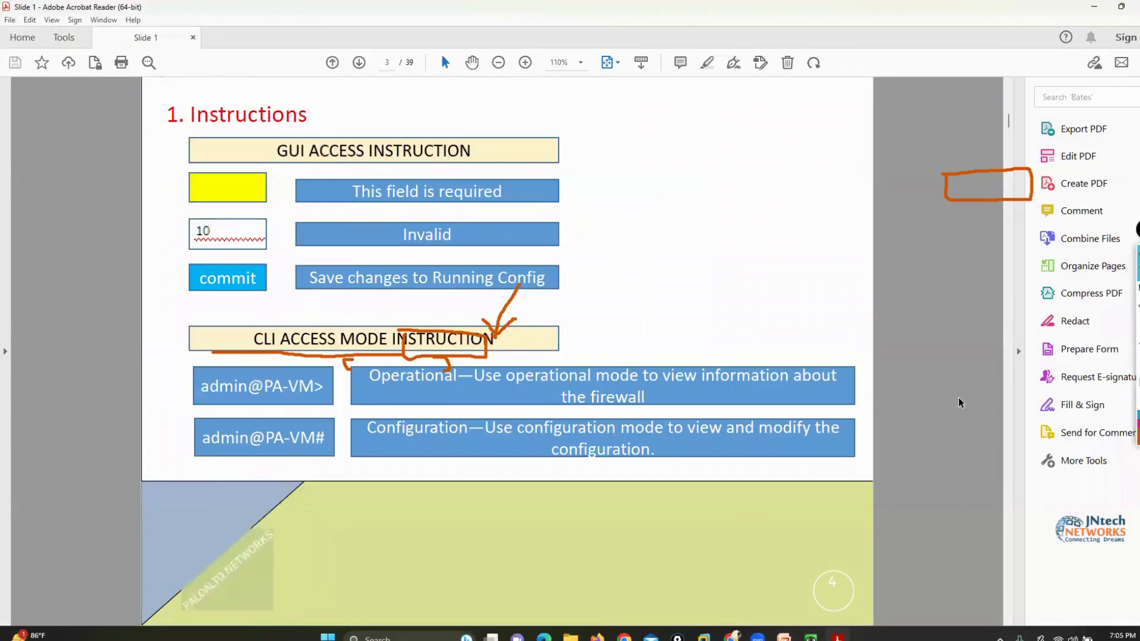
{"action": "scroll", "coordinate": [934, 419], "scroll_direction": "down", "scroll_amount": 6}
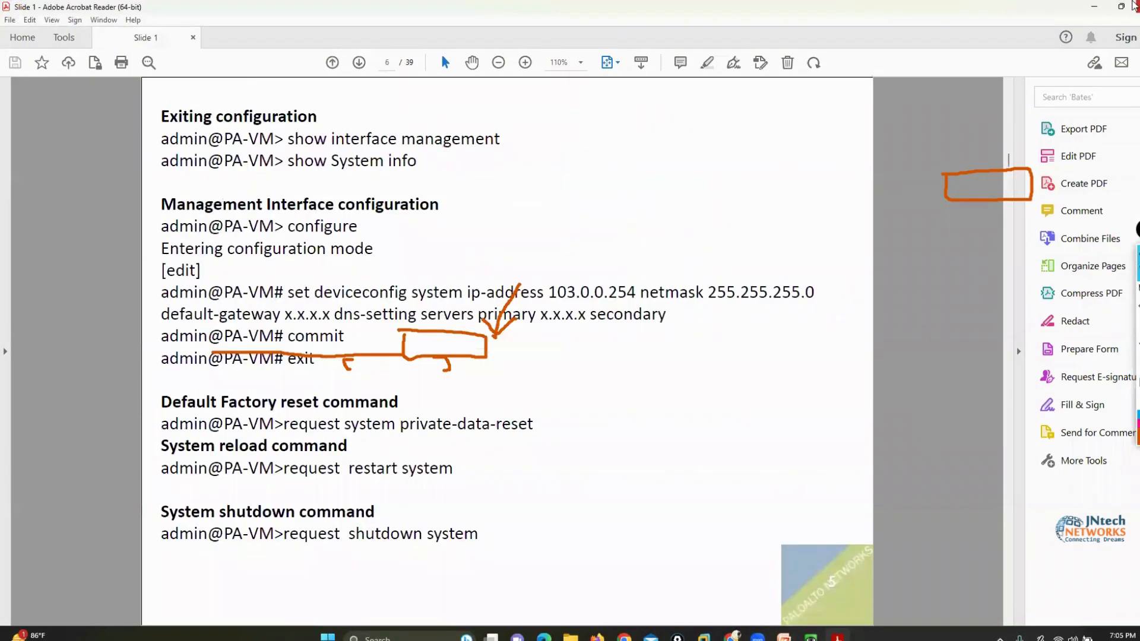
Look through PaloAlto_Lab_Part 1 from the GUI login page to the section on enabling the http service through the CLI
{"action": "left_click", "coordinate": [1134, 4]}
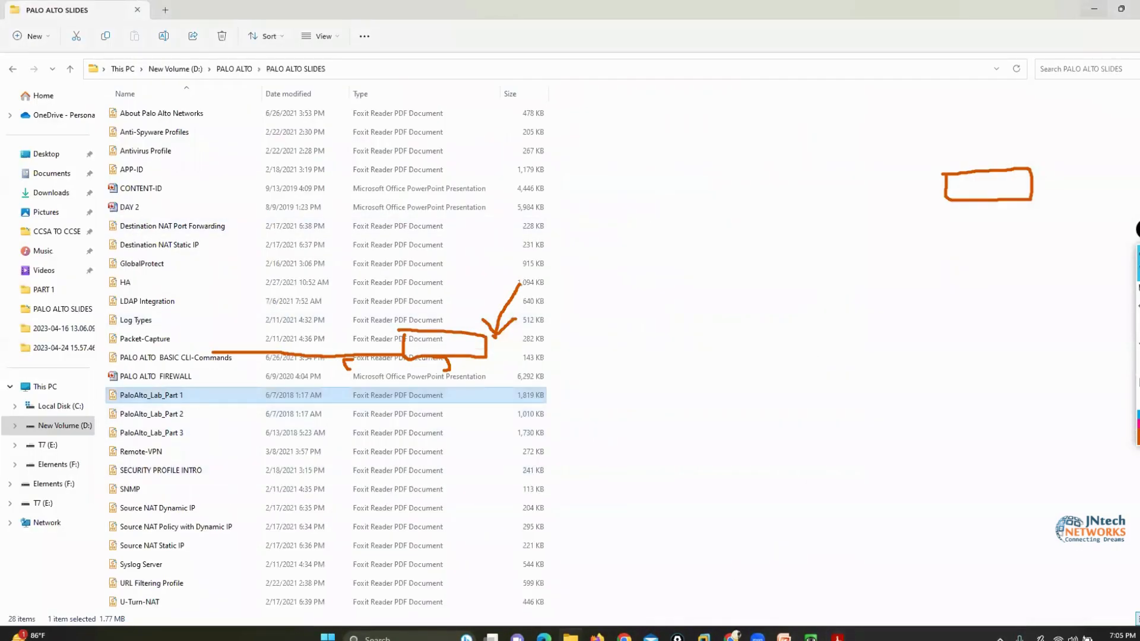
{"action": "left_click", "coordinate": [835, 635]}
{"action": "scroll", "coordinate": [825, 435], "scroll_direction": "down", "scroll_amount": 3}
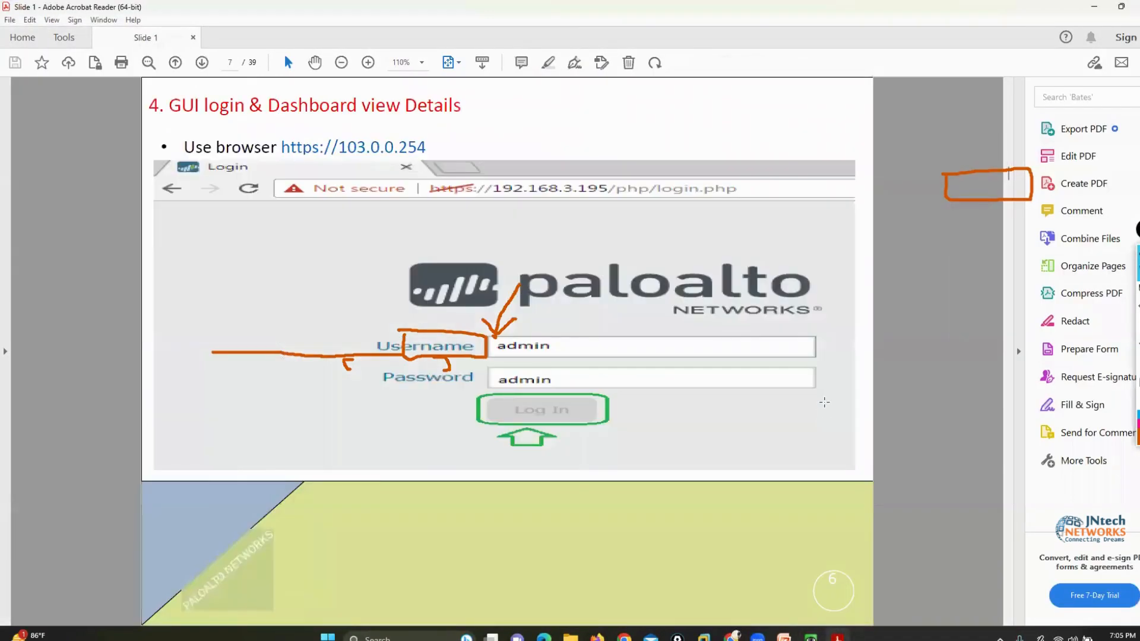
{"action": "scroll", "coordinate": [824, 402], "scroll_direction": "down", "scroll_amount": 8}
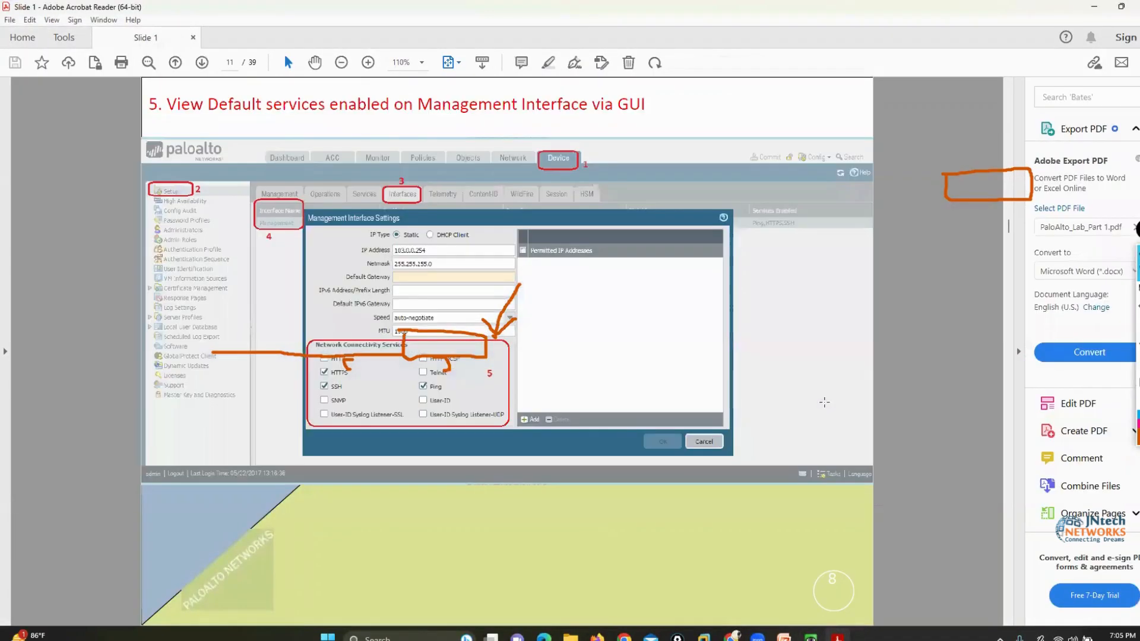
{"action": "scroll", "coordinate": [824, 402], "scroll_direction": "down", "scroll_amount": 2}
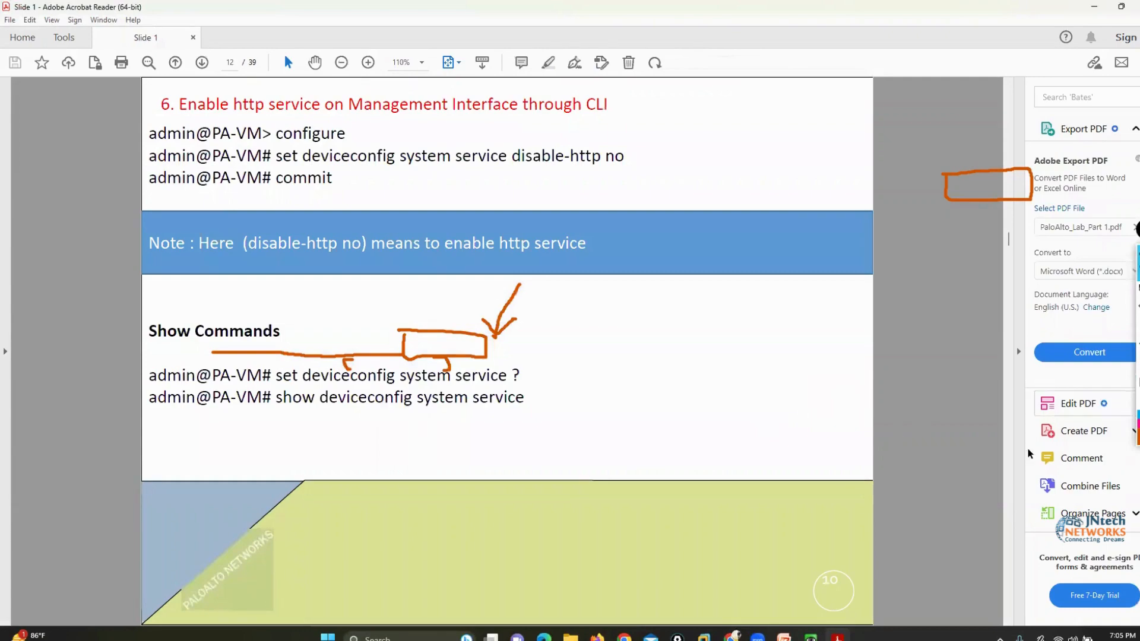
Clear the old annotations, then draw an orange box around the show deviceconfig system service command and erase it
{"action": "left_click", "coordinate": [1138, 382]}
{"action": "left_click", "coordinate": [1138, 291]}
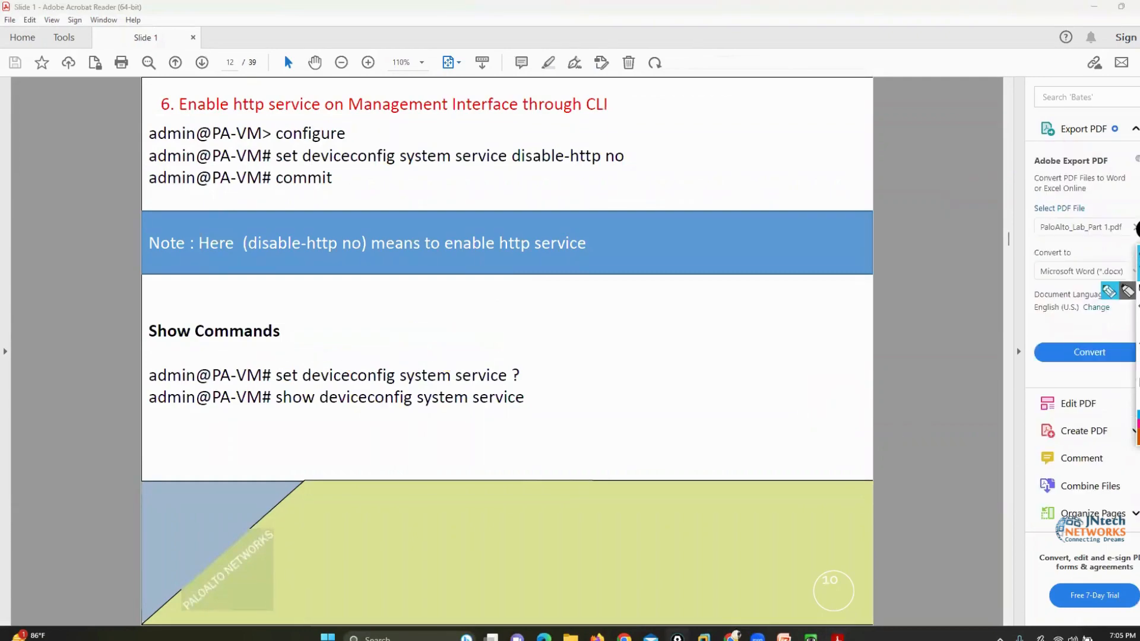
{"action": "mouse_move", "coordinate": [275, 408]}
{"action": "left_mouse_down"}
{"action": "mouse_move", "coordinate": [531, 413]}
{"action": "mouse_move", "coordinate": [478, 387]}
{"action": "mouse_move", "coordinate": [377, 384]}
{"action": "mouse_move", "coordinate": [242, 385]}
{"action": "mouse_move", "coordinate": [243, 408]}
{"action": "left_mouse_up"}
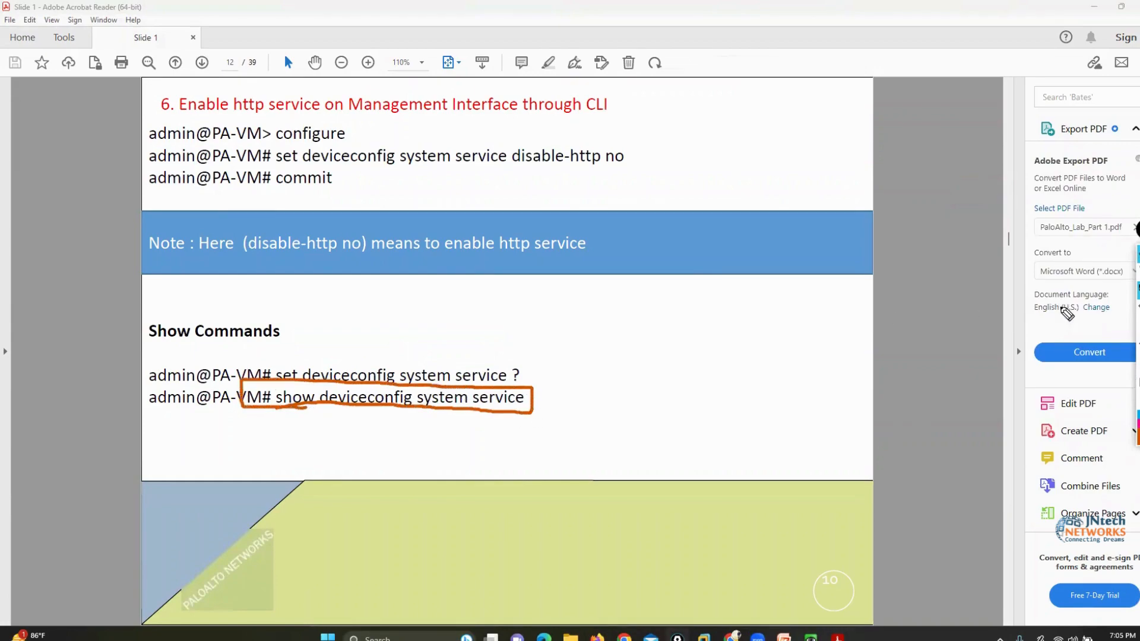
{"action": "left_click", "coordinate": [1138, 383]}
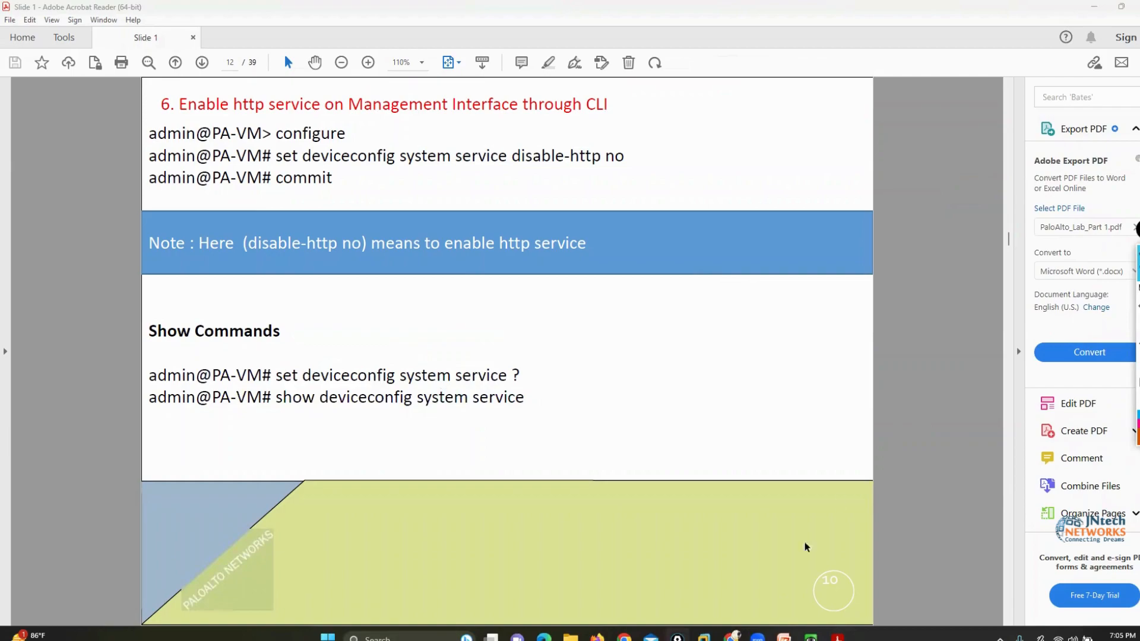
Minimize the PDF and File Explorer, and move the PaloAlto console window aside to uncover the firewall's web page
{"action": "left_click", "coordinate": [1093, 5]}
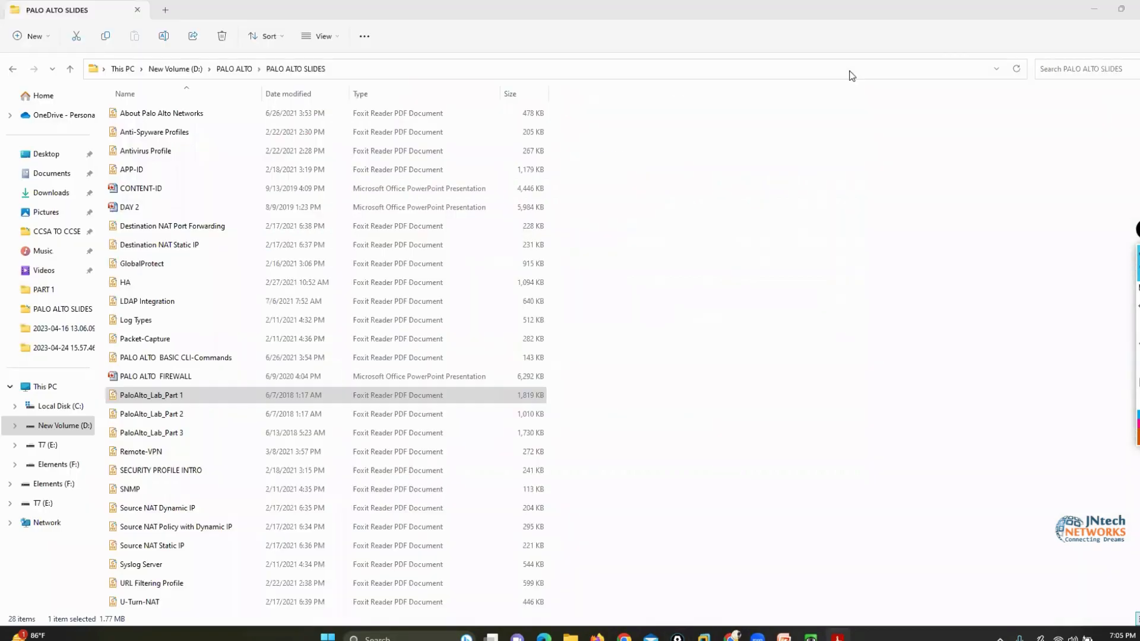
{"action": "left_click", "coordinate": [1093, 6]}
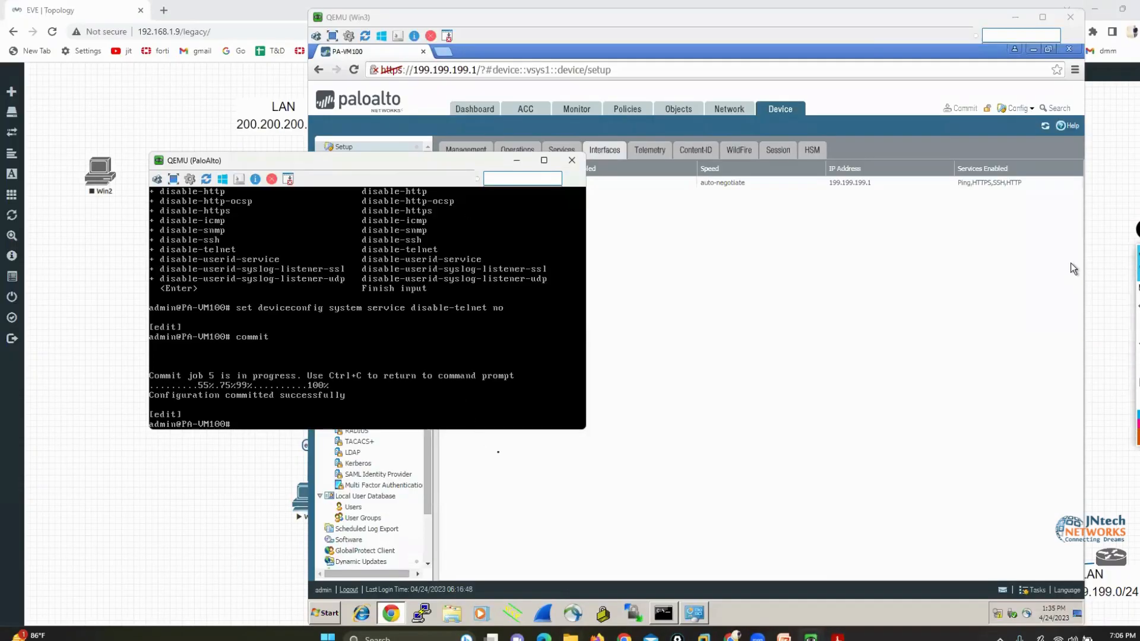
{"action": "left_click", "coordinate": [1070, 263]}
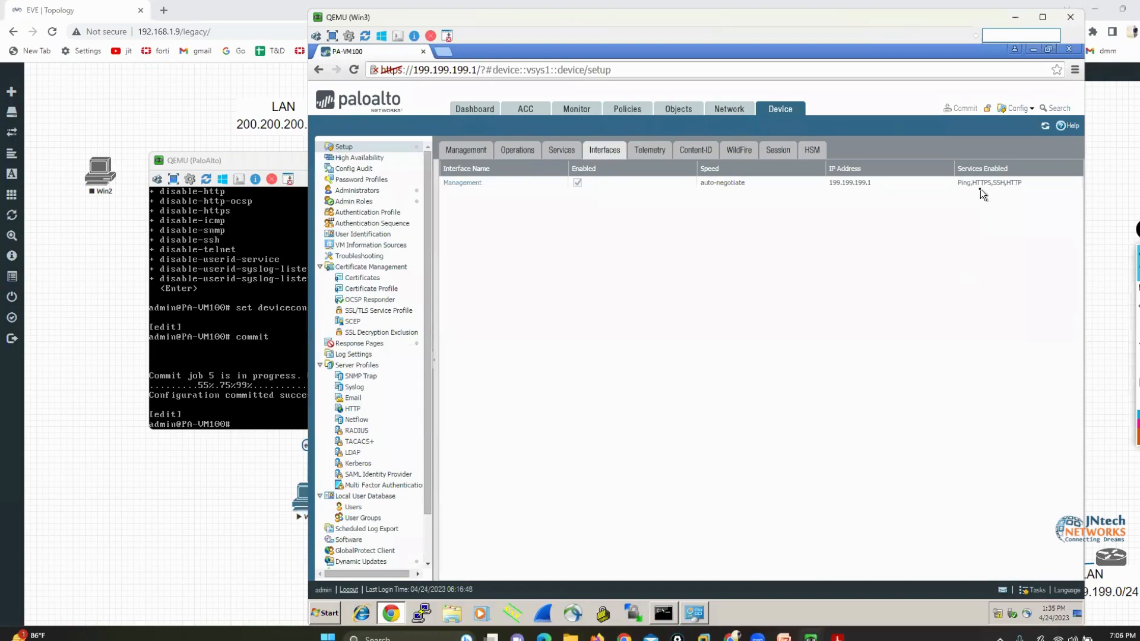
{"action": "left_click", "coordinate": [308, 155]}
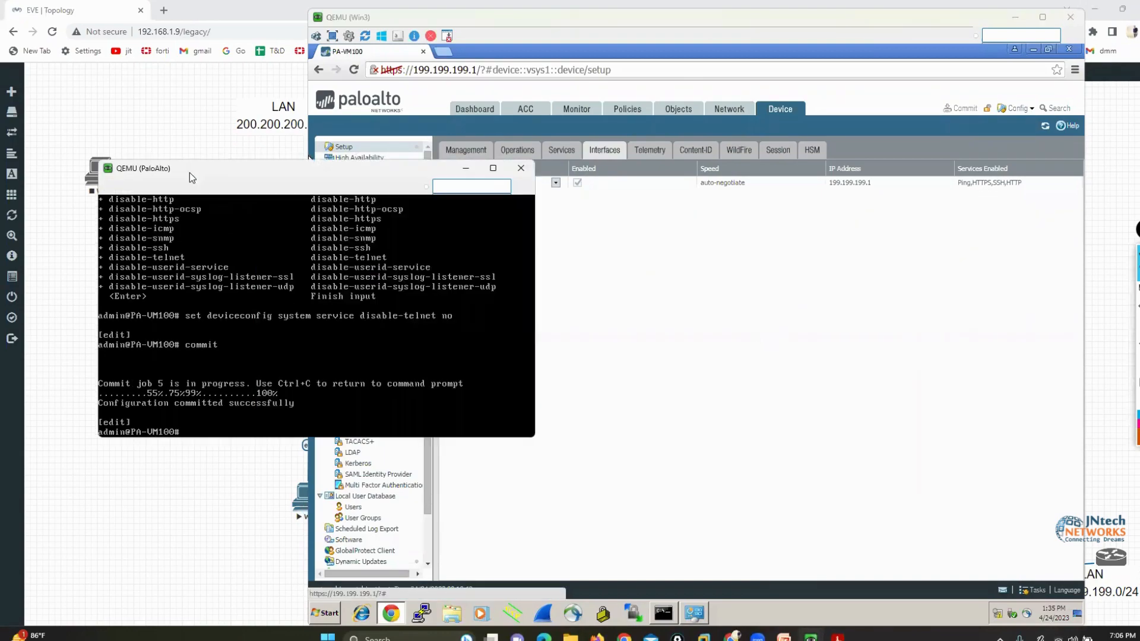
{"action": "left_click_drag", "start_coordinate": [190, 172], "coordinate": [123, 180]}
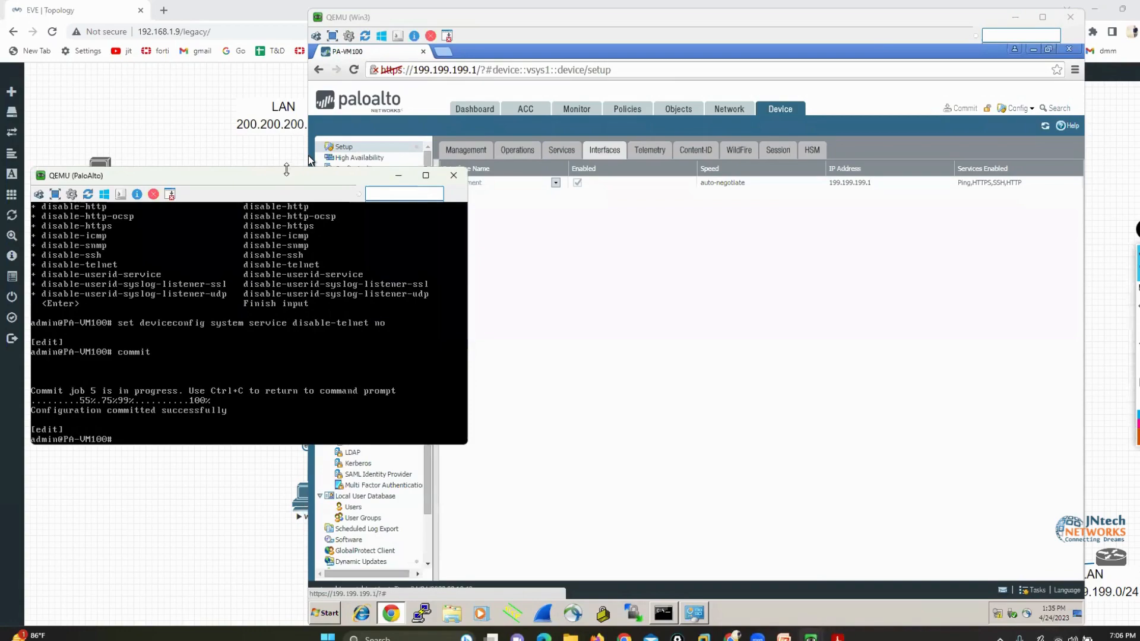
{"action": "left_click_drag", "start_coordinate": [282, 178], "coordinate": [297, 181]}
{"action": "left_click", "coordinate": [819, 395]}
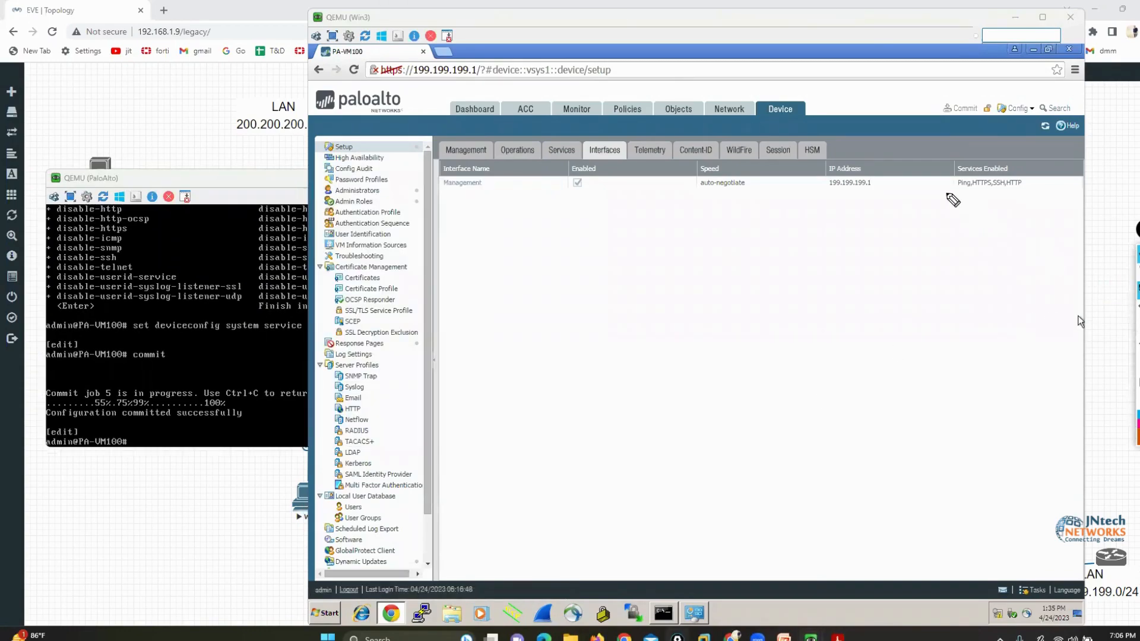
Underline the Management interface's Services Enabled entry in orange
{"action": "left_click_drag", "start_coordinate": [945, 193], "coordinate": [1003, 191]}
{"action": "left_click", "coordinate": [1074, 288]}
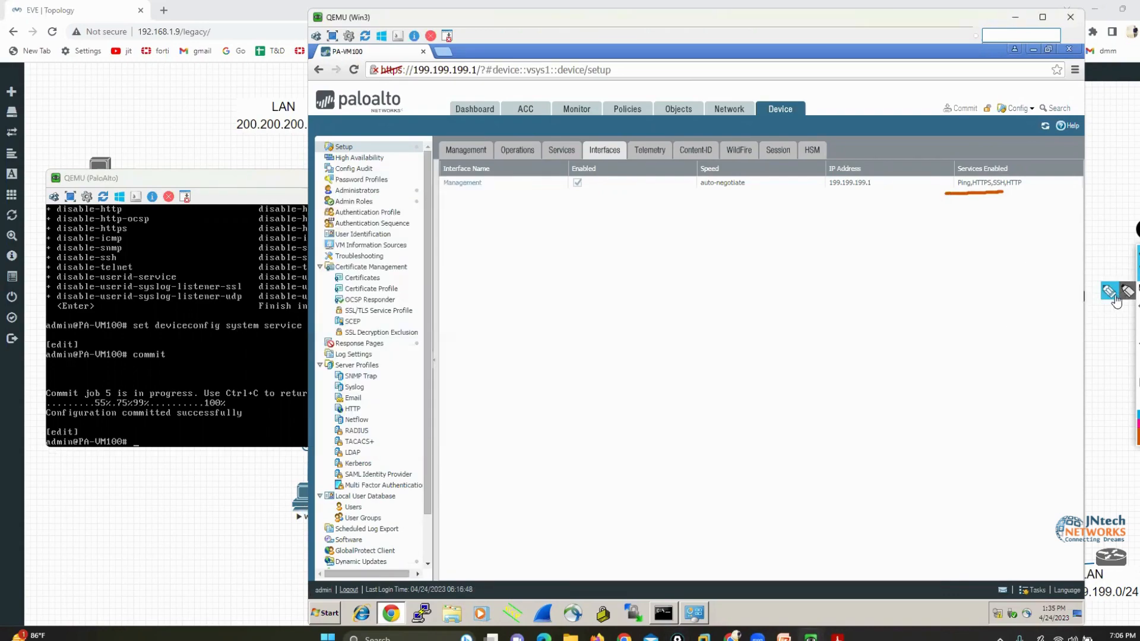
{"action": "left_click", "coordinate": [1114, 297]}
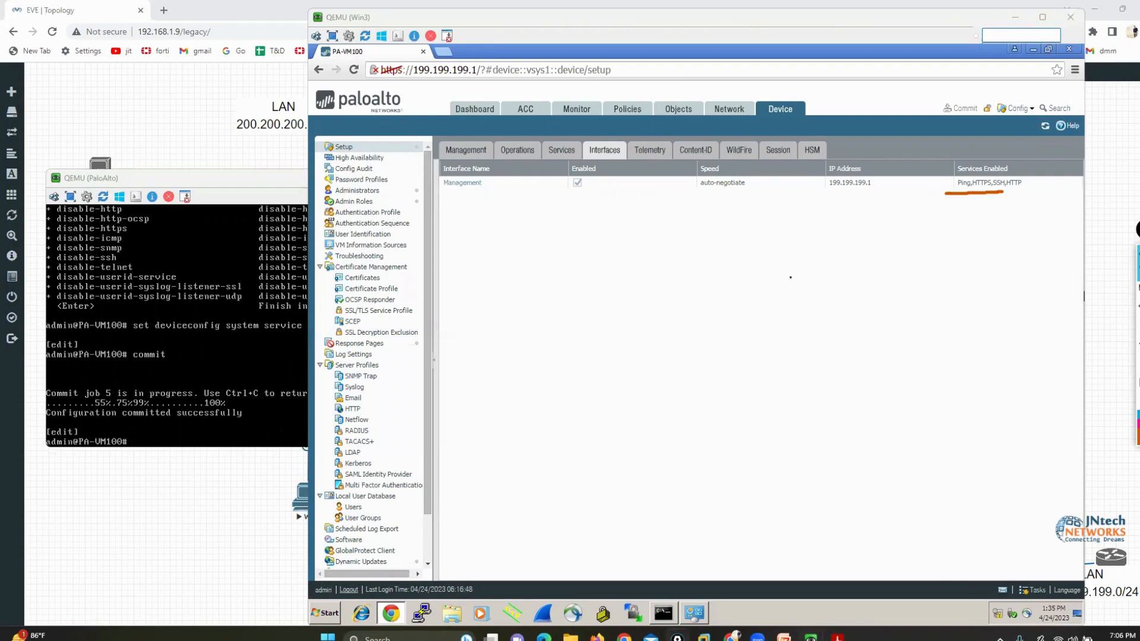
Refresh the firewall's interface list, mark Telnet under Services Enabled in orange, and clear the annotations
{"action": "left_click", "coordinate": [266, 340]}
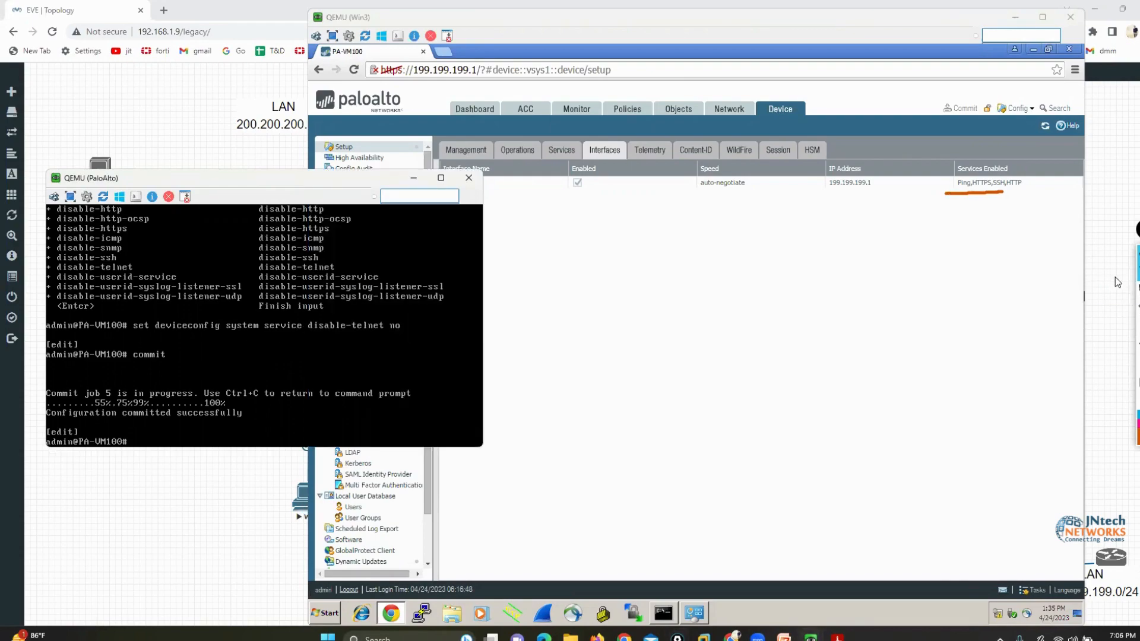
{"action": "left_click", "coordinate": [930, 321]}
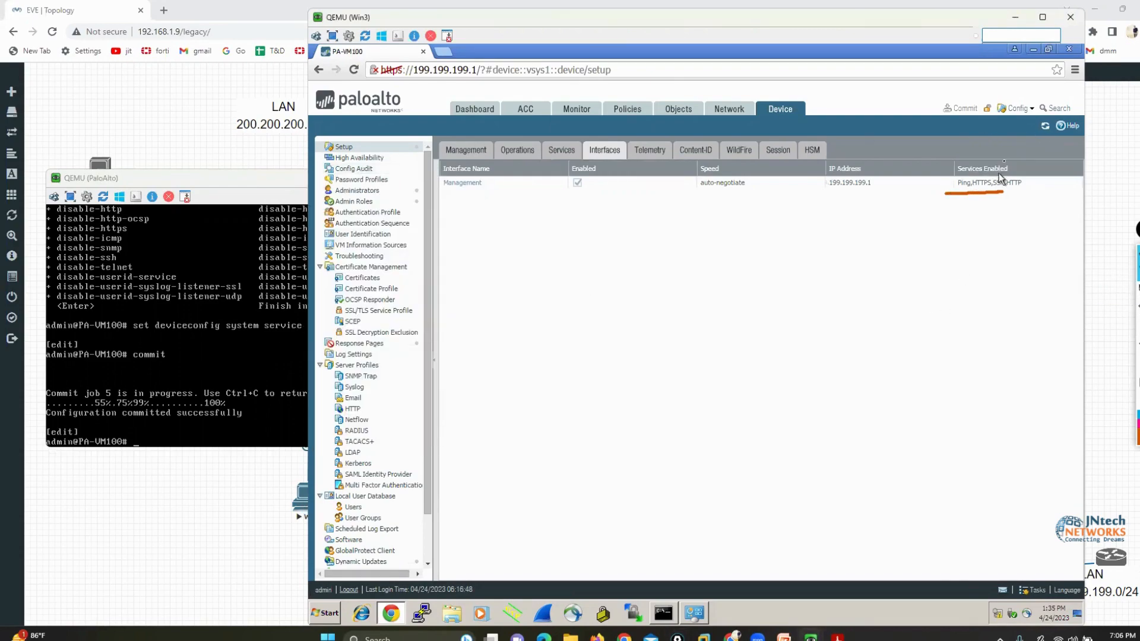
{"action": "left_click", "coordinate": [1047, 128]}
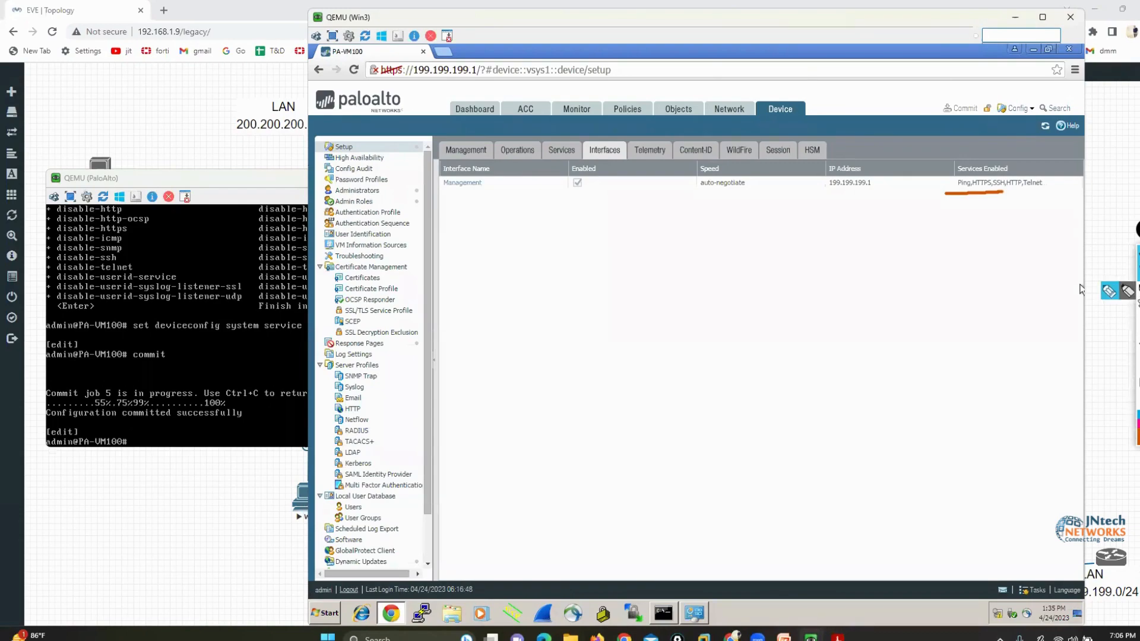
{"action": "left_click", "coordinate": [1113, 291]}
{"action": "mouse_move", "coordinate": [1019, 200]}
{"action": "left_mouse_down"}
{"action": "mouse_move", "coordinate": [1049, 178]}
{"action": "mouse_move", "coordinate": [1015, 172]}
{"action": "mouse_move", "coordinate": [1024, 194]}
{"action": "left_mouse_up"}
{"action": "left_click", "coordinate": [1137, 378]}
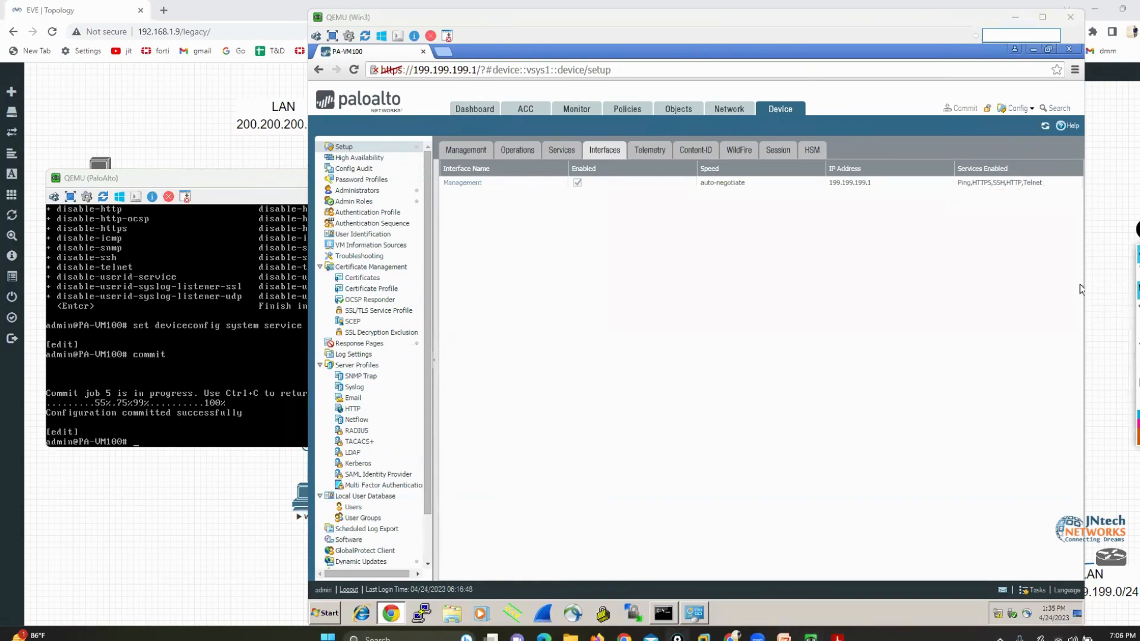
Minimize the browser in the Win3 machine and open a PuTTY Telnet session to 199.199.199.1
{"action": "left_click", "coordinate": [687, 456]}
{"action": "left_click", "coordinate": [1032, 49]}
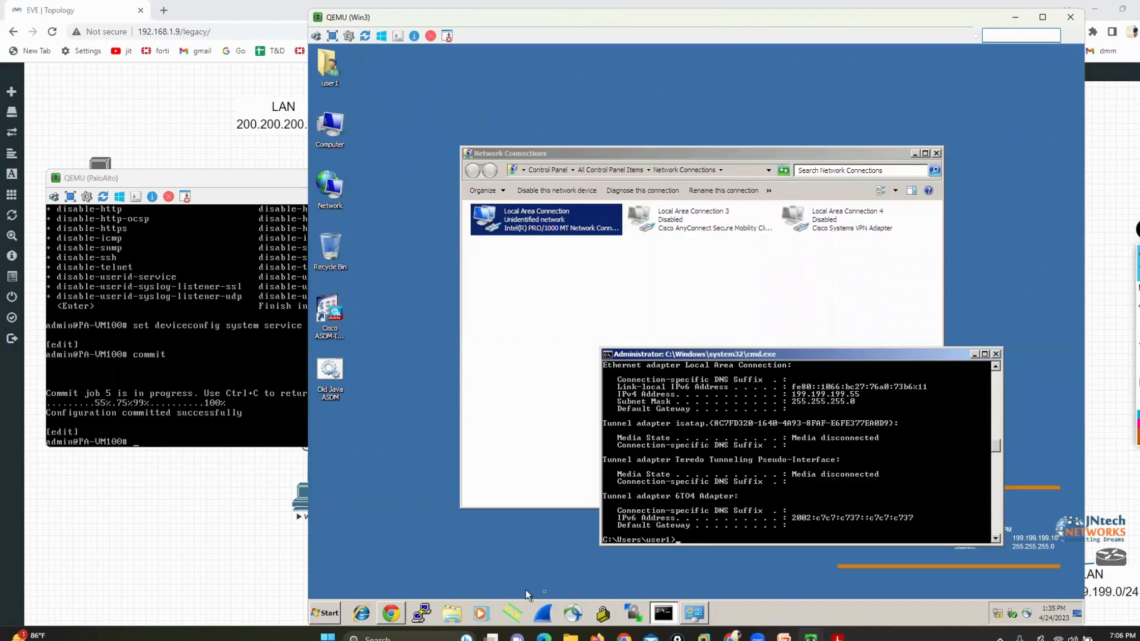
{"action": "left_click", "coordinate": [421, 613]}
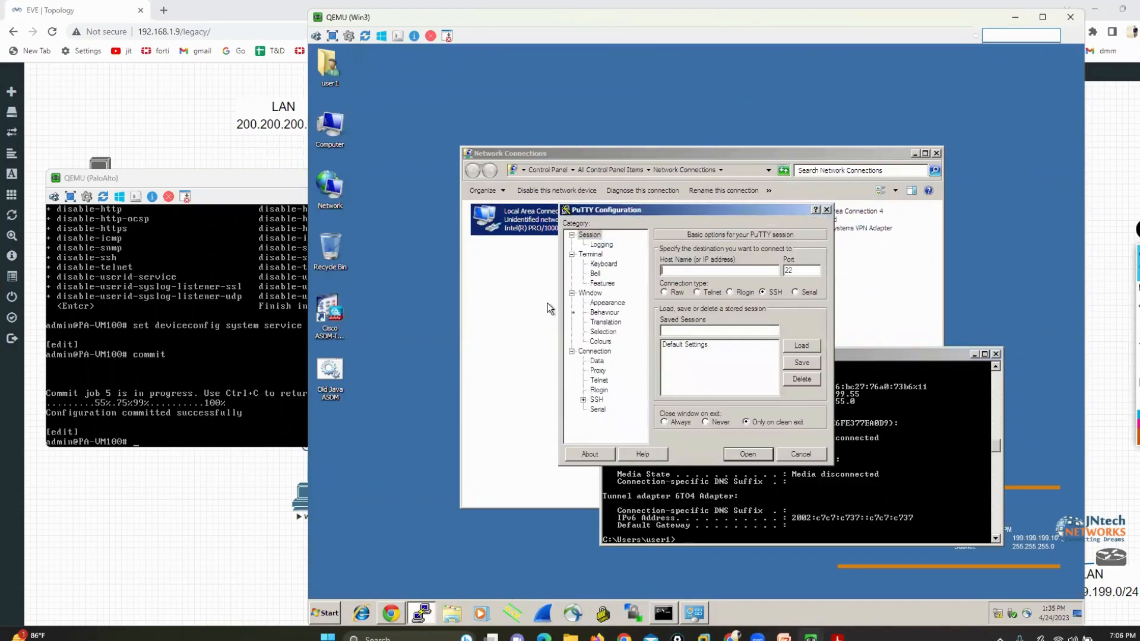
{"action": "left_click", "coordinate": [697, 292]}
{"action": "type", "text": "199"}
{"action": "type", "text": "99.199.1"}
{"action": "key", "text": "Return"}
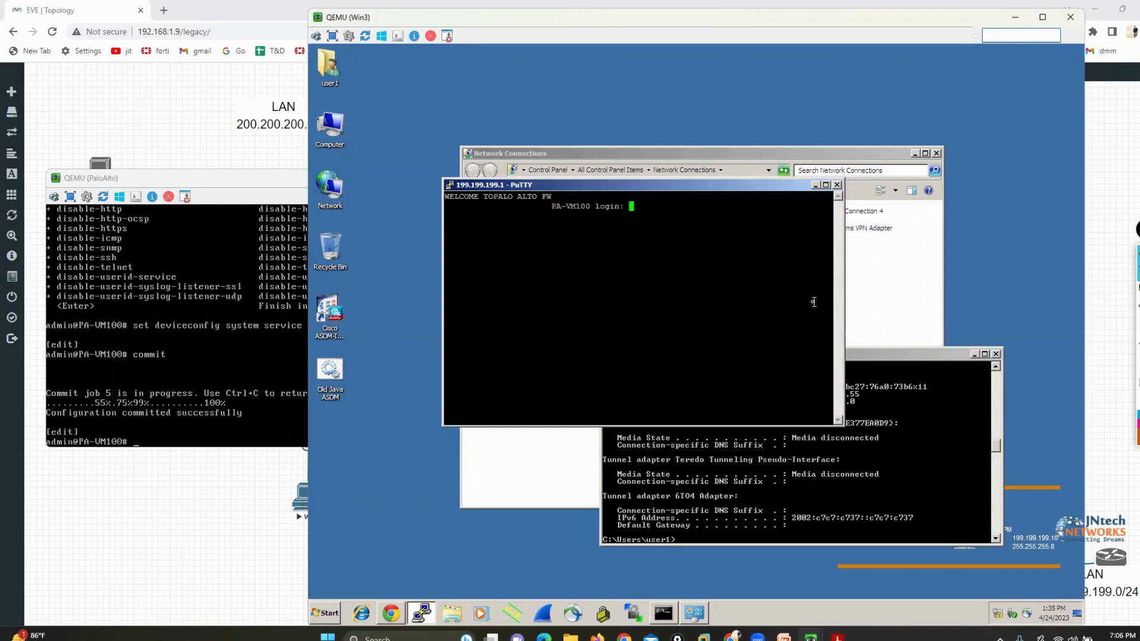
Log in to the Telnet session as admin with the account password, and switch back to the firewall's page in Chrome
{"action": "type", "text": "admin"}
{"action": "key", "text": "Return"}
{"action": "key", "text": "Return"}
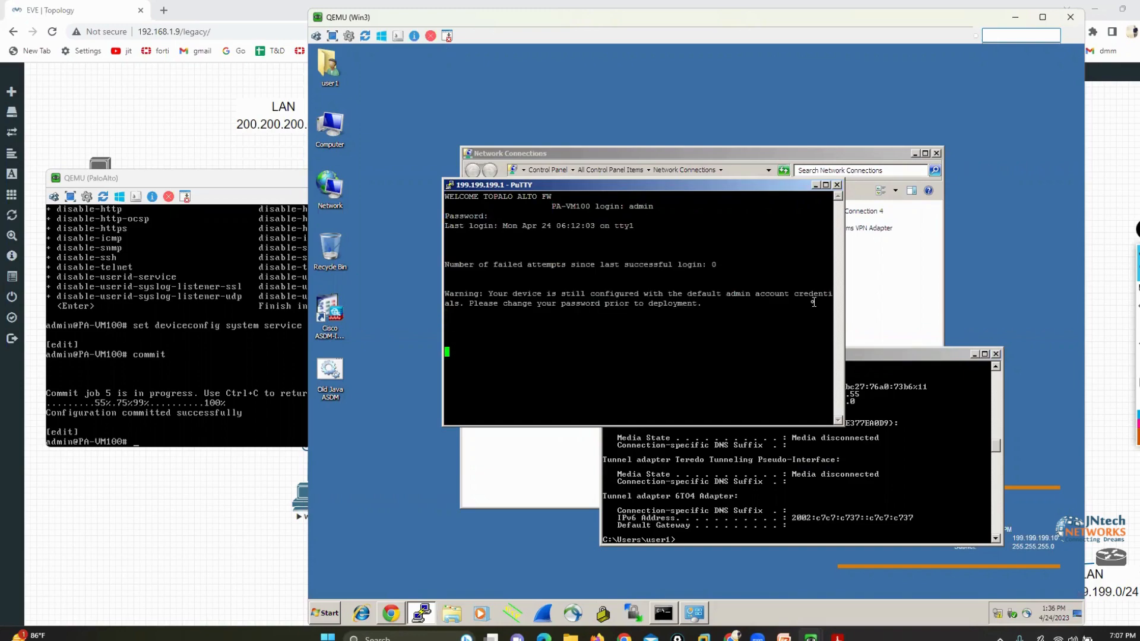
{"action": "key", "text": "Return"}
{"action": "key", "text": "Return"}
{"action": "key", "text": "Return"}
{"action": "key", "text": "Return"}
{"action": "key", "text": "Return"}
{"action": "key", "text": "Return"}
{"action": "key", "text": "Return"}
{"action": "key", "text": "Return"}
{"action": "key", "text": "Return"}
{"action": "key", "text": "Return"}
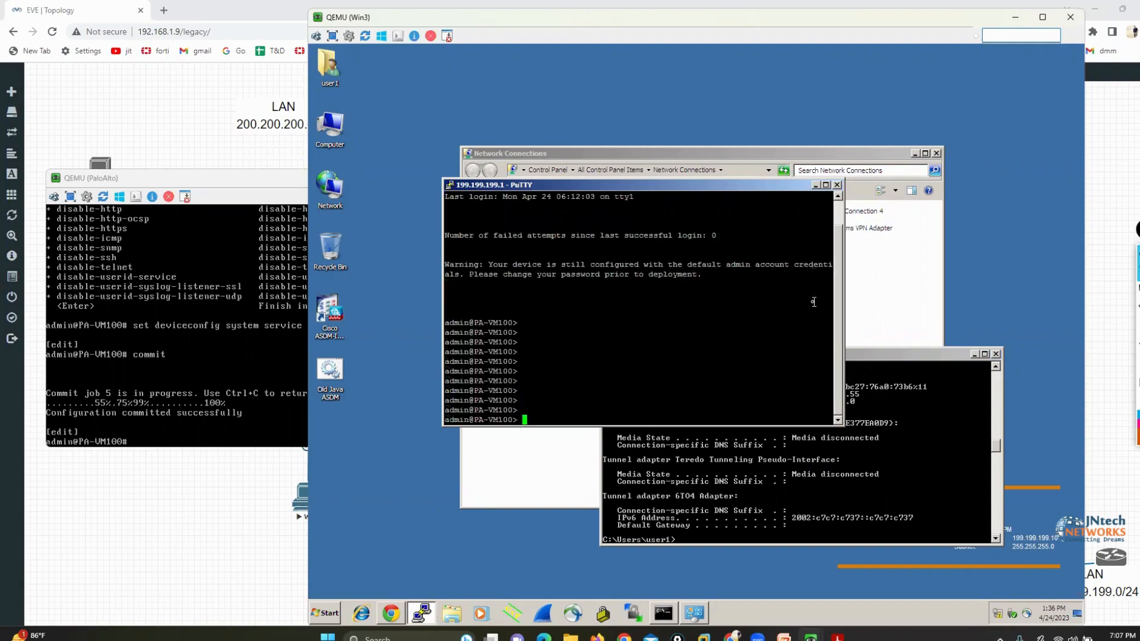
{"action": "left_click", "coordinate": [398, 618]}
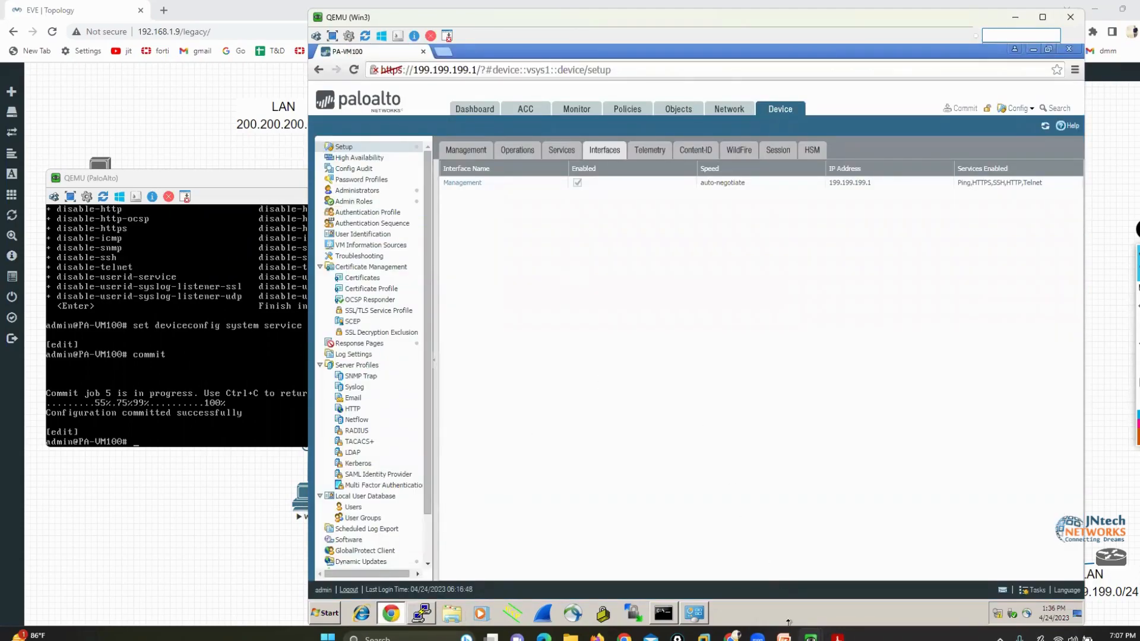
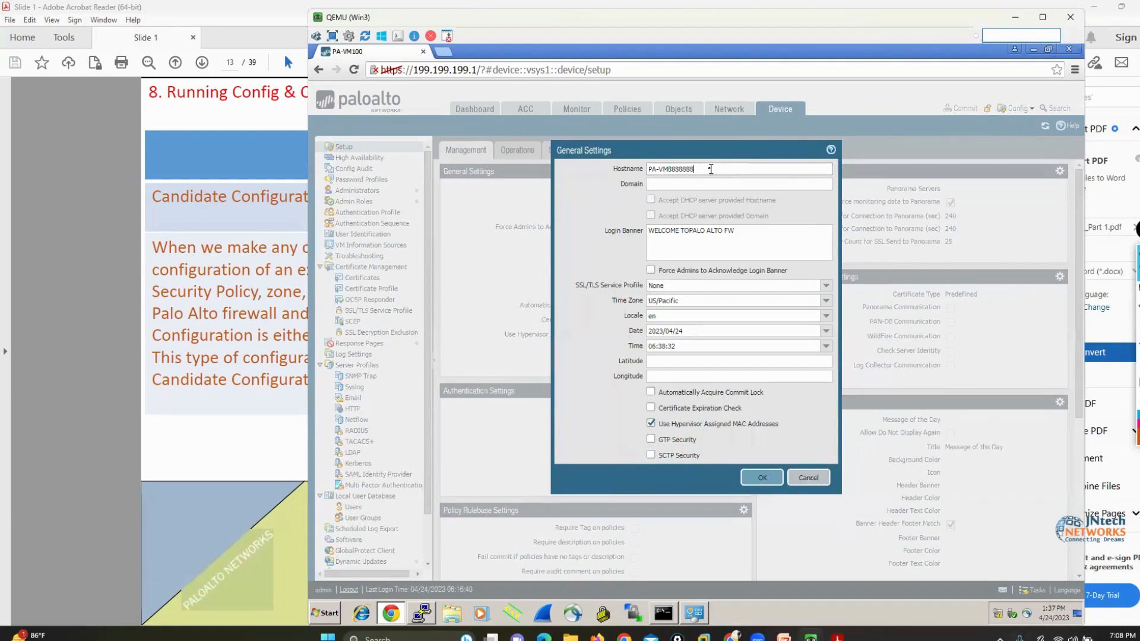
Apply the hostname PA-VM8888888 in the General Settings, and box the Candidate Configuration heading on the PDF slide in orange
{"action": "left_click", "coordinate": [760, 479]}
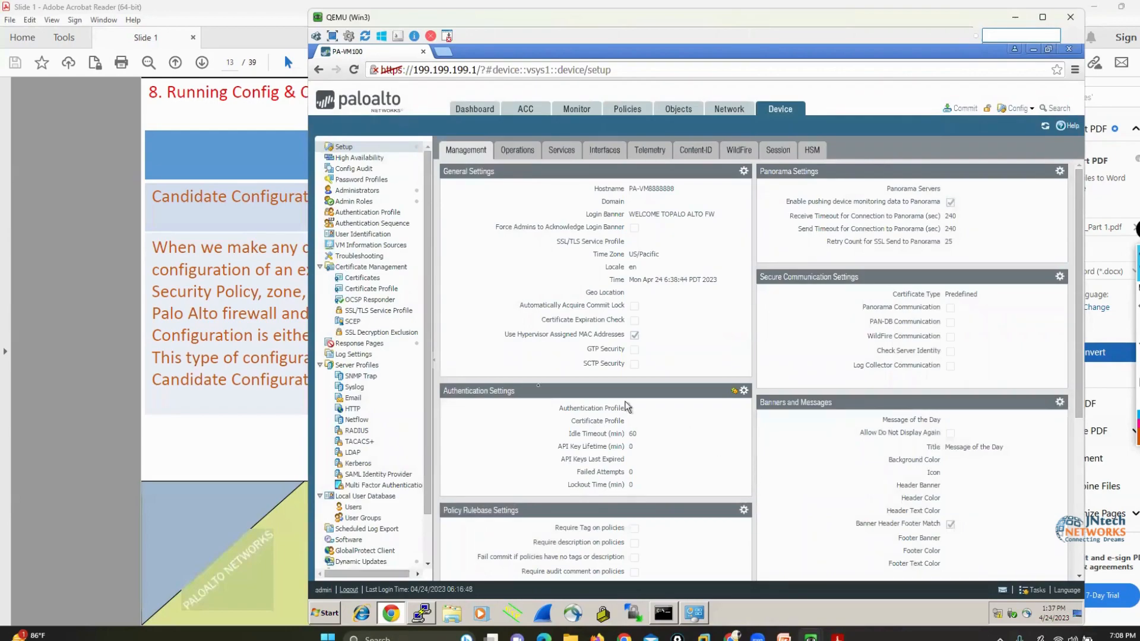
{"action": "left_click", "coordinate": [110, 272]}
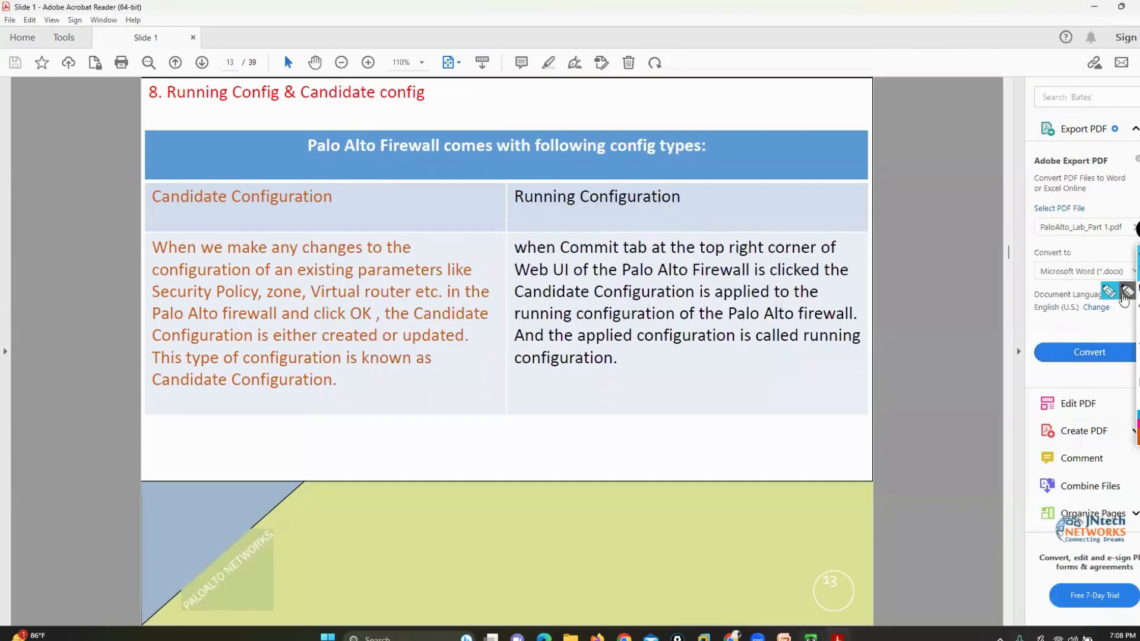
{"action": "mouse_move", "coordinate": [144, 188]}
{"action": "left_mouse_down"}
{"action": "mouse_move", "coordinate": [147, 223]}
{"action": "mouse_move", "coordinate": [364, 221]}
{"action": "mouse_move", "coordinate": [142, 173]}
{"action": "left_mouse_up"}
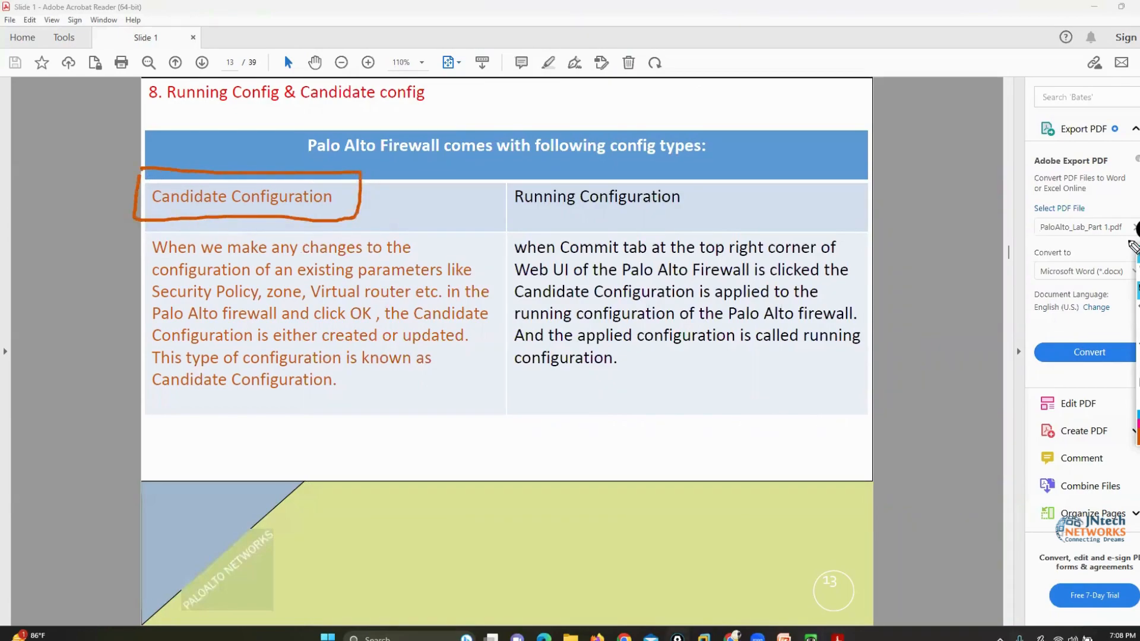
Switch to the PaloAlto console, bring up a few fresh prompts, and circle the PA-VM100 hostname in orange
{"action": "mouse_move", "coordinate": [810, 638]}
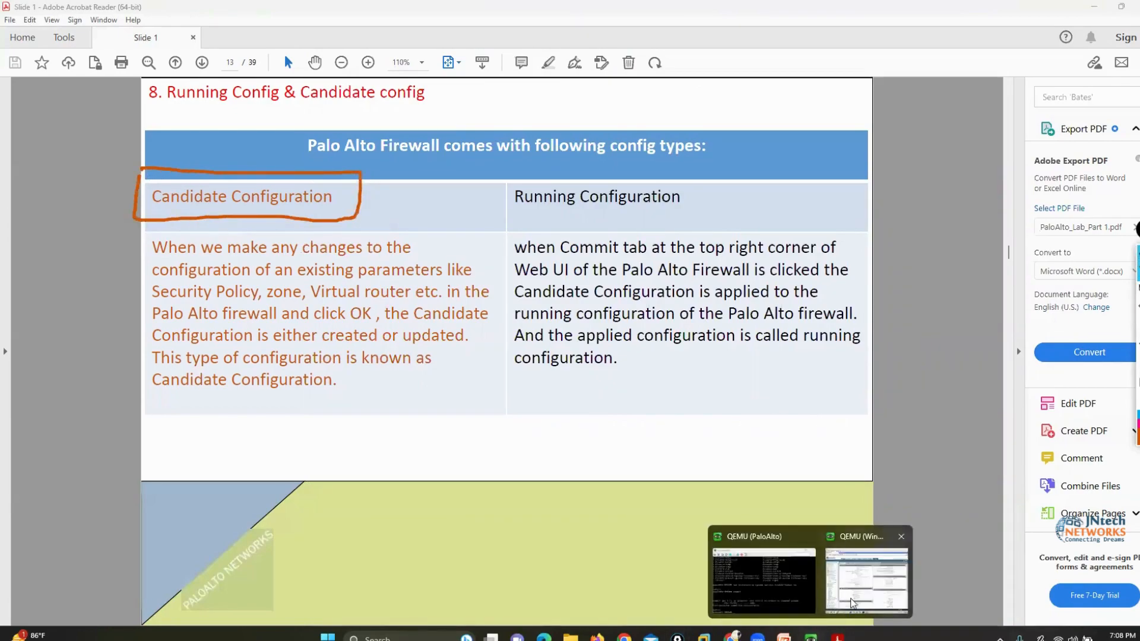
{"action": "left_click", "coordinate": [867, 579]}
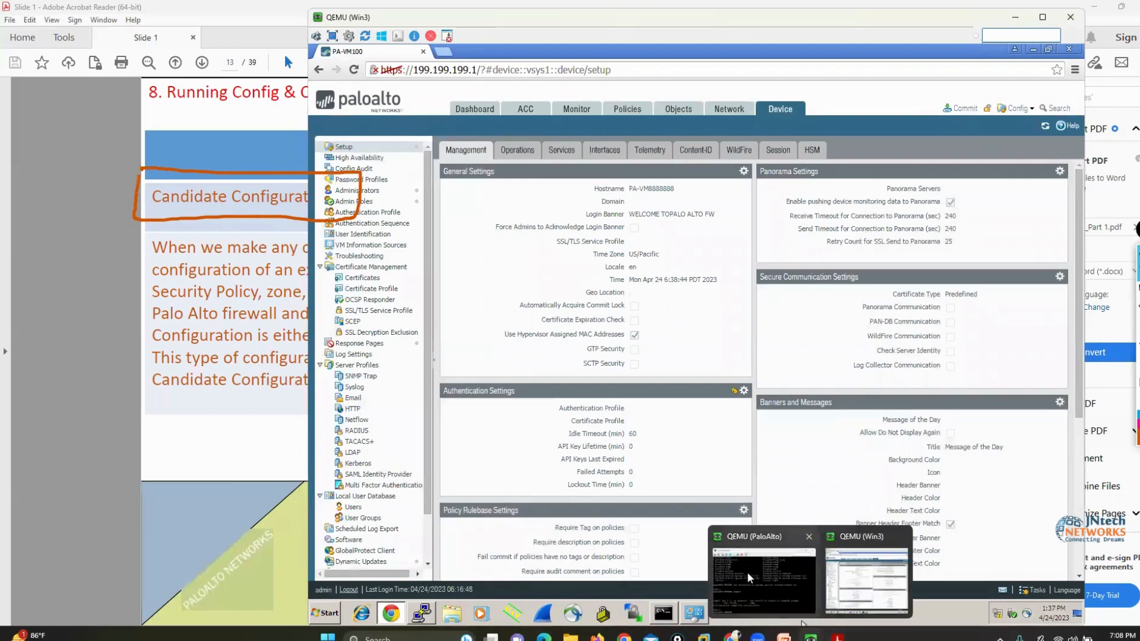
{"action": "left_click", "coordinate": [763, 573]}
{"action": "left_click_drag", "start_coordinate": [231, 187], "coordinate": [226, 207]}
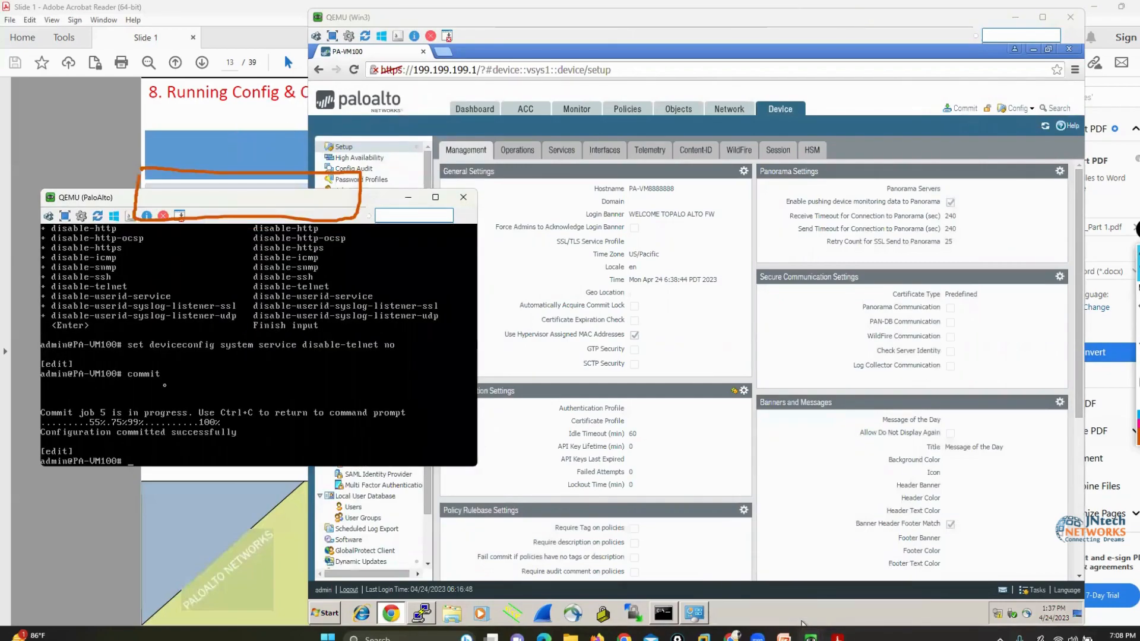
{"action": "key", "text": "Return"}
{"action": "key", "text": "Return"}
{"action": "key", "text": "Return"}
{"action": "key", "text": "Return"}
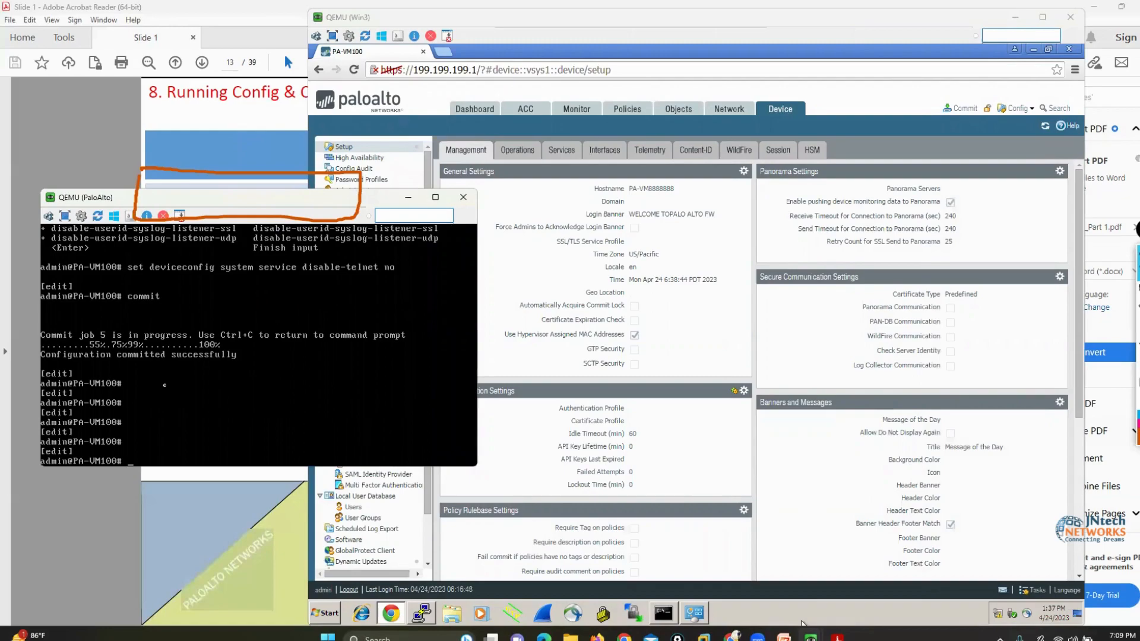
{"action": "left_click", "coordinate": [1108, 293]}
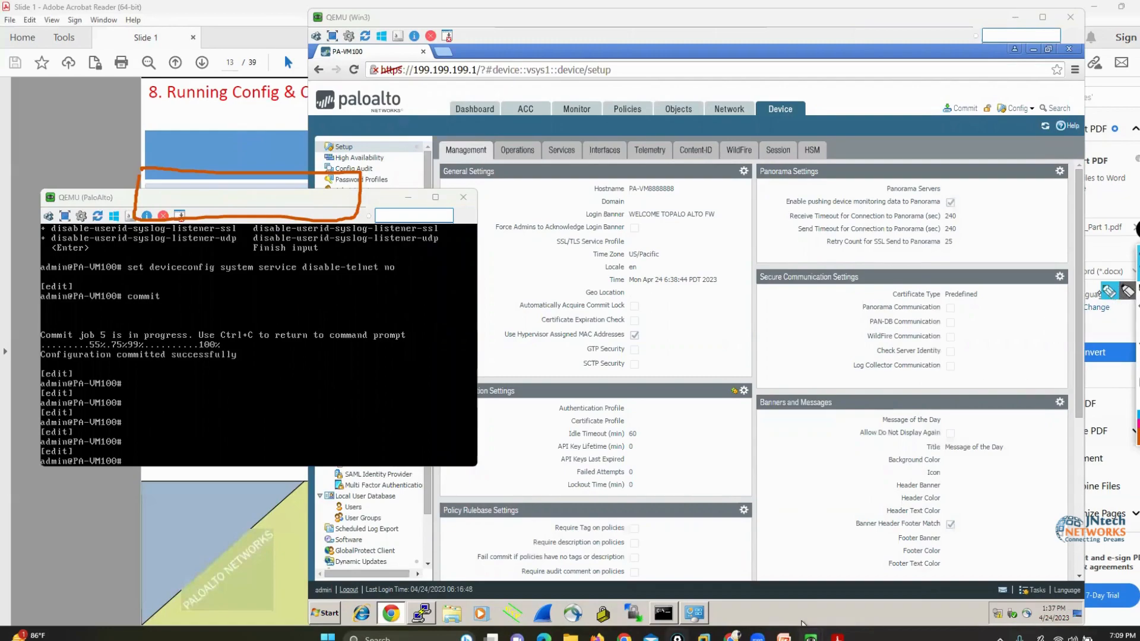
{"action": "mouse_move", "coordinate": [76, 483]}
{"action": "left_mouse_down"}
{"action": "mouse_move", "coordinate": [135, 482]}
{"action": "mouse_move", "coordinate": [116, 442]}
{"action": "mouse_move", "coordinate": [67, 469]}
{"action": "mouse_move", "coordinate": [86, 476]}
{"action": "left_mouse_up"}
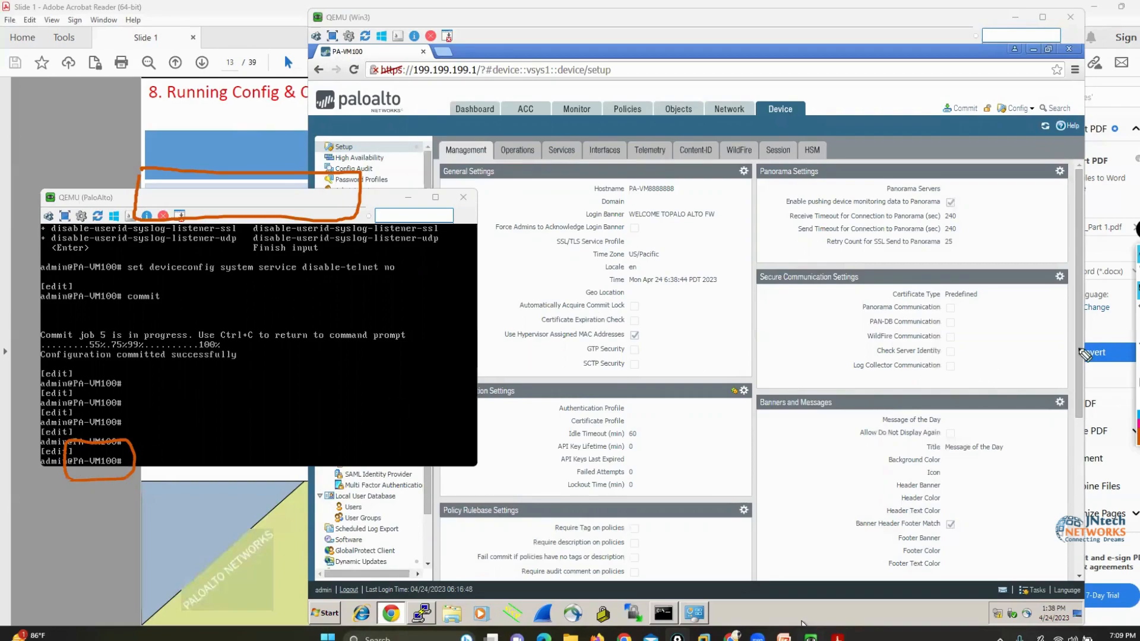
Open the Commit dialog on the firewall's page, and box the Running Configuration heading on the PDF slide in orange
{"action": "left_click", "coordinate": [924, 133]}
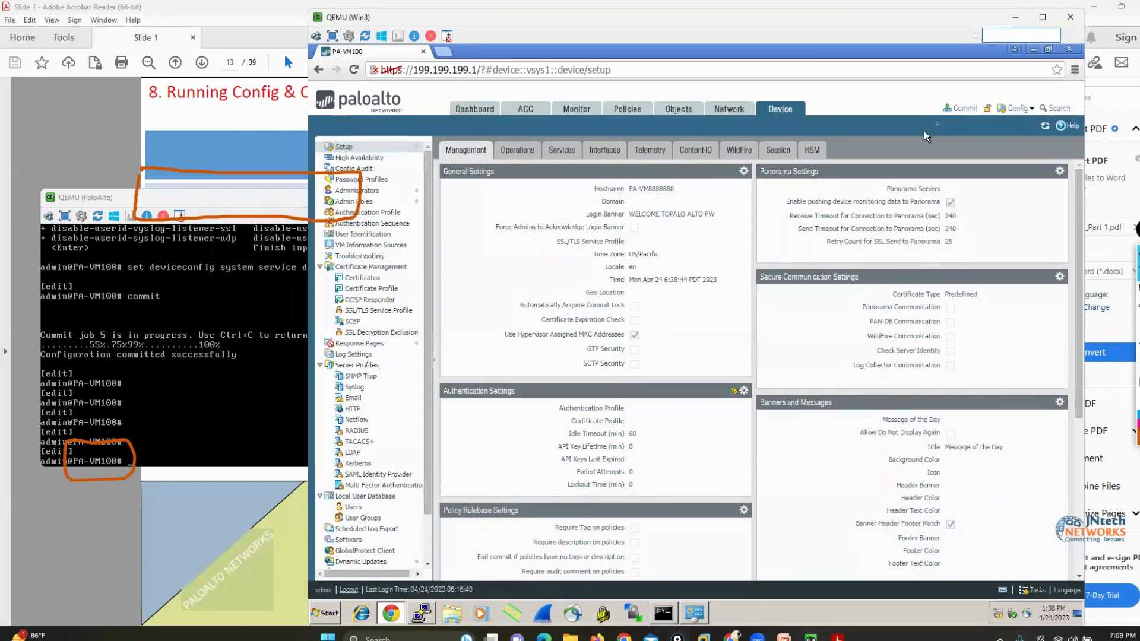
{"action": "left_click", "coordinate": [960, 110]}
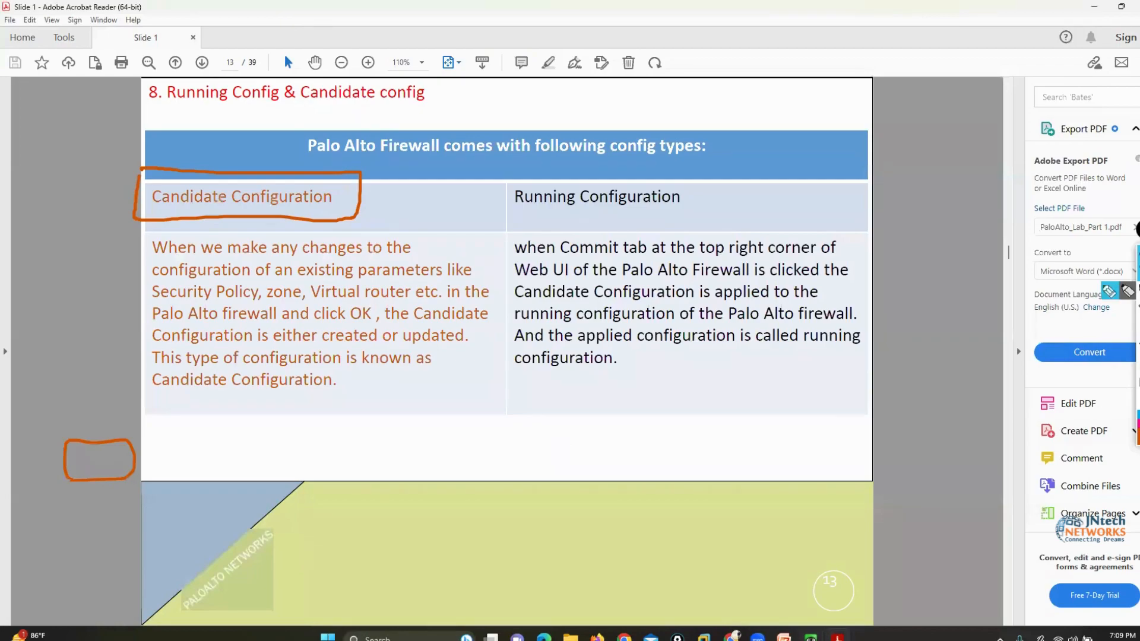
{"action": "left_click", "coordinate": [1110, 290]}
{"action": "mouse_move", "coordinate": [499, 176]}
{"action": "left_mouse_down"}
{"action": "mouse_move", "coordinate": [531, 215]}
{"action": "mouse_move", "coordinate": [683, 214]}
{"action": "mouse_move", "coordinate": [708, 196]}
{"action": "mouse_move", "coordinate": [542, 175]}
{"action": "mouse_move", "coordinate": [501, 183]}
{"action": "left_mouse_up"}
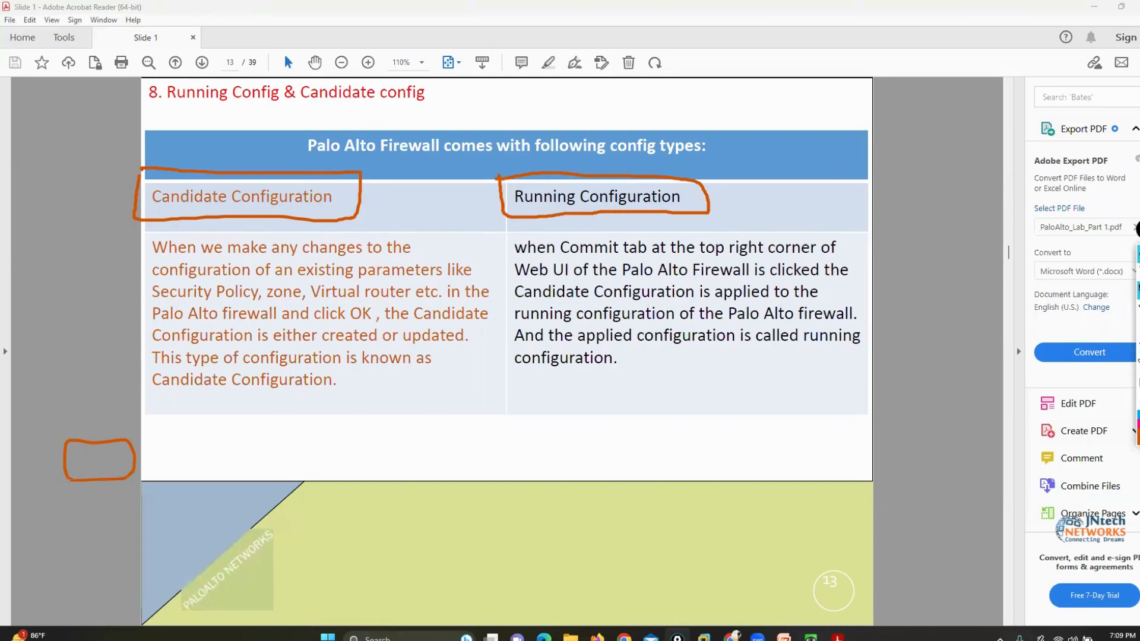
Clear the orange annotations and select the Candidate Configuration heading text on the PDF slide
{"action": "left_click", "coordinate": [1138, 382]}
{"action": "left_click", "coordinate": [1138, 272]}
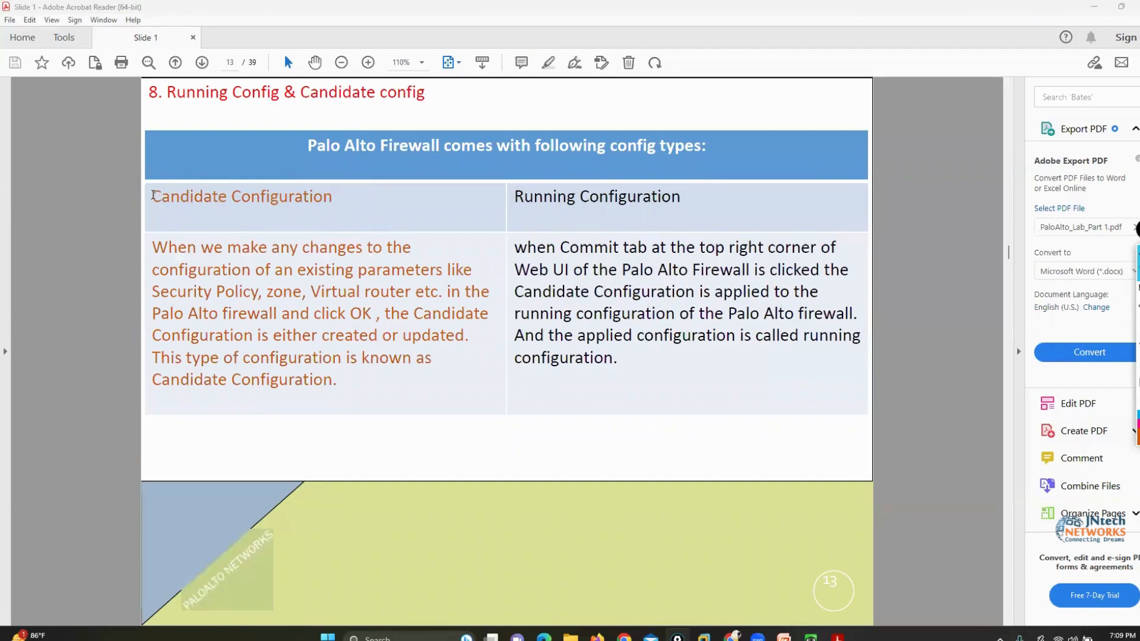
{"action": "left_click_drag", "start_coordinate": [153, 196], "coordinate": [293, 198]}
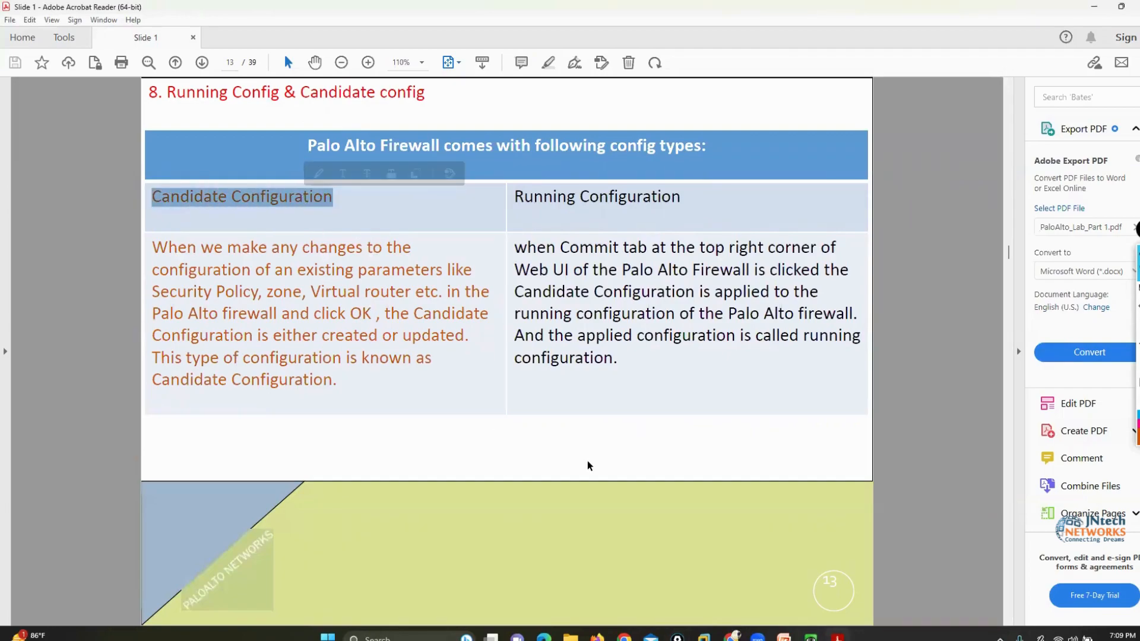
Return to the firewall's page in the Win3 machine and cancel the Commit dialog
{"action": "mouse_move", "coordinate": [810, 636]}
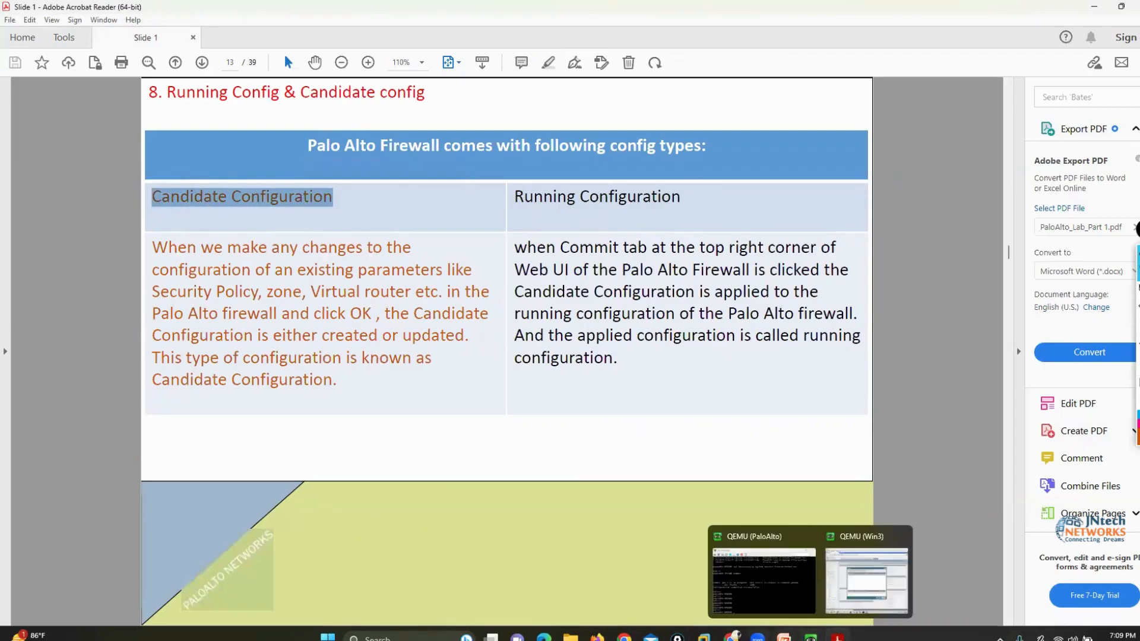
{"action": "left_click", "coordinate": [731, 636]}
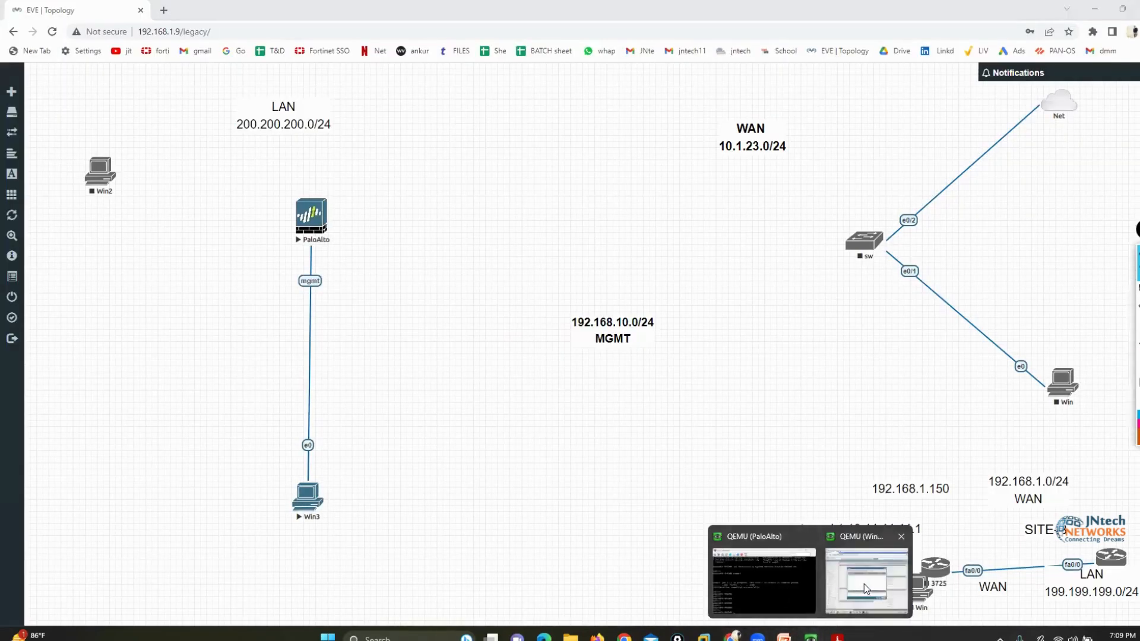
{"action": "left_click", "coordinate": [864, 583]}
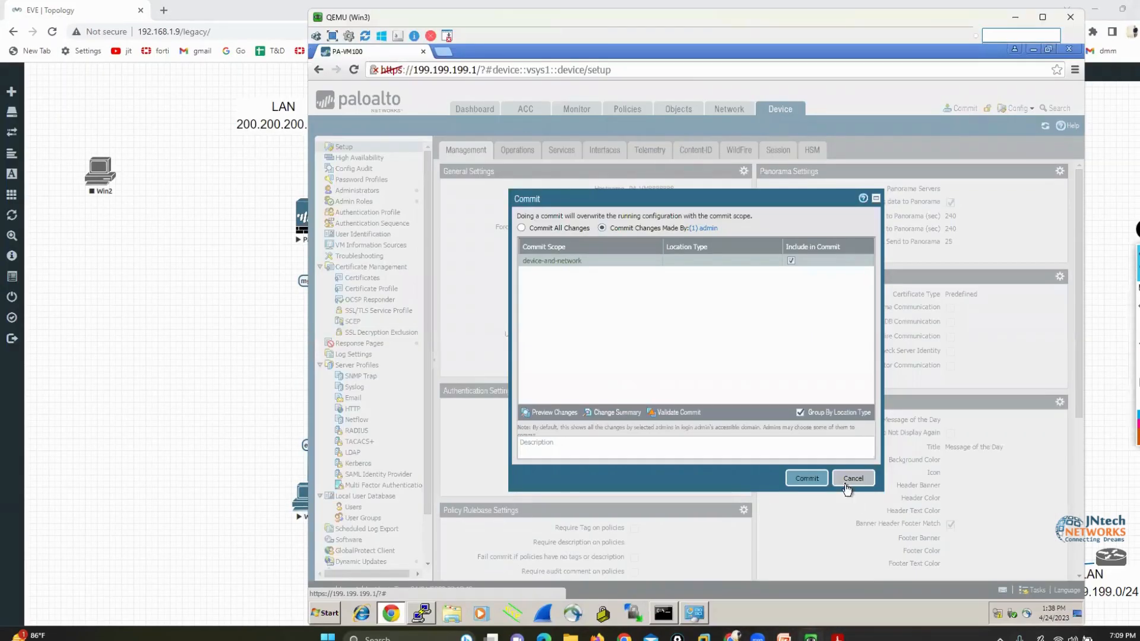
{"action": "left_click", "coordinate": [846, 482]}
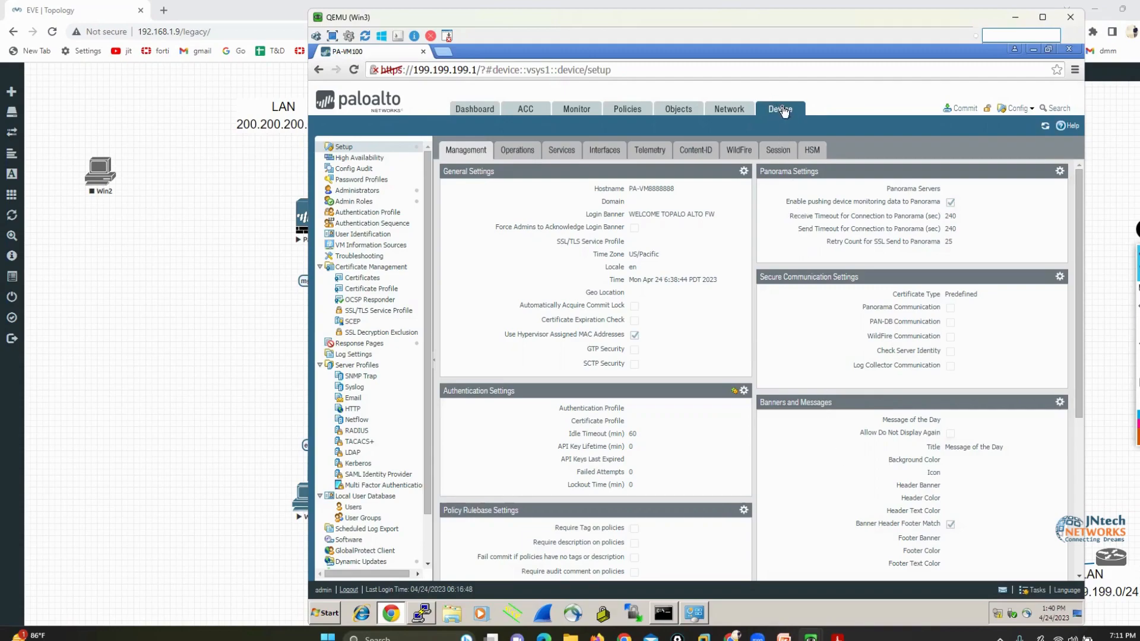
Open the Config Audit page, mark the Running config and Candidate config selections in orange, and clear the marks
{"action": "left_click", "coordinate": [359, 171]}
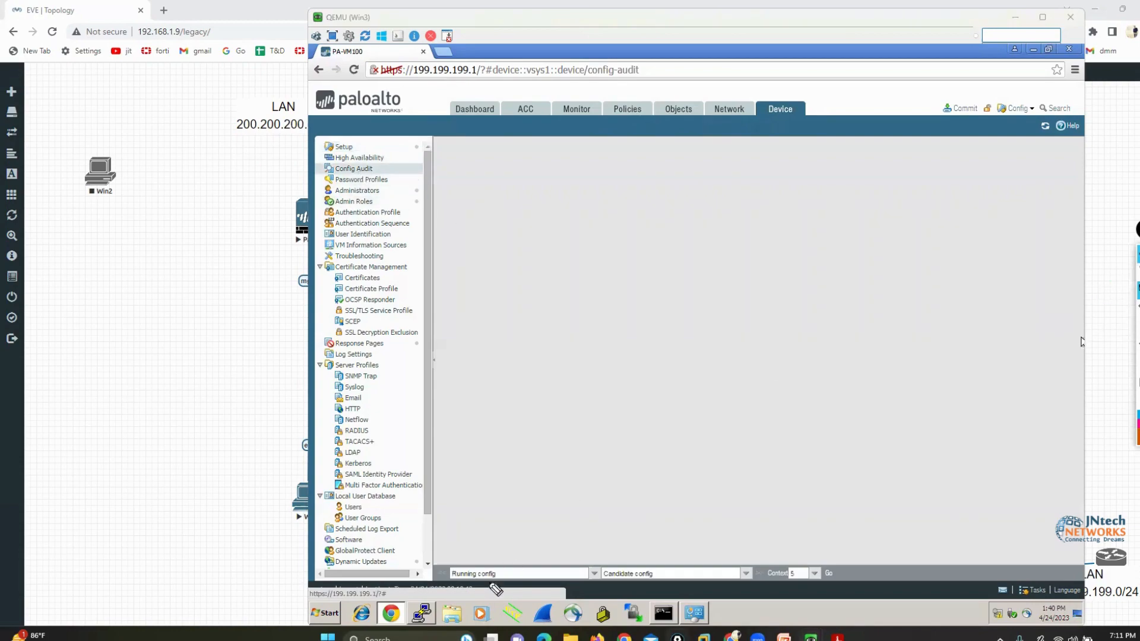
{"action": "mouse_move", "coordinate": [514, 560]}
{"action": "left_mouse_down"}
{"action": "mouse_move", "coordinate": [491, 585]}
{"action": "mouse_move", "coordinate": [472, 547]}
{"action": "left_mouse_up"}
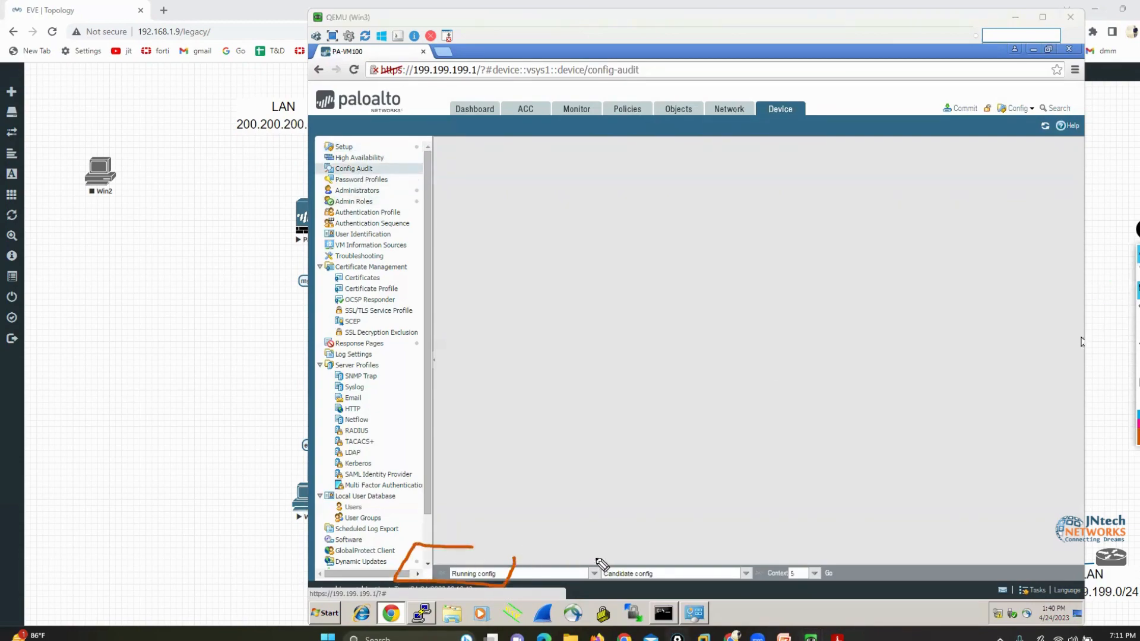
{"action": "mouse_move", "coordinate": [596, 558]}
{"action": "left_mouse_down"}
{"action": "mouse_move", "coordinate": [623, 590]}
{"action": "mouse_move", "coordinate": [677, 556]}
{"action": "left_mouse_up"}
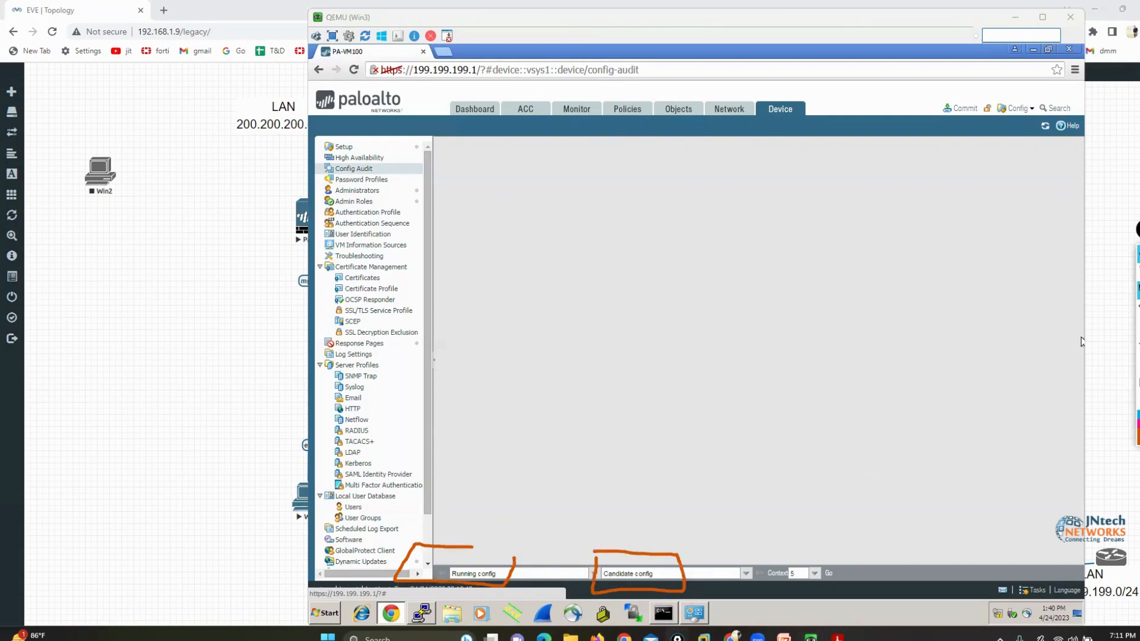
{"action": "key", "text": "Escape"}
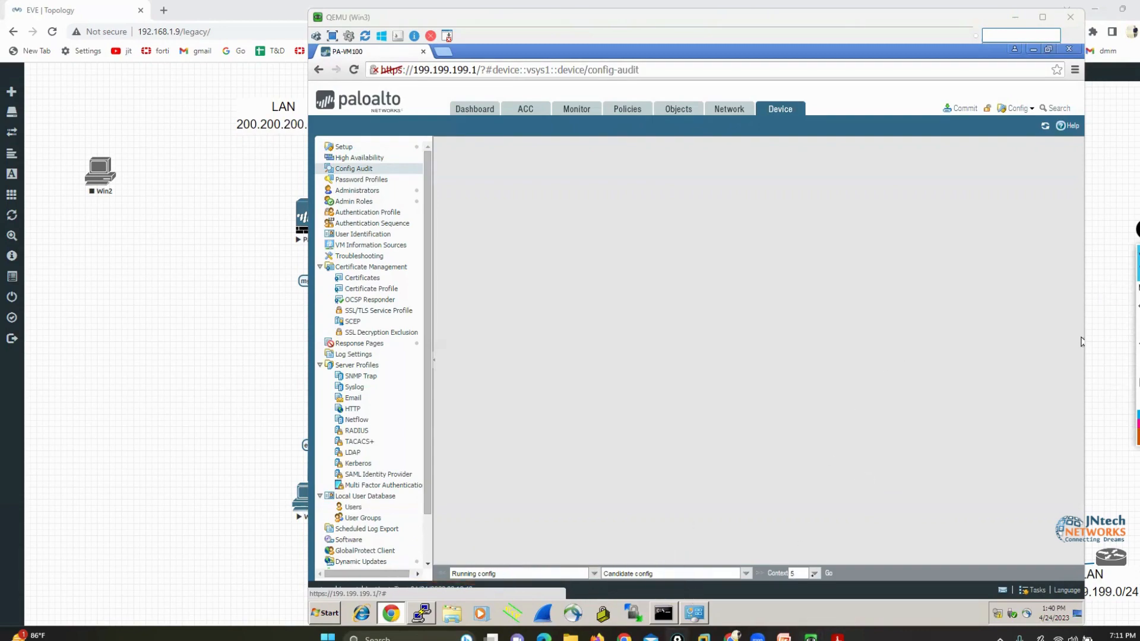
Compare the running config with the candidate config using a context of 5 lines
{"action": "left_click", "coordinate": [814, 573]}
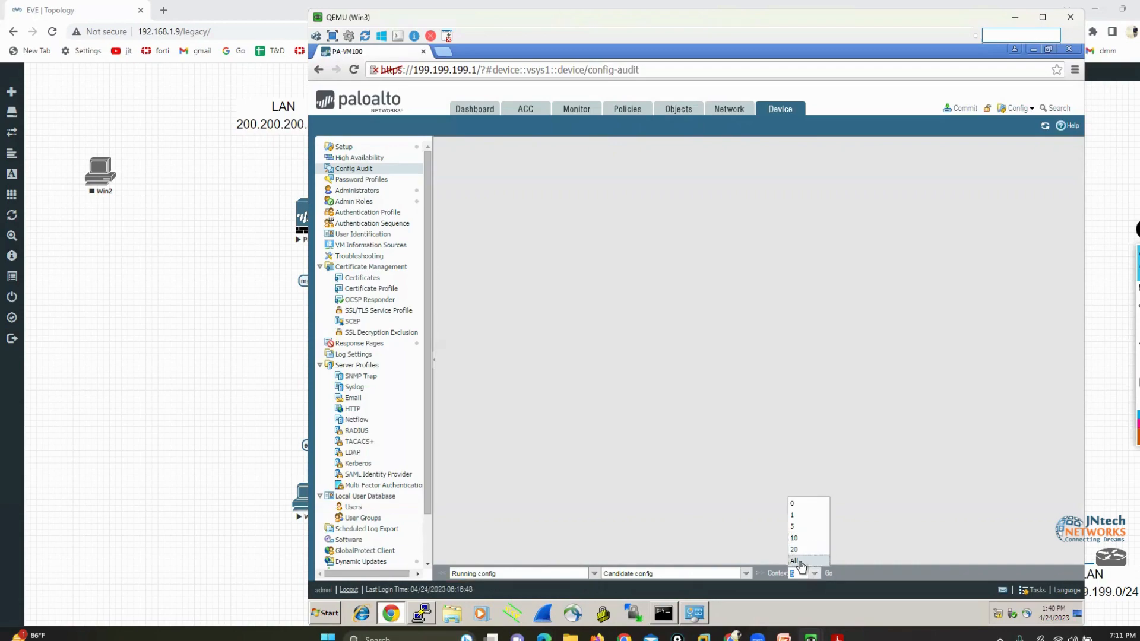
{"action": "left_click", "coordinate": [814, 573]}
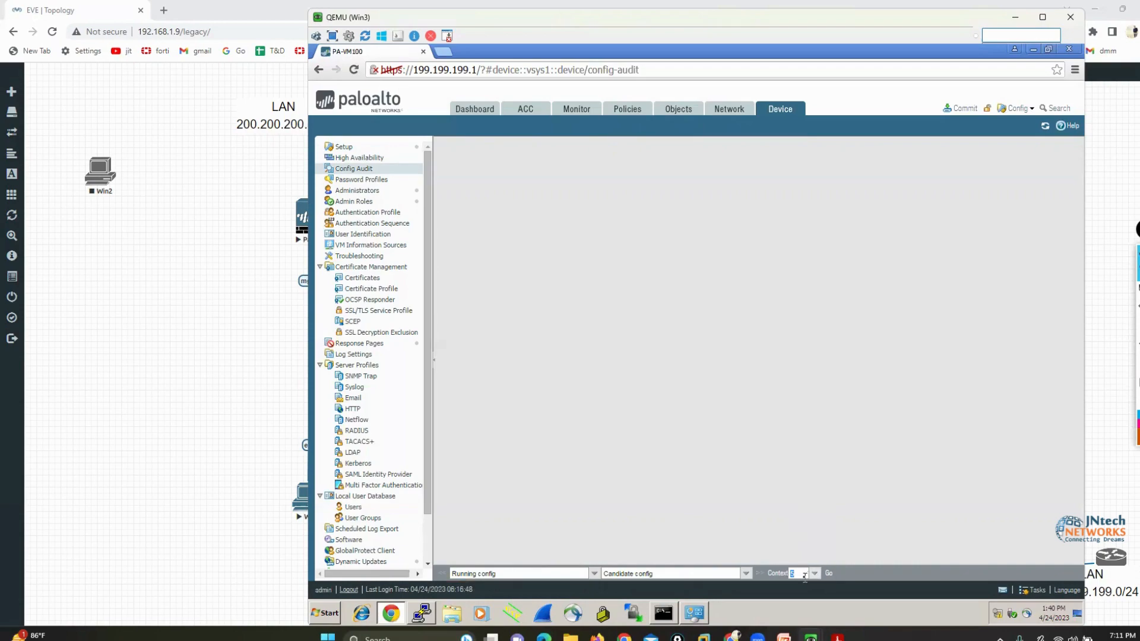
{"action": "left_click", "coordinate": [828, 573]}
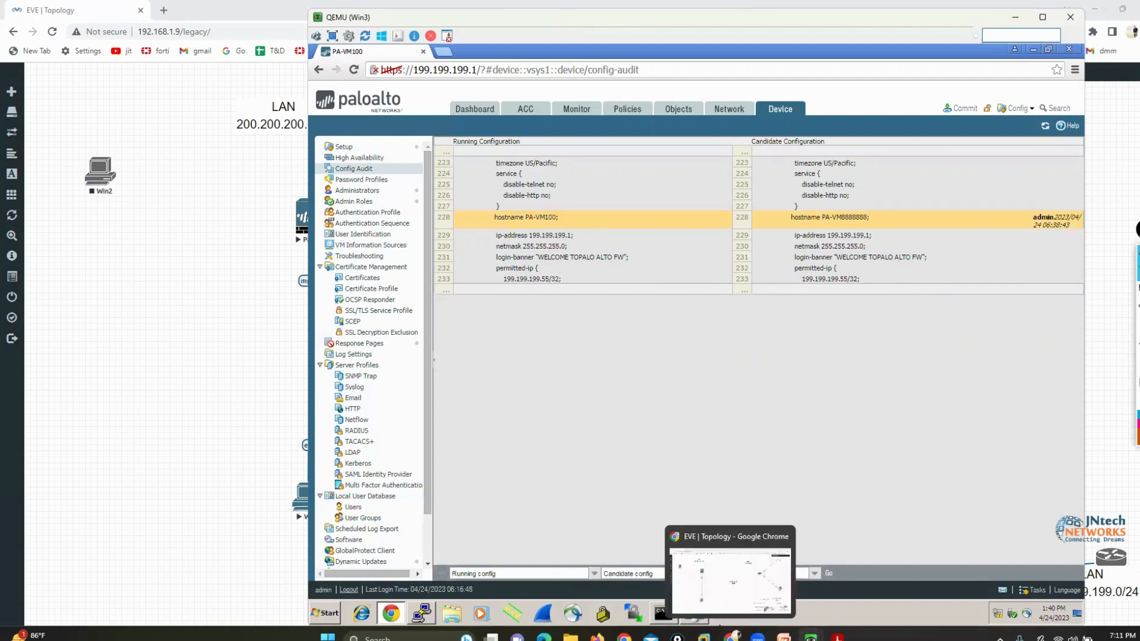
Bring up the PaloAlto console, box its admin@PA-VM100 prompt in orange, and minimize the console
{"action": "mouse_move", "coordinate": [810, 636]}
{"action": "left_click", "coordinate": [766, 510]}
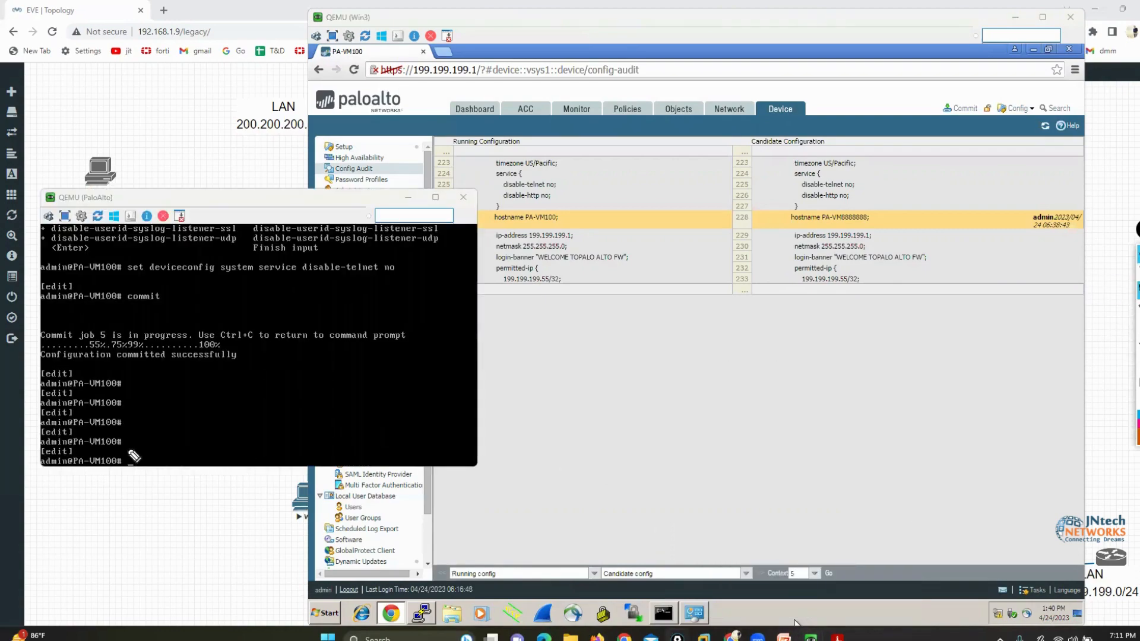
{"action": "mouse_move", "coordinate": [134, 456]}
{"action": "left_mouse_down"}
{"action": "mouse_move", "coordinate": [119, 486]}
{"action": "mouse_move", "coordinate": [46, 455]}
{"action": "mouse_move", "coordinate": [132, 450]}
{"action": "left_mouse_up"}
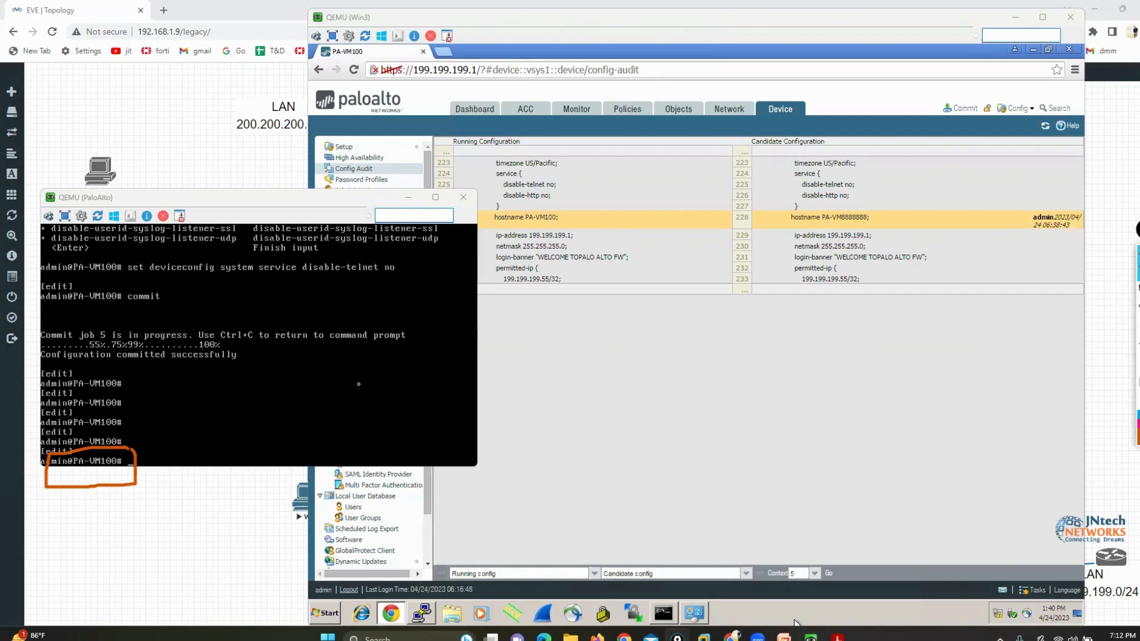
{"action": "left_click", "coordinate": [407, 197]}
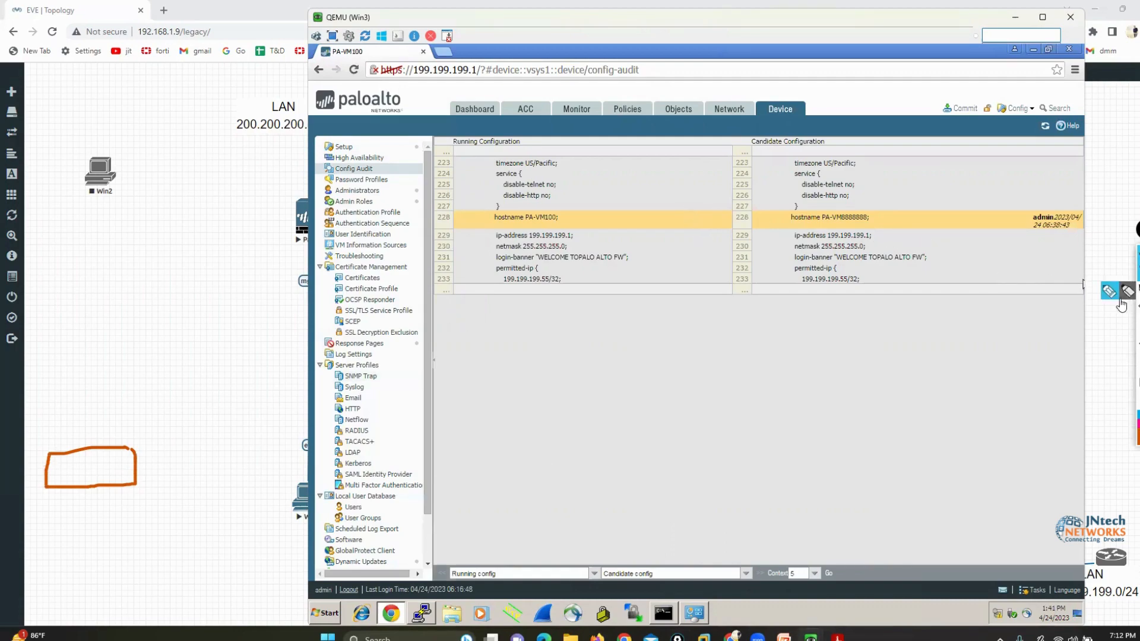
Circle the Running Configuration and Candidate Configuration headings in orange, and draw pointers to the running configuration's hostname line
{"action": "left_click", "coordinate": [1109, 292]}
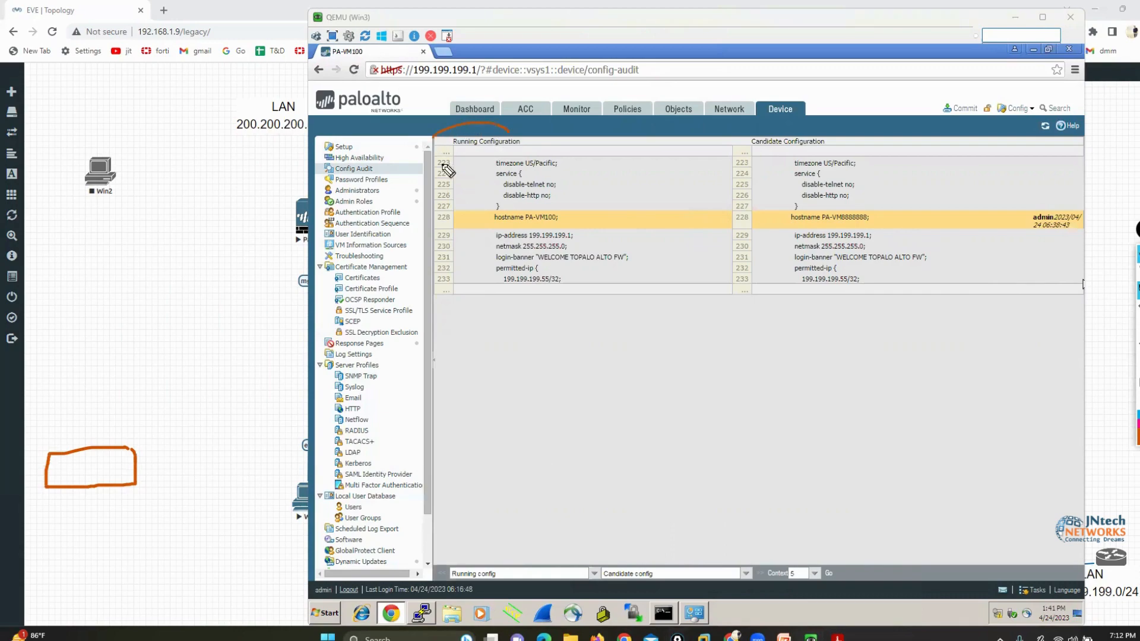
{"action": "left_click_drag", "start_coordinate": [511, 125], "coordinate": [537, 132]}
{"action": "mouse_move", "coordinate": [814, 126]}
{"action": "left_mouse_down"}
{"action": "mouse_move", "coordinate": [759, 132]}
{"action": "mouse_move", "coordinate": [798, 130]}
{"action": "left_mouse_up"}
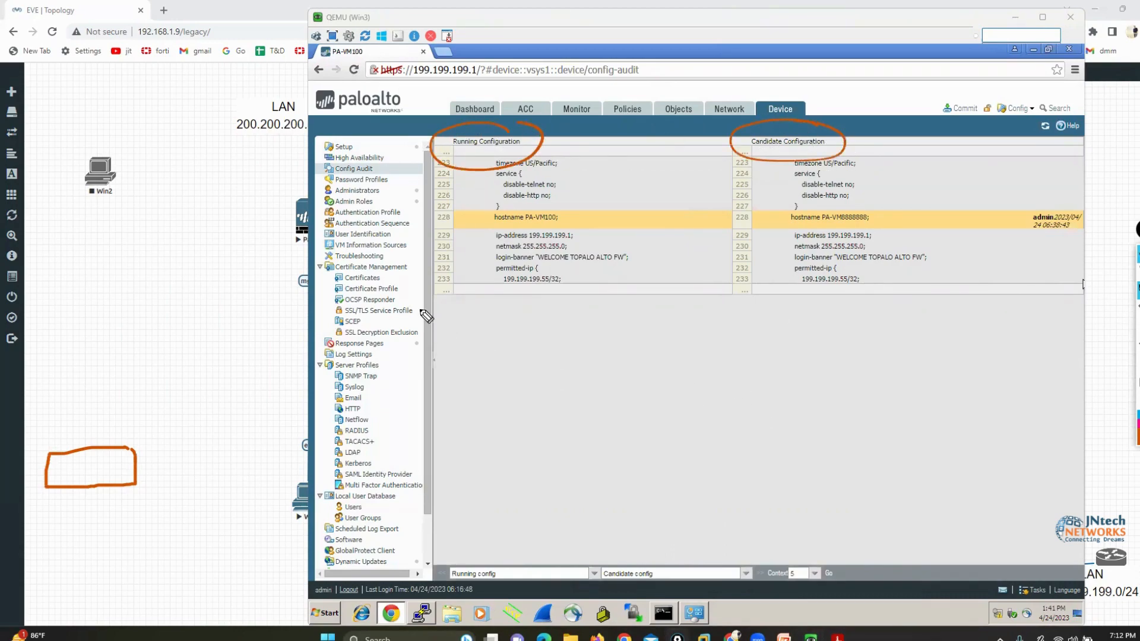
{"action": "left_click_drag", "start_coordinate": [372, 306], "coordinate": [505, 225]}
{"action": "mouse_move", "coordinate": [531, 323]}
{"action": "left_mouse_down"}
{"action": "mouse_move", "coordinate": [540, 230]}
{"action": "mouse_move", "coordinate": [553, 233]}
{"action": "left_mouse_up"}
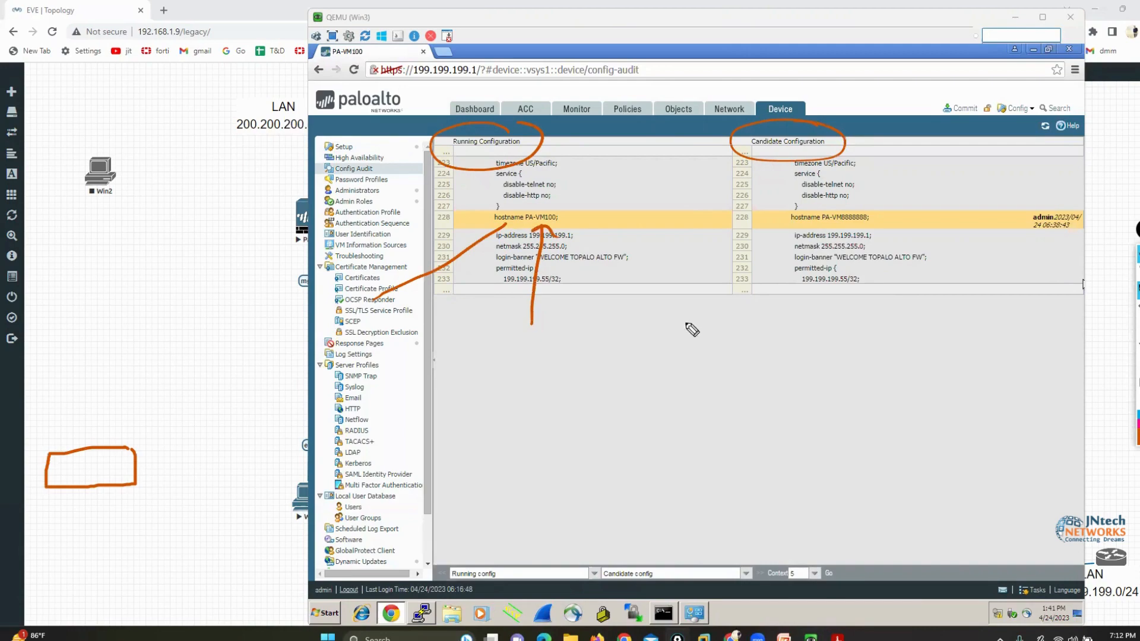
Mark the candidate configuration's heading, hostname line and admin change stamp in orange, and clear all annotations
{"action": "mouse_move", "coordinate": [849, 73]}
{"action": "left_mouse_down"}
{"action": "mouse_move", "coordinate": [826, 123]}
{"action": "mouse_move", "coordinate": [833, 114]}
{"action": "left_mouse_up"}
{"action": "mouse_move", "coordinate": [776, 226]}
{"action": "left_mouse_down"}
{"action": "mouse_move", "coordinate": [870, 226]}
{"action": "mouse_move", "coordinate": [884, 206]}
{"action": "mouse_move", "coordinate": [776, 212]}
{"action": "mouse_move", "coordinate": [779, 236]}
{"action": "left_mouse_up"}
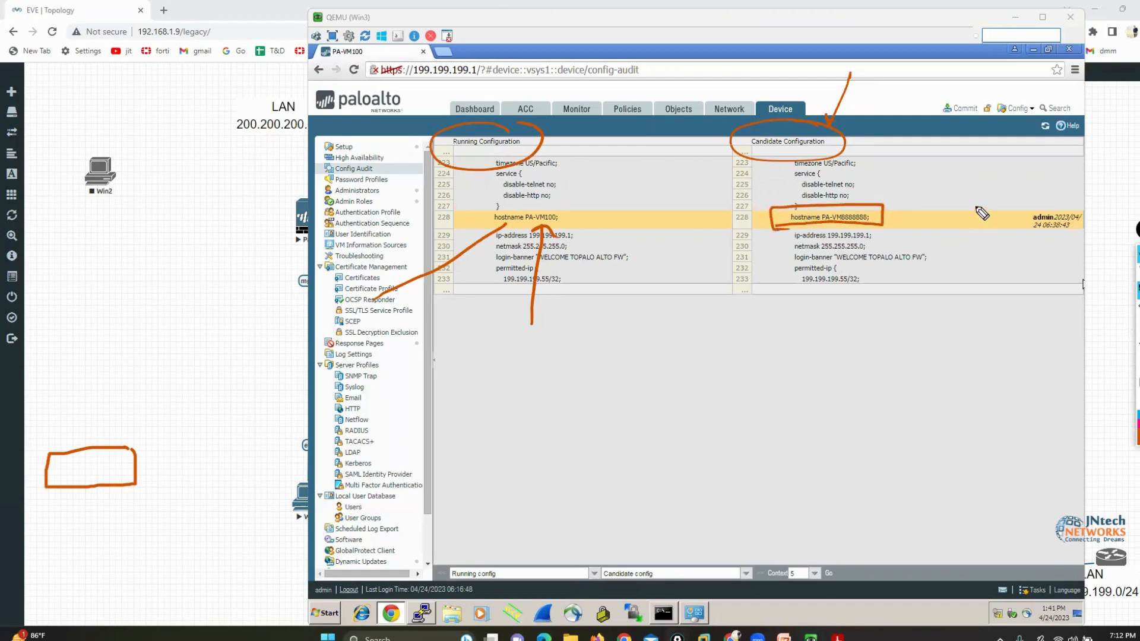
{"action": "mouse_move", "coordinate": [981, 182]}
{"action": "left_mouse_down"}
{"action": "mouse_move", "coordinate": [1035, 211]}
{"action": "mouse_move", "coordinate": [1103, 213]}
{"action": "left_mouse_up"}
{"action": "left_click_drag", "start_coordinate": [1022, 241], "coordinate": [1062, 238]}
{"action": "left_click", "coordinate": [1138, 384]}
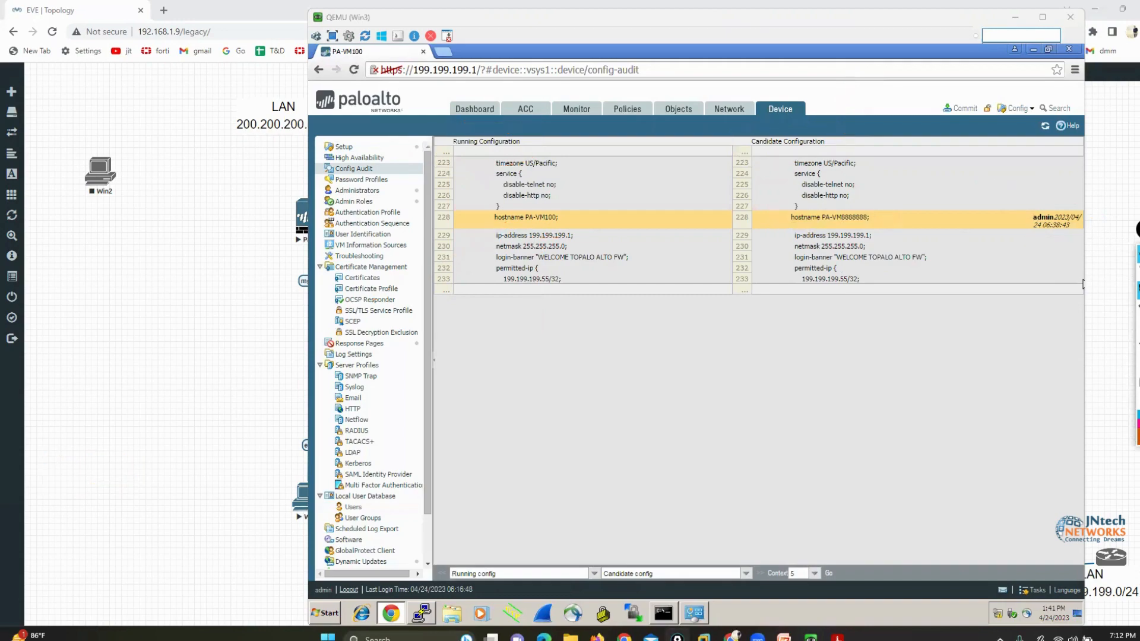
Commit the changes made by admin, with the device-and-network scope included
{"action": "left_click", "coordinate": [959, 108]}
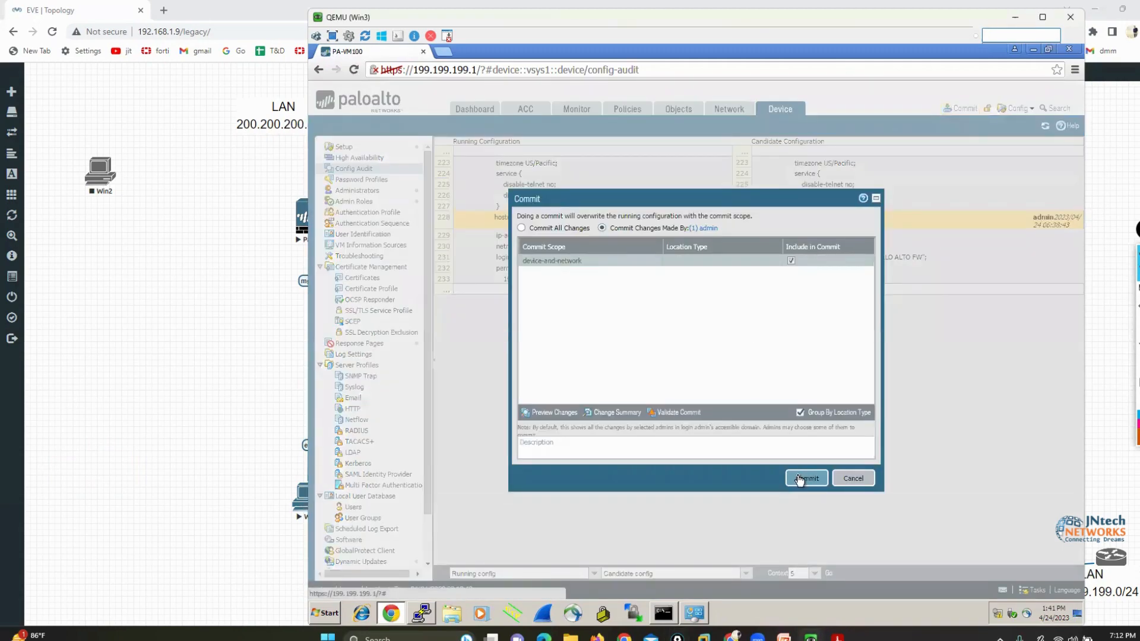
{"action": "left_click", "coordinate": [802, 478]}
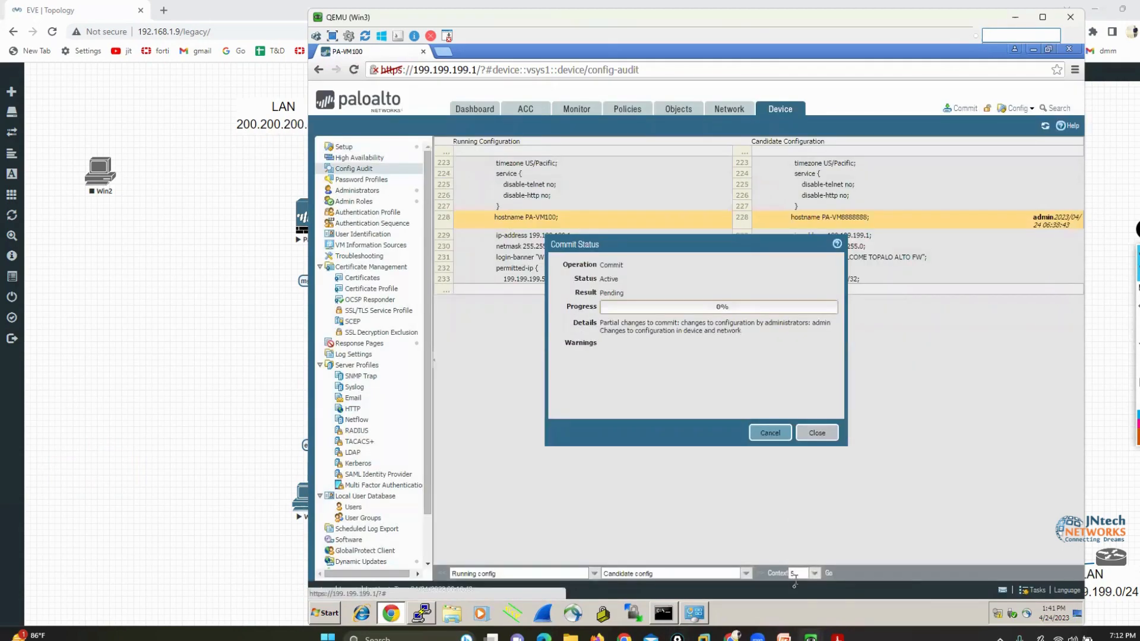
Bring up the PaloAlto console, move it slightly beside the firewall page, and dismiss the completed Commit Status dialog
{"action": "mouse_move", "coordinate": [798, 624]}
{"action": "left_click", "coordinate": [764, 579]}
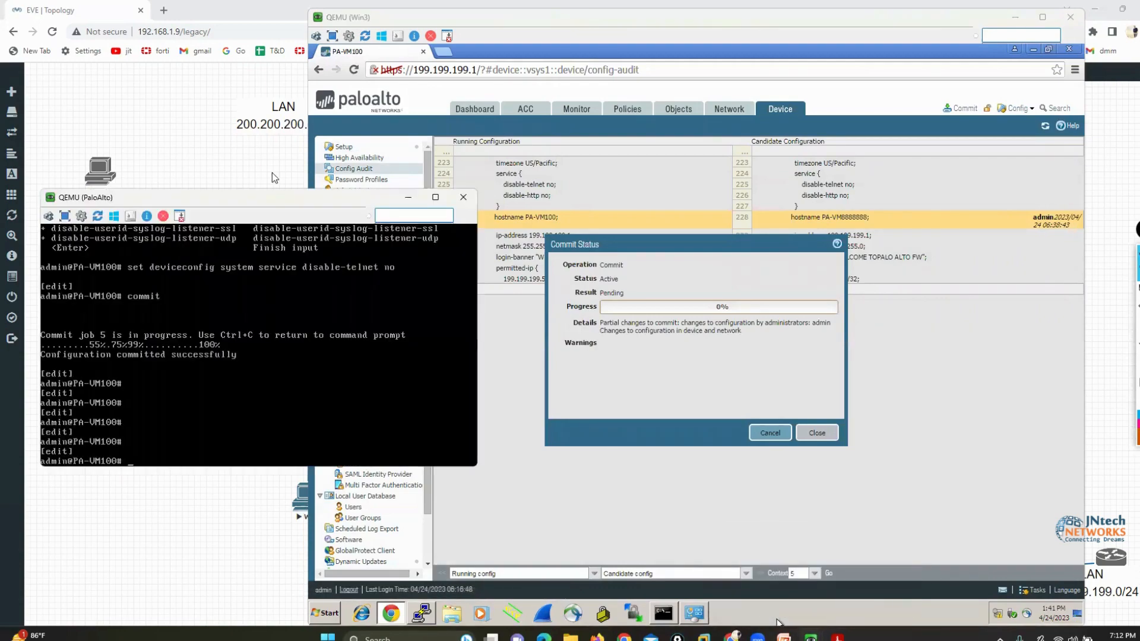
{"action": "left_click_drag", "start_coordinate": [265, 197], "coordinate": [264, 190]}
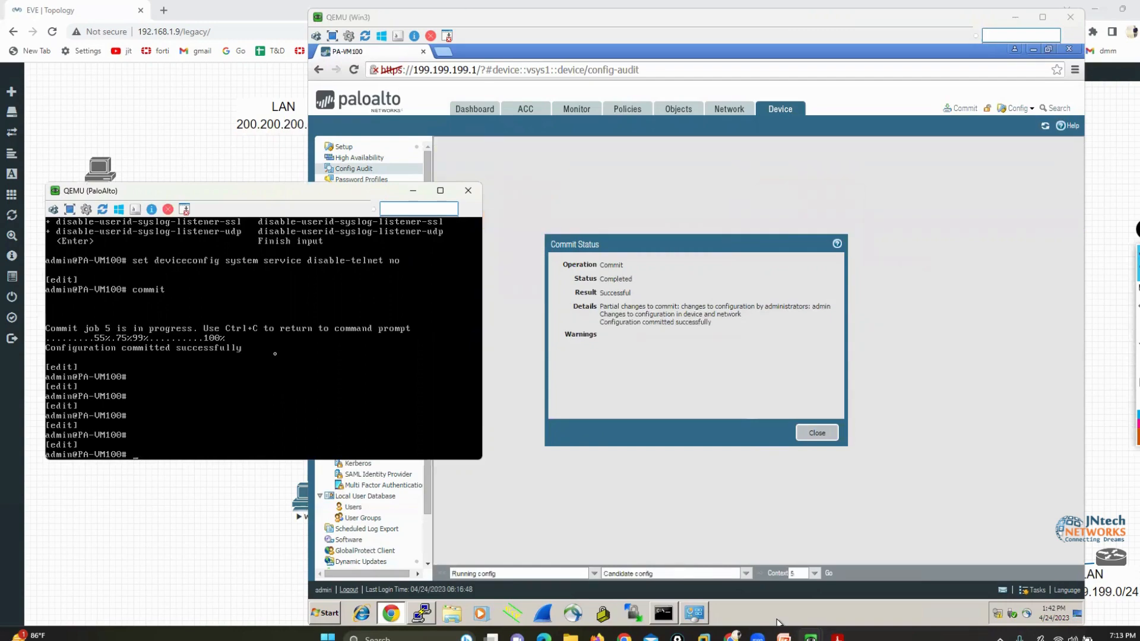
{"action": "left_click", "coordinate": [819, 434]}
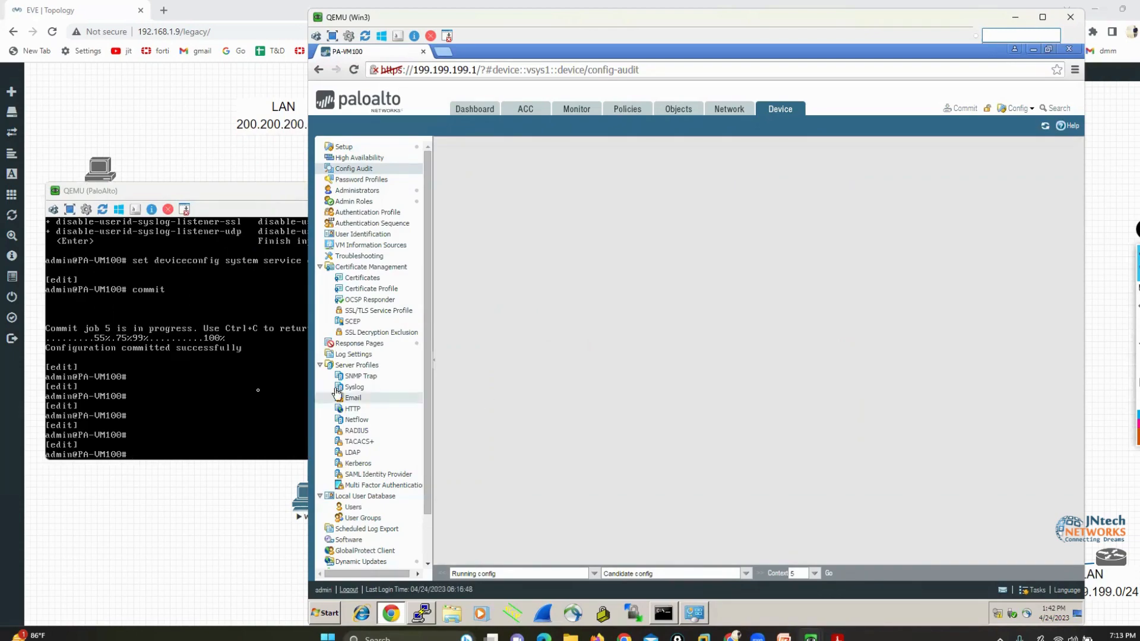
Check the committed hostname in the PaloAlto console by refreshing its command prompt several times
{"action": "left_click", "coordinate": [211, 393]}
{"action": "key", "text": "Return"}
{"action": "key", "text": "Return"}
{"action": "key", "text": "Return"}
{"action": "key", "text": "Return"}
{"action": "key", "text": "Return"}
{"action": "key", "text": "Return"}
{"action": "key", "text": "Return"}
{"action": "key", "text": "Return"}
{"action": "key", "text": "Return"}
{"action": "key", "text": "Return"}
{"action": "key", "text": "Return"}
{"action": "key", "text": "Return"}
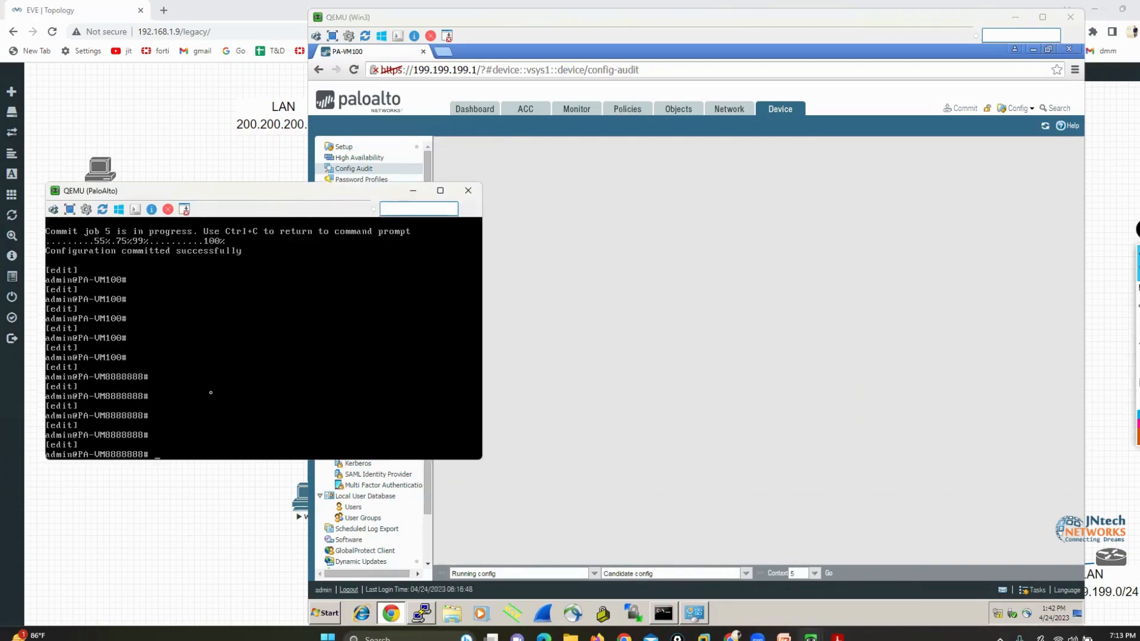
{"action": "key", "text": "Return"}
{"action": "key", "text": "Return"}
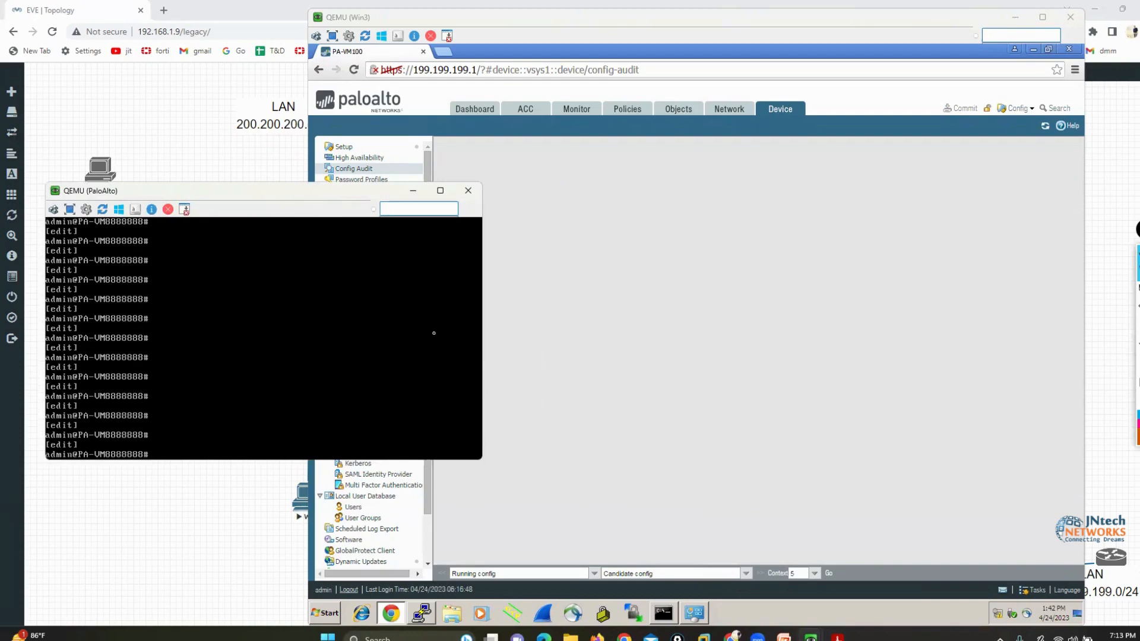
Rerun Config Audit for running config against candidate config with context 5, and bracket the status message in orange
{"action": "left_click", "coordinate": [697, 428]}
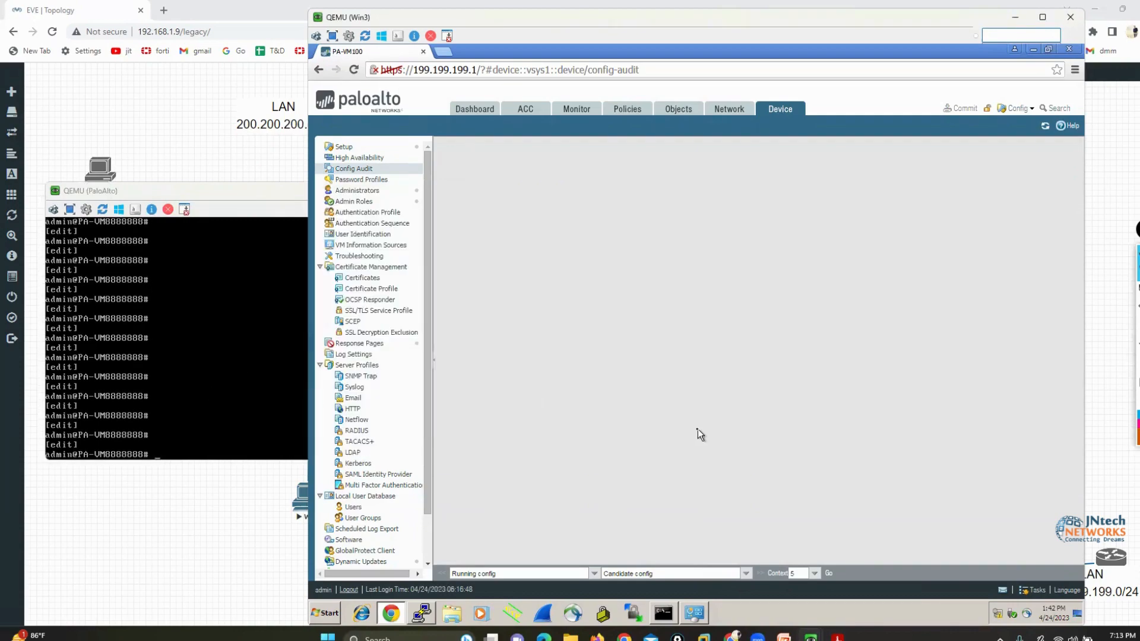
{"action": "left_click", "coordinate": [828, 574]}
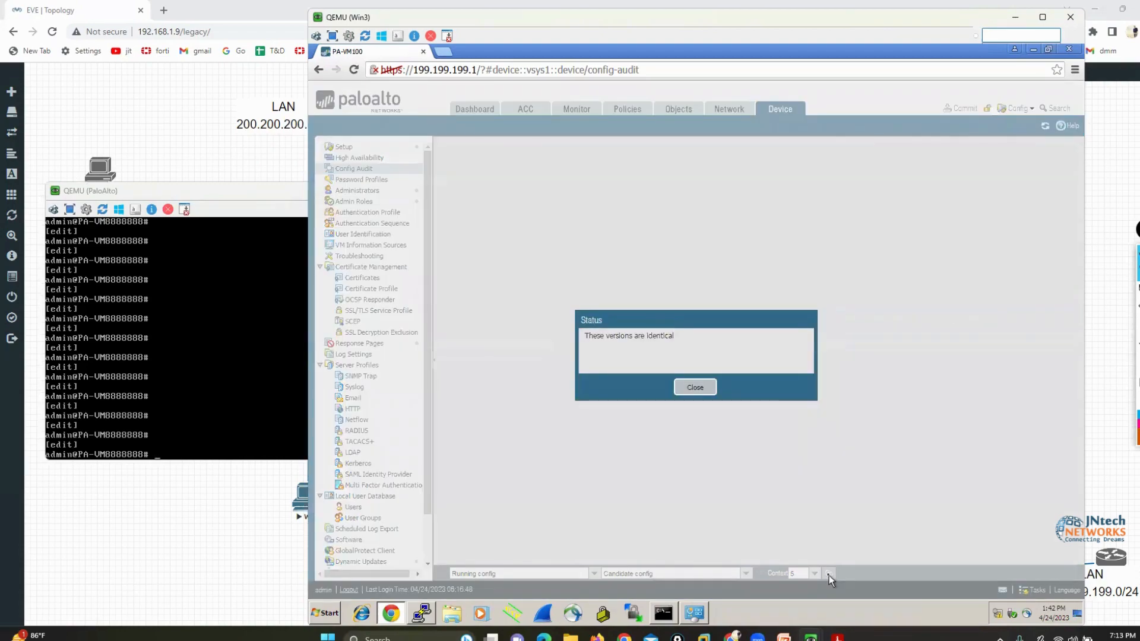
{"action": "left_click", "coordinate": [1109, 293]}
{"action": "mouse_move", "coordinate": [574, 326]}
{"action": "left_mouse_down"}
{"action": "mouse_move", "coordinate": [562, 351]}
{"action": "mouse_move", "coordinate": [588, 350]}
{"action": "left_mouse_up"}
{"action": "mouse_move", "coordinate": [671, 323]}
{"action": "left_mouse_down"}
{"action": "mouse_move", "coordinate": [684, 326]}
{"action": "mouse_move", "coordinate": [672, 352]}
{"action": "left_mouse_up"}
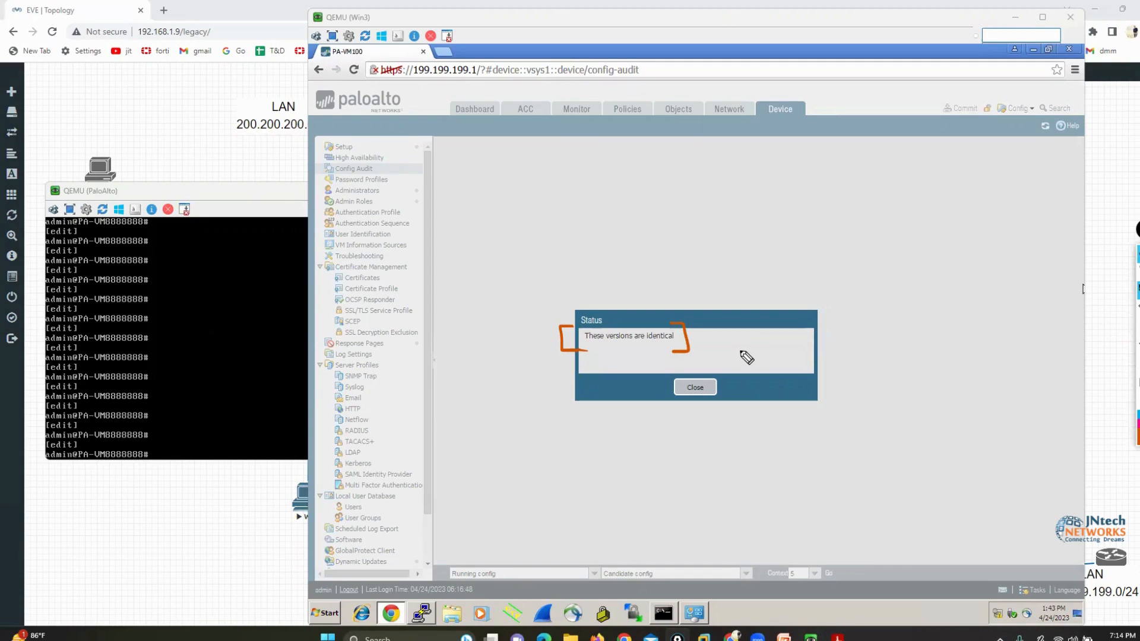
Clear the orange brackets and close the comparison's status message
{"action": "left_click", "coordinate": [1138, 382]}
{"action": "left_click", "coordinate": [1138, 271]}
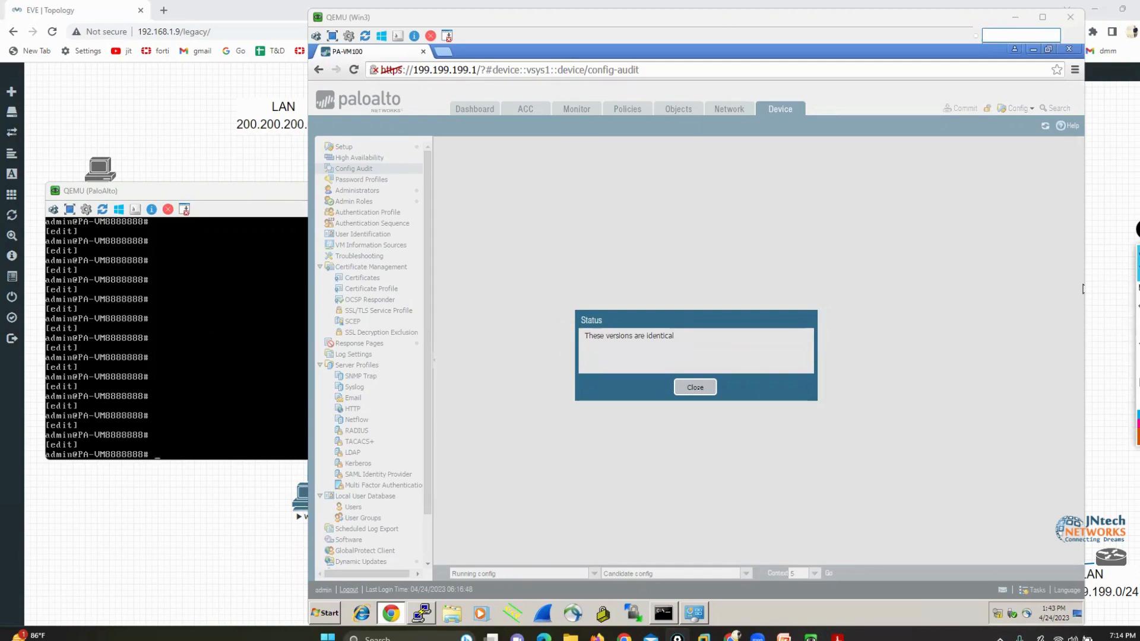
{"action": "left_click", "coordinate": [695, 387]}
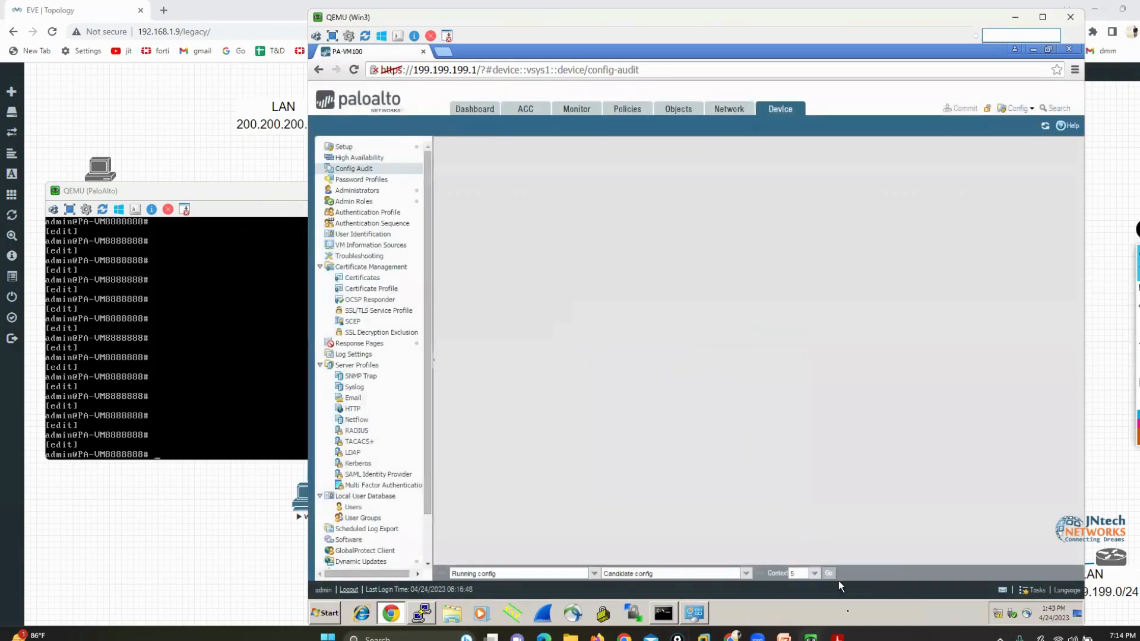
Switch to the Acrobat Reader slides, go to page 15, and temporarily bracket "Role based access" in orange
{"action": "left_click", "coordinate": [837, 636]}
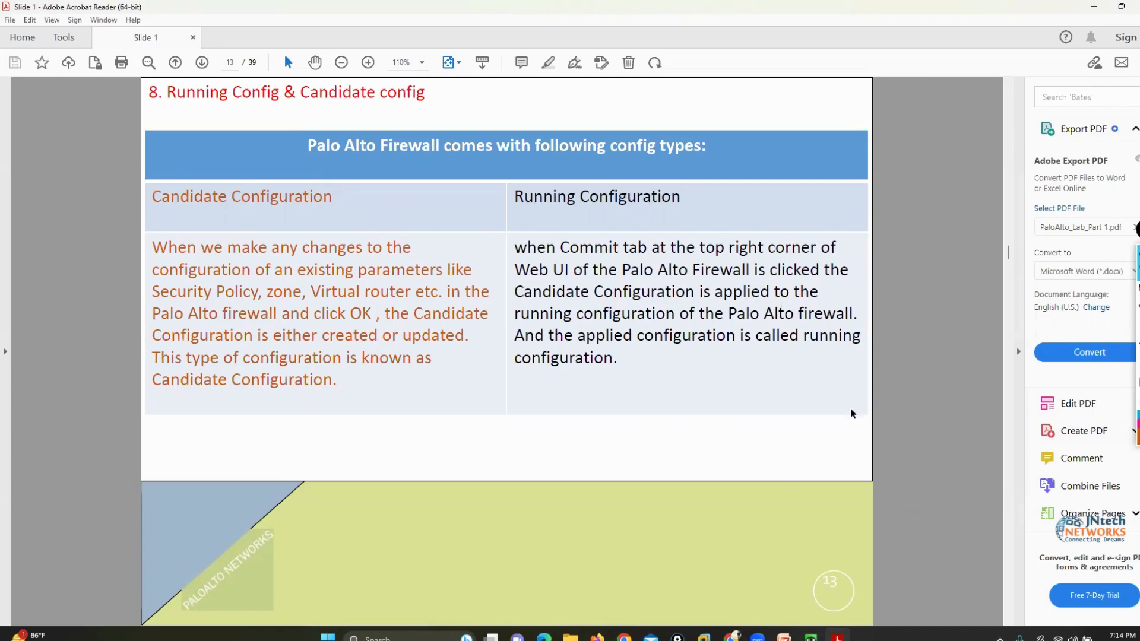
{"action": "scroll", "coordinate": [934, 446], "scroll_direction": "down", "scroll_amount": 1}
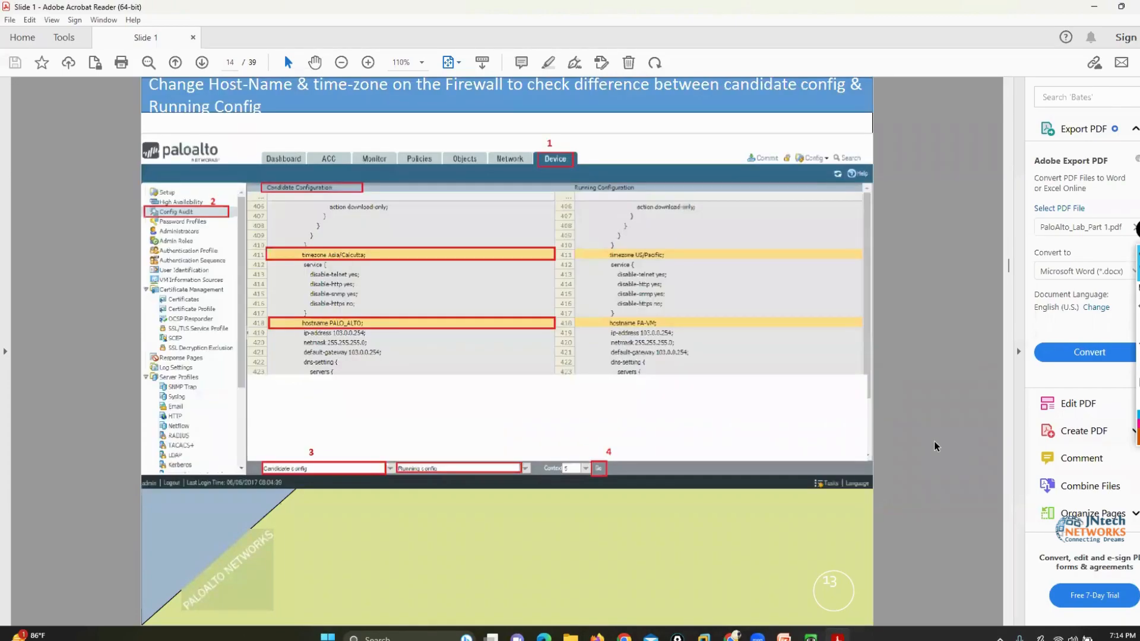
{"action": "scroll", "coordinate": [934, 445], "scroll_direction": "down", "scroll_amount": 1}
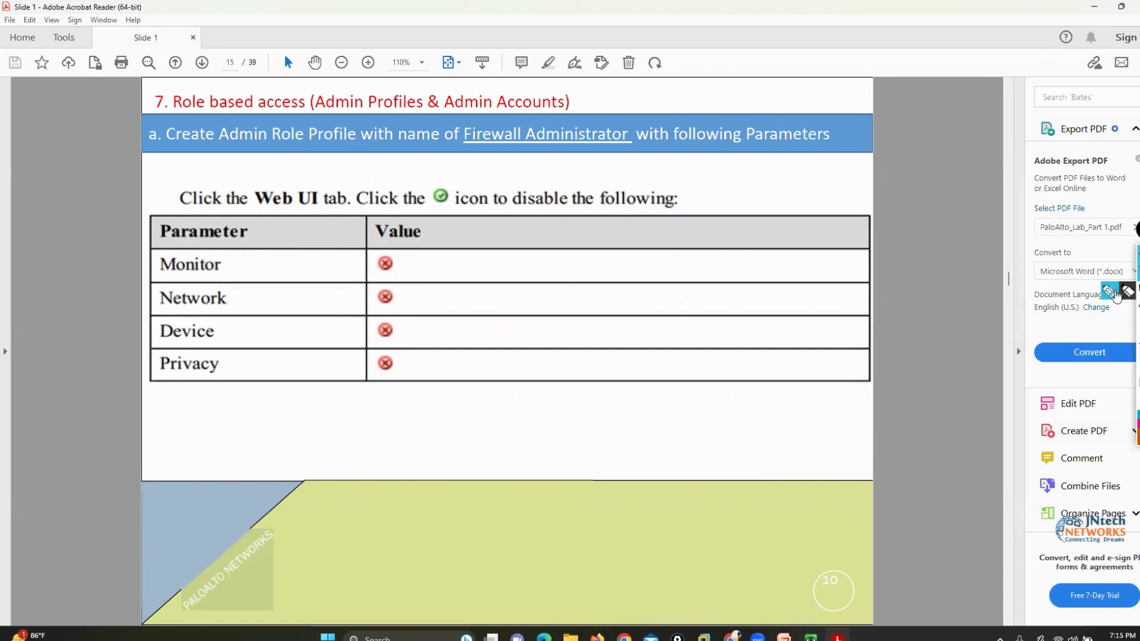
{"action": "left_click", "coordinate": [1110, 292]}
{"action": "left_click_drag", "start_coordinate": [289, 83], "coordinate": [297, 101]}
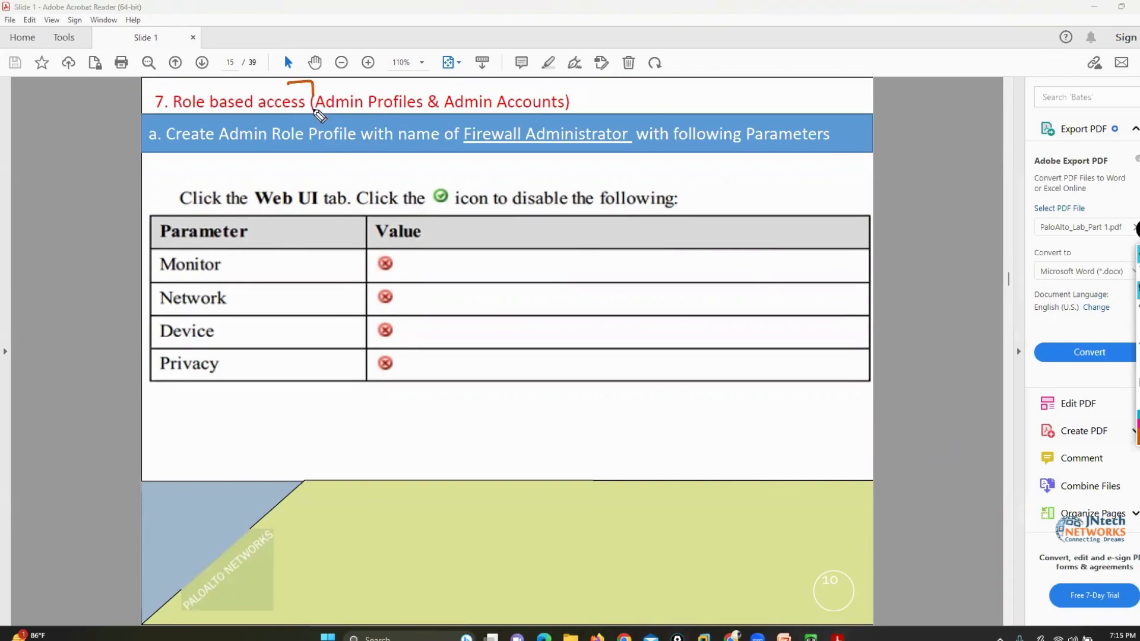
{"action": "mouse_move", "coordinate": [152, 81]}
{"action": "left_mouse_down"}
{"action": "mouse_move", "coordinate": [136, 95]}
{"action": "mouse_move", "coordinate": [153, 122]}
{"action": "left_mouse_up"}
{"action": "left_click", "coordinate": [1137, 330]}
{"action": "left_click", "coordinate": [1137, 271]}
Switch to the EVE topology in Chrome and circle the PaloAlto node in orange
{"action": "left_click", "coordinate": [732, 637]}
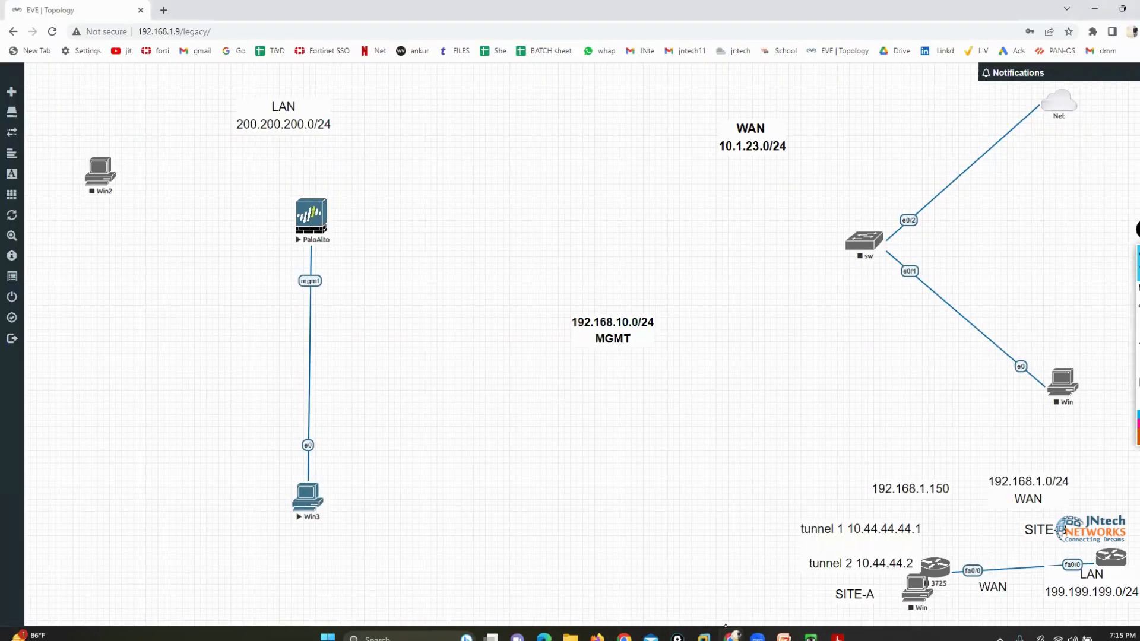
{"action": "left_click", "coordinate": [1106, 297]}
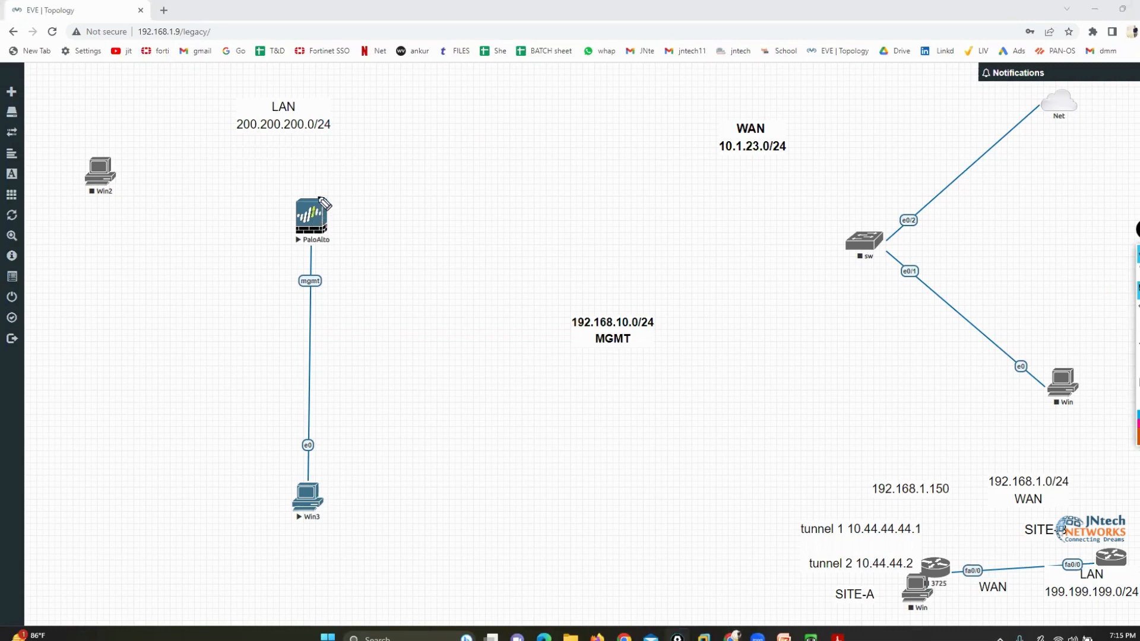
{"action": "mouse_move", "coordinate": [319, 186]}
{"action": "left_mouse_down"}
{"action": "mouse_move", "coordinate": [265, 234]}
{"action": "mouse_move", "coordinate": [355, 225]}
{"action": "mouse_move", "coordinate": [304, 185]}
{"action": "left_mouse_up"}
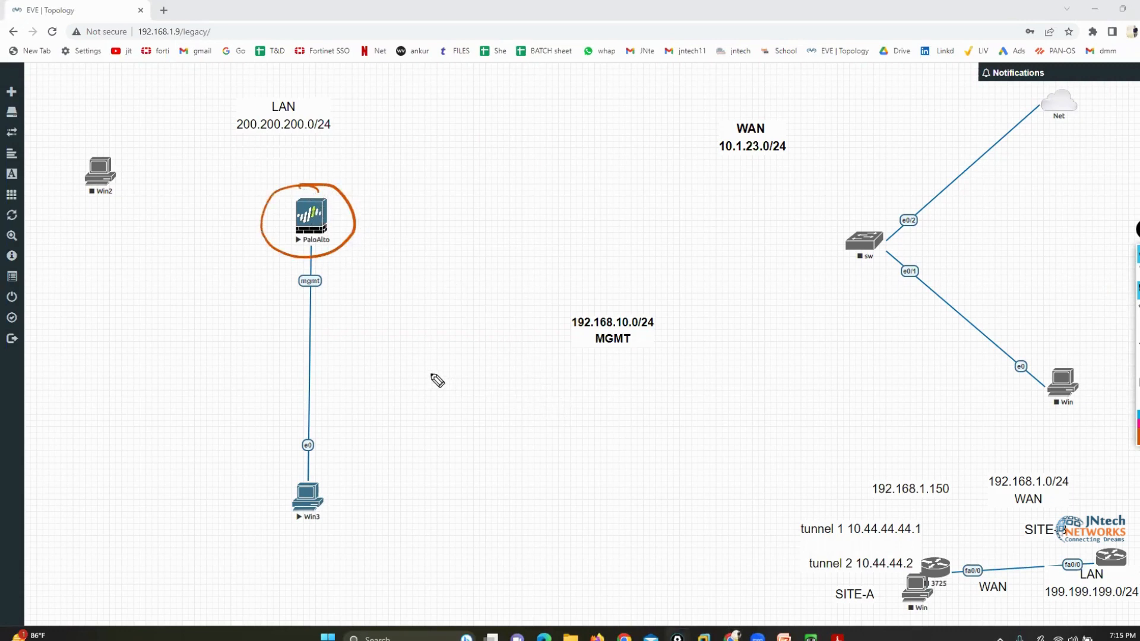
Handwrite "admin 1" and "admin 2" in orange between the PaloAlto and Win3 nodes and the MGMT label, and bracket "admin 1"
{"action": "left_click_drag", "start_coordinate": [429, 355], "coordinate": [453, 360]}
{"action": "mouse_move", "coordinate": [473, 371]}
{"action": "left_mouse_down"}
{"action": "mouse_move", "coordinate": [535, 382]}
{"action": "mouse_move", "coordinate": [529, 358]}
{"action": "mouse_move", "coordinate": [553, 375]}
{"action": "left_mouse_up"}
{"action": "left_click_drag", "start_coordinate": [422, 480], "coordinate": [551, 503]}
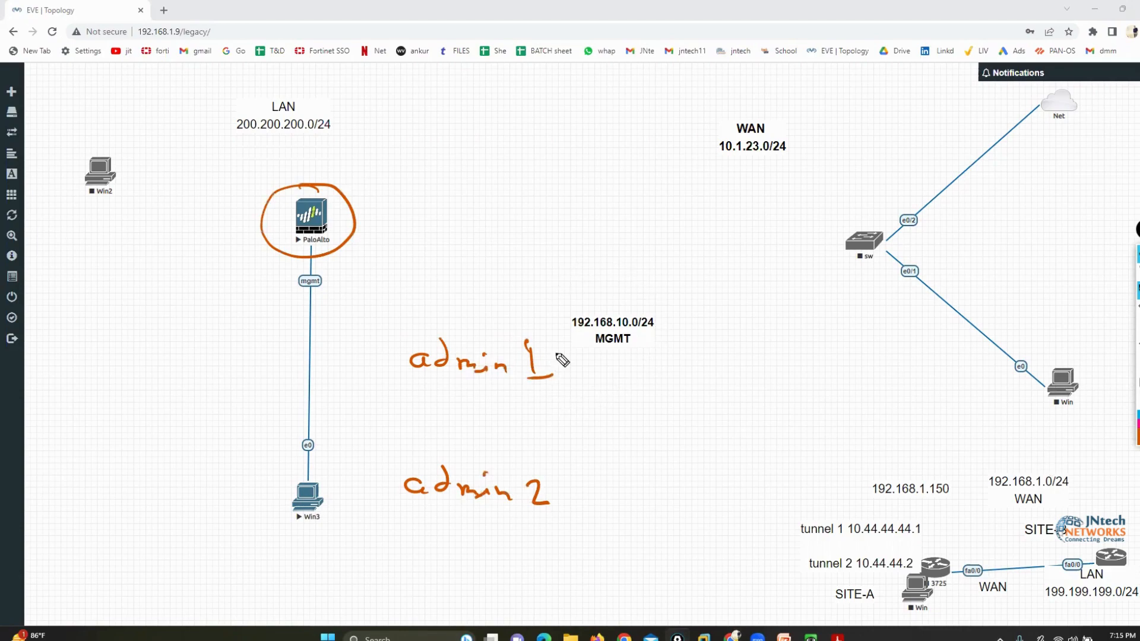
{"action": "mouse_move", "coordinate": [547, 327]}
{"action": "left_mouse_down"}
{"action": "mouse_move", "coordinate": [582, 378]}
{"action": "mouse_move", "coordinate": [565, 396]}
{"action": "left_mouse_up"}
{"action": "left_click_drag", "start_coordinate": [401, 329], "coordinate": [423, 392]}
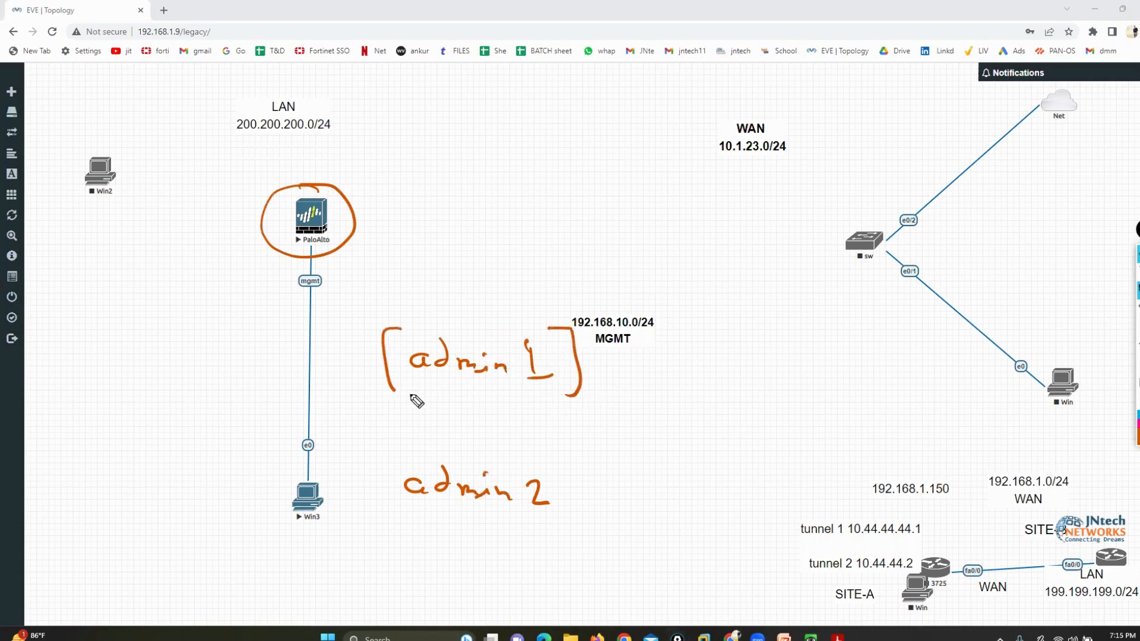
Draw an orange line from "admin 1" up to a handwritten, bracketed "L3 admin" note
{"action": "left_click_drag", "start_coordinate": [563, 327], "coordinate": [618, 292]}
{"action": "left_click_drag", "start_coordinate": [644, 245], "coordinate": [658, 274]}
{"action": "mouse_move", "coordinate": [669, 249]}
{"action": "left_mouse_down"}
{"action": "mouse_move", "coordinate": [682, 266]}
{"action": "mouse_move", "coordinate": [671, 278]}
{"action": "left_mouse_up"}
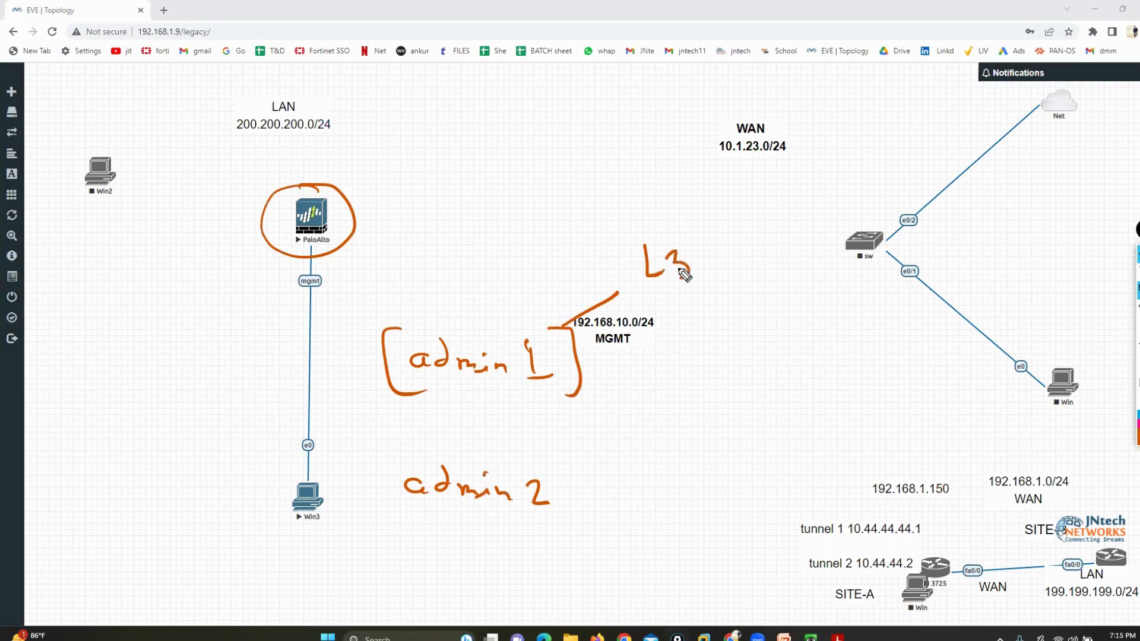
{"action": "mouse_move", "coordinate": [733, 254]}
{"action": "left_mouse_down"}
{"action": "mouse_move", "coordinate": [736, 264]}
{"action": "mouse_move", "coordinate": [789, 261]}
{"action": "left_mouse_up"}
{"action": "mouse_move", "coordinate": [771, 218]}
{"action": "left_mouse_down"}
{"action": "mouse_move", "coordinate": [804, 221]}
{"action": "mouse_move", "coordinate": [819, 279]}
{"action": "left_mouse_up"}
{"action": "left_click_drag", "start_coordinate": [637, 226], "coordinate": [652, 306]}
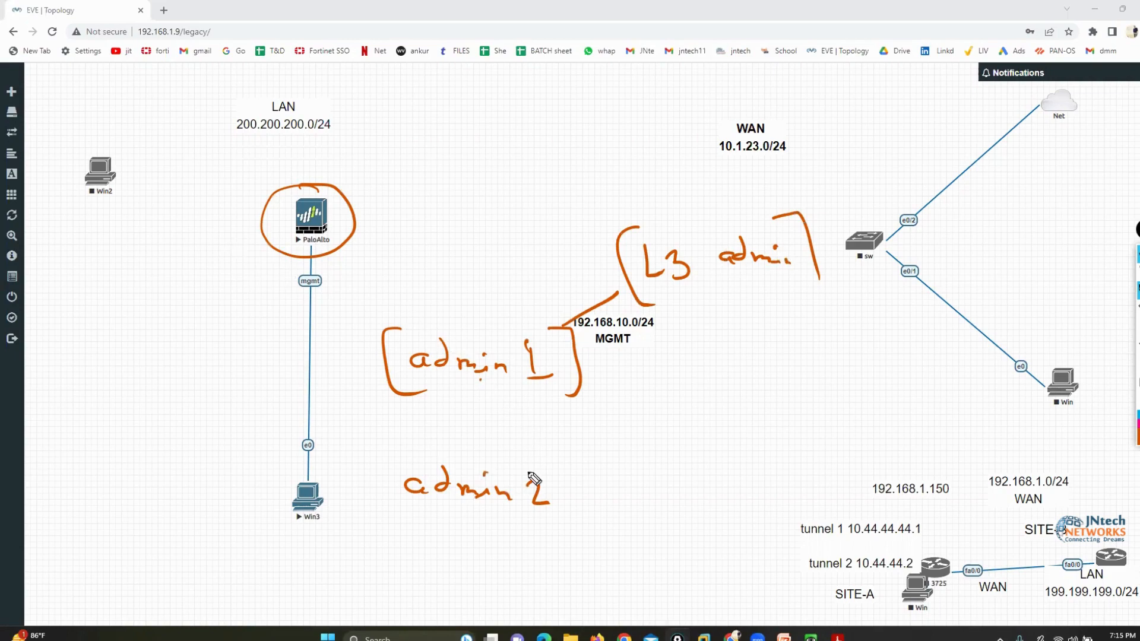
Box "admin 2" in orange and connect it to a handwritten "L1" note below
{"action": "mouse_move", "coordinate": [529, 455]}
{"action": "left_mouse_down"}
{"action": "mouse_move", "coordinate": [384, 455]}
{"action": "mouse_move", "coordinate": [435, 523]}
{"action": "mouse_move", "coordinate": [559, 486]}
{"action": "mouse_move", "coordinate": [560, 469]}
{"action": "mouse_move", "coordinate": [567, 488]}
{"action": "left_mouse_up"}
{"action": "mouse_move", "coordinate": [497, 520]}
{"action": "left_mouse_down"}
{"action": "mouse_move", "coordinate": [605, 566]}
{"action": "mouse_move", "coordinate": [620, 555]}
{"action": "mouse_move", "coordinate": [628, 571]}
{"action": "left_mouse_up"}
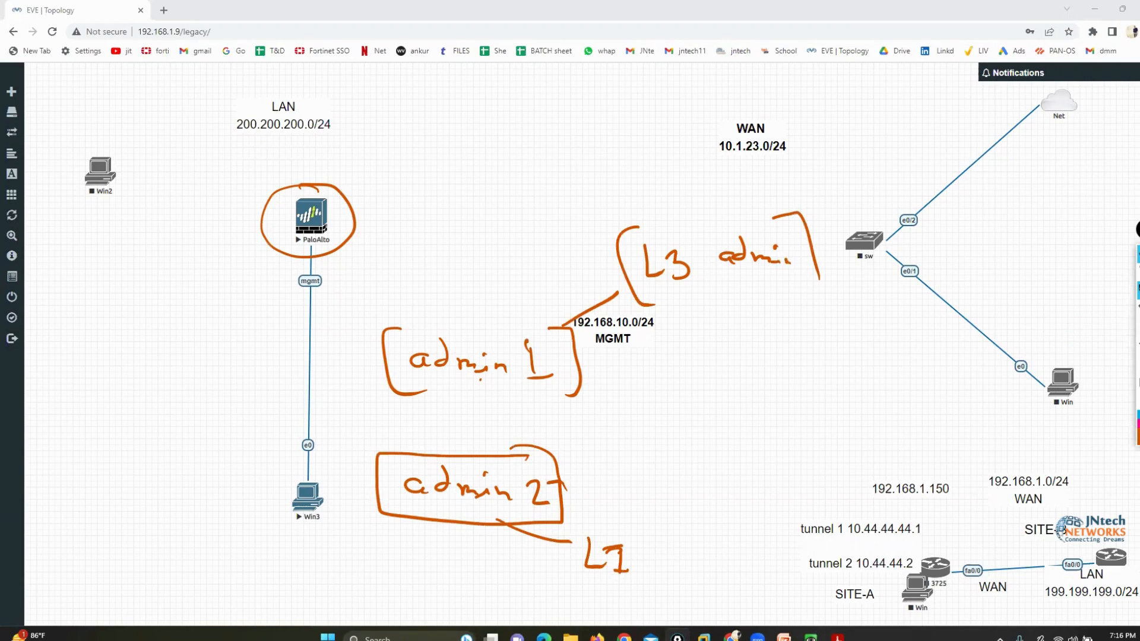
Erase the "L3 admin" and "L1" notes together with their connecting lines
{"action": "left_click", "coordinate": [1138, 309]}
{"action": "mouse_move", "coordinate": [810, 252]}
{"action": "left_mouse_down"}
{"action": "mouse_move", "coordinate": [616, 273]}
{"action": "mouse_move", "coordinate": [768, 264]}
{"action": "left_mouse_up"}
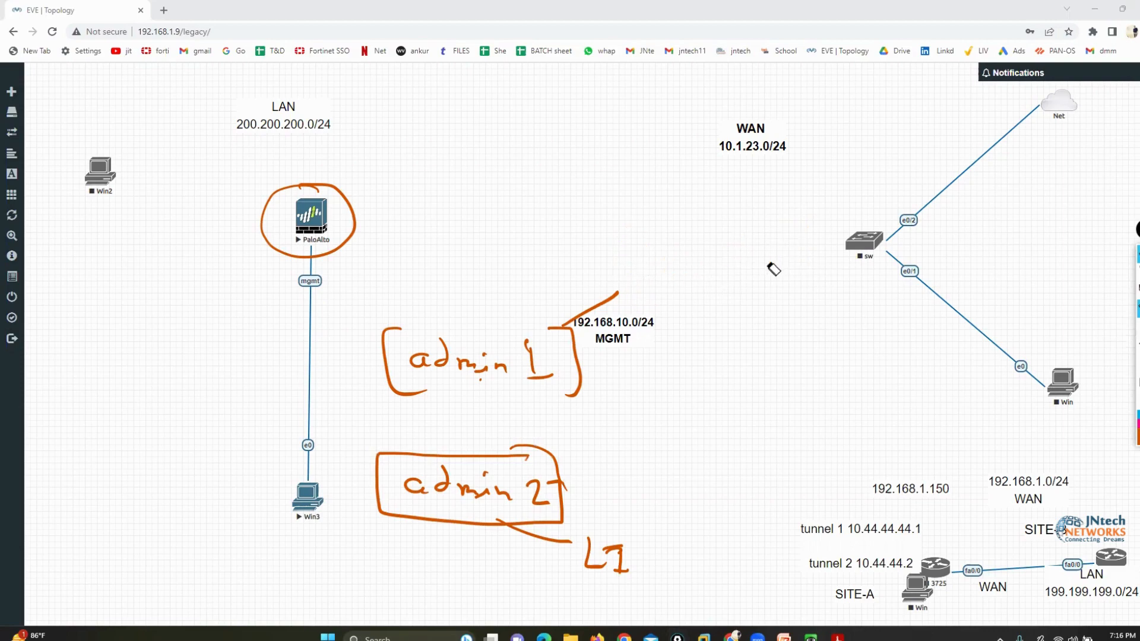
{"action": "left_click_drag", "start_coordinate": [560, 542], "coordinate": [618, 565]}
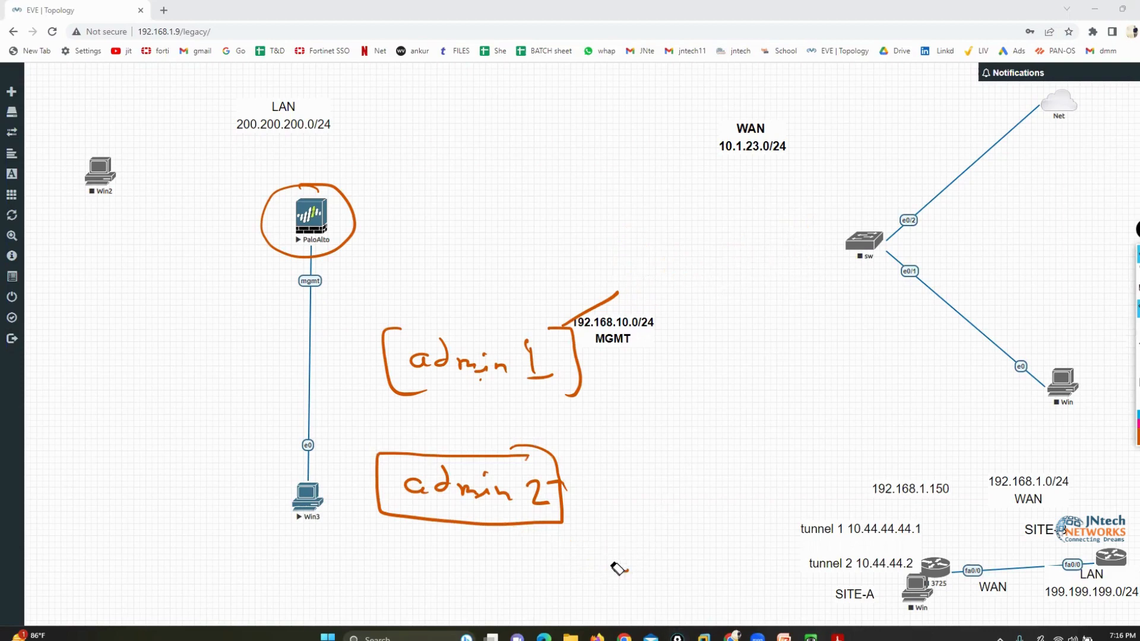
{"action": "left_click_drag", "start_coordinate": [595, 302], "coordinate": [604, 312]}
Handwrite "admin - Profile" in orange across the area below the sw node and enclose it in brackets
{"action": "left_click", "coordinate": [1138, 290]}
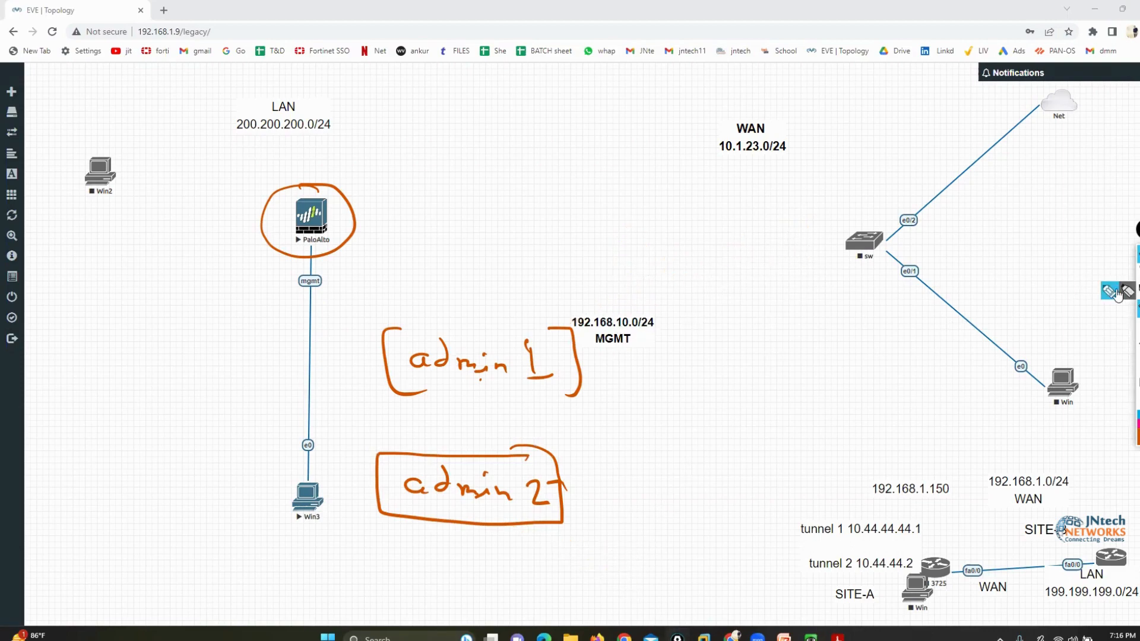
{"action": "left_click", "coordinate": [1092, 291]}
{"action": "mouse_move", "coordinate": [822, 270]}
{"action": "left_mouse_down"}
{"action": "mouse_move", "coordinate": [853, 248]}
{"action": "mouse_move", "coordinate": [860, 281]}
{"action": "mouse_move", "coordinate": [1013, 298]}
{"action": "mouse_move", "coordinate": [1033, 284]}
{"action": "left_mouse_up"}
{"action": "left_click_drag", "start_coordinate": [1031, 241], "coordinate": [1050, 306]}
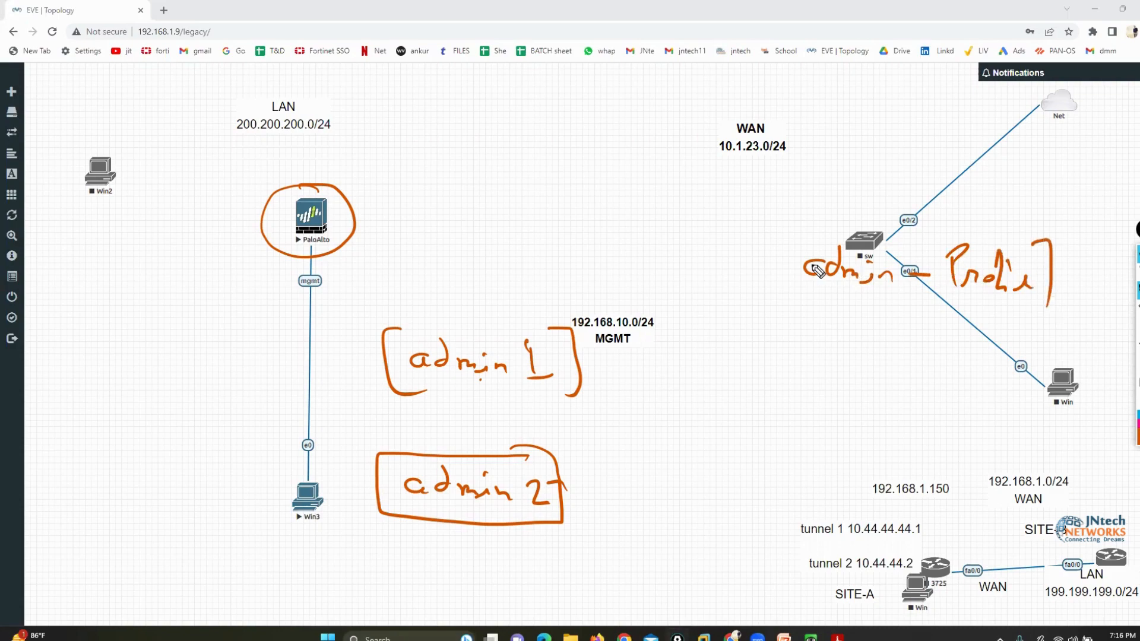
{"action": "mouse_move", "coordinate": [802, 229]}
{"action": "left_mouse_down"}
{"action": "mouse_move", "coordinate": [771, 272]}
{"action": "mouse_move", "coordinate": [787, 296]}
{"action": "left_mouse_up"}
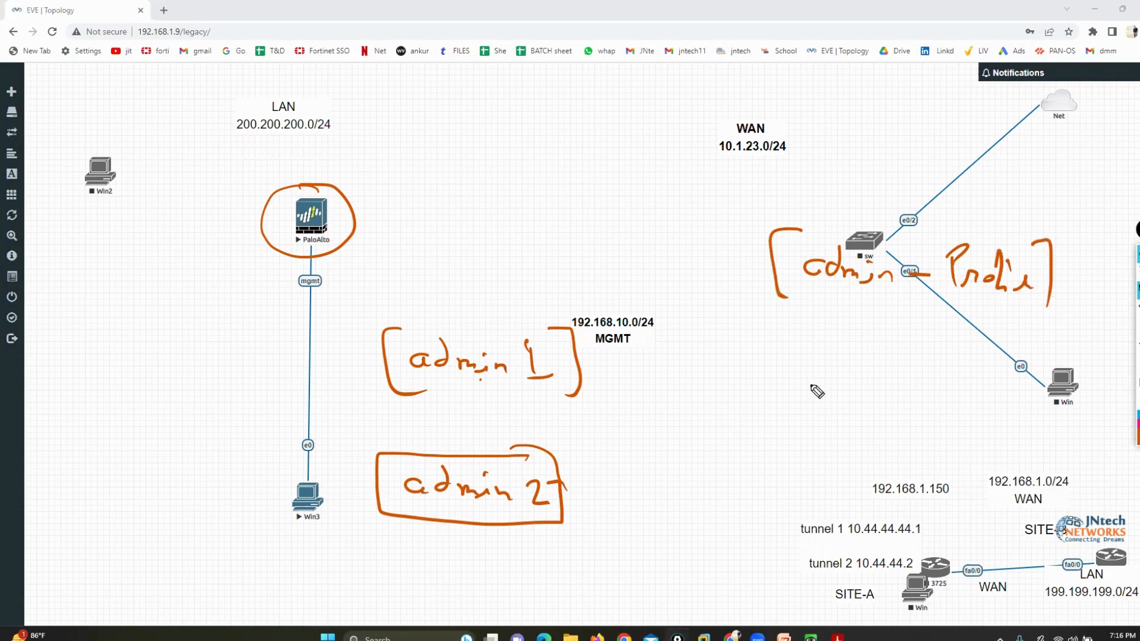
Handwrite "L3 admin" in orange beneath the "admin - Profile" note and enclose it in brackets
{"action": "mouse_move", "coordinate": [732, 337]}
{"action": "left_mouse_down"}
{"action": "mouse_move", "coordinate": [727, 364]}
{"action": "mouse_move", "coordinate": [891, 380]}
{"action": "left_mouse_up"}
{"action": "mouse_move", "coordinate": [884, 335]}
{"action": "left_mouse_down"}
{"action": "mouse_move", "coordinate": [916, 331]}
{"action": "mouse_move", "coordinate": [911, 398]}
{"action": "left_mouse_up"}
{"action": "mouse_move", "coordinate": [727, 330]}
{"action": "left_mouse_down"}
{"action": "mouse_move", "coordinate": [705, 325]}
{"action": "mouse_move", "coordinate": [706, 402]}
{"action": "left_mouse_up"}
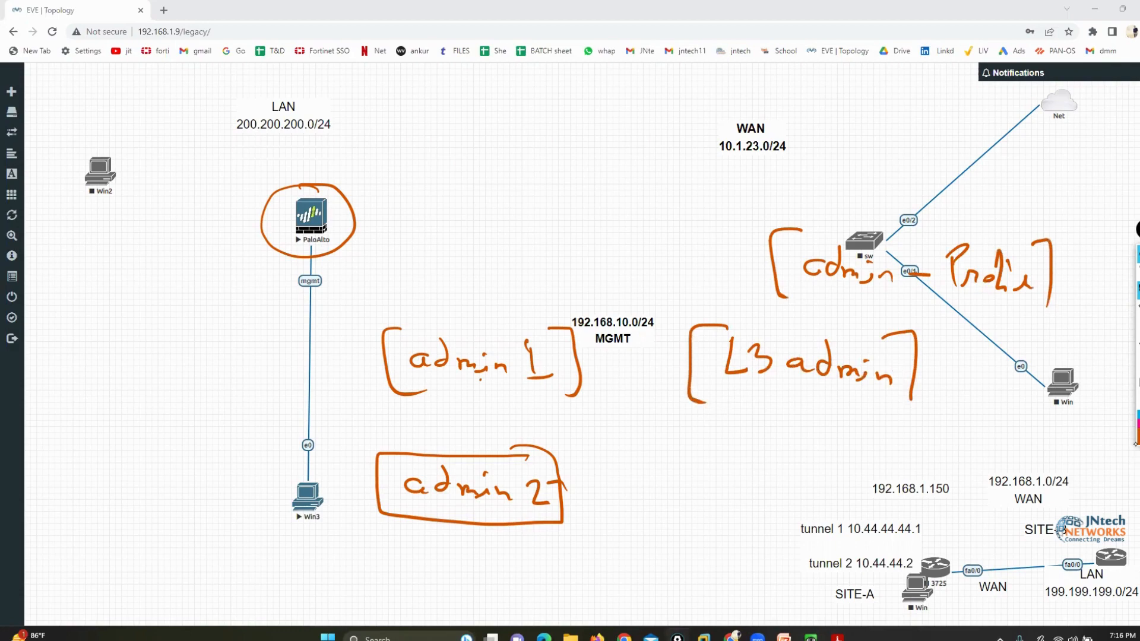
Box "L3 admin" in green and point a handwritten green "full Access" label at it
{"action": "left_click", "coordinate": [1119, 317]}
{"action": "mouse_move", "coordinate": [725, 387]}
{"action": "left_mouse_down"}
{"action": "mouse_move", "coordinate": [903, 395]}
{"action": "mouse_move", "coordinate": [897, 332]}
{"action": "mouse_move", "coordinate": [766, 330]}
{"action": "mouse_move", "coordinate": [711, 378]}
{"action": "mouse_move", "coordinate": [736, 393]}
{"action": "left_mouse_up"}
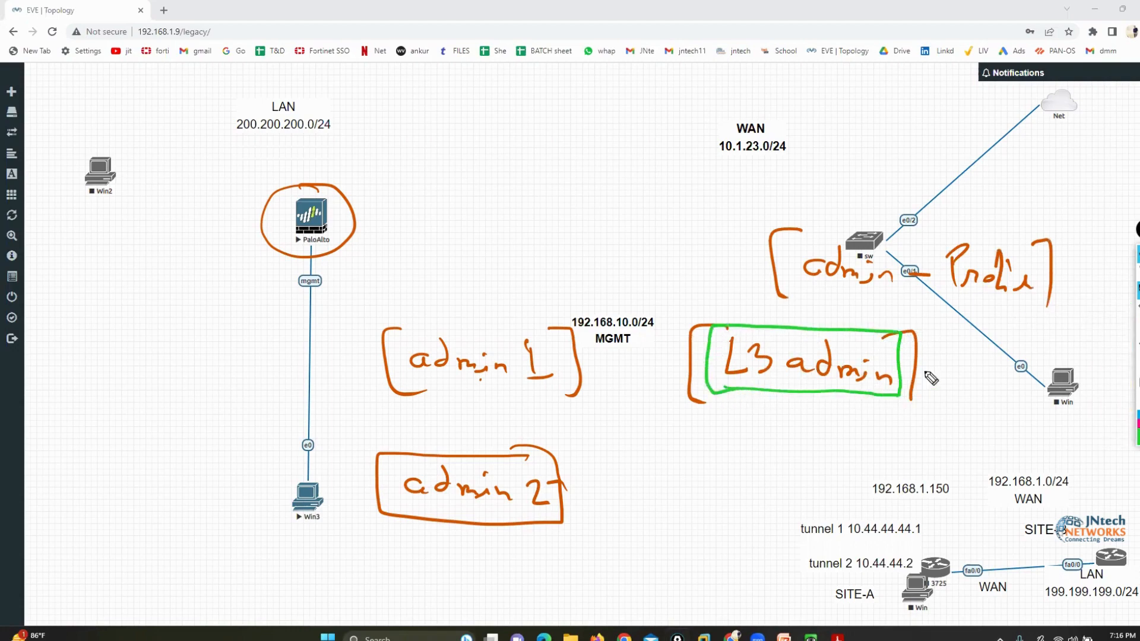
{"action": "left_click", "coordinate": [971, 346]}
{"action": "mouse_move", "coordinate": [971, 354]}
{"action": "left_mouse_down"}
{"action": "mouse_move", "coordinate": [902, 356]}
{"action": "mouse_move", "coordinate": [1100, 369]}
{"action": "mouse_move", "coordinate": [1124, 386]}
{"action": "left_mouse_up"}
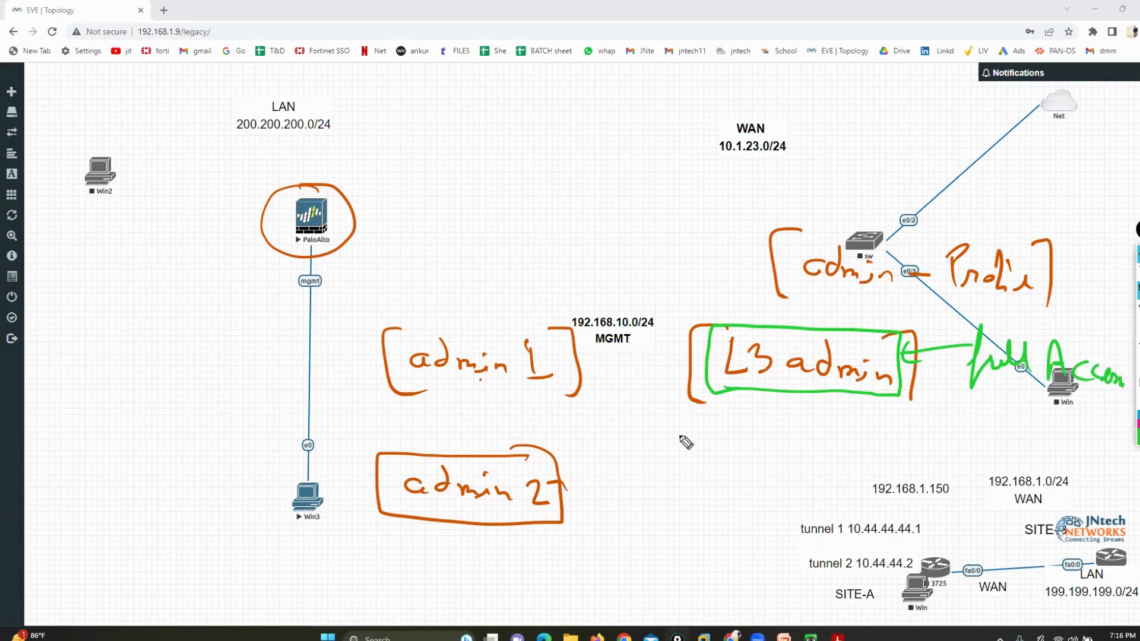
Draw green arrows from "L3 admin" to "admin 1" and on to the PaloAlto node, and circle "admin 1" and "full Access"
{"action": "left_click_drag", "start_coordinate": [690, 362], "coordinate": [587, 377]}
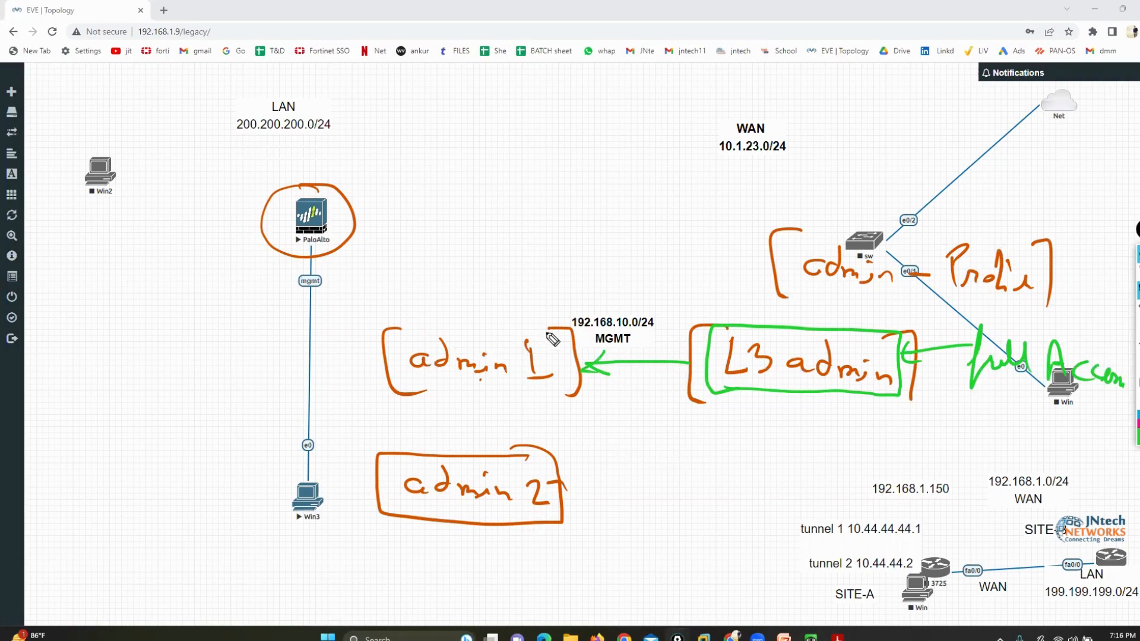
{"action": "mouse_move", "coordinate": [546, 316]}
{"action": "left_mouse_down"}
{"action": "mouse_move", "coordinate": [396, 377]}
{"action": "mouse_move", "coordinate": [534, 320]}
{"action": "mouse_move", "coordinate": [452, 247]}
{"action": "mouse_move", "coordinate": [386, 217]}
{"action": "mouse_move", "coordinate": [399, 245]}
{"action": "left_mouse_up"}
{"action": "mouse_move", "coordinate": [1019, 325]}
{"action": "left_mouse_down"}
{"action": "mouse_move", "coordinate": [965, 330]}
{"action": "mouse_move", "coordinate": [1045, 422]}
{"action": "mouse_move", "coordinate": [1036, 314]}
{"action": "left_mouse_up"}
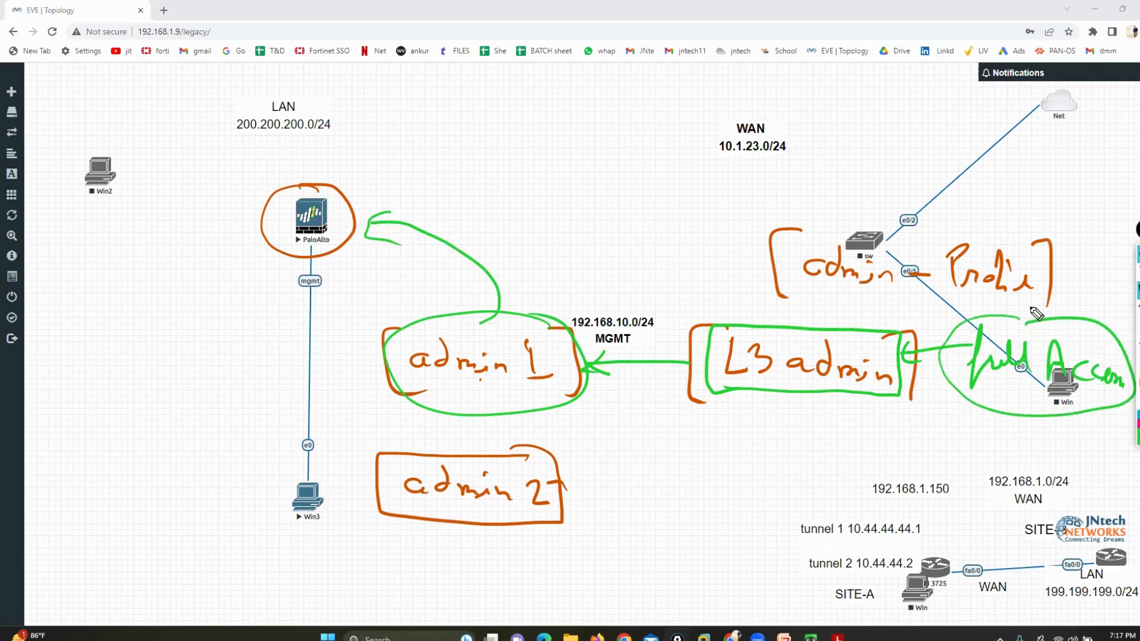
In light red, handwrite a bracketed "L1 admin" beneath "L3 admin" and point a bracketed "Read Access" label at it
{"action": "left_click", "coordinate": [1138, 430]}
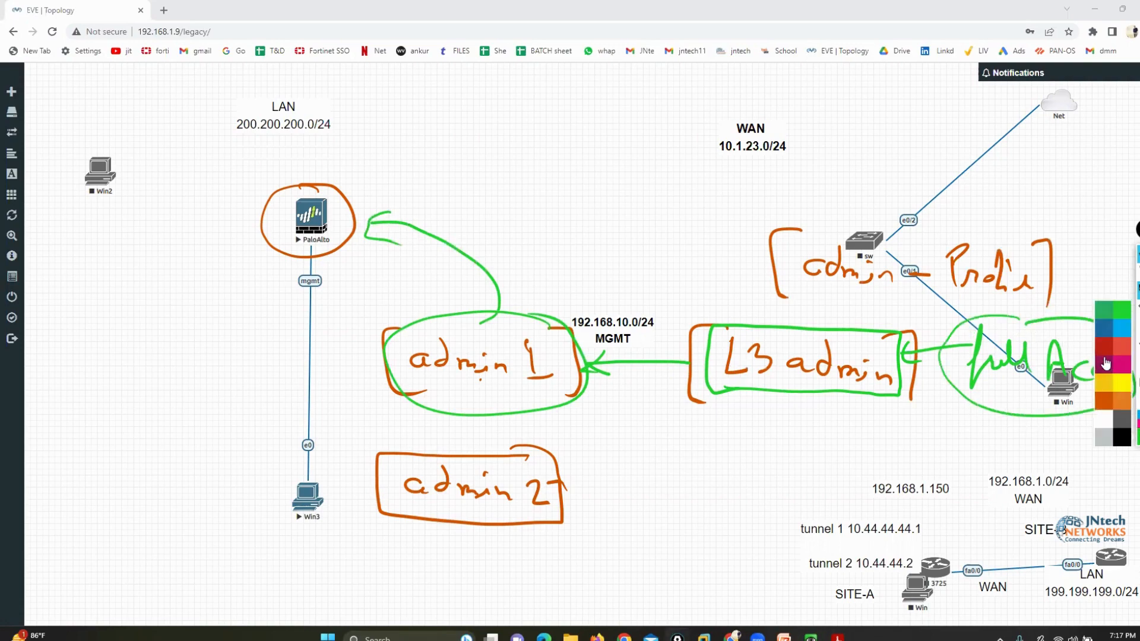
{"action": "left_click", "coordinate": [1122, 358]}
{"action": "mouse_move", "coordinate": [692, 458]}
{"action": "left_mouse_down"}
{"action": "mouse_move", "coordinate": [692, 492]}
{"action": "mouse_move", "coordinate": [712, 491]}
{"action": "left_mouse_up"}
{"action": "mouse_move", "coordinate": [724, 462]}
{"action": "left_mouse_down"}
{"action": "mouse_move", "coordinate": [746, 491]}
{"action": "mouse_move", "coordinate": [799, 469]}
{"action": "mouse_move", "coordinate": [862, 494]}
{"action": "left_mouse_up"}
{"action": "mouse_move", "coordinate": [870, 445]}
{"action": "left_mouse_down"}
{"action": "mouse_move", "coordinate": [892, 497]}
{"action": "mouse_move", "coordinate": [866, 508]}
{"action": "left_mouse_up"}
{"action": "left_click_drag", "start_coordinate": [683, 440], "coordinate": [663, 516]}
{"action": "mouse_move", "coordinate": [934, 478]}
{"action": "left_mouse_down"}
{"action": "mouse_move", "coordinate": [892, 476]}
{"action": "mouse_move", "coordinate": [917, 501]}
{"action": "left_mouse_up"}
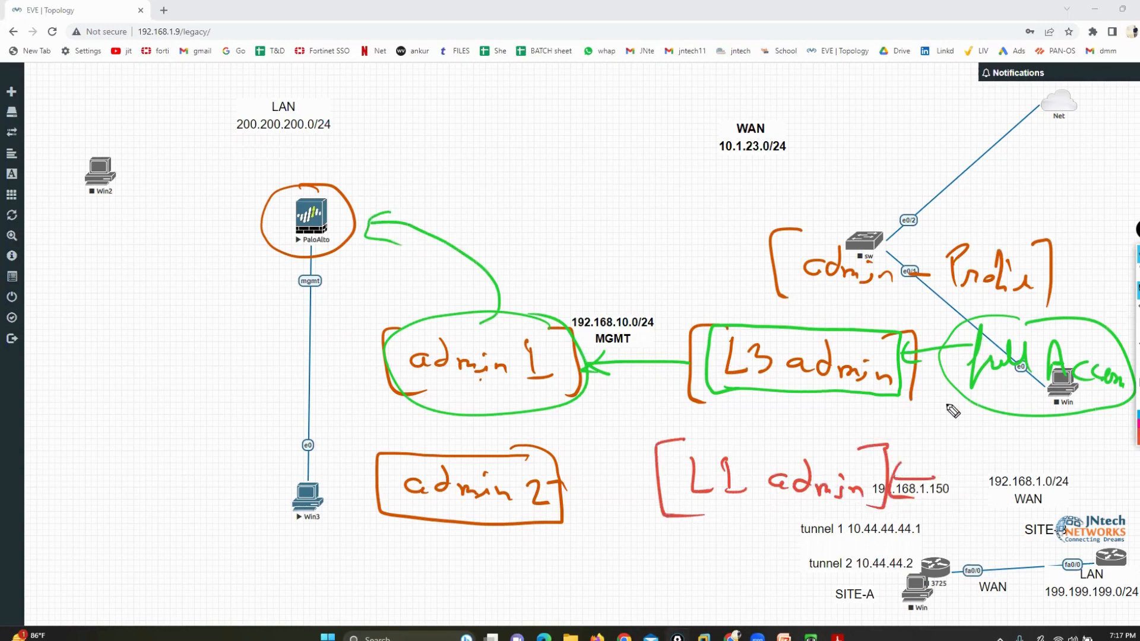
{"action": "mouse_move", "coordinate": [948, 458]}
{"action": "left_mouse_down"}
{"action": "mouse_move", "coordinate": [950, 483]}
{"action": "mouse_move", "coordinate": [1019, 482]}
{"action": "mouse_move", "coordinate": [1044, 496]}
{"action": "mouse_move", "coordinate": [1077, 486]}
{"action": "mouse_move", "coordinate": [1118, 503]}
{"action": "mouse_move", "coordinate": [1133, 494]}
{"action": "mouse_move", "coordinate": [1137, 537]}
{"action": "left_mouse_up"}
{"action": "mouse_move", "coordinate": [939, 433]}
{"action": "left_mouse_down"}
{"action": "mouse_move", "coordinate": [933, 511]}
{"action": "mouse_move", "coordinate": [958, 510]}
{"action": "left_mouse_up"}
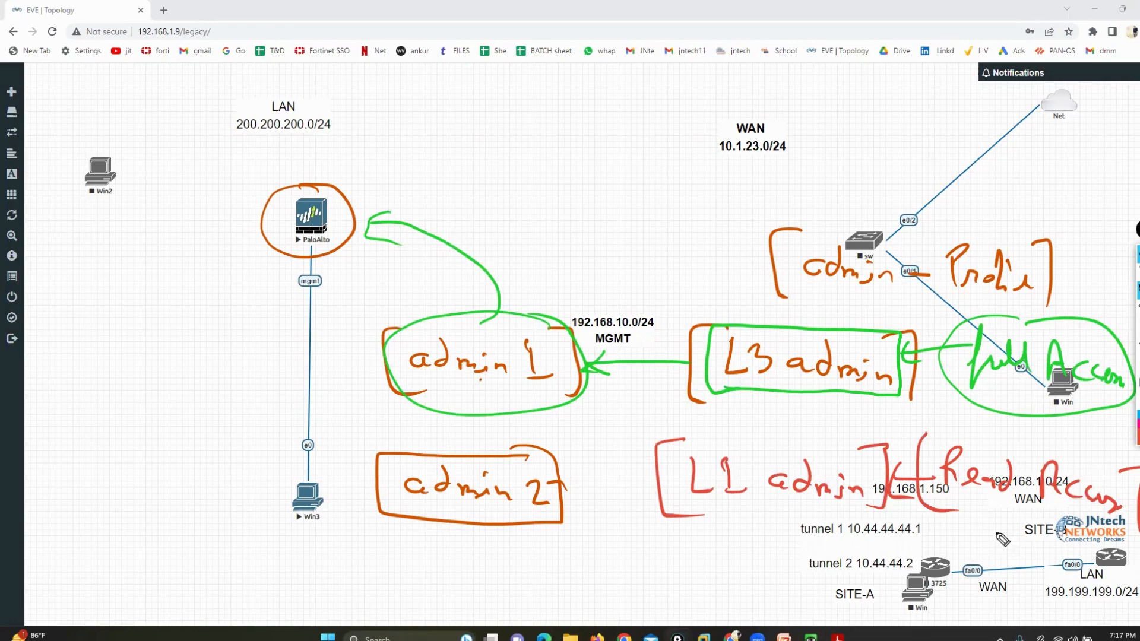
Connect "L1 admin" to "admin 2" with a red arrow, link a circled "admin 2" to the PaloAlto node in dark grey, and clear the markings
{"action": "mouse_move", "coordinate": [660, 482]}
{"action": "left_mouse_down"}
{"action": "mouse_move", "coordinate": [580, 492]}
{"action": "mouse_move", "coordinate": [567, 483]}
{"action": "left_mouse_up"}
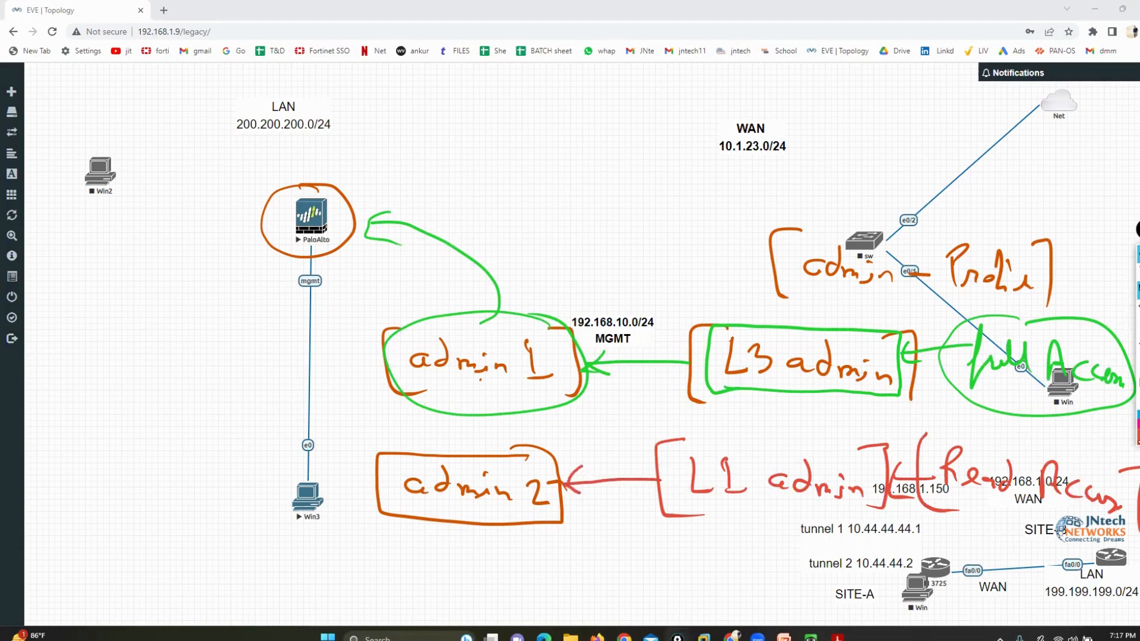
{"action": "left_click", "coordinate": [1121, 426]}
{"action": "mouse_move", "coordinate": [471, 456]}
{"action": "left_mouse_down"}
{"action": "mouse_move", "coordinate": [508, 467]}
{"action": "mouse_move", "coordinate": [369, 464]}
{"action": "mouse_move", "coordinate": [313, 279]}
{"action": "mouse_move", "coordinate": [336, 291]}
{"action": "left_mouse_up"}
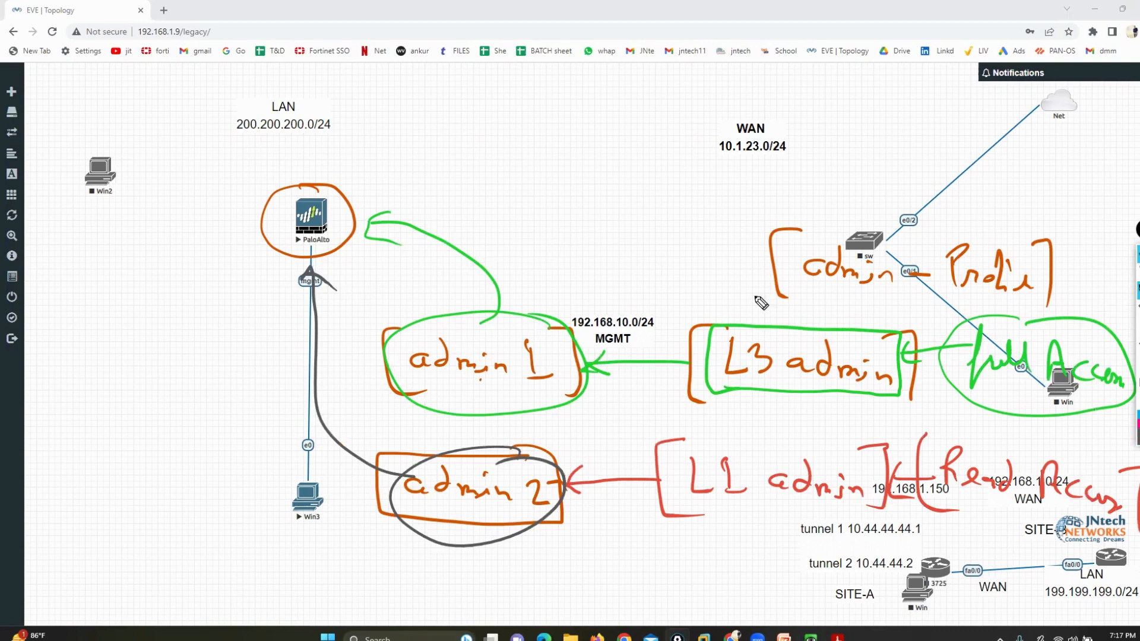
{"action": "left_click", "coordinate": [1138, 383]}
{"action": "left_click", "coordinate": [1139, 271]}
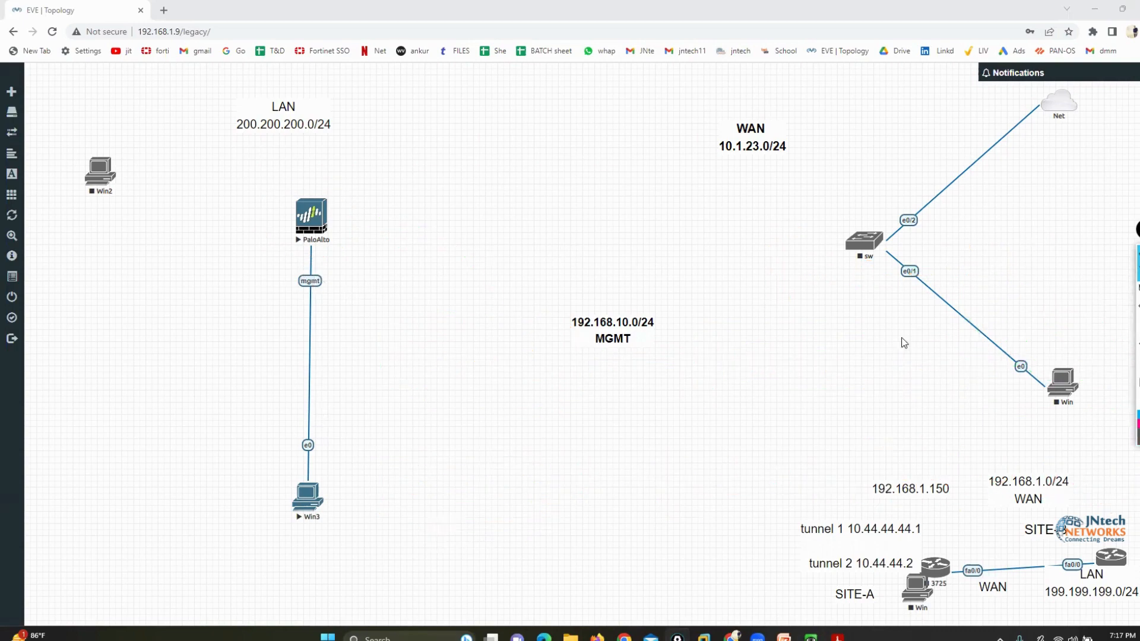
Switch to the Win3 console with the firewall's web interface, mark the logged-in admin account in dark grey, and clear the markings
{"action": "mouse_move", "coordinate": [810, 636]}
{"action": "left_click", "coordinate": [860, 587]}
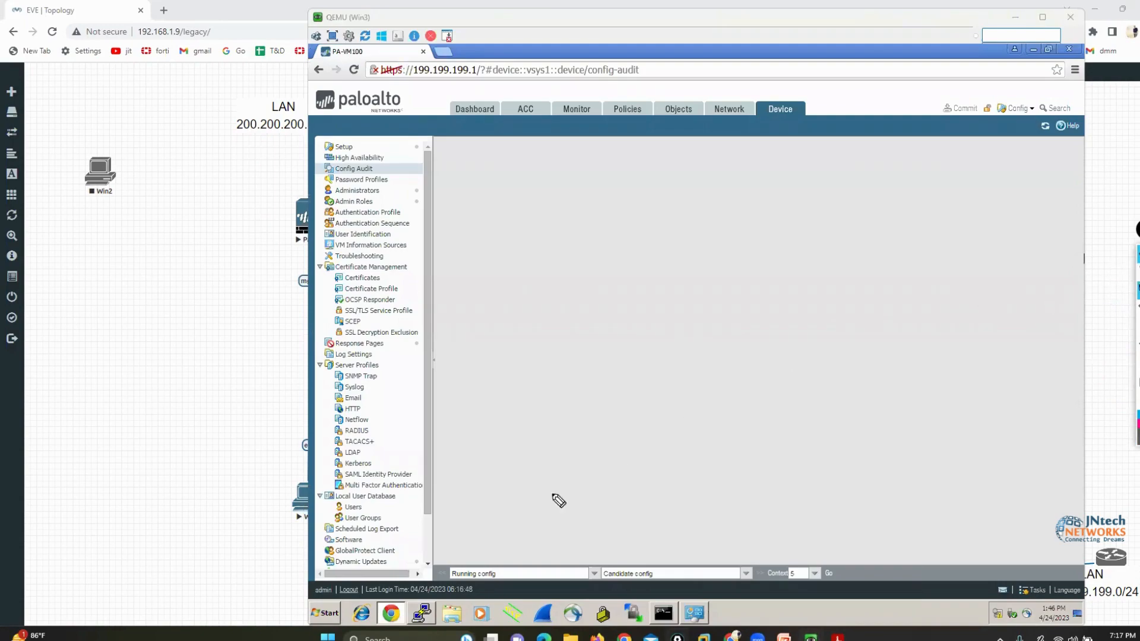
{"action": "mouse_move", "coordinate": [360, 577]}
{"action": "left_mouse_down"}
{"action": "mouse_move", "coordinate": [291, 594]}
{"action": "mouse_move", "coordinate": [326, 621]}
{"action": "mouse_move", "coordinate": [347, 578]}
{"action": "mouse_move", "coordinate": [338, 569]}
{"action": "left_mouse_up"}
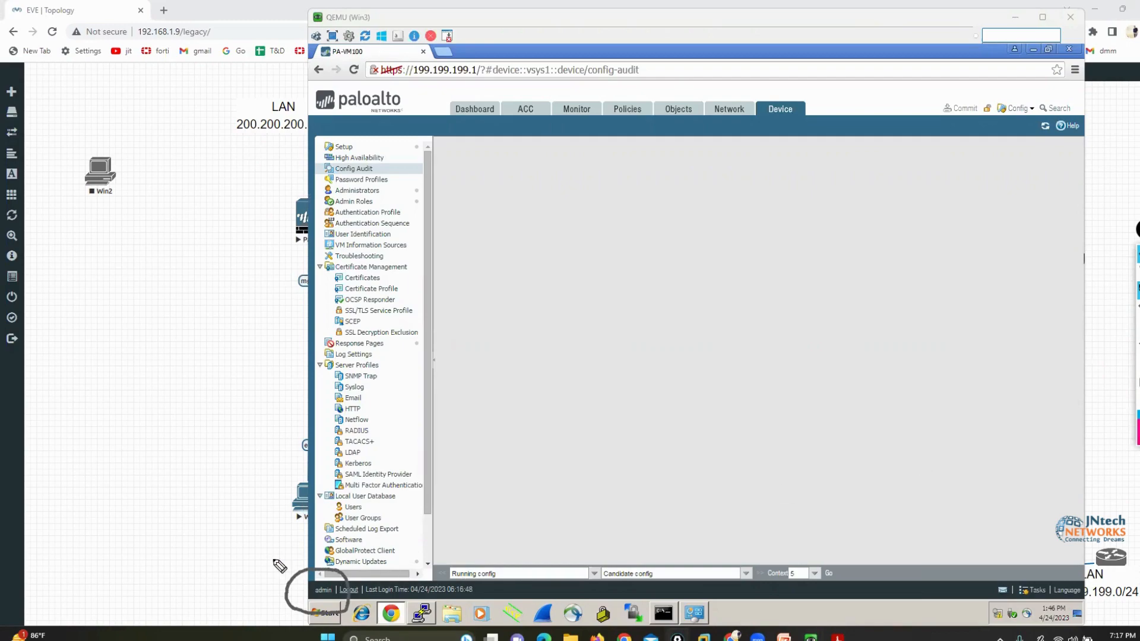
{"action": "left_click_drag", "start_coordinate": [215, 541], "coordinate": [321, 574]}
{"action": "left_click", "coordinate": [1137, 328]}
{"action": "left_click", "coordinate": [1138, 273]}
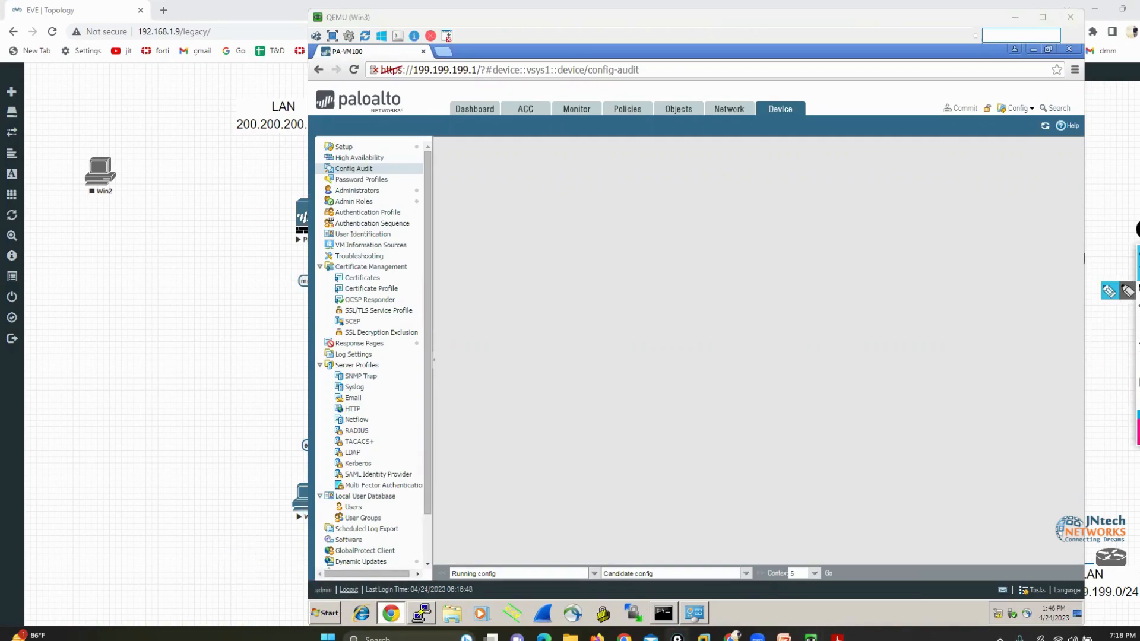
Circle the Device heading in pink and draw pink arrows pointing at the Administrators and Admin Roles entries
{"action": "left_click", "coordinate": [1107, 292]}
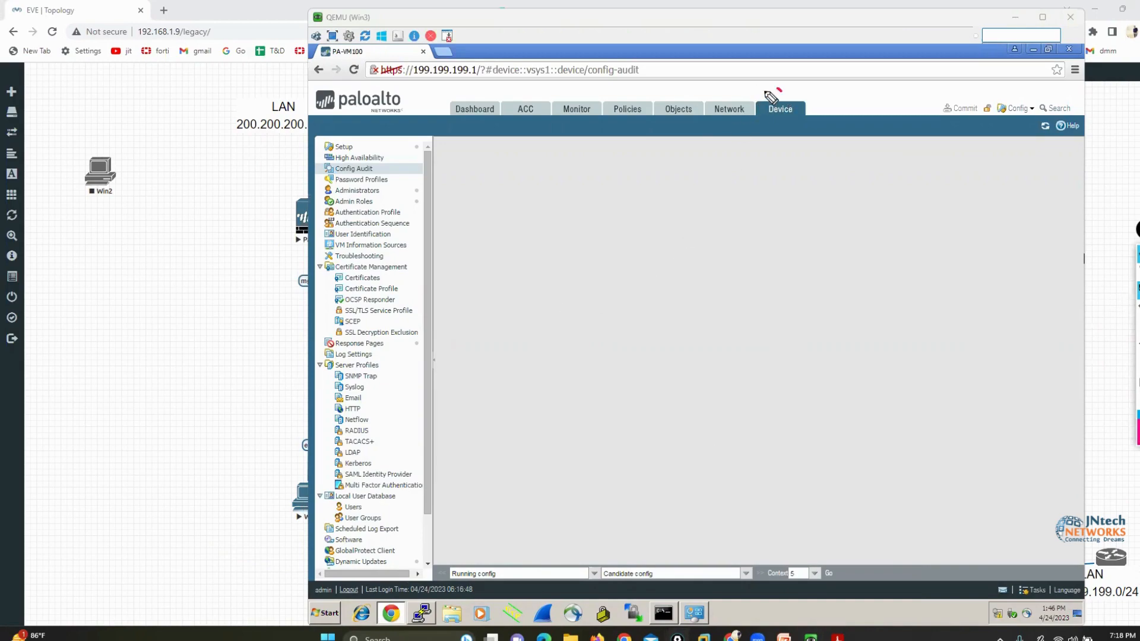
{"action": "left_click_drag", "start_coordinate": [778, 90], "coordinate": [791, 83]}
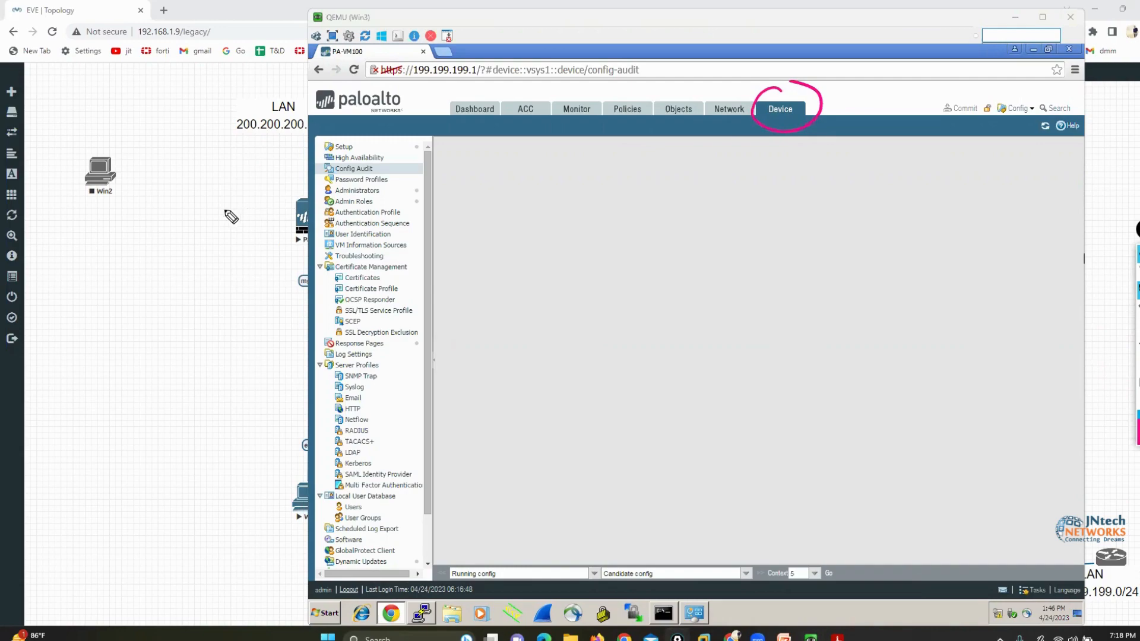
{"action": "left_click_drag", "start_coordinate": [226, 210], "coordinate": [315, 202]}
{"action": "left_click_drag", "start_coordinate": [203, 176], "coordinate": [315, 194]}
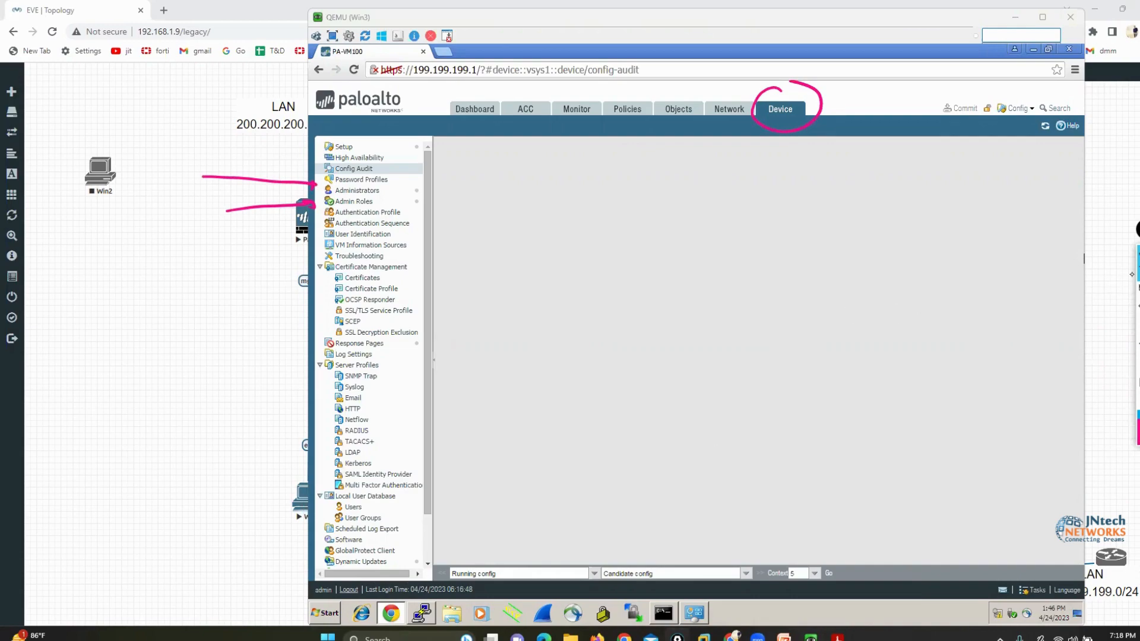
View the Administrators list and mark the admin account and its Superuser role in pink, with an arrow pointing at the role
{"action": "left_click", "coordinate": [357, 190]}
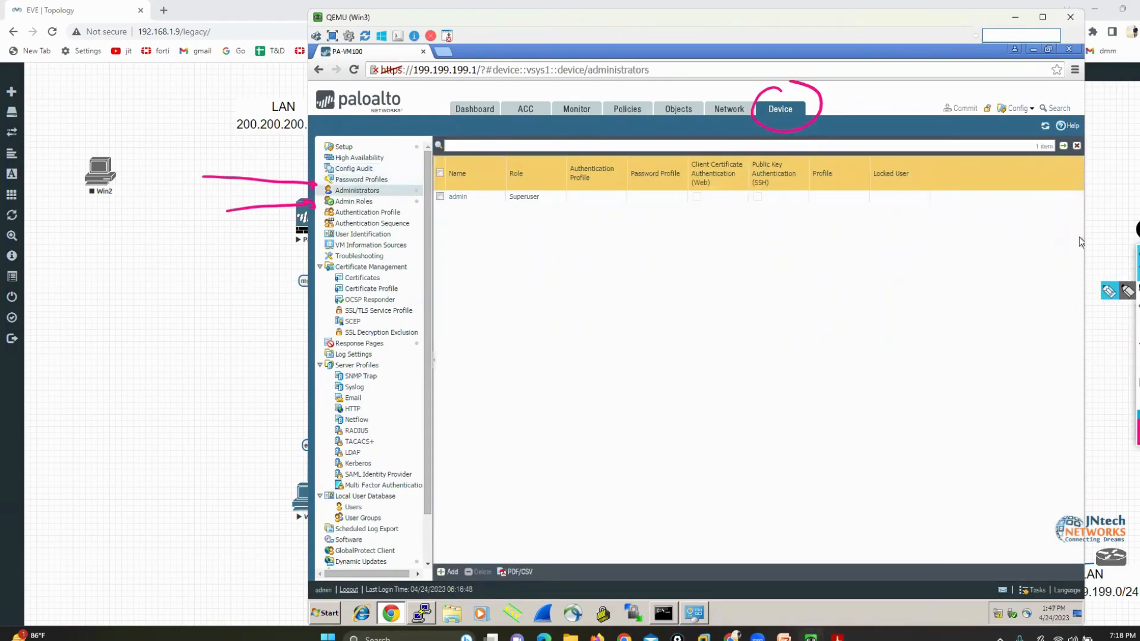
{"action": "left_click", "coordinate": [1108, 292]}
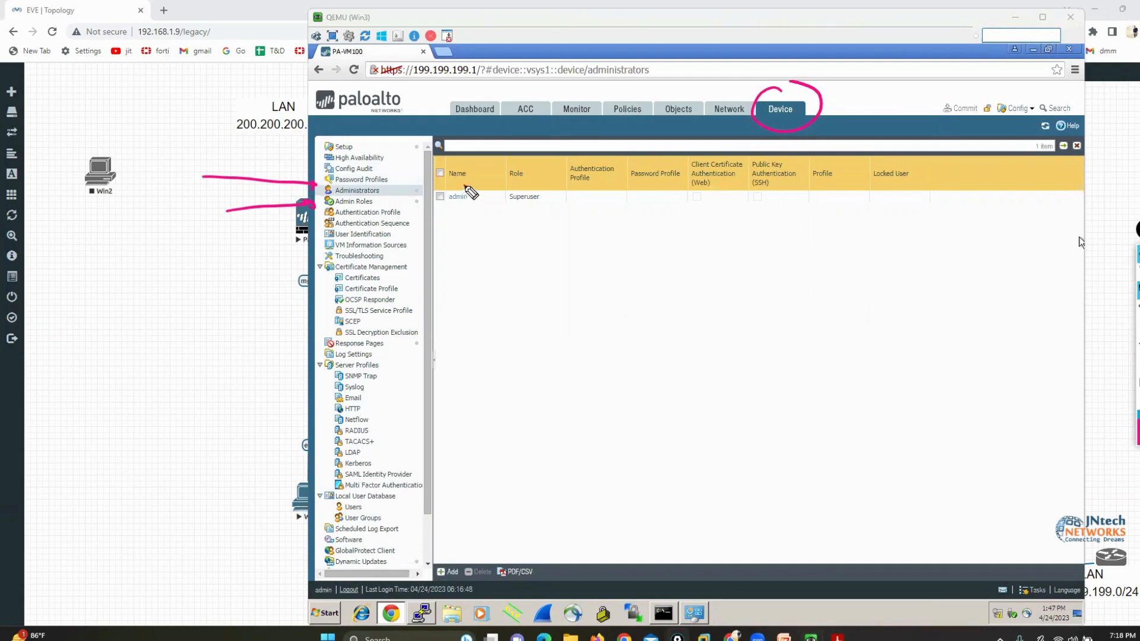
{"action": "mouse_move", "coordinate": [465, 186]}
{"action": "left_mouse_down"}
{"action": "mouse_move", "coordinate": [425, 203]}
{"action": "mouse_move", "coordinate": [488, 200]}
{"action": "mouse_move", "coordinate": [456, 186]}
{"action": "mouse_move", "coordinate": [534, 100]}
{"action": "mouse_move", "coordinate": [537, 178]}
{"action": "mouse_move", "coordinate": [500, 206]}
{"action": "mouse_move", "coordinate": [547, 178]}
{"action": "mouse_move", "coordinate": [573, 185]}
{"action": "left_mouse_up"}
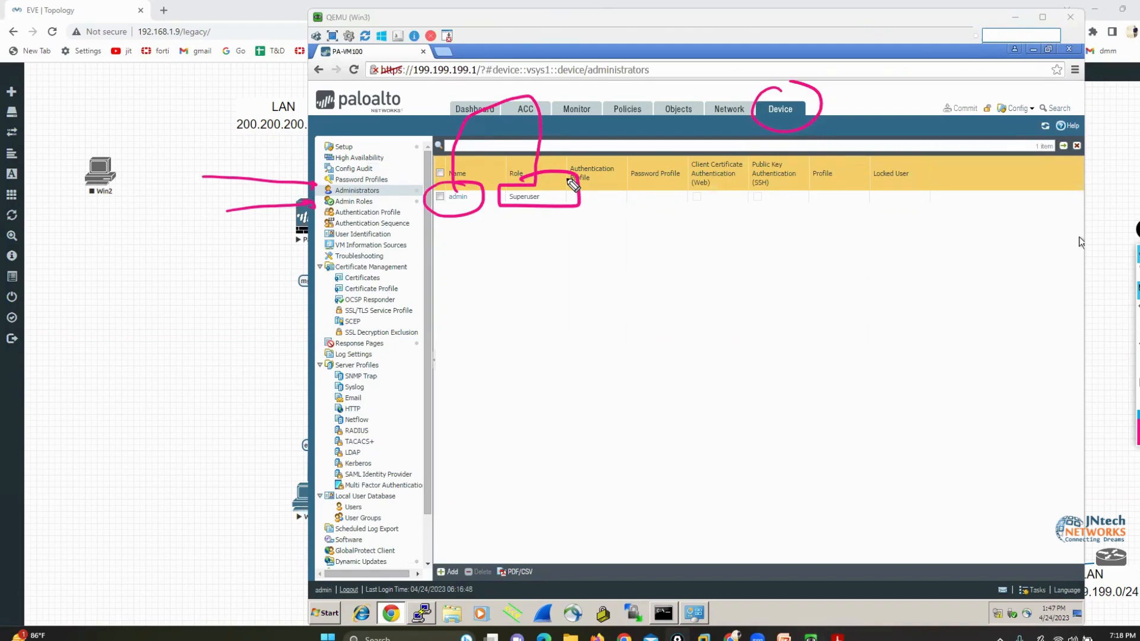
{"action": "mouse_move", "coordinate": [522, 291]}
{"action": "left_mouse_down"}
{"action": "mouse_move", "coordinate": [526, 221]}
{"action": "mouse_move", "coordinate": [537, 229]}
{"action": "left_mouse_up"}
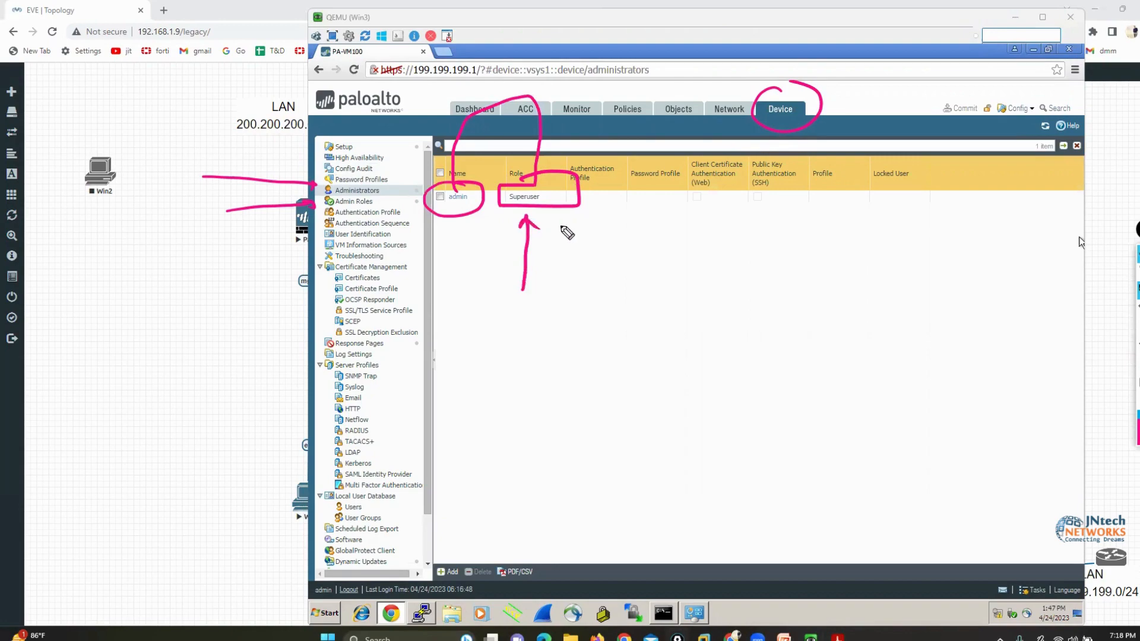
Bring back the earlier handwritten role sketch, frame "L3 admin" and "L1 admin" together in a pink box, and clear the markings
{"action": "key", "text": "ctrl+z"}
{"action": "key", "text": "ctrl+z"}
{"action": "key", "text": "ctrl+z"}
{"action": "key", "text": "ctrl+z"}
{"action": "key", "text": "ctrl+z"}
{"action": "key", "text": "ctrl+z"}
{"action": "key", "text": "ctrl+z"}
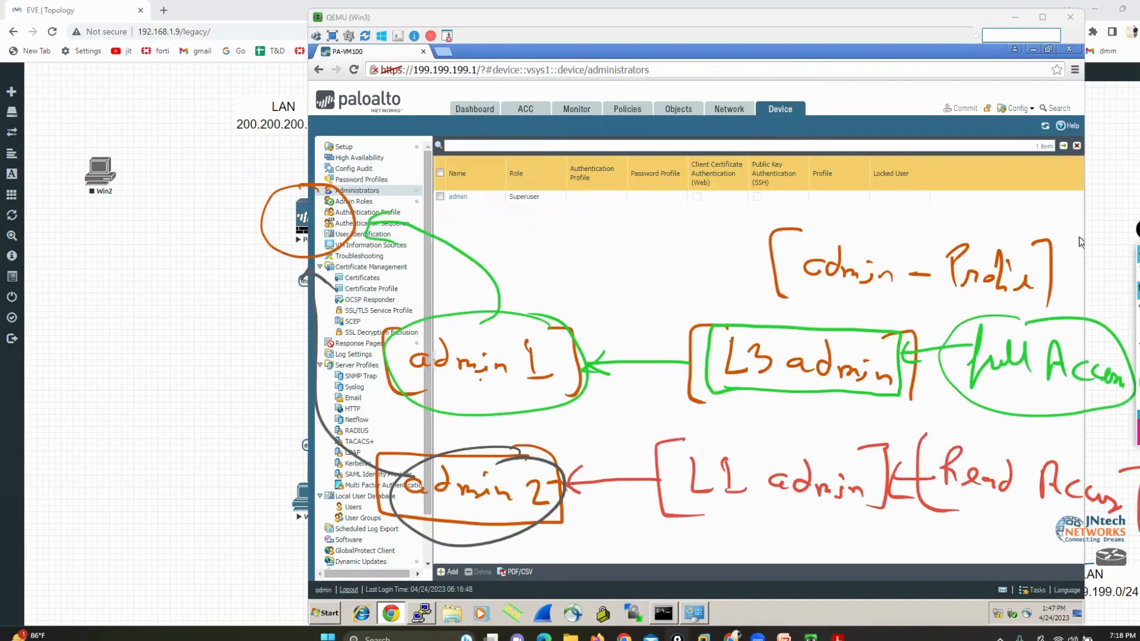
{"action": "mouse_move", "coordinate": [899, 311]}
{"action": "left_mouse_down"}
{"action": "mouse_move", "coordinate": [719, 301]}
{"action": "mouse_move", "coordinate": [735, 537]}
{"action": "mouse_move", "coordinate": [926, 465]}
{"action": "mouse_move", "coordinate": [911, 323]}
{"action": "mouse_move", "coordinate": [922, 475]}
{"action": "left_mouse_up"}
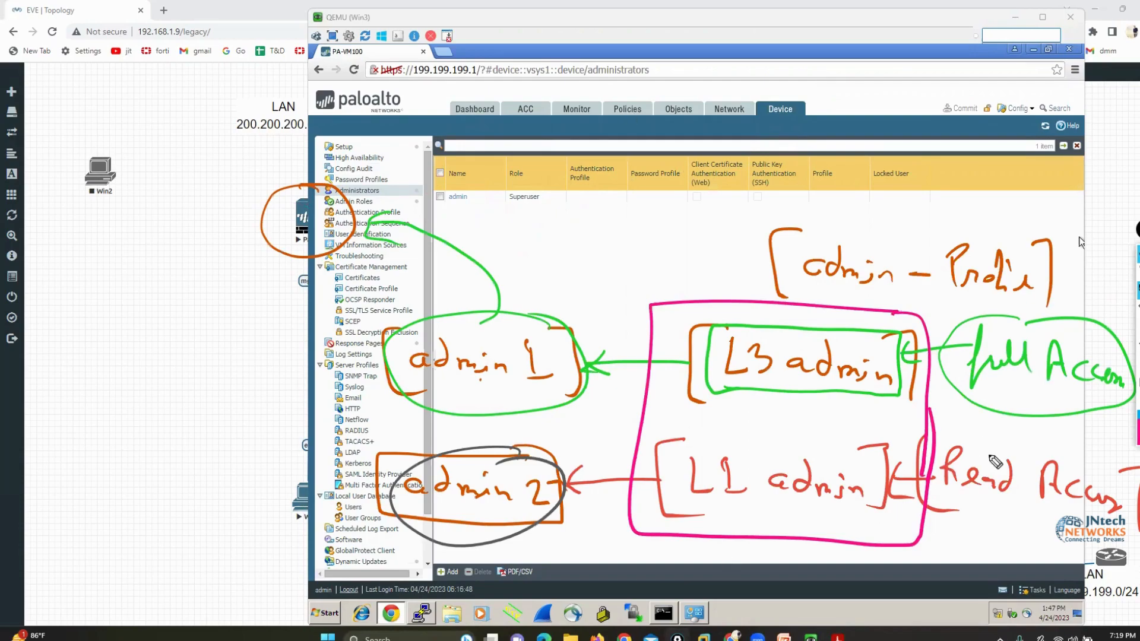
{"action": "left_click", "coordinate": [1137, 380]}
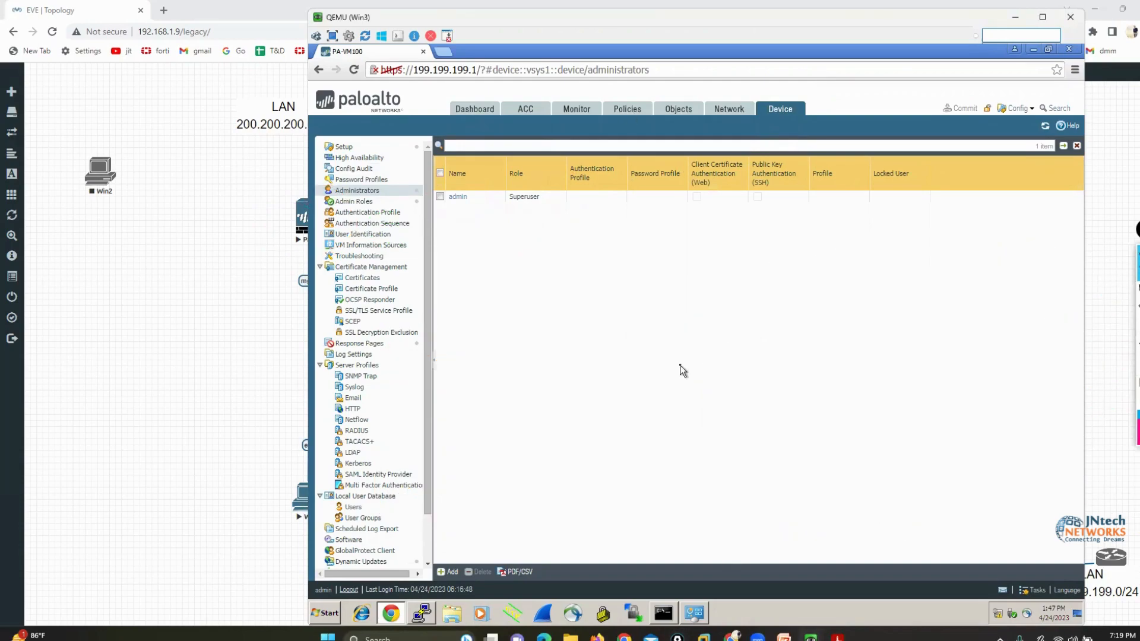
Start a new admin role profile in Admin Roles, underline the last predefined role in pink, and name the profile L3ADMIN
{"action": "left_click", "coordinate": [354, 202]}
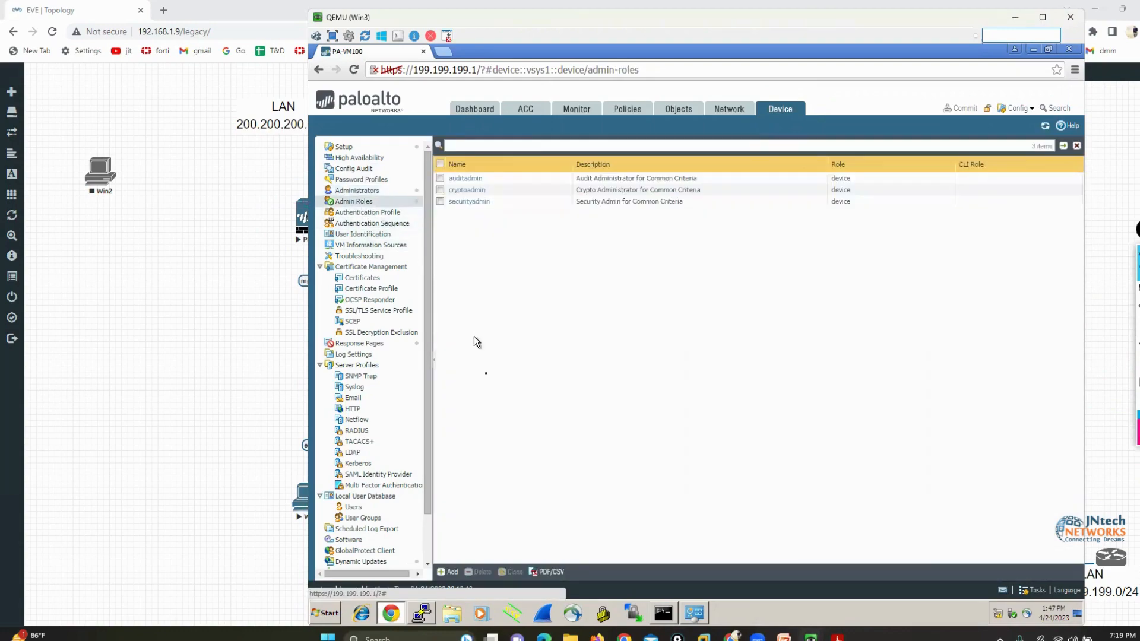
{"action": "left_click", "coordinate": [450, 572]}
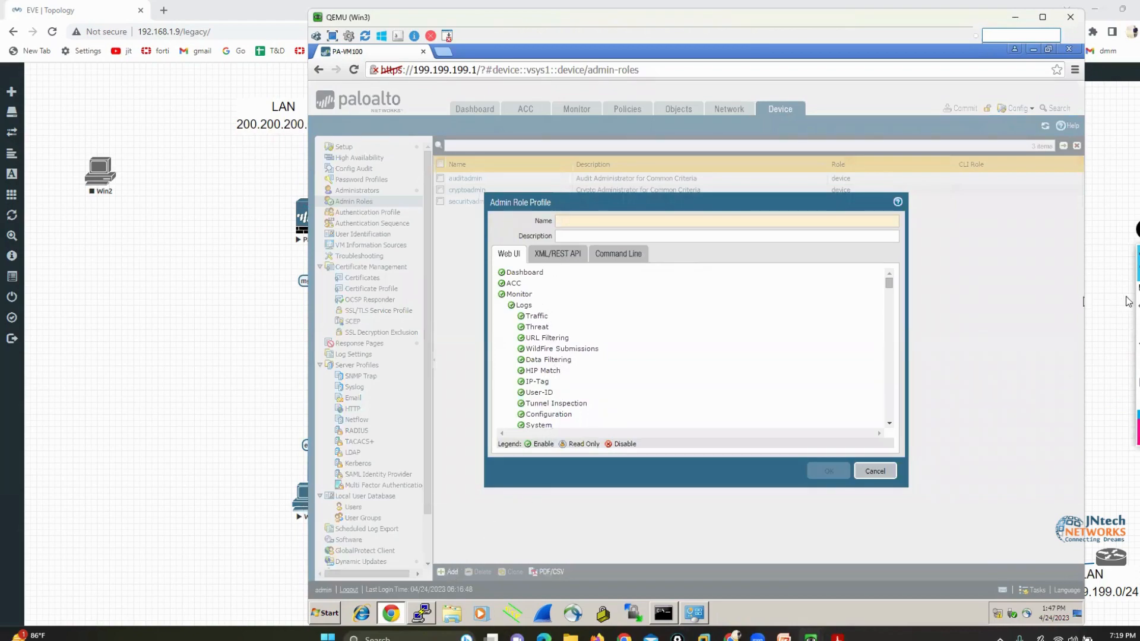
{"action": "left_click_drag", "start_coordinate": [437, 210], "coordinate": [534, 207]}
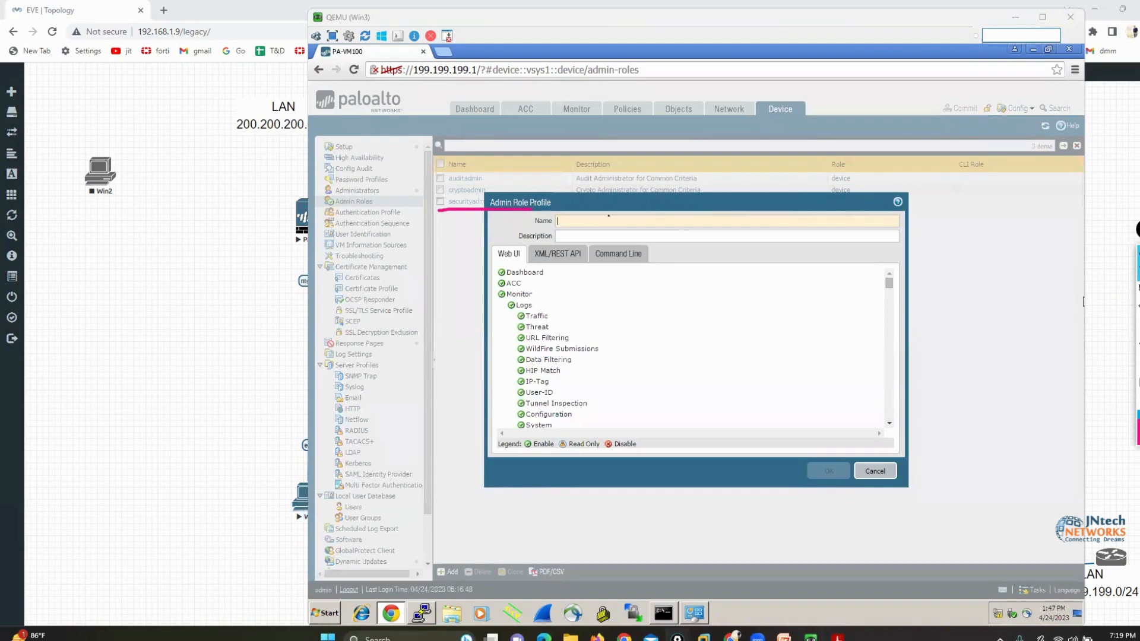
{"action": "left_click", "coordinate": [603, 221]}
{"action": "type", "text": "L3ADMIN"}
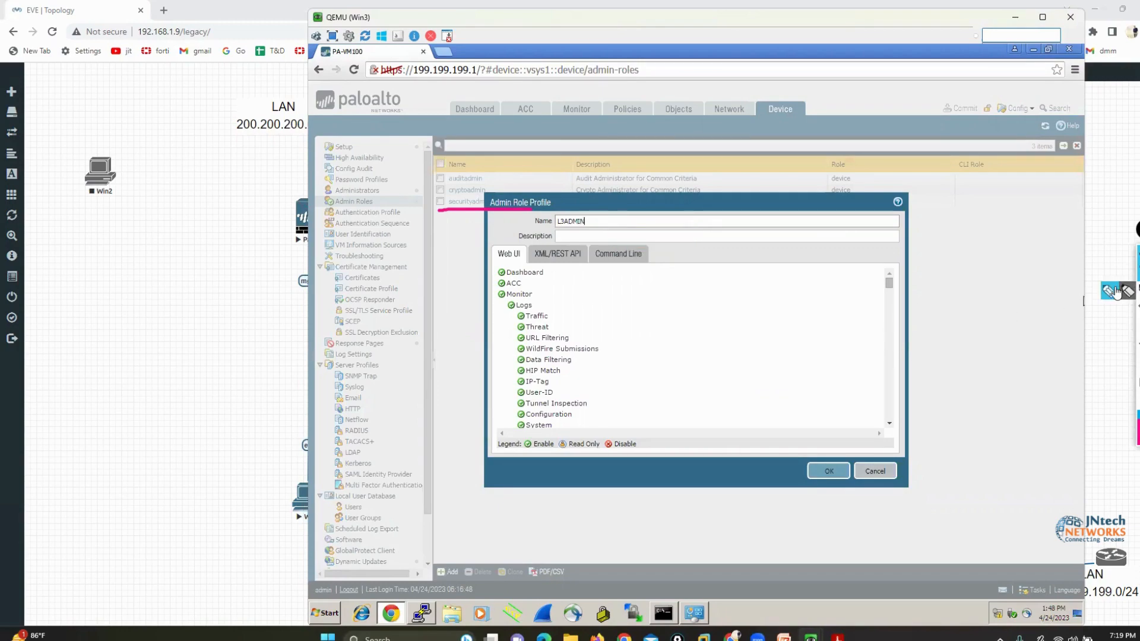
Mark the Dashboard, ACC and Monitor permissions and the Enable, Read Only and Disable legend in pink, and clear the markings
{"action": "left_click", "coordinate": [1138, 290]}
{"action": "mouse_move", "coordinate": [484, 269]}
{"action": "left_mouse_down"}
{"action": "mouse_move", "coordinate": [450, 249]}
{"action": "mouse_move", "coordinate": [463, 146]}
{"action": "left_mouse_up"}
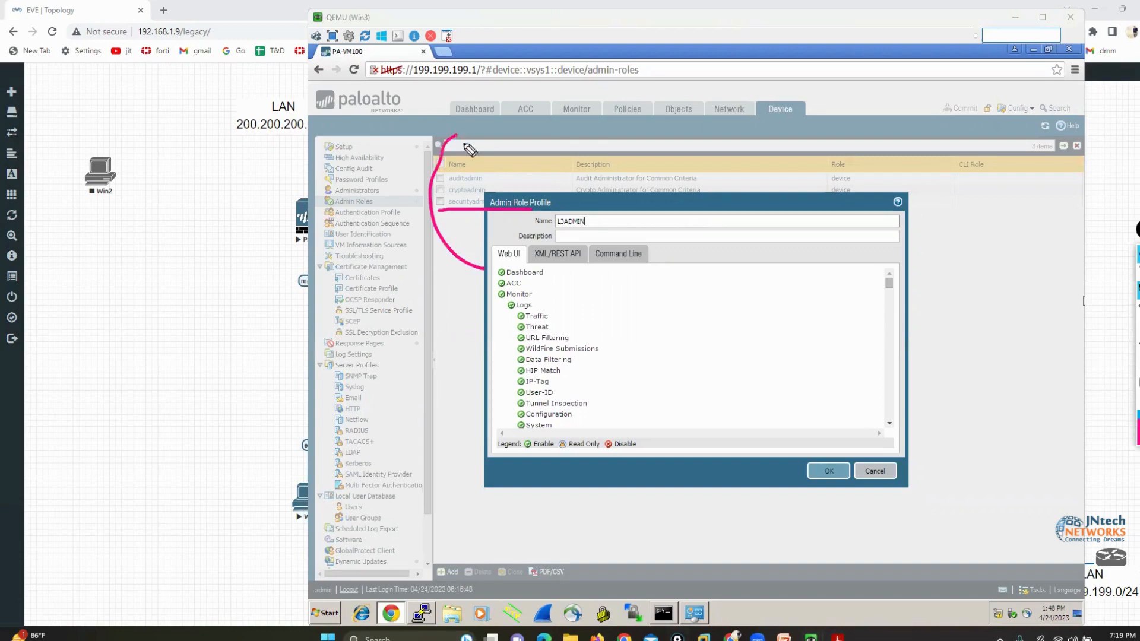
{"action": "left_click_drag", "start_coordinate": [523, 286], "coordinate": [533, 138]}
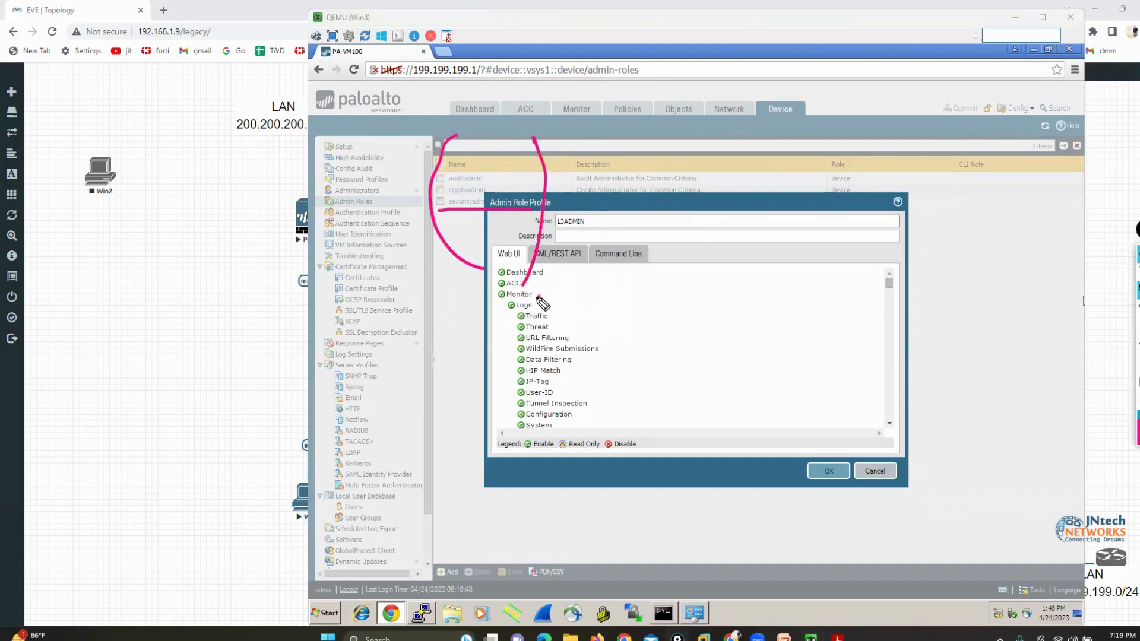
{"action": "left_click_drag", "start_coordinate": [539, 295], "coordinate": [591, 141]}
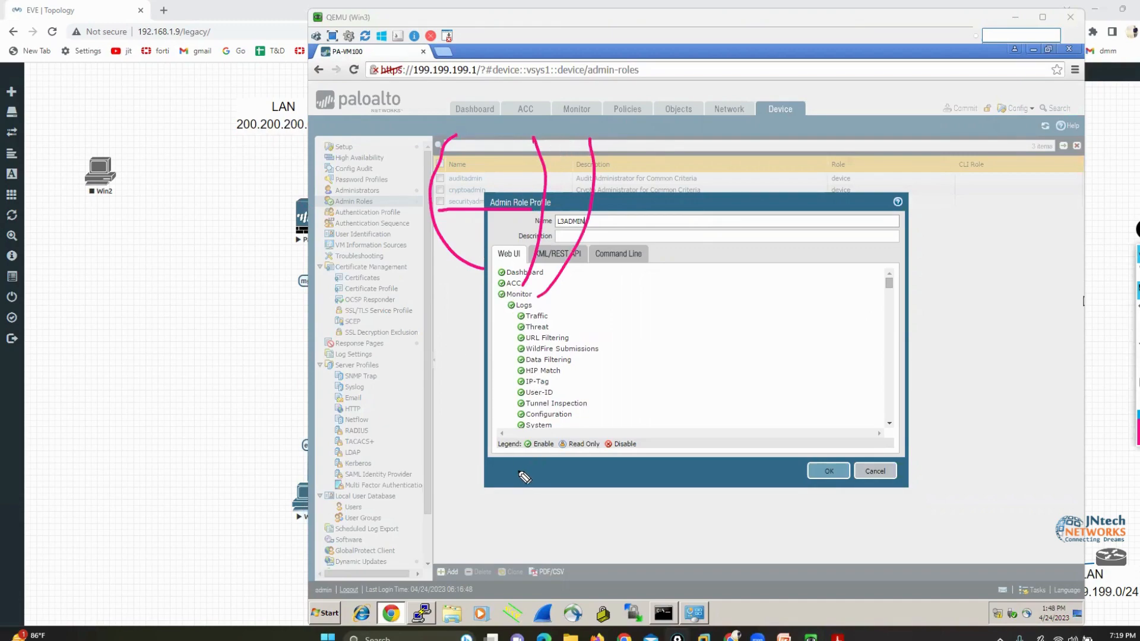
{"action": "mouse_move", "coordinate": [442, 479]}
{"action": "left_mouse_down"}
{"action": "mouse_move", "coordinate": [498, 476]}
{"action": "mouse_move", "coordinate": [530, 452]}
{"action": "left_mouse_up"}
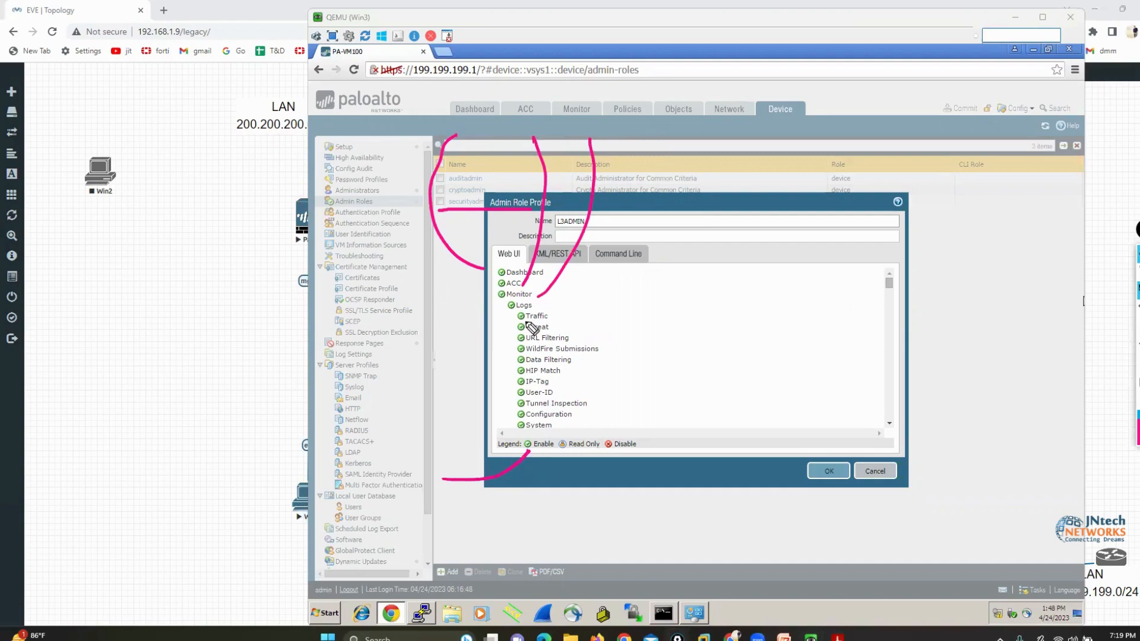
{"action": "mouse_move", "coordinate": [622, 509]}
{"action": "left_mouse_down"}
{"action": "mouse_move", "coordinate": [571, 506]}
{"action": "mouse_move", "coordinate": [560, 462]}
{"action": "left_mouse_up"}
{"action": "left_click_drag", "start_coordinate": [711, 482], "coordinate": [664, 495]}
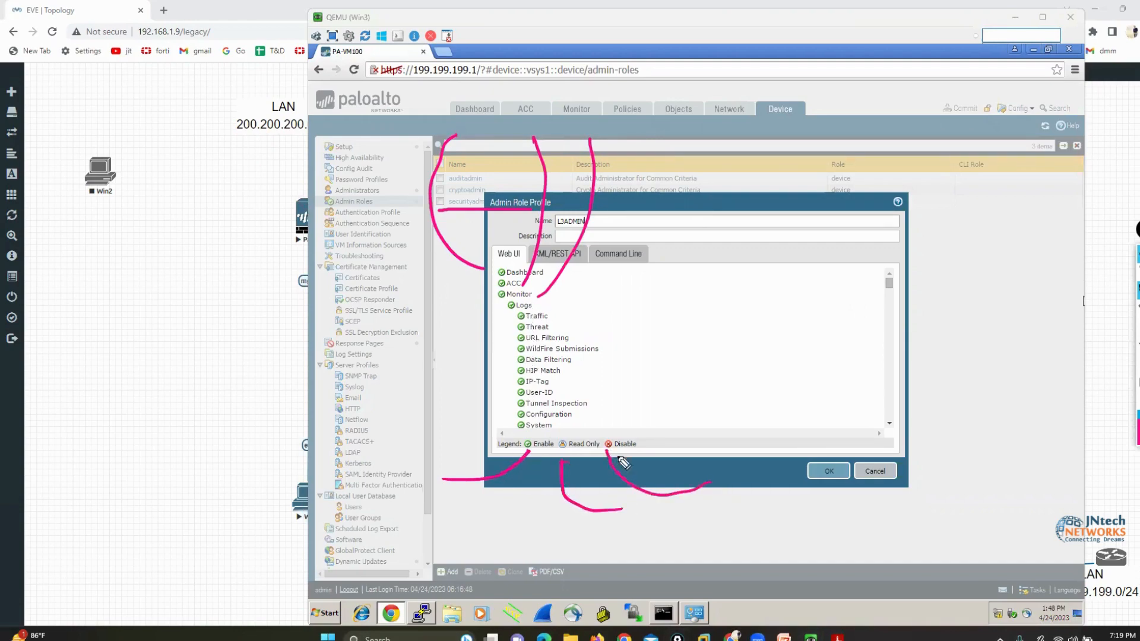
{"action": "left_click_drag", "start_coordinate": [607, 454], "coordinate": [666, 496]}
{"action": "left_click", "coordinate": [1138, 383]}
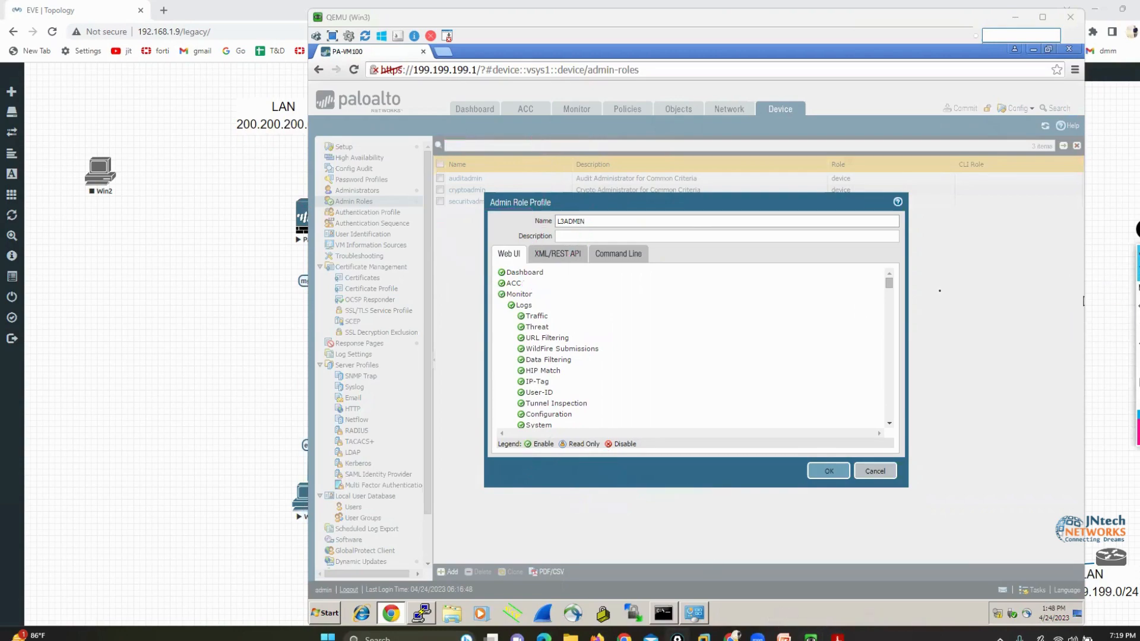
Review the Web UI permissions of the L3ADMIN profile and save it with all of them left enabled
{"action": "scroll", "coordinate": [891, 336], "scroll_direction": "down", "scroll_amount": 10}
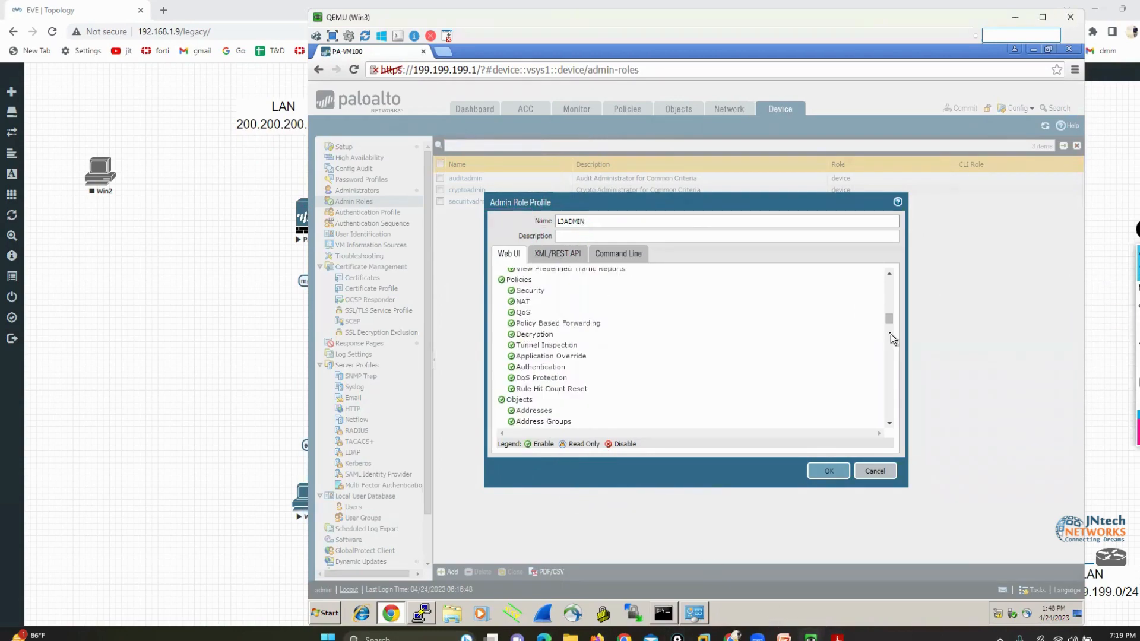
{"action": "left_click_drag", "start_coordinate": [888, 337], "coordinate": [887, 348]}
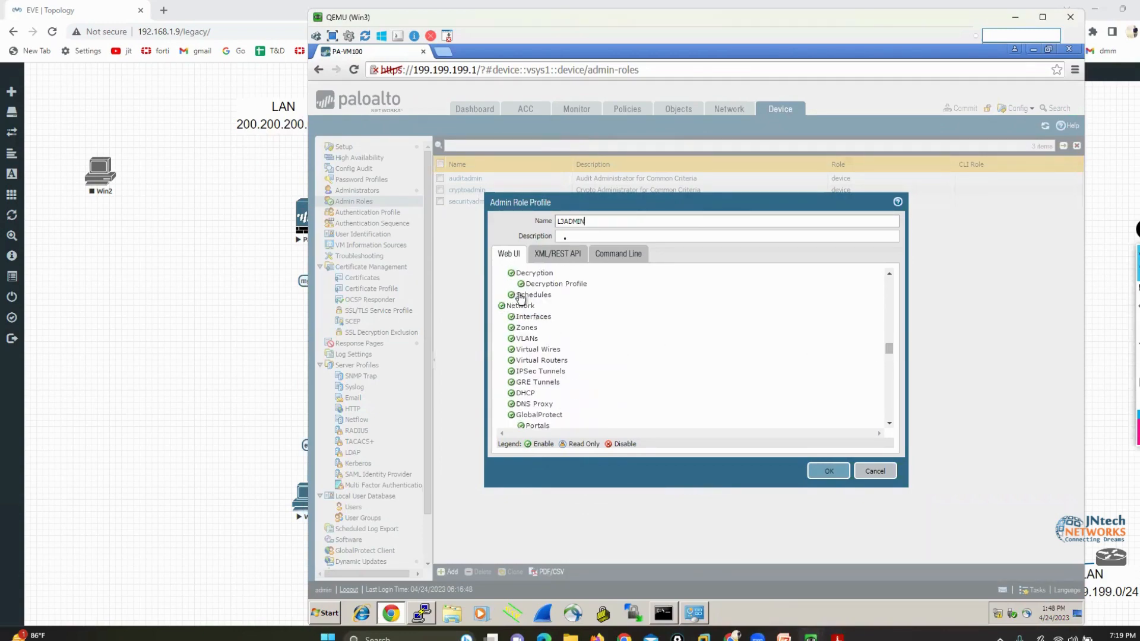
{"action": "scroll", "coordinate": [721, 383], "scroll_direction": "down", "scroll_amount": 10}
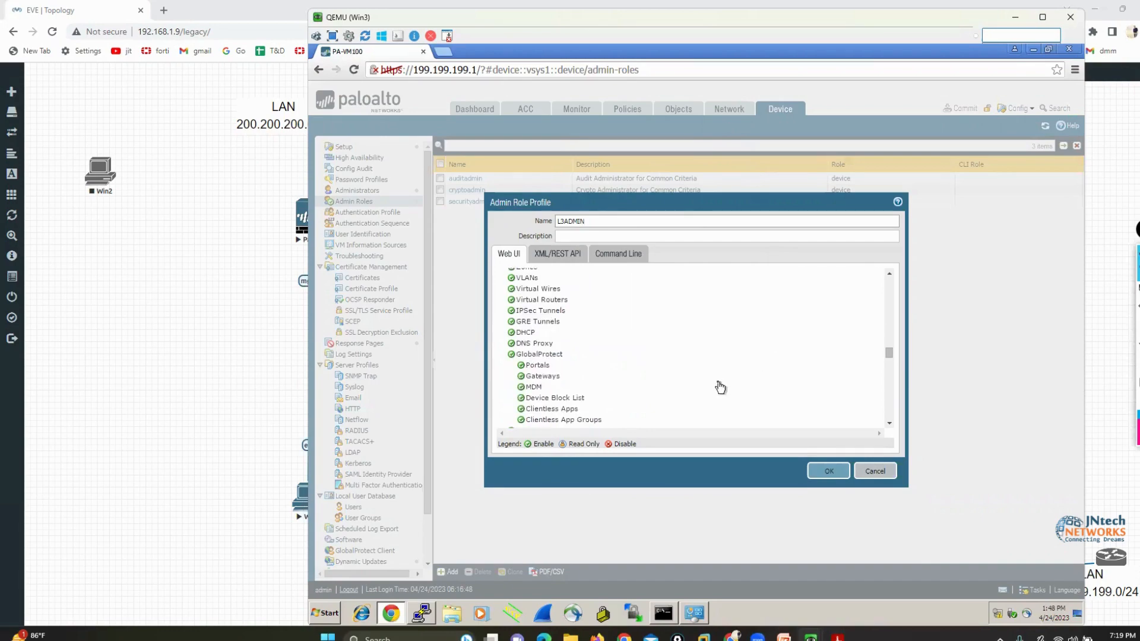
{"action": "left_click", "coordinate": [819, 471]}
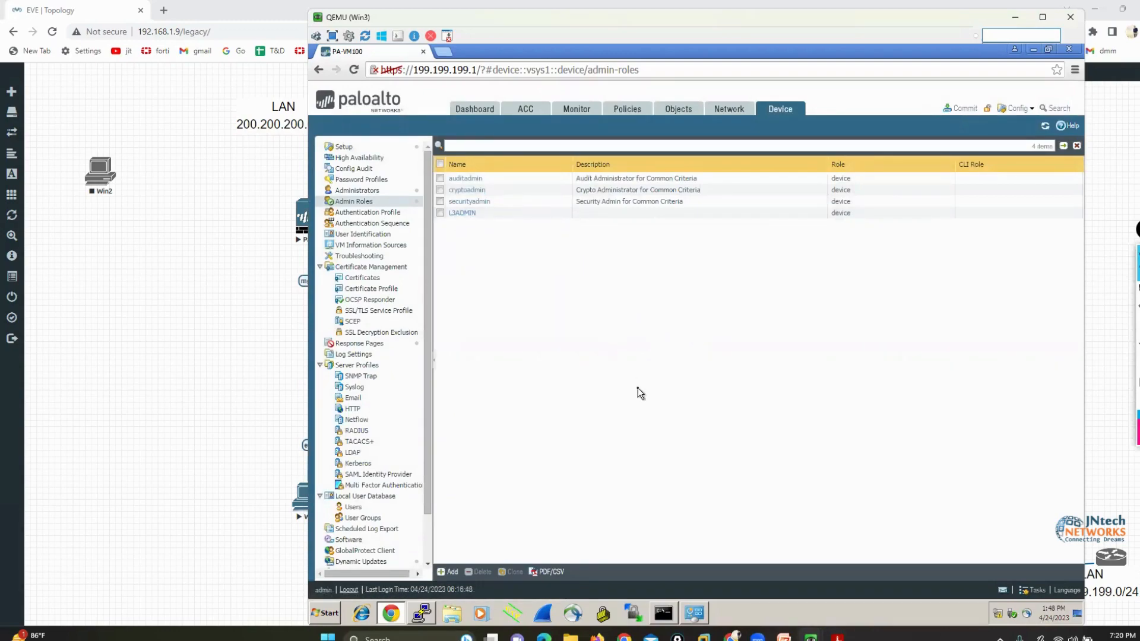
Start a new admin role profile named L1ADMIN and disable its Policies, Objects, Network and Device Web UI permissions
{"action": "left_click", "coordinate": [451, 572]}
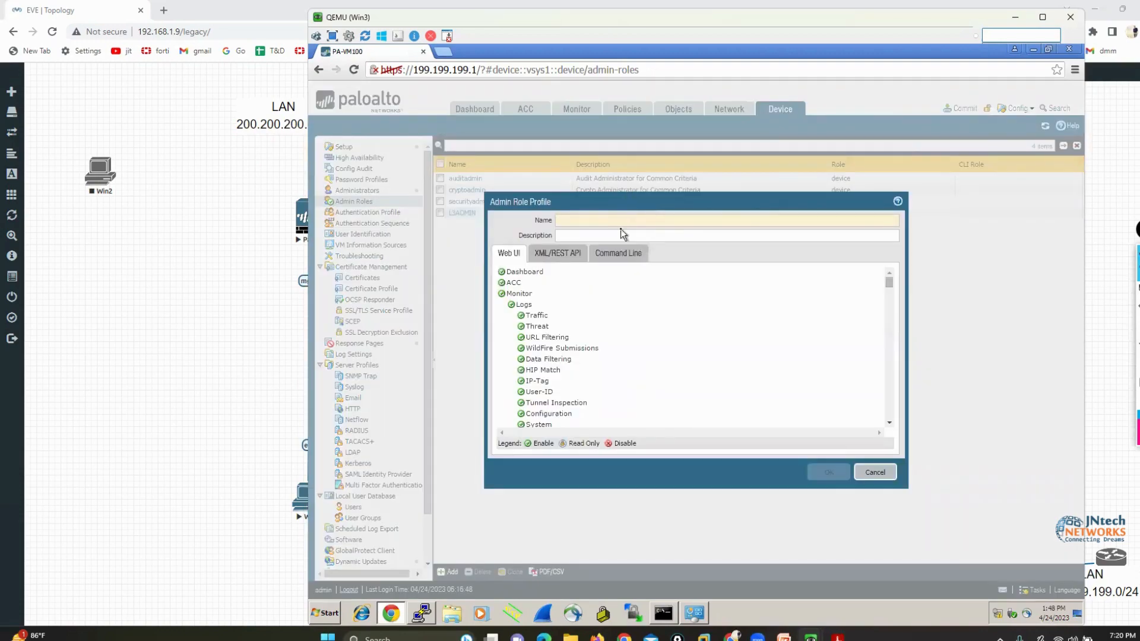
{"action": "type", "text": "L1ADMIN"}
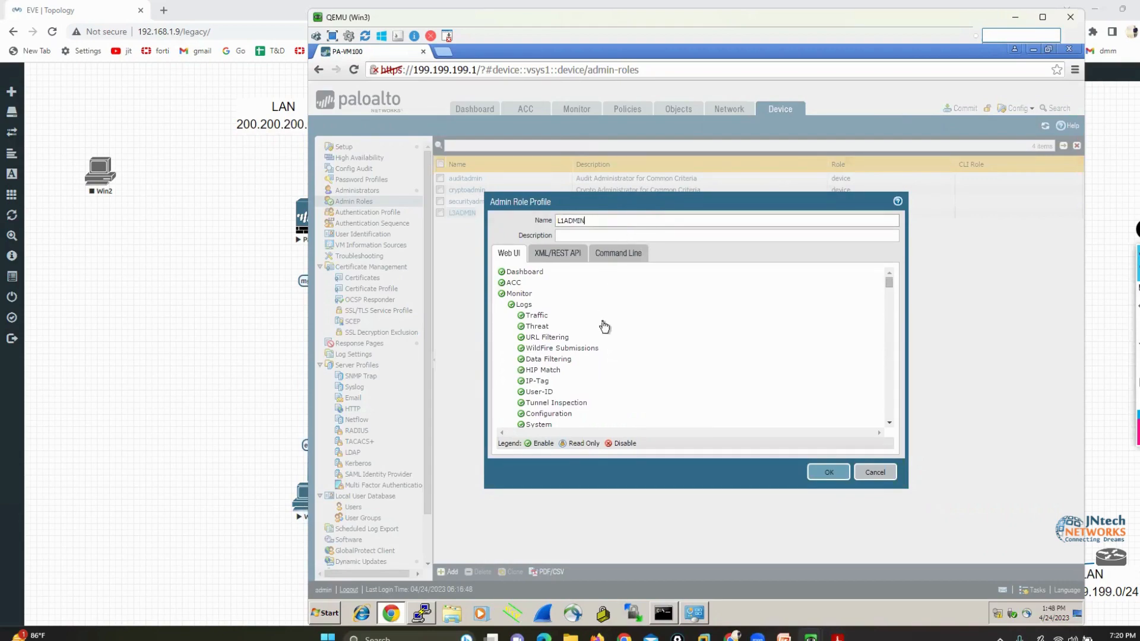
{"action": "scroll", "coordinate": [604, 326], "scroll_direction": "down", "scroll_amount": 10}
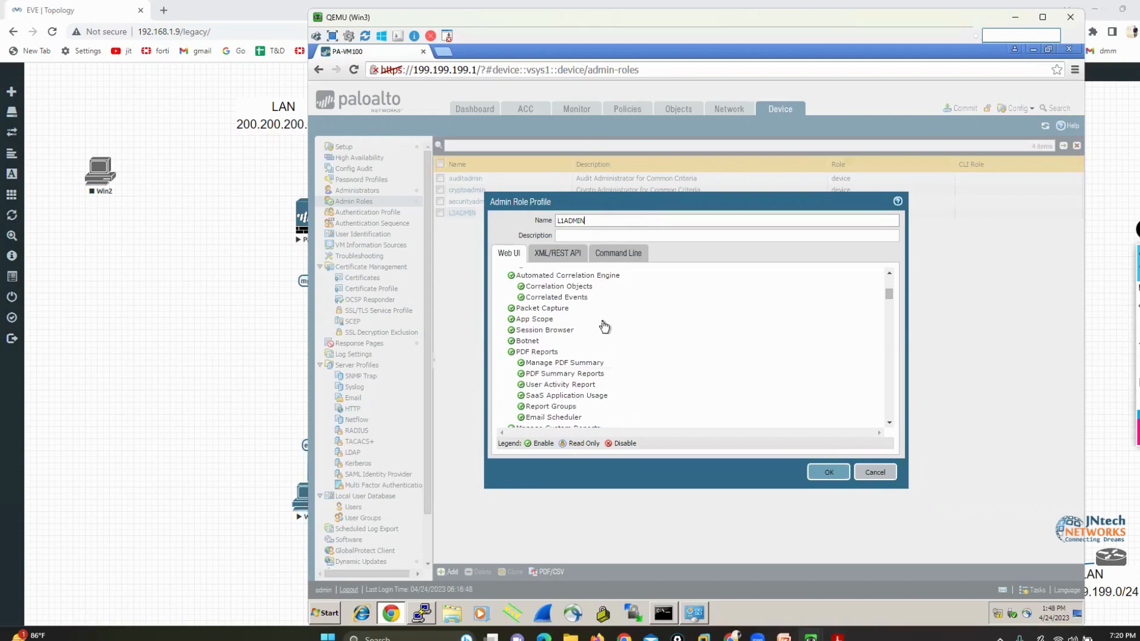
{"action": "scroll", "coordinate": [605, 326], "scroll_direction": "down", "scroll_amount": 5}
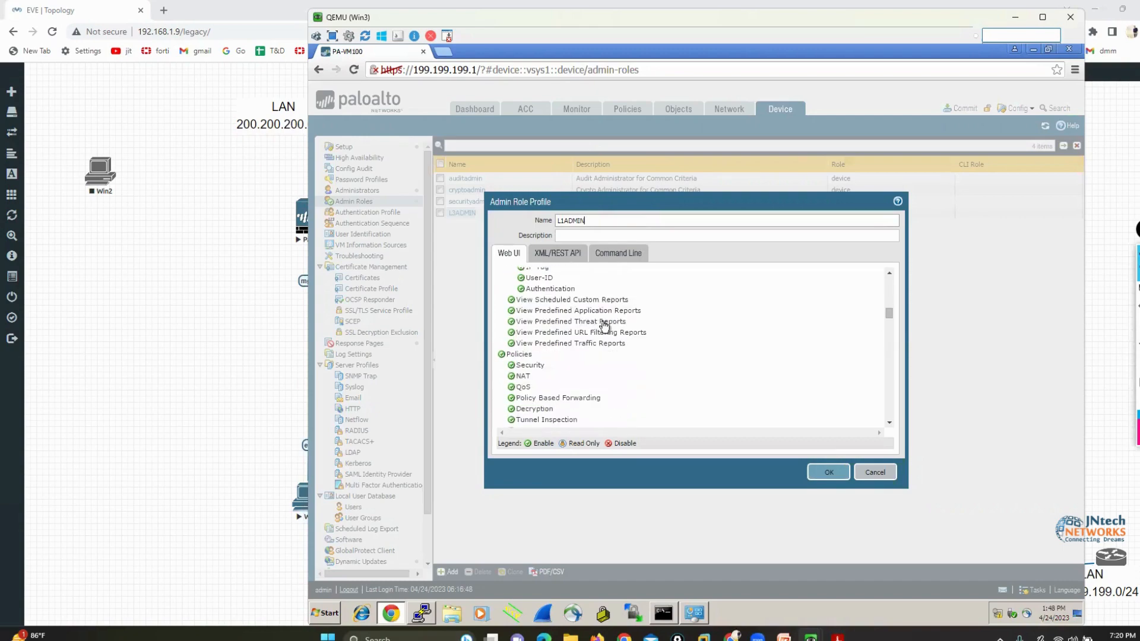
{"action": "left_click", "coordinate": [502, 355]}
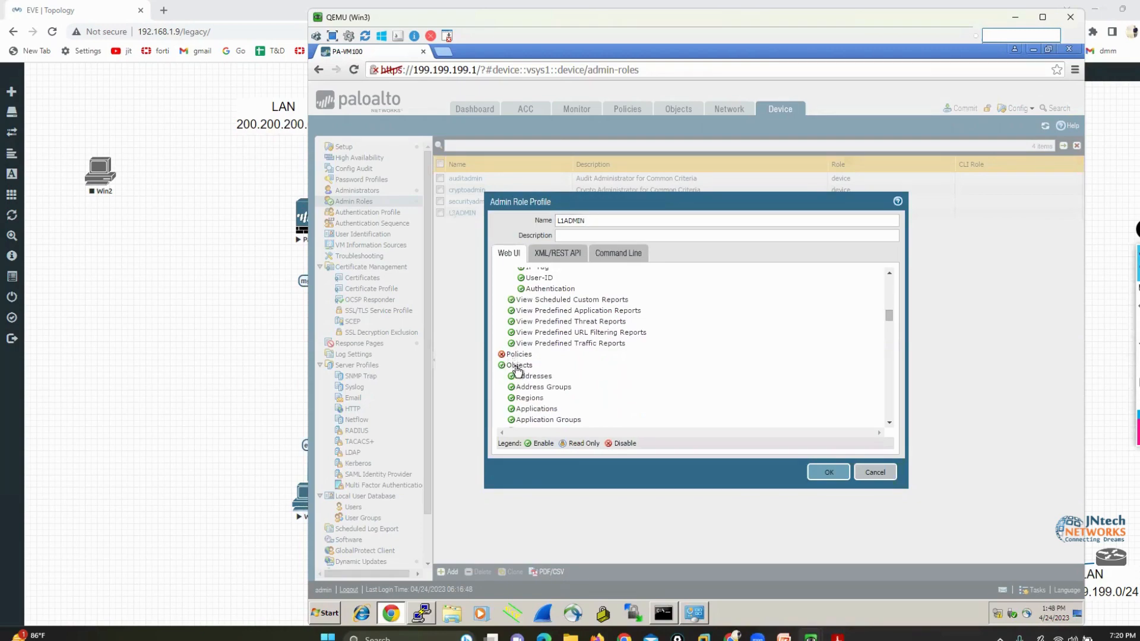
{"action": "left_click", "coordinate": [516, 366]}
{"action": "left_click", "coordinate": [518, 377]}
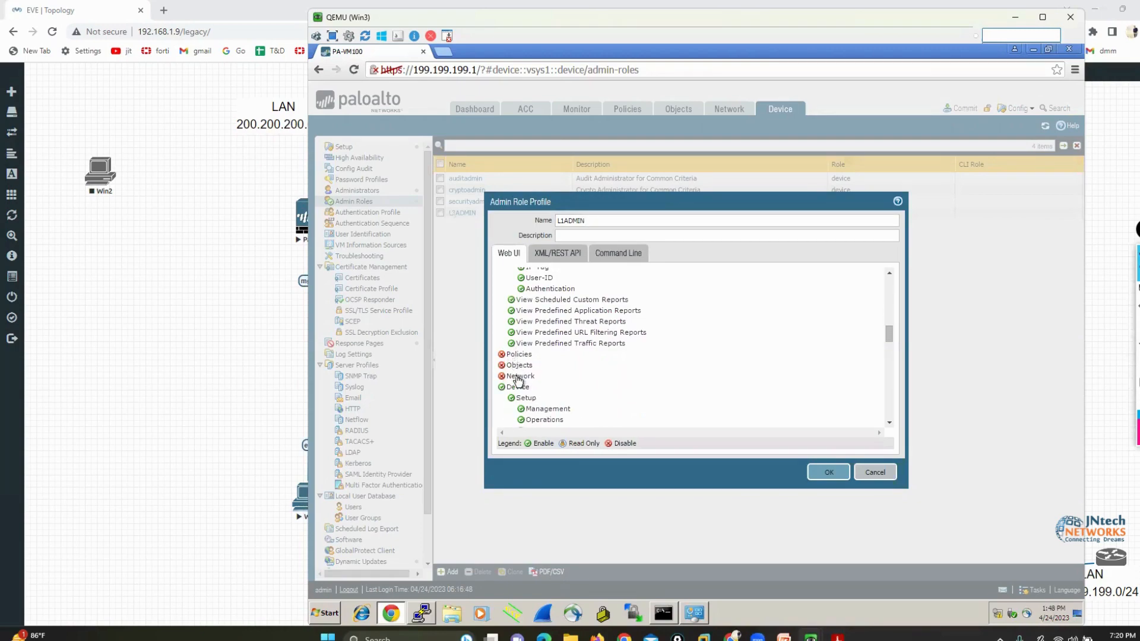
{"action": "left_click", "coordinate": [519, 388]}
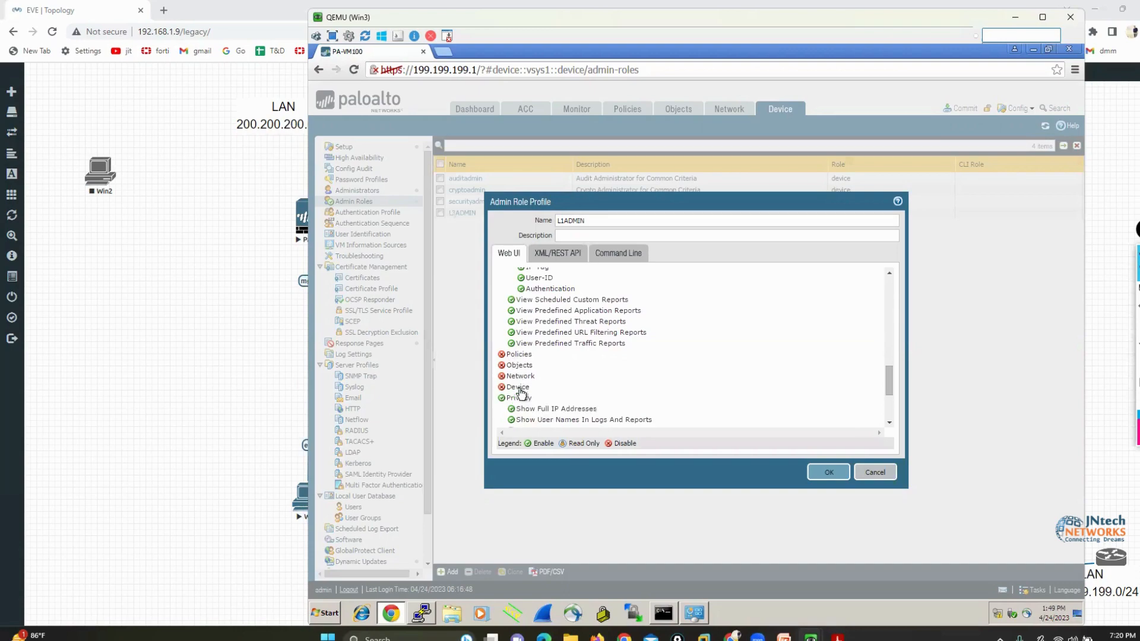
Disable the Commit permission of the L1ADMIN profile, including Device and Commit For Other Admins
{"action": "scroll", "coordinate": [611, 369], "scroll_direction": "down", "scroll_amount": 3}
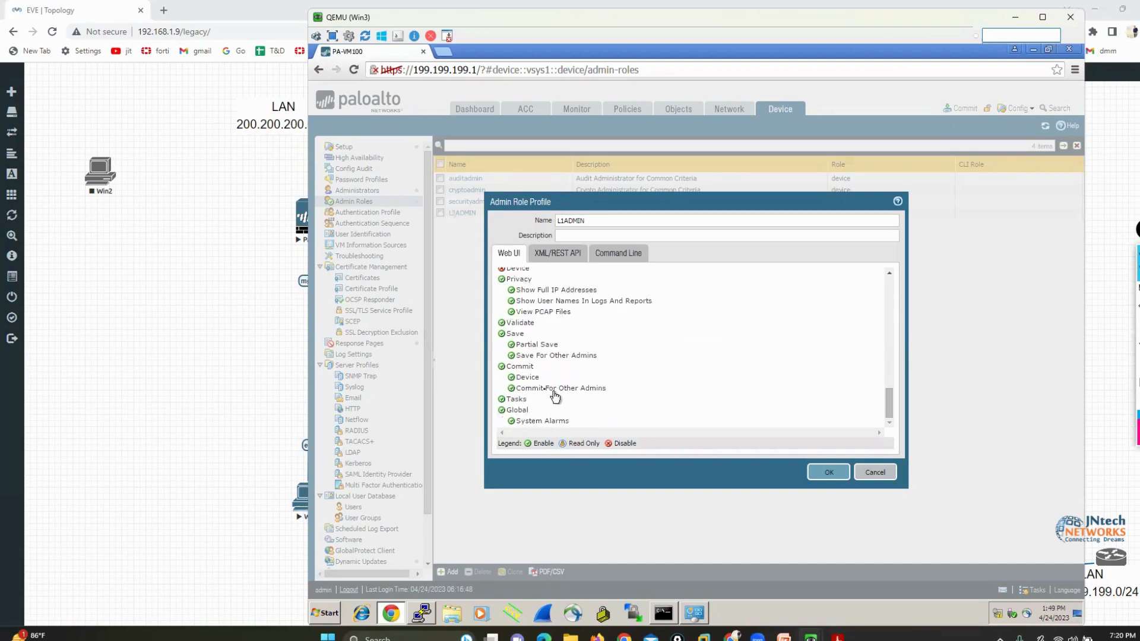
{"action": "left_click", "coordinate": [533, 388]}
{"action": "left_click", "coordinate": [525, 378]}
{"action": "left_click", "coordinate": [520, 368]}
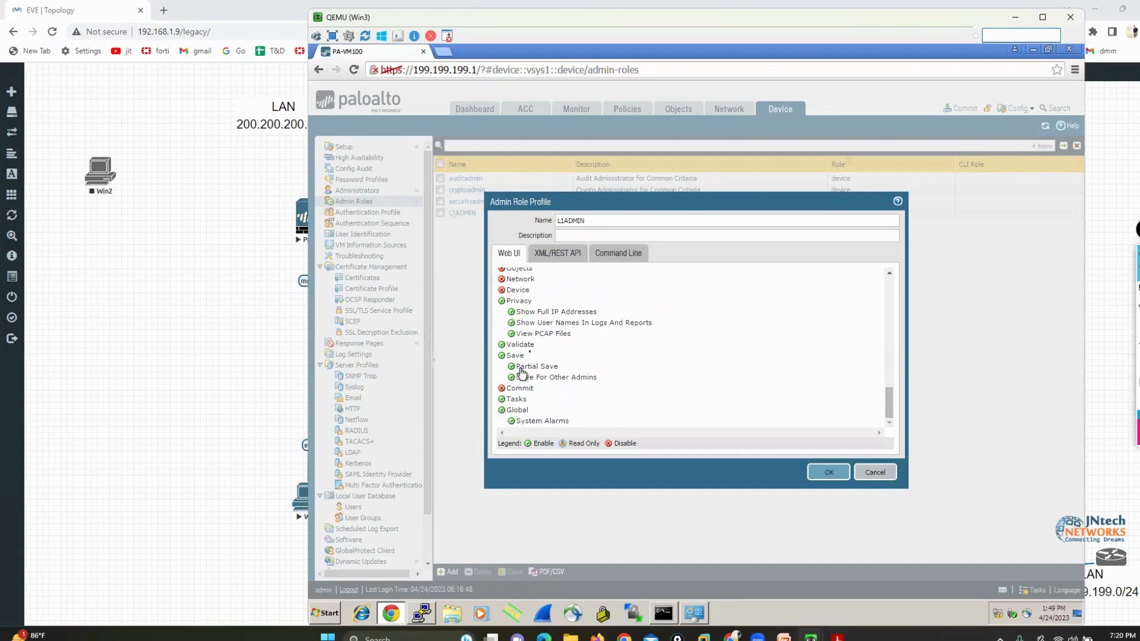
Mark the Policies, Objects, Network and Device tabs in pink, frame their disabled permissions in the profile, and clear the markings
{"action": "scroll", "coordinate": [521, 372], "scroll_direction": "up", "scroll_amount": 2}
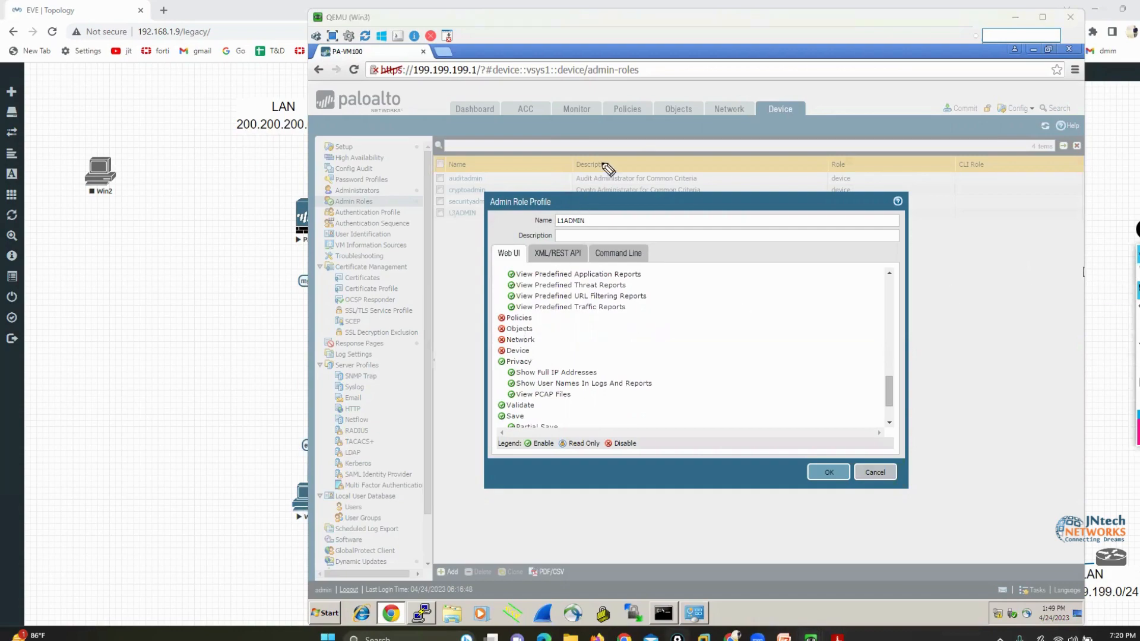
{"action": "left_click_drag", "start_coordinate": [622, 118], "coordinate": [621, 158]}
{"action": "left_click_drag", "start_coordinate": [684, 114], "coordinate": [682, 152]}
{"action": "left_click_drag", "start_coordinate": [730, 119], "coordinate": [742, 146]}
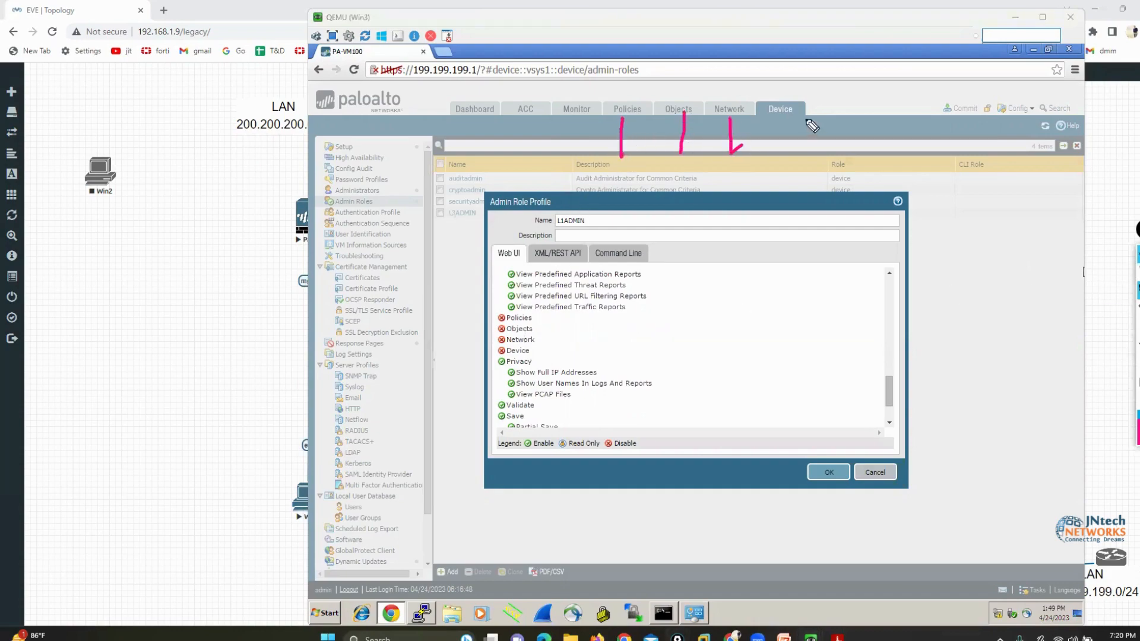
{"action": "left_click_drag", "start_coordinate": [806, 119], "coordinate": [780, 173]}
{"action": "mouse_move", "coordinate": [540, 312]}
{"action": "left_mouse_down"}
{"action": "mouse_move", "coordinate": [540, 362]}
{"action": "mouse_move", "coordinate": [496, 365]}
{"action": "mouse_move", "coordinate": [490, 311]}
{"action": "mouse_move", "coordinate": [538, 316]}
{"action": "left_mouse_up"}
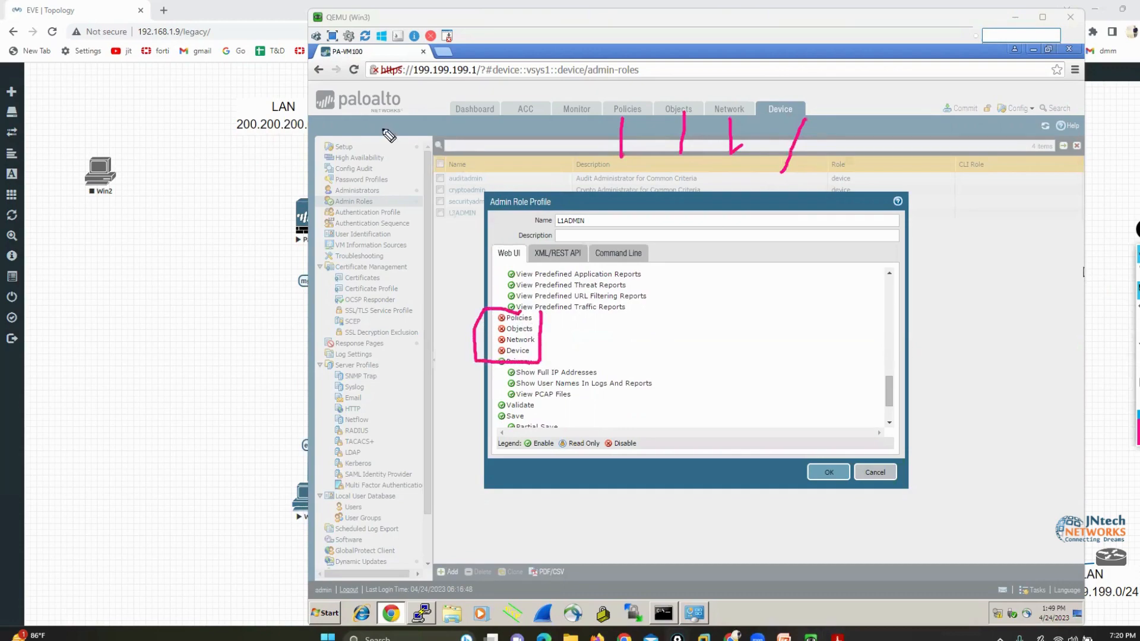
{"action": "left_click_drag", "start_coordinate": [387, 131], "coordinate": [557, 205]}
{"action": "left_click_drag", "start_coordinate": [564, 184], "coordinate": [557, 205]}
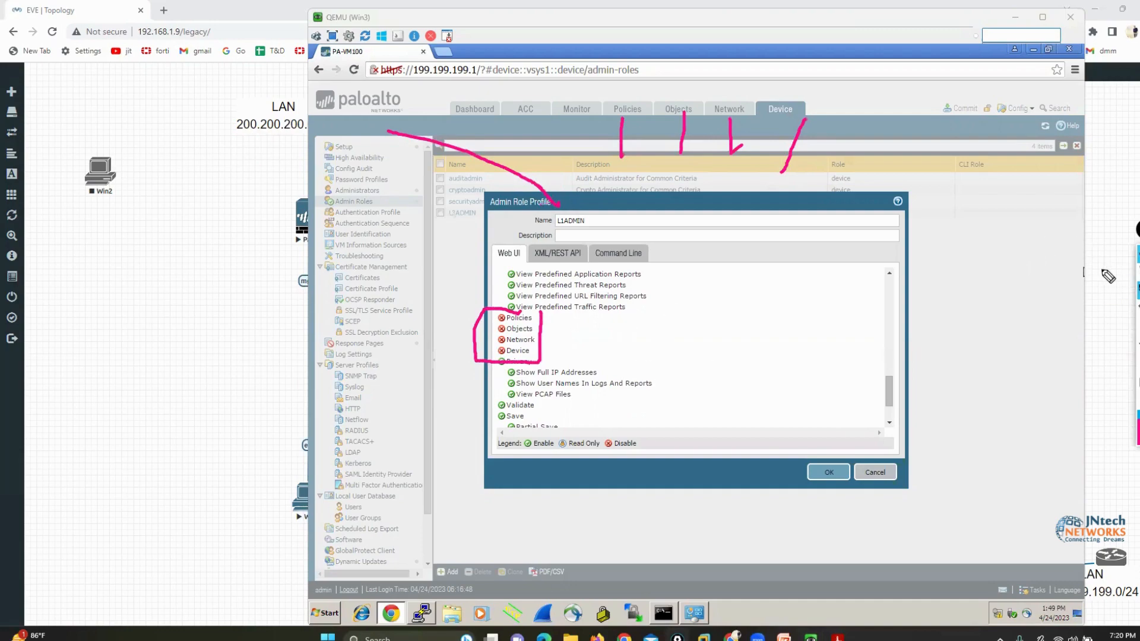
{"action": "scroll", "coordinate": [890, 321], "scroll_direction": "up", "scroll_amount": 5}
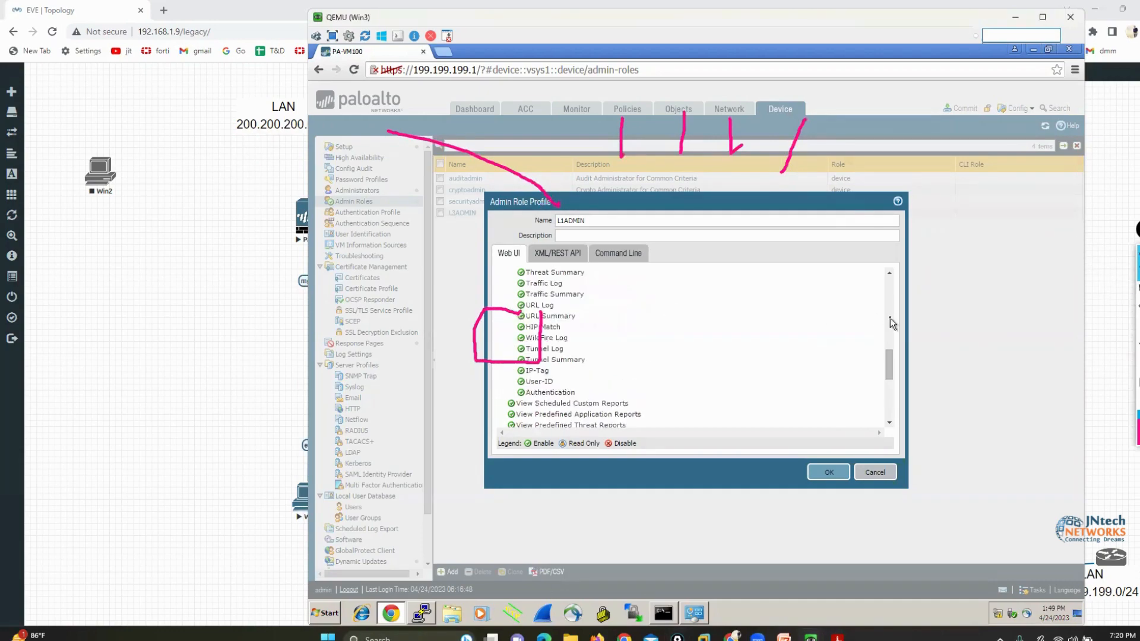
{"action": "left_click_drag", "start_coordinate": [889, 312], "coordinate": [889, 291]}
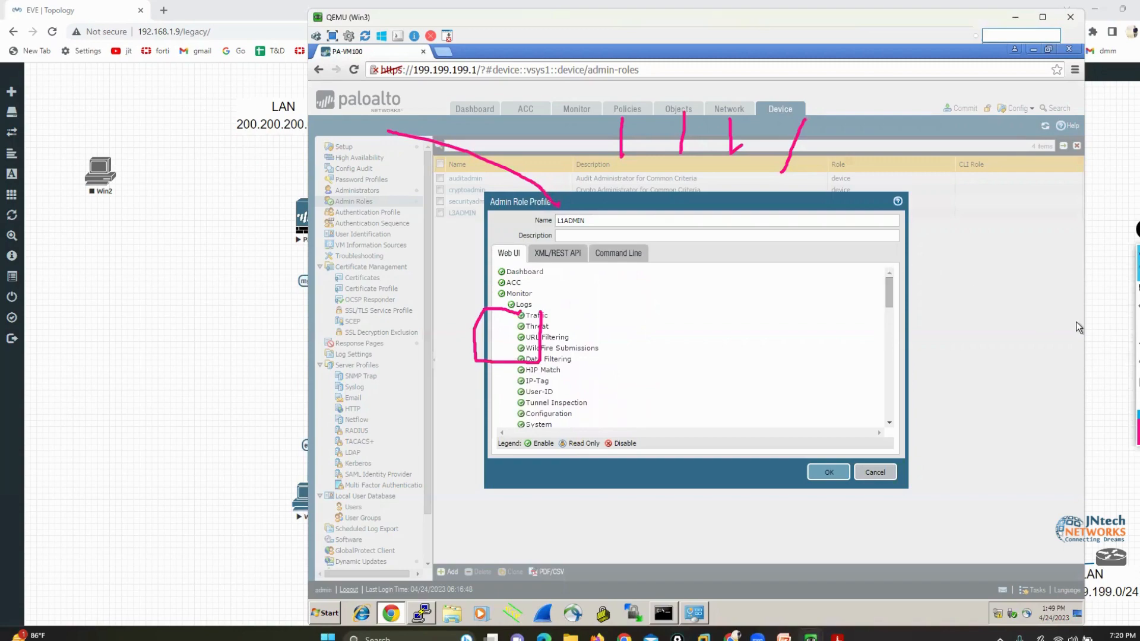
{"action": "left_click", "coordinate": [1137, 364]}
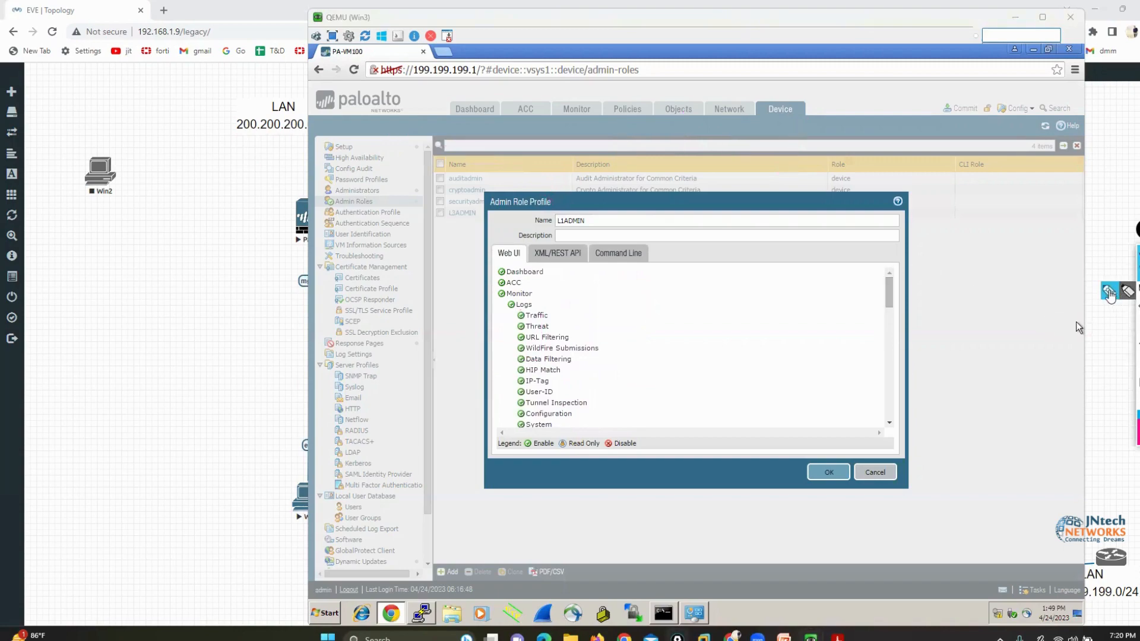
Briefly mark the enabled Dashboard, ACC and Monitor permissions, clear the markings, and save the L1ADMIN profile
{"action": "left_click", "coordinate": [1115, 291]}
{"action": "mouse_move", "coordinate": [456, 269]}
{"action": "left_mouse_down"}
{"action": "mouse_move", "coordinate": [486, 270]}
{"action": "mouse_move", "coordinate": [485, 299]}
{"action": "left_mouse_up"}
{"action": "mouse_move", "coordinate": [429, 86]}
{"action": "left_mouse_down"}
{"action": "mouse_move", "coordinate": [469, 134]}
{"action": "mouse_move", "coordinate": [600, 126]}
{"action": "mouse_move", "coordinate": [409, 76]}
{"action": "left_mouse_up"}
{"action": "left_click", "coordinate": [1138, 364]}
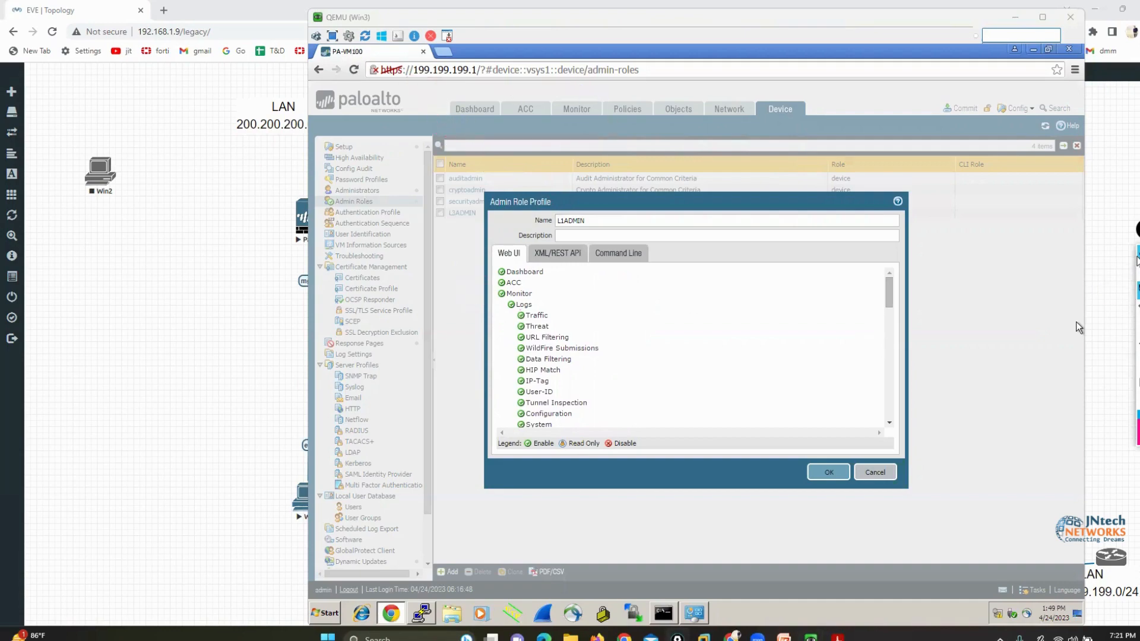
{"action": "left_click", "coordinate": [1138, 272]}
{"action": "left_click", "coordinate": [828, 472]}
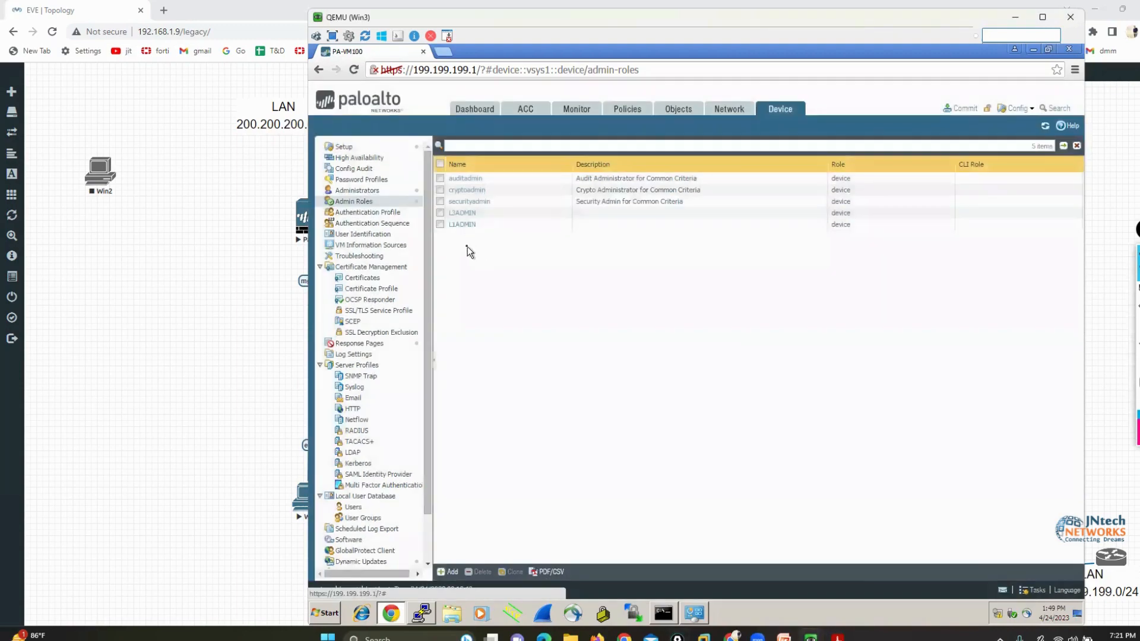
Start a new account under Administrators and name it admin1 in lowercase
{"action": "left_click", "coordinate": [342, 191]}
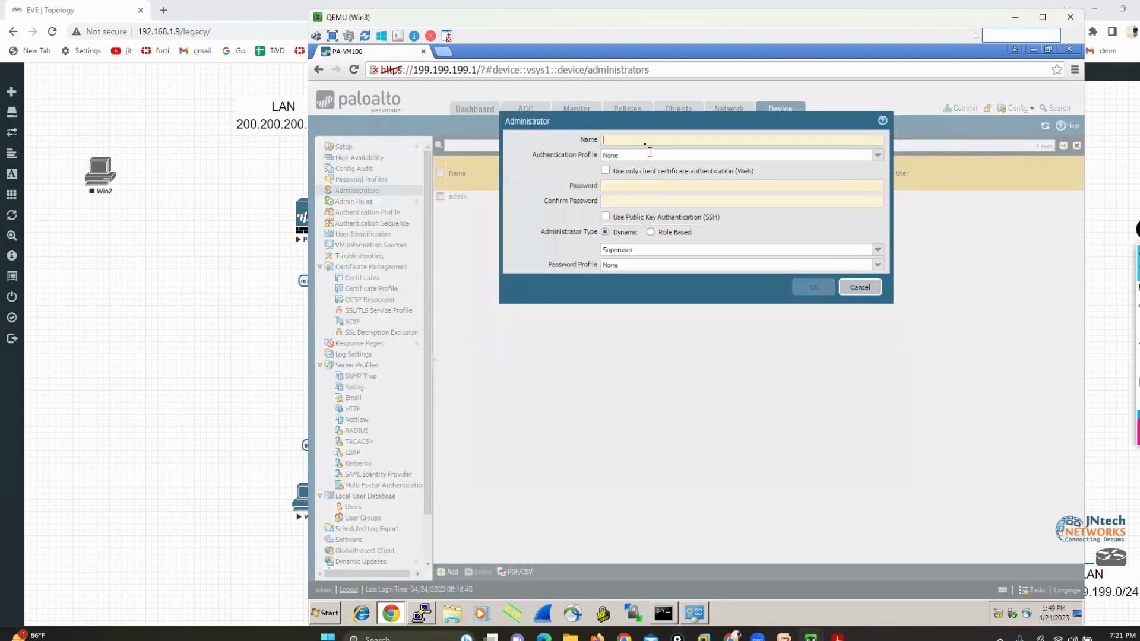
{"action": "left_click", "coordinate": [641, 139]}
{"action": "type", "text": "A"}
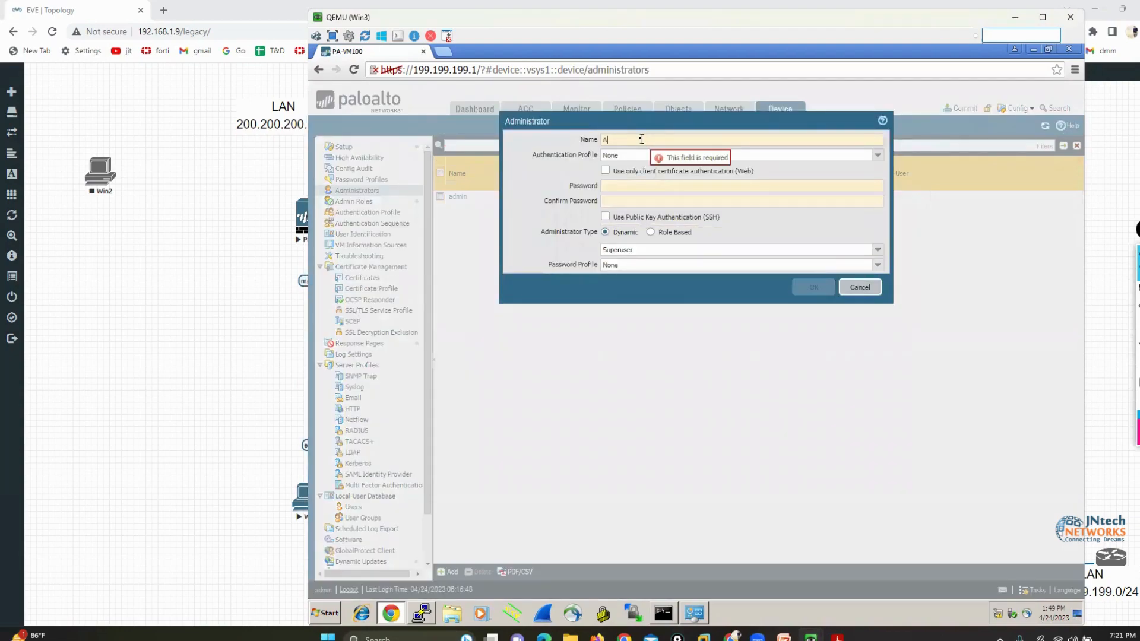
{"action": "type", "text": "DMIN1"}
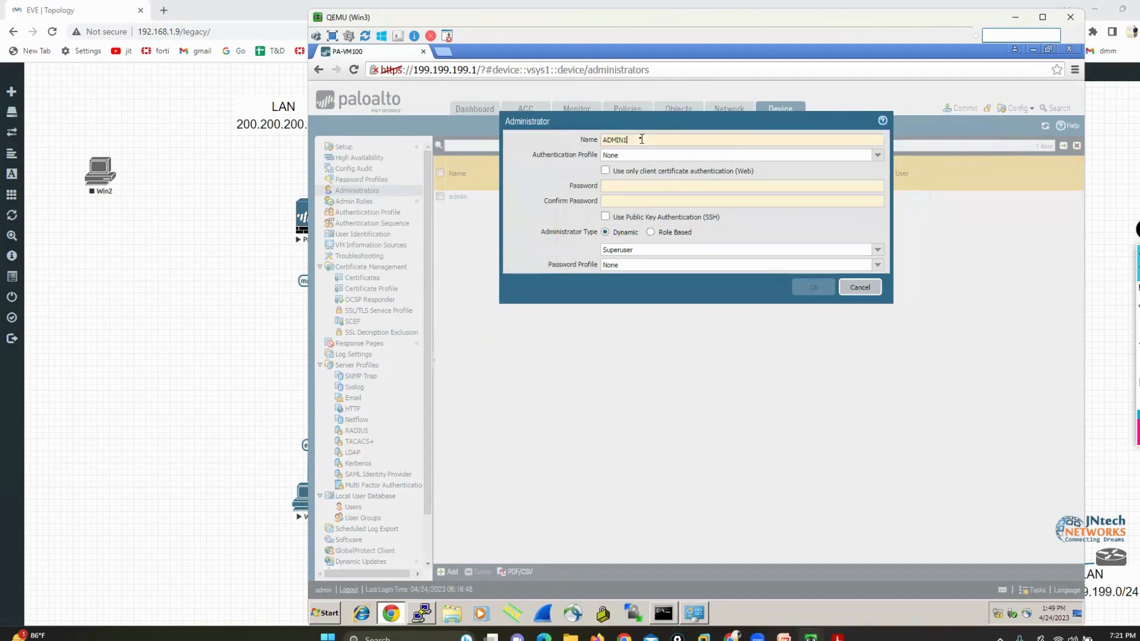
{"action": "key", "text": "BackSpace"}
{"action": "key", "text": "BackSpace"}
{"action": "type", "text": "admin1"}
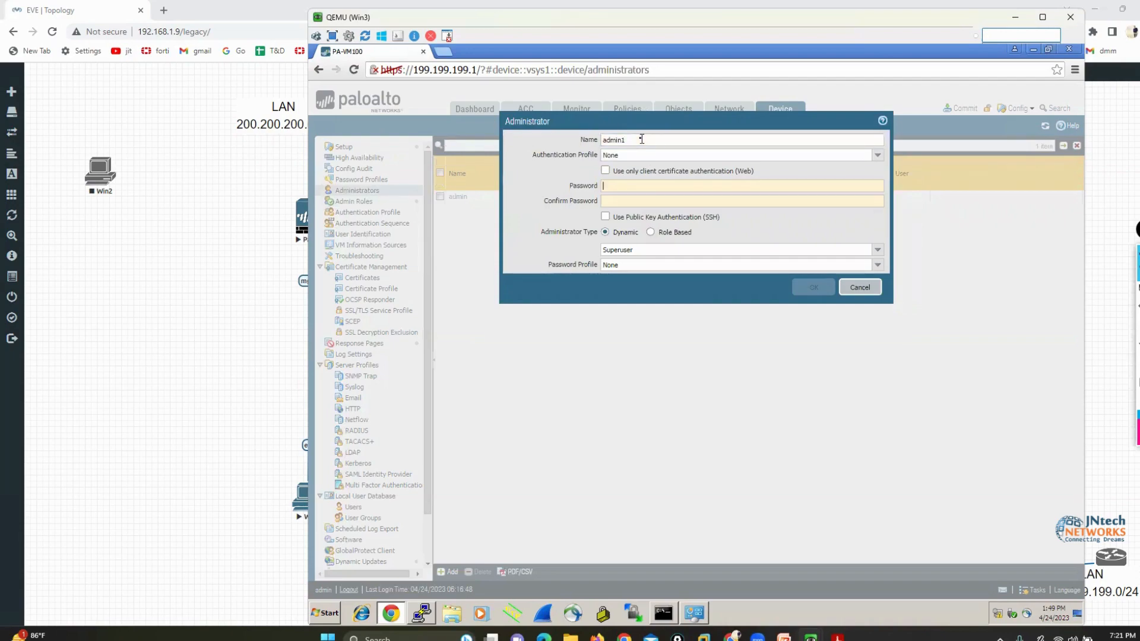
Enter the account password for admin1 and repeat it in the confirmation field
{"action": "key", "text": "Tab"}
{"action": "type", "text": "•••"}
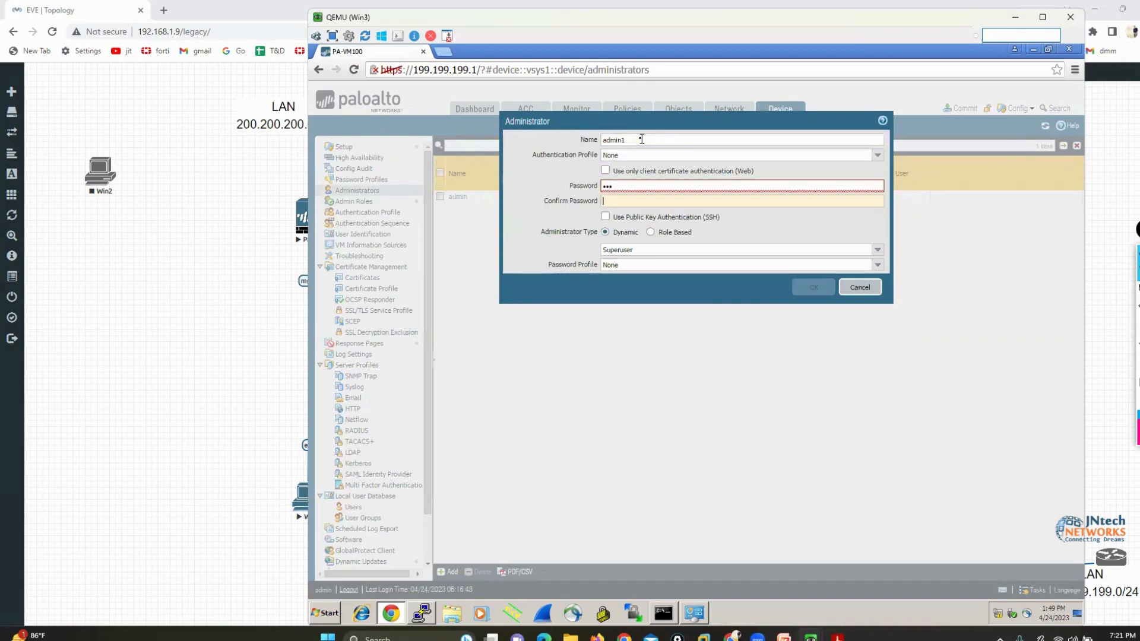
{"action": "key", "text": "Tab"}
{"action": "type", "text": "•••"}
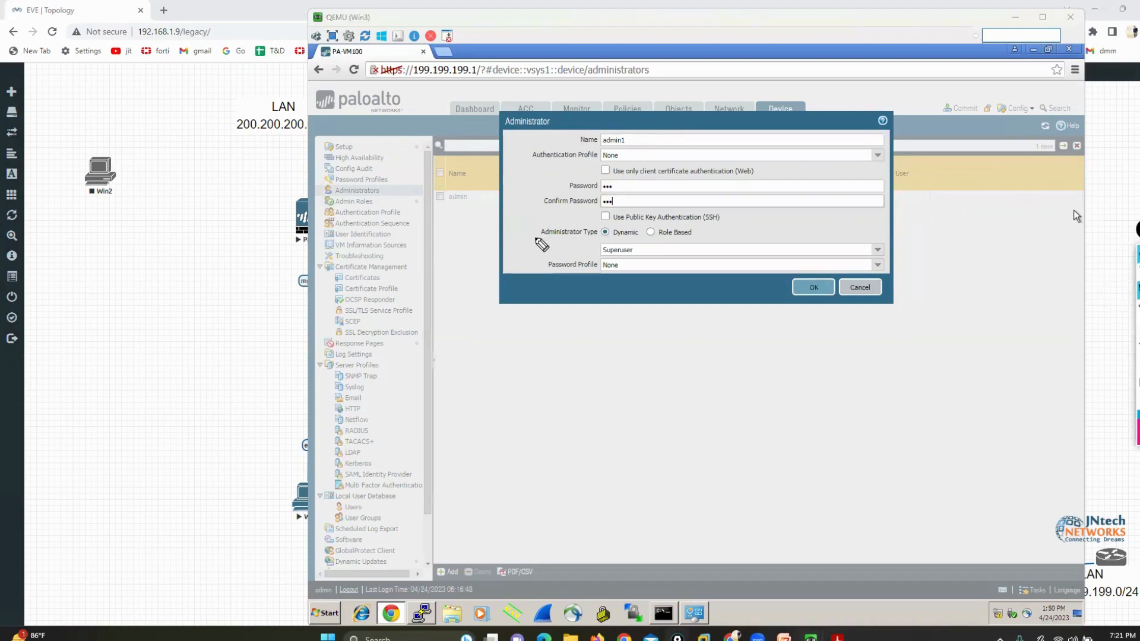
Make admin1 a role-based administrator with the L3ADMIN profile and save the account
{"action": "mouse_move", "coordinate": [596, 241]}
{"action": "left_mouse_down"}
{"action": "mouse_move", "coordinate": [588, 256]}
{"action": "mouse_move", "coordinate": [641, 249]}
{"action": "mouse_move", "coordinate": [634, 257]}
{"action": "left_mouse_up"}
{"action": "left_click", "coordinate": [650, 232]}
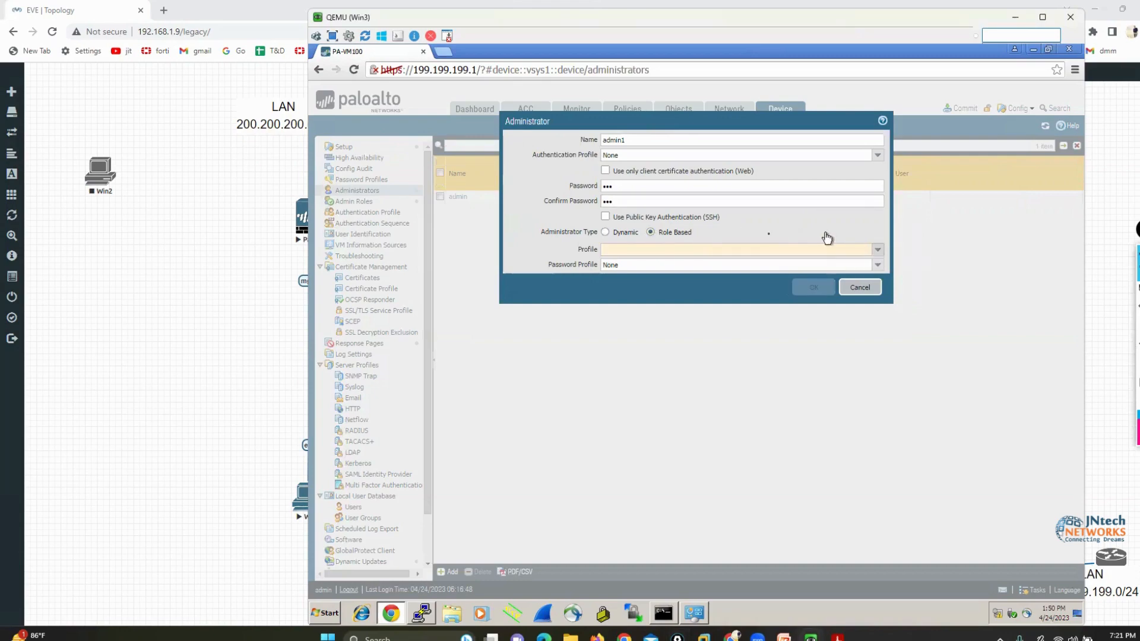
{"action": "left_click", "coordinate": [706, 248]}
{"action": "left_click", "coordinate": [621, 297]}
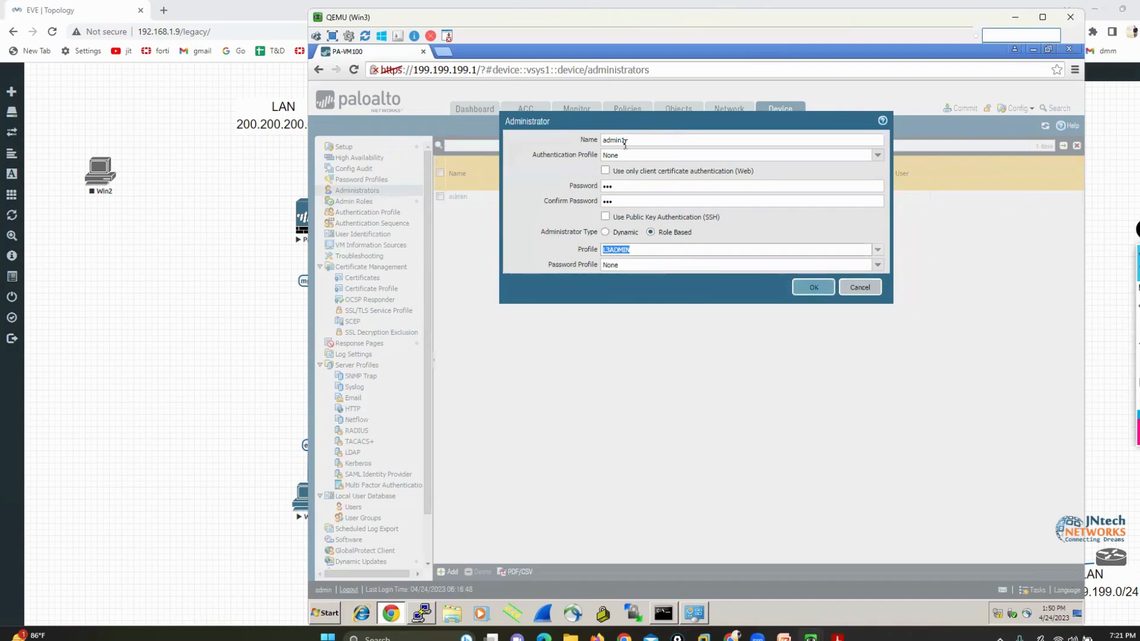
{"action": "left_click", "coordinate": [807, 293]}
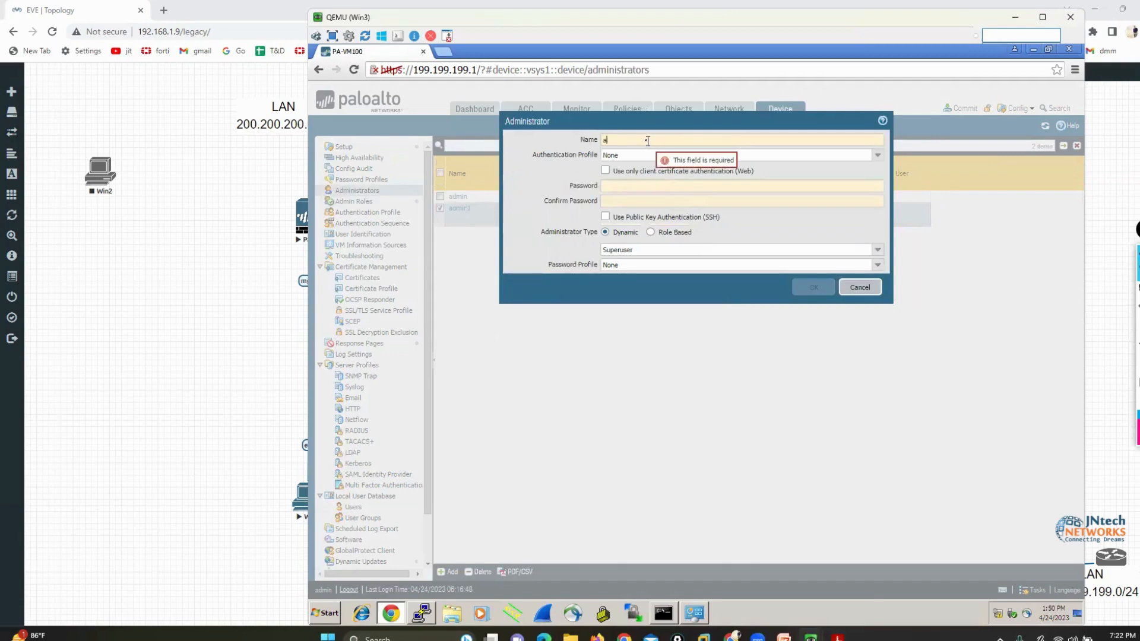
Start a second administrator account named admin2, and enter and confirm its account password
{"action": "type", "text": "dmin2"}
{"action": "key", "text": "Tab"}
{"action": "key", "text": "Tab"}
{"action": "key", "text": "Tab"}
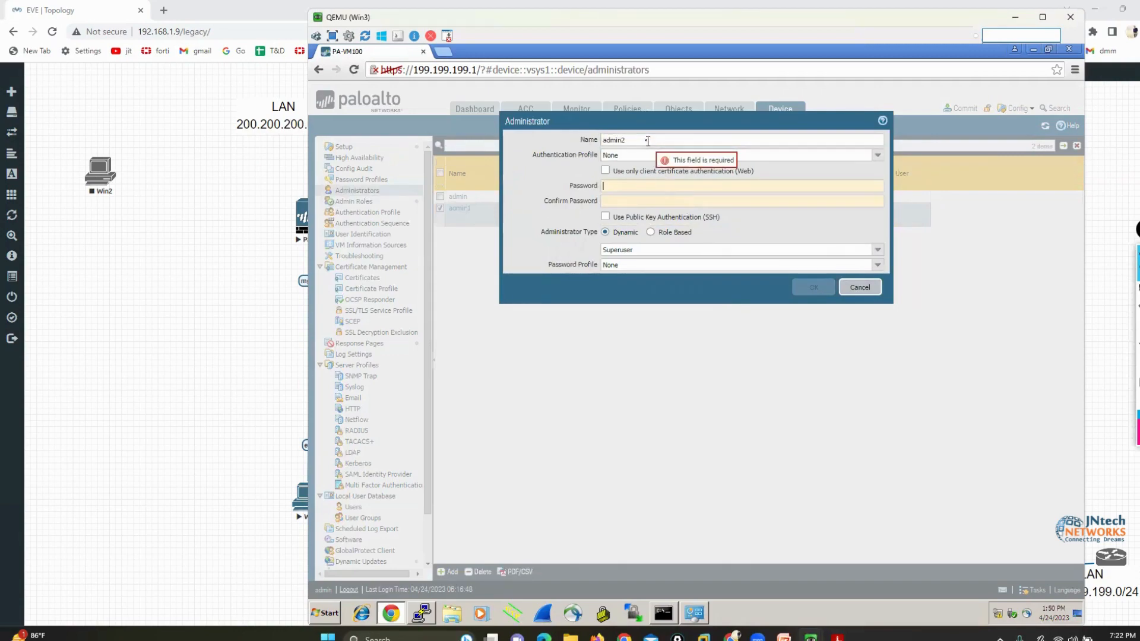
{"action": "type", "text": "123"}
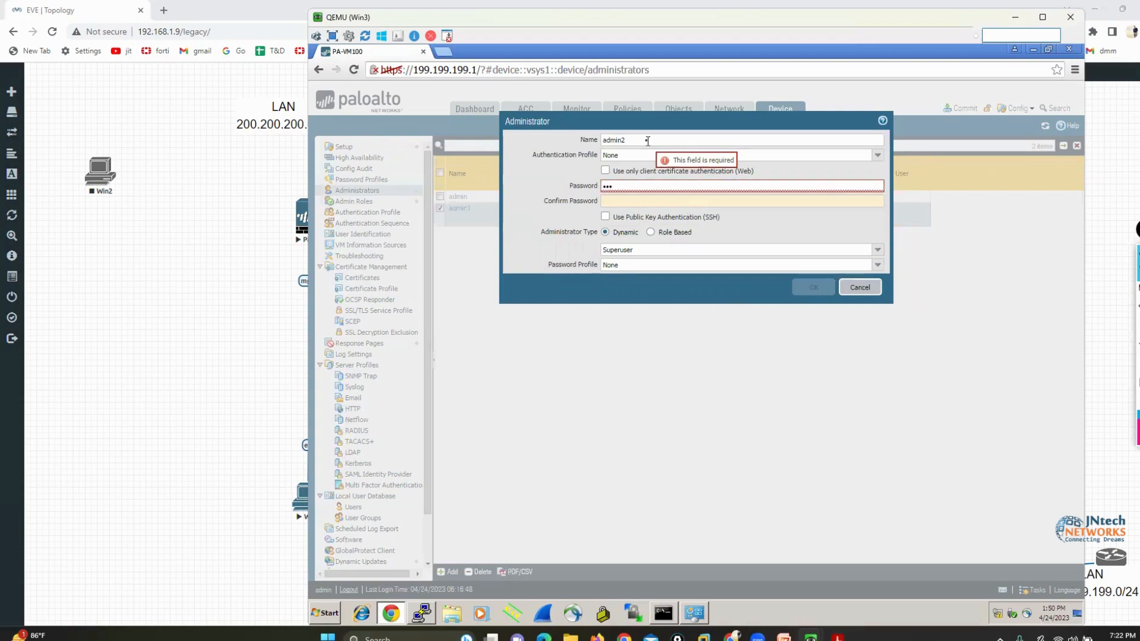
{"action": "key", "text": "Tab"}
{"action": "type", "text": "123"}
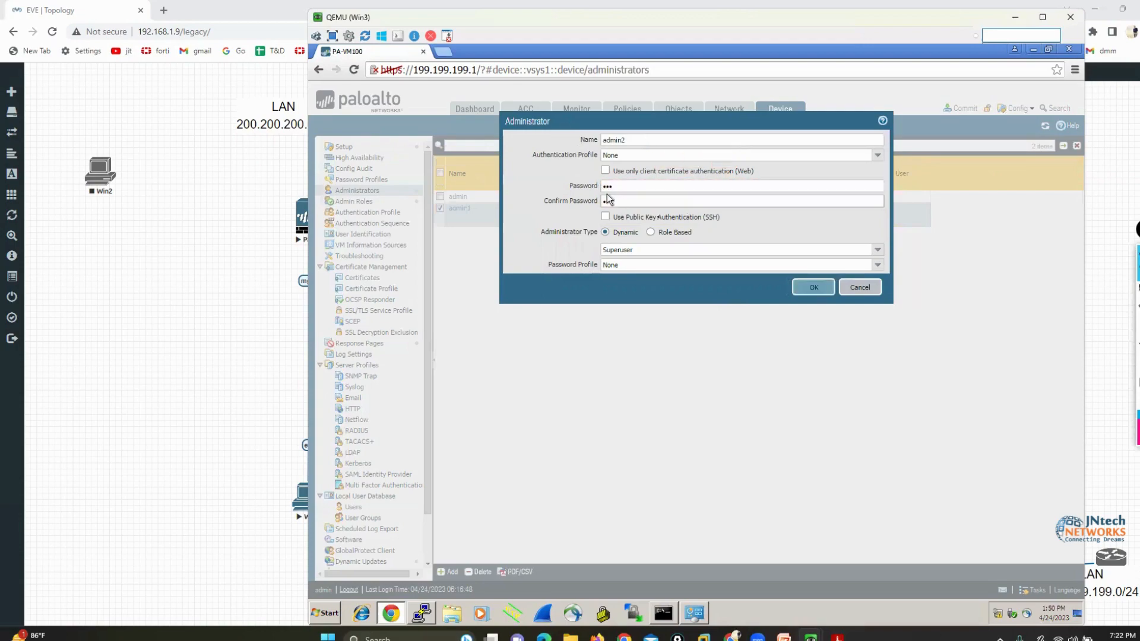
Make admin2 a role-based administrator with the L1ADMIN profile and save the account
{"action": "left_click", "coordinate": [652, 233]}
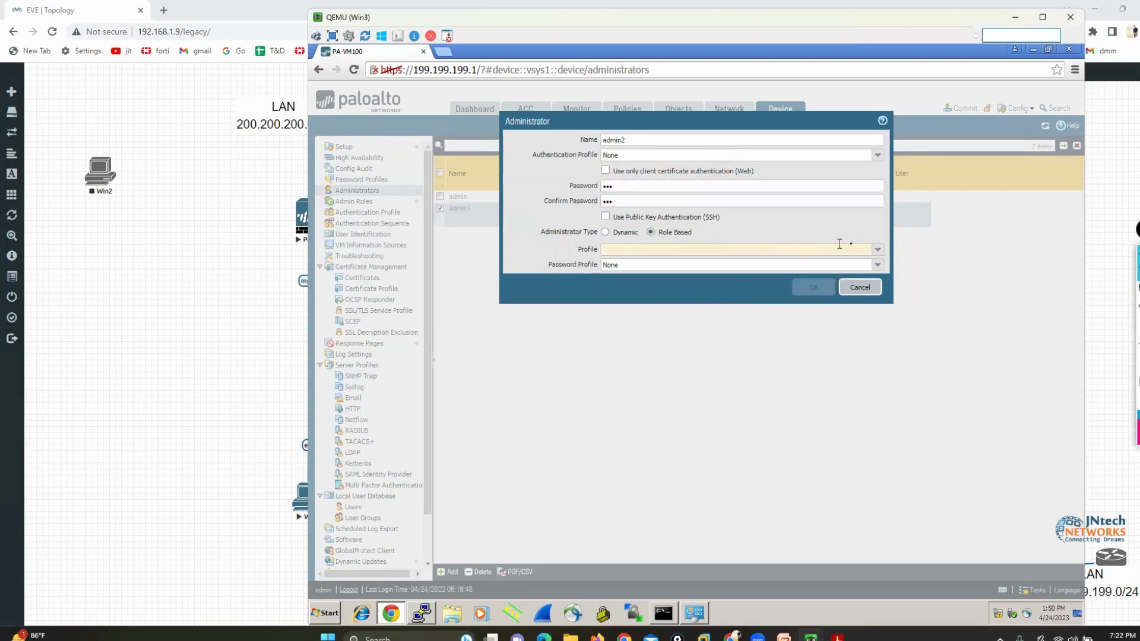
{"action": "left_click", "coordinate": [877, 249]}
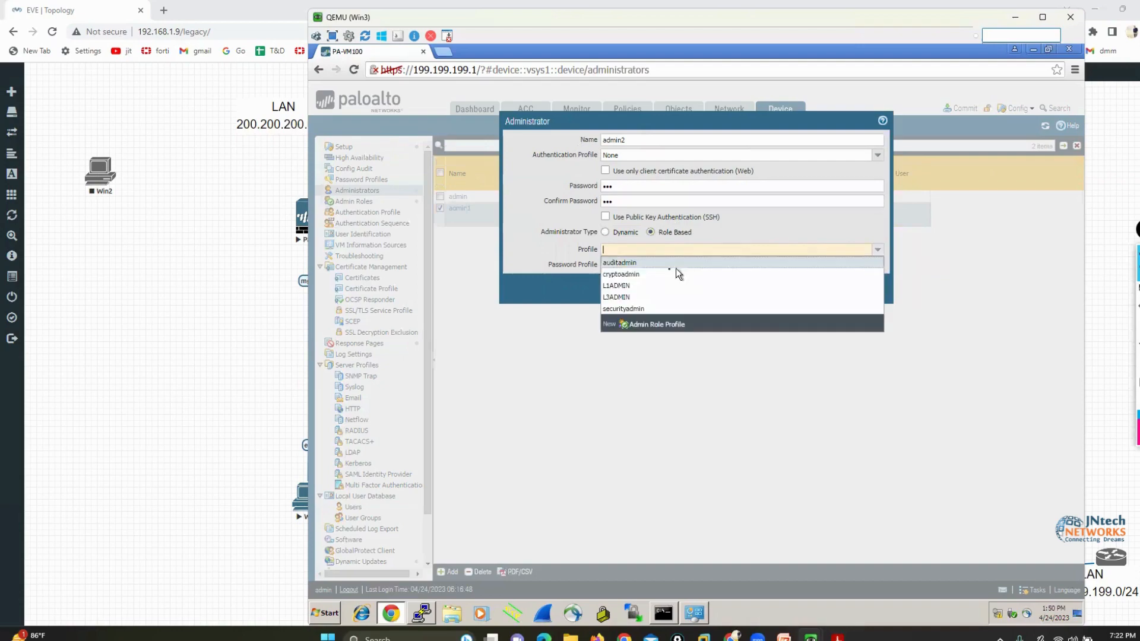
{"action": "left_click", "coordinate": [641, 286]}
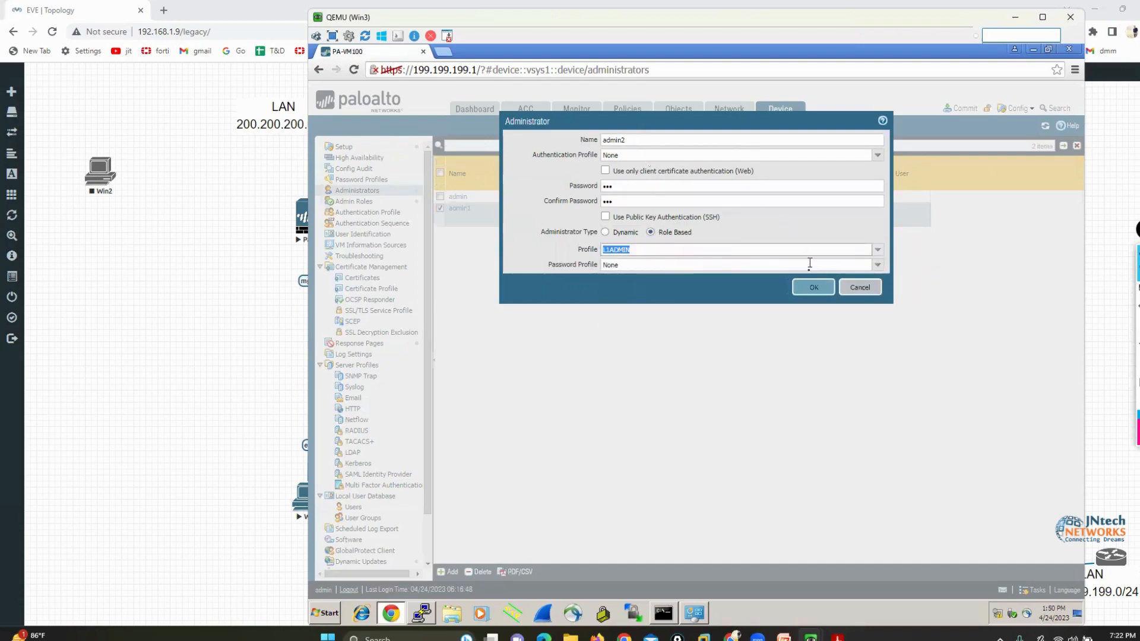
{"action": "left_click", "coordinate": [813, 288]}
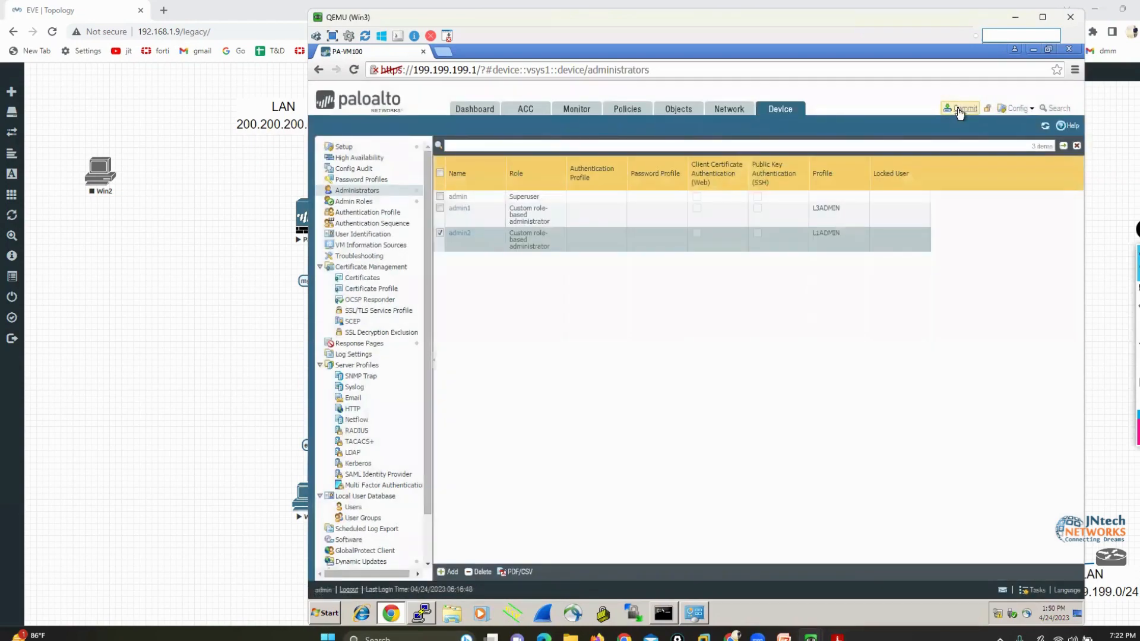
Commit the new admin role profiles and administrator accounts to the firewall's running configuration
{"action": "left_click", "coordinate": [959, 110]}
{"action": "left_click", "coordinate": [797, 474]}
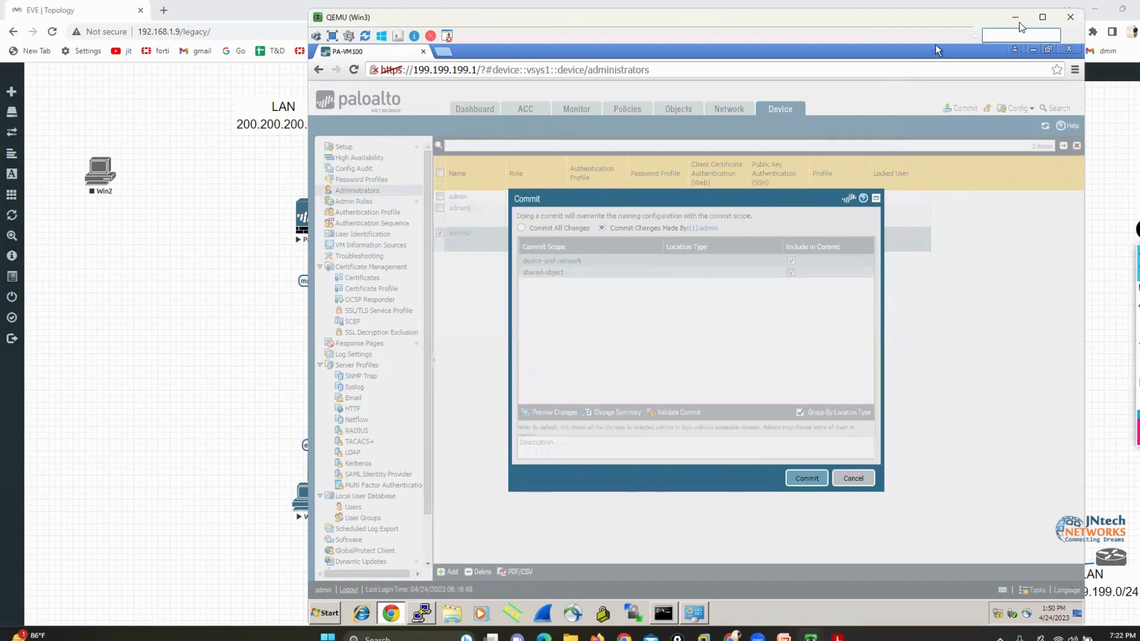
Close the commit status report and log out of the admin session
{"action": "left_click_drag", "start_coordinate": [993, 20], "coordinate": [958, 20]}
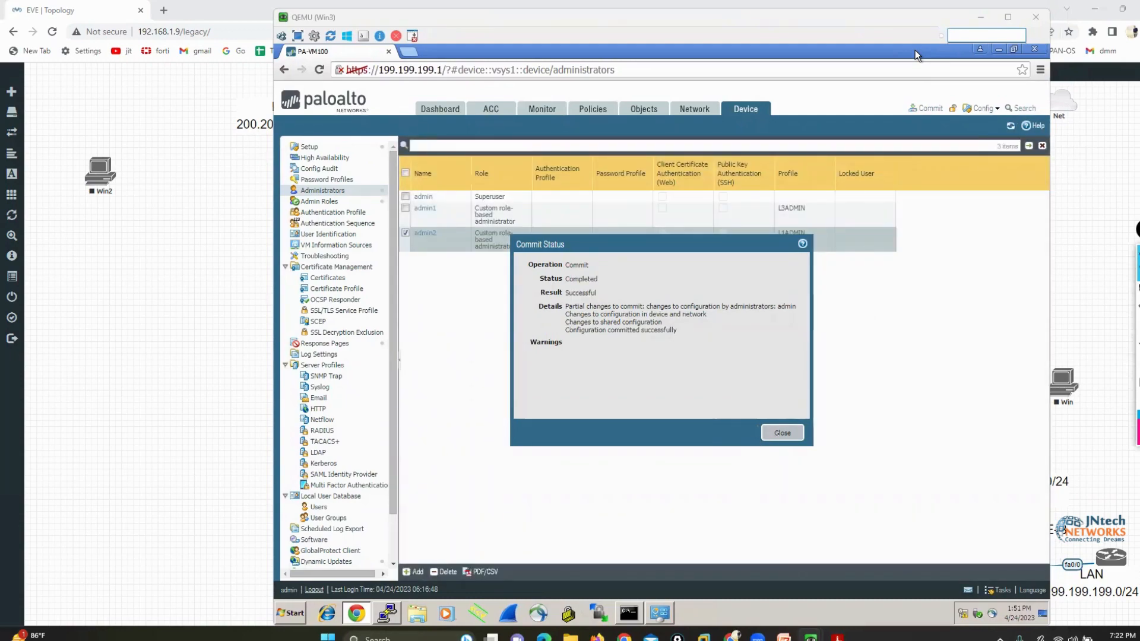
{"action": "left_click", "coordinate": [779, 434]}
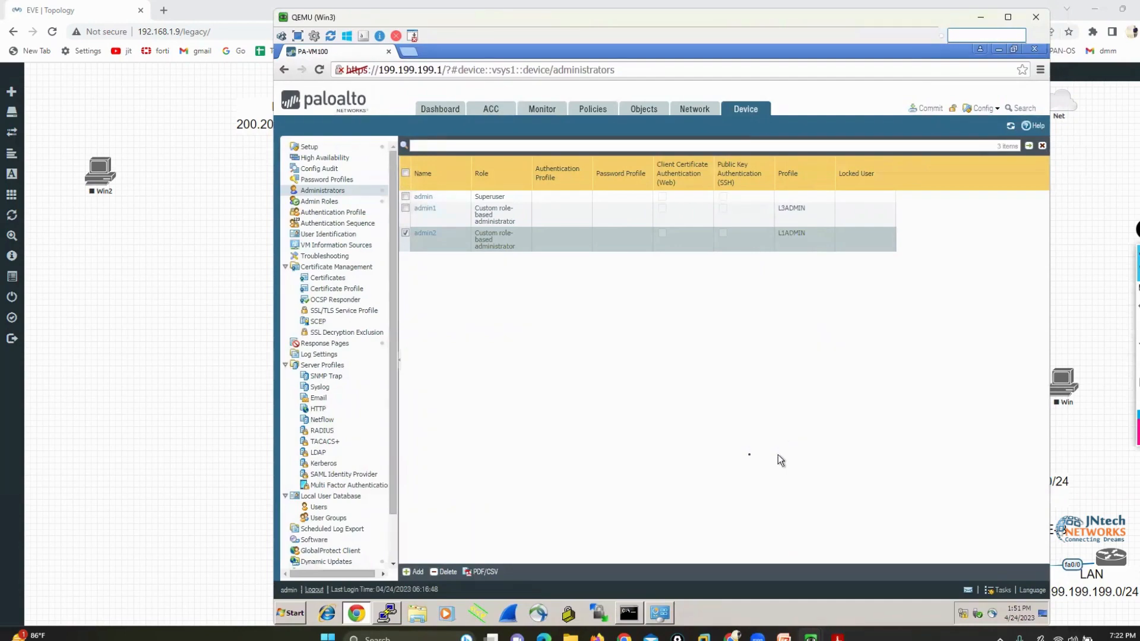
{"action": "left_click", "coordinate": [314, 589]}
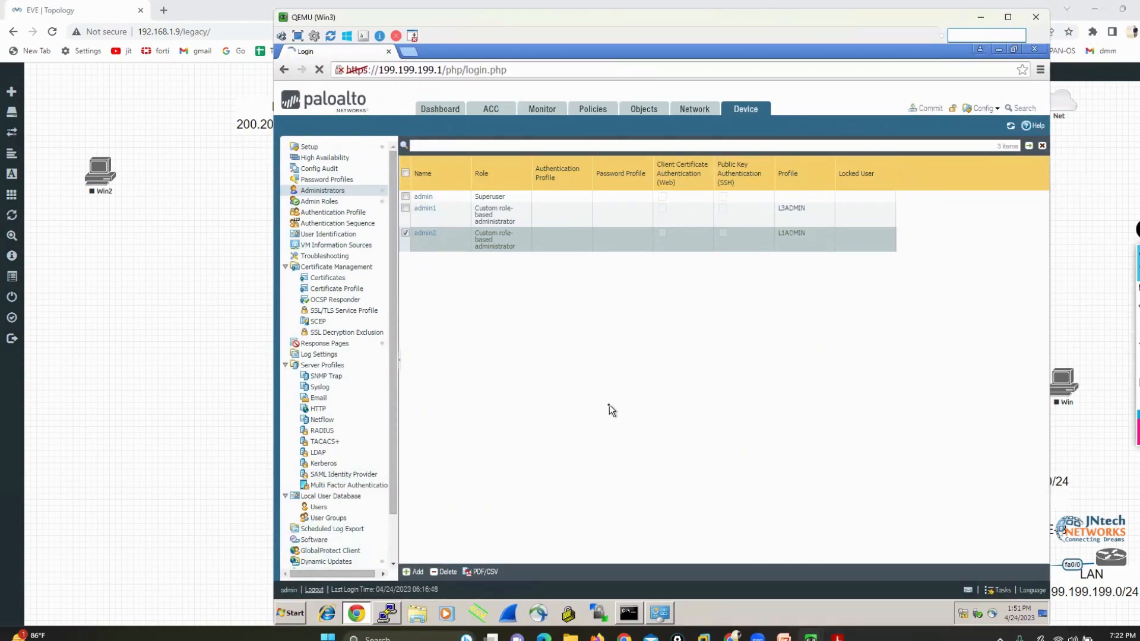
Log in to the firewall as admin1 with the account password
{"action": "type", "text": "admin"}
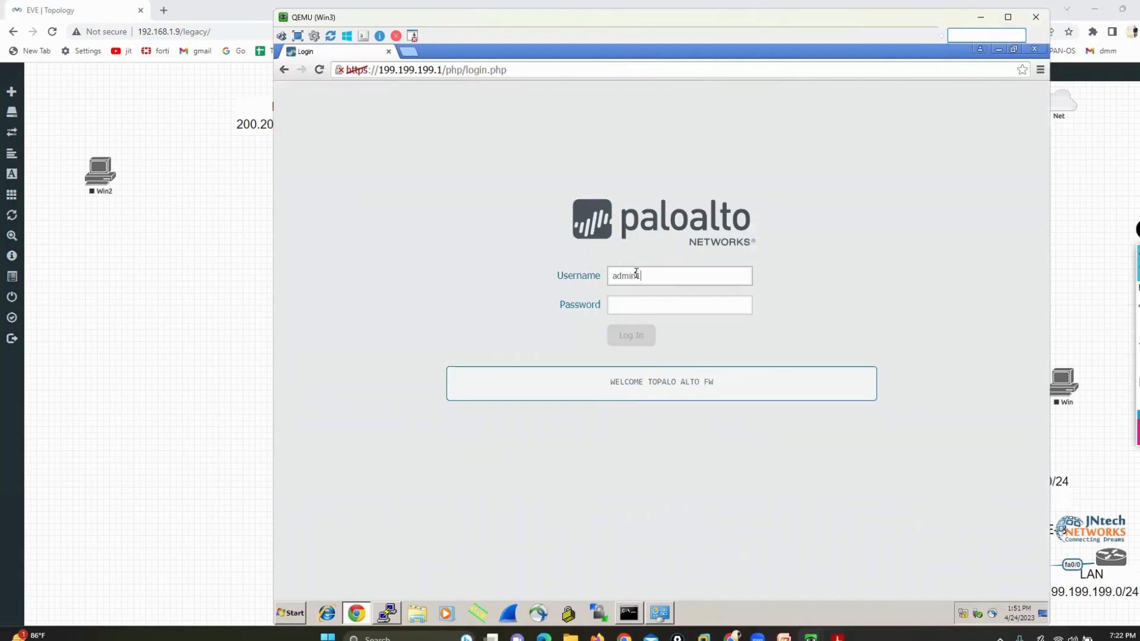
{"action": "key", "text": "Tab"}
{"action": "type", "text": "123"}
{"action": "key", "text": "Return"}
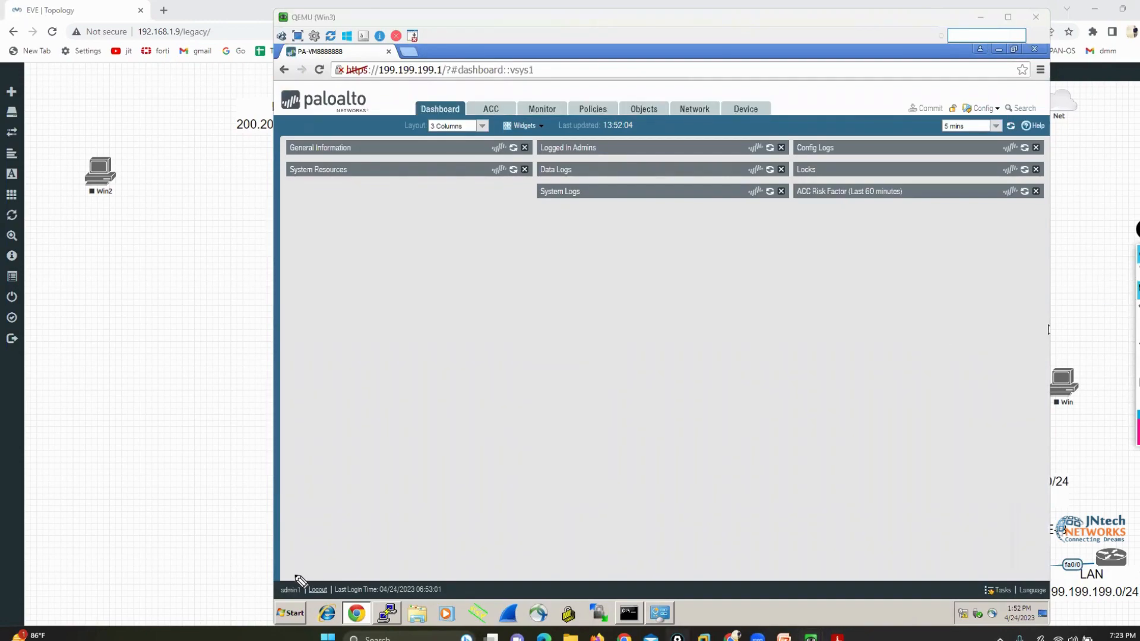
Mark the admin1 login name and the main tabs from Dashboard to Device with the annotation pen, and close the welcome message
{"action": "mouse_move", "coordinate": [294, 574]}
{"action": "left_mouse_down"}
{"action": "mouse_move", "coordinate": [264, 604]}
{"action": "mouse_move", "coordinate": [313, 597]}
{"action": "mouse_move", "coordinate": [286, 581]}
{"action": "left_mouse_up"}
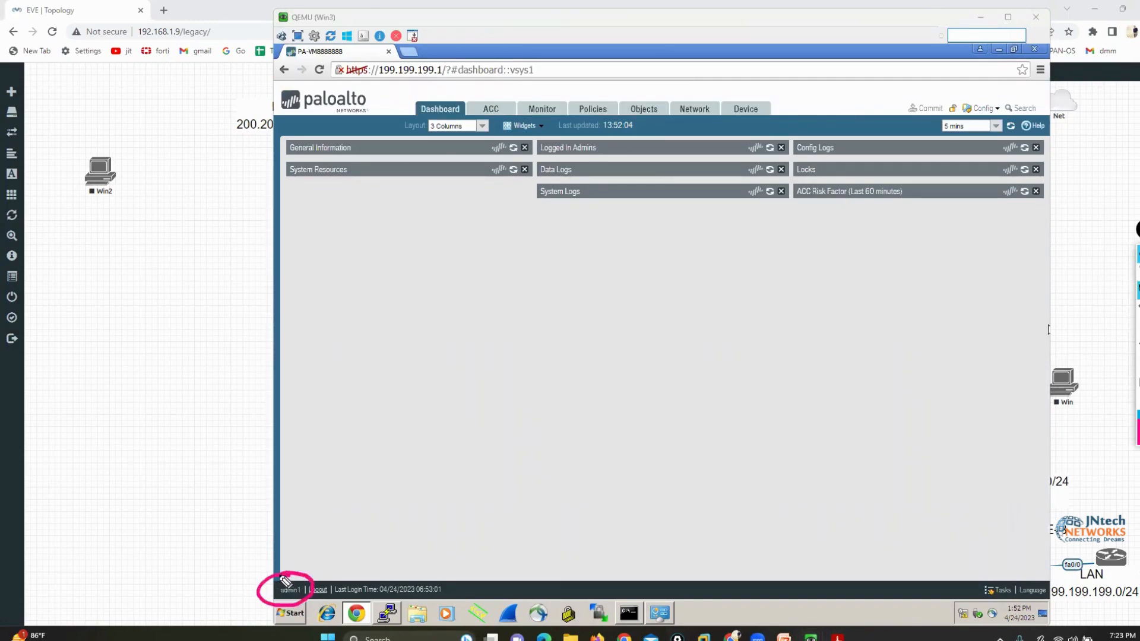
{"action": "left_click_drag", "start_coordinate": [393, 610], "coordinate": [405, 609]}
{"action": "left_click_drag", "start_coordinate": [381, 94], "coordinate": [751, 105]}
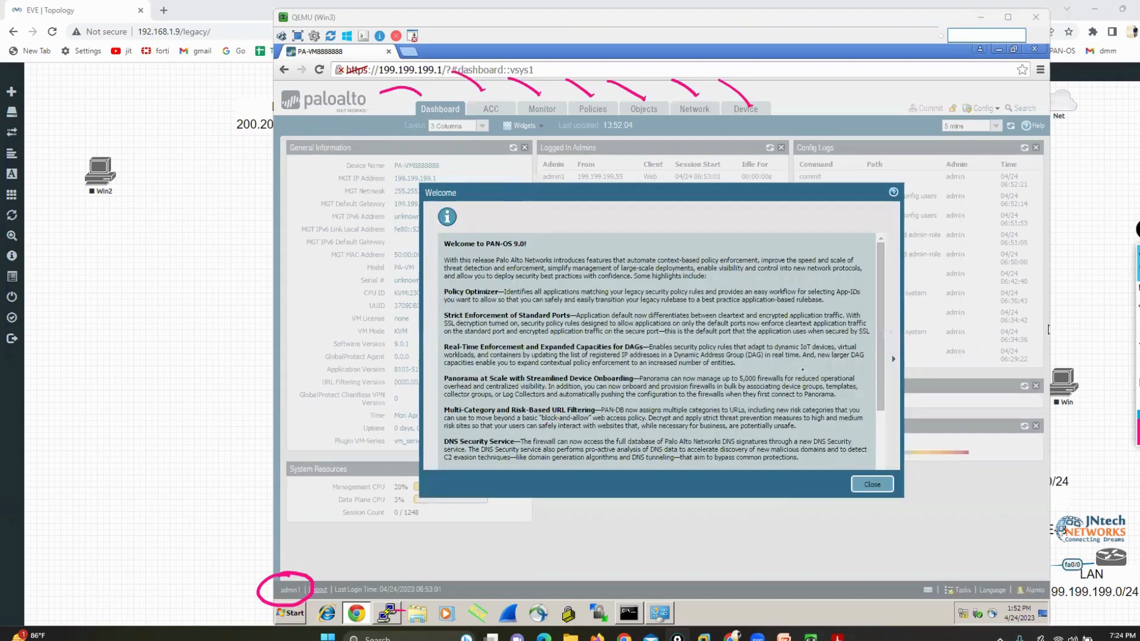
{"action": "left_click", "coordinate": [872, 486]}
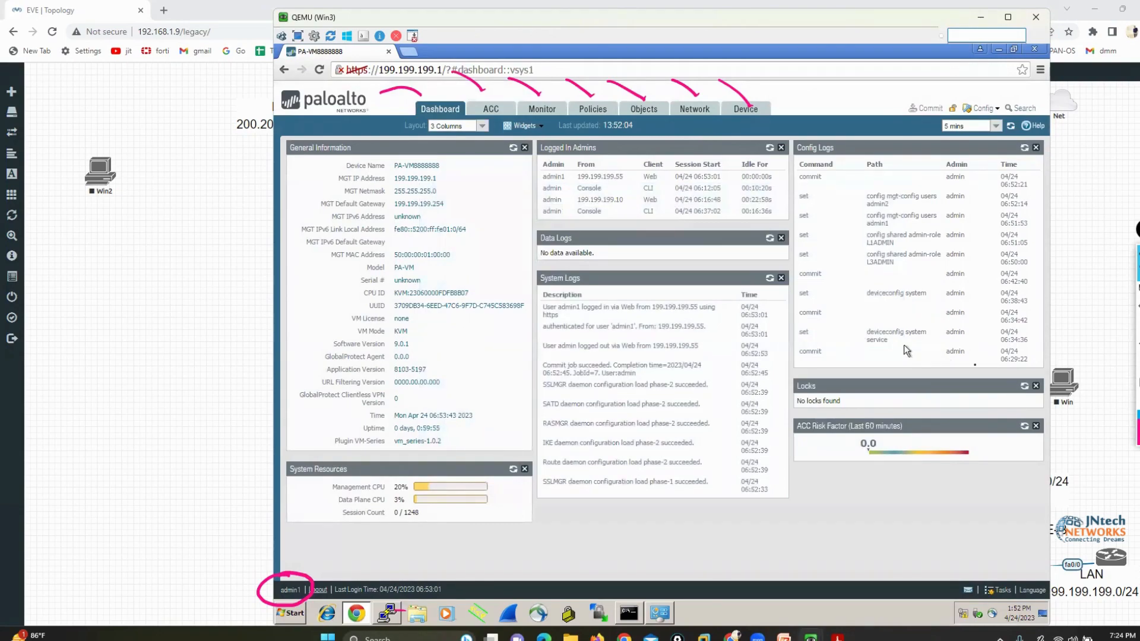
Annotate the letters E, R and D beside the firewall window, mark the Policies to Device tabs, and erase all annotations
{"action": "left_click", "coordinate": [1137, 291]}
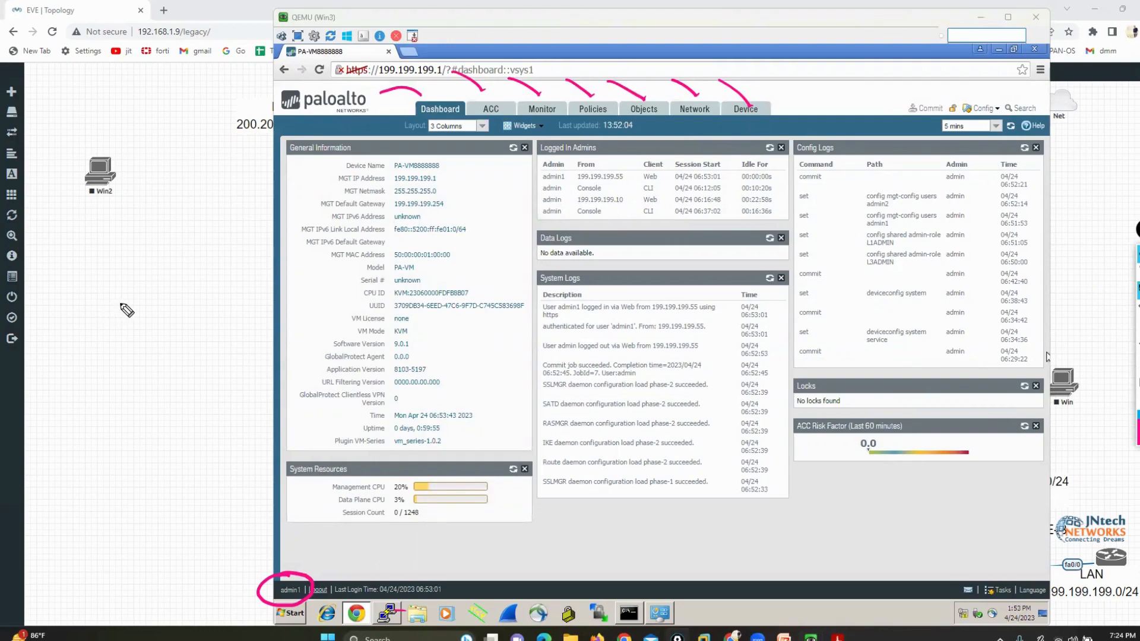
{"action": "mouse_move", "coordinate": [122, 293]}
{"action": "left_mouse_down"}
{"action": "mouse_move", "coordinate": [140, 321]}
{"action": "mouse_move", "coordinate": [136, 307]}
{"action": "left_mouse_up"}
{"action": "left_click_drag", "start_coordinate": [116, 293], "coordinate": [138, 285]}
{"action": "mouse_move", "coordinate": [106, 349]}
{"action": "left_mouse_down"}
{"action": "mouse_move", "coordinate": [129, 369]}
{"action": "mouse_move", "coordinate": [100, 424]}
{"action": "left_mouse_up"}
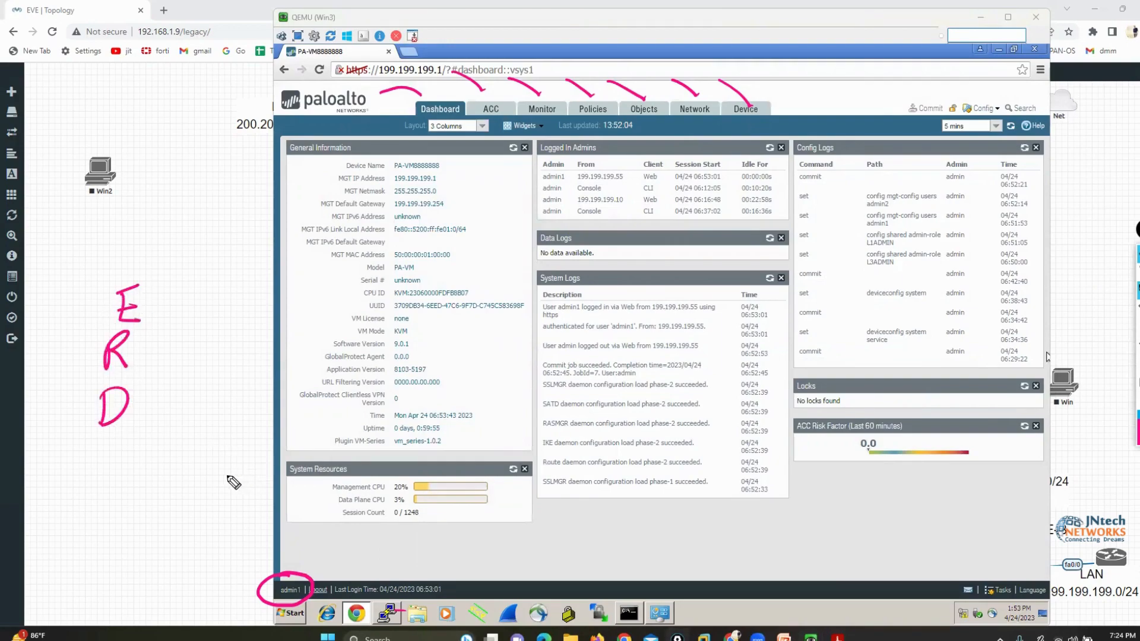
{"action": "mouse_move", "coordinate": [123, 383]}
{"action": "left_mouse_down"}
{"action": "mouse_move", "coordinate": [90, 450]}
{"action": "mouse_move", "coordinate": [138, 380]}
{"action": "left_mouse_up"}
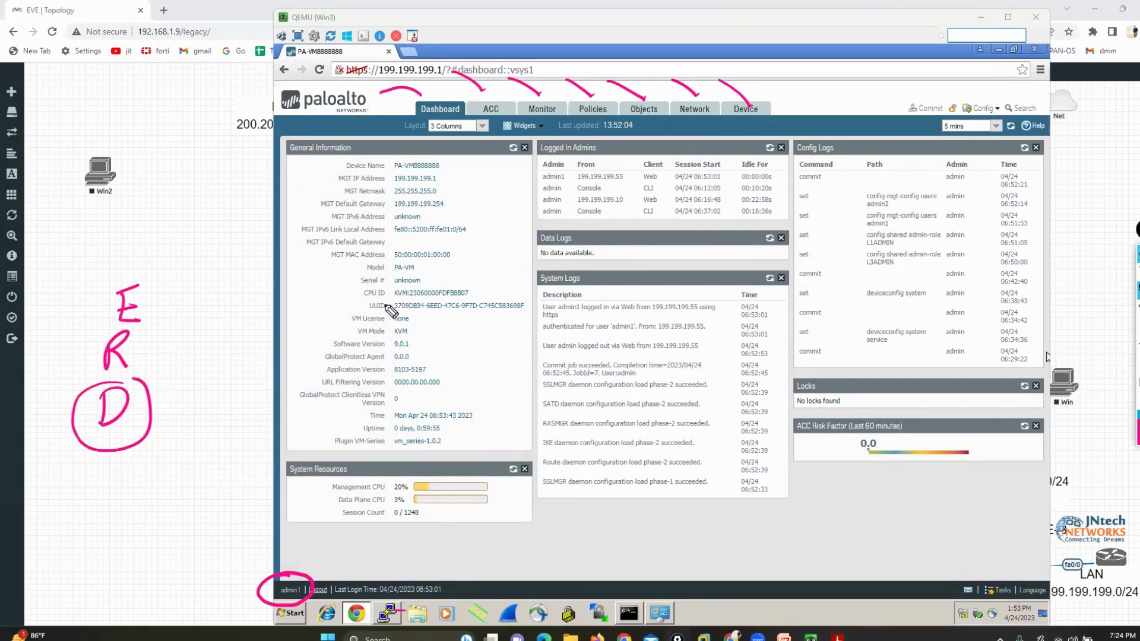
{"action": "left_click_drag", "start_coordinate": [568, 58], "coordinate": [592, 95]}
{"action": "left_click_drag", "start_coordinate": [613, 66], "coordinate": [640, 98]}
{"action": "mouse_move", "coordinate": [668, 59]}
{"action": "left_mouse_down"}
{"action": "mouse_move", "coordinate": [684, 90]}
{"action": "mouse_move", "coordinate": [739, 103]}
{"action": "left_mouse_up"}
{"action": "mouse_move", "coordinate": [122, 329]}
{"action": "left_mouse_down"}
{"action": "mouse_move", "coordinate": [130, 376]}
{"action": "mouse_move", "coordinate": [114, 329]}
{"action": "left_mouse_up"}
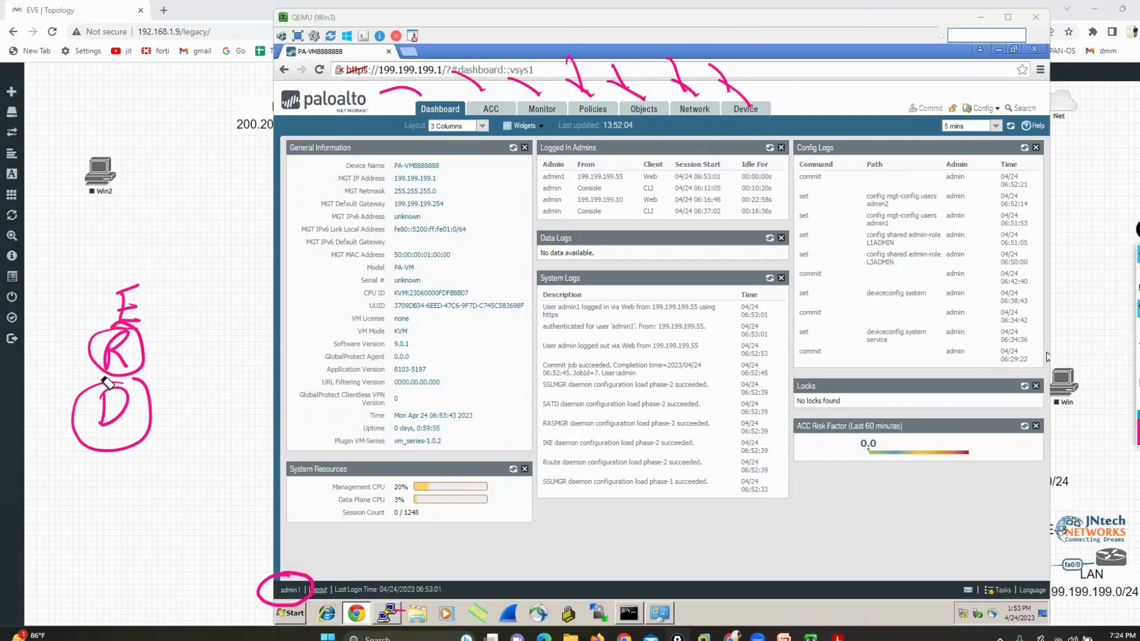
{"action": "left_click_drag", "start_coordinate": [107, 383], "coordinate": [125, 432]}
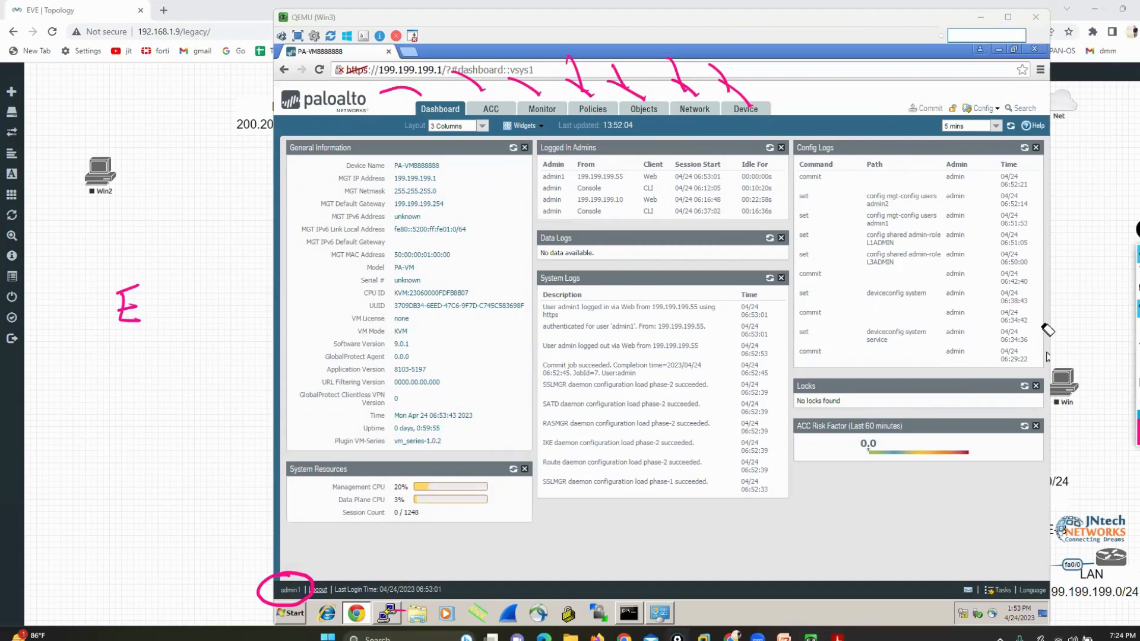
{"action": "key", "text": "ctrl+shift+7"}
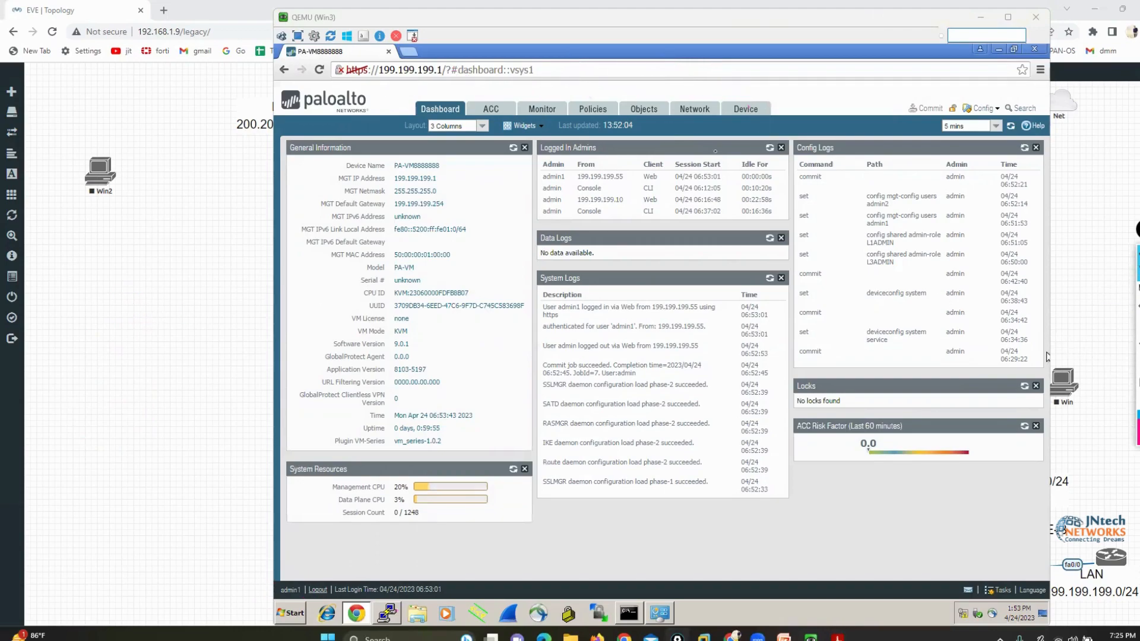
Check admin1's access to the network interfaces by opening the ethernet1/2 settings and leaving them without changes
{"action": "left_click", "coordinate": [709, 102]}
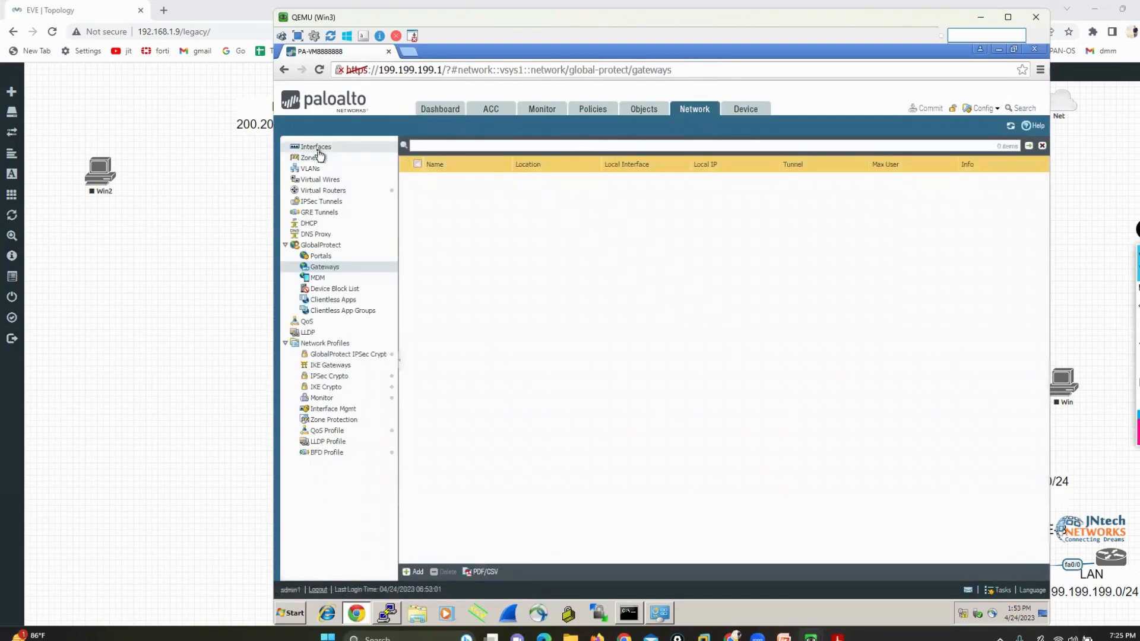
{"action": "left_click", "coordinate": [318, 150]}
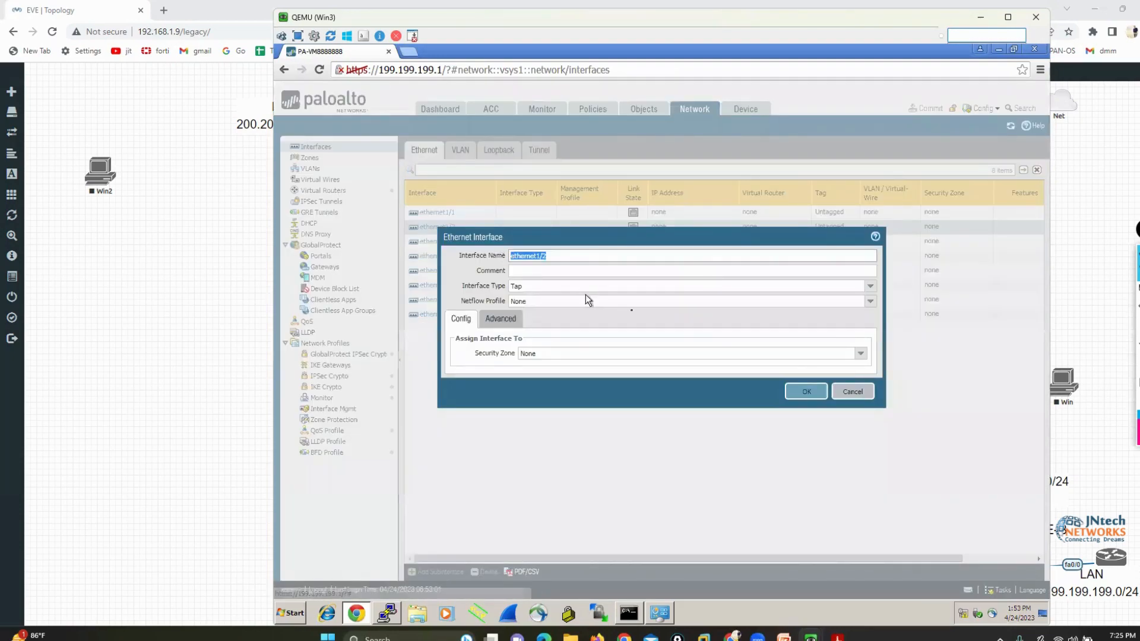
{"action": "left_click", "coordinate": [835, 391]}
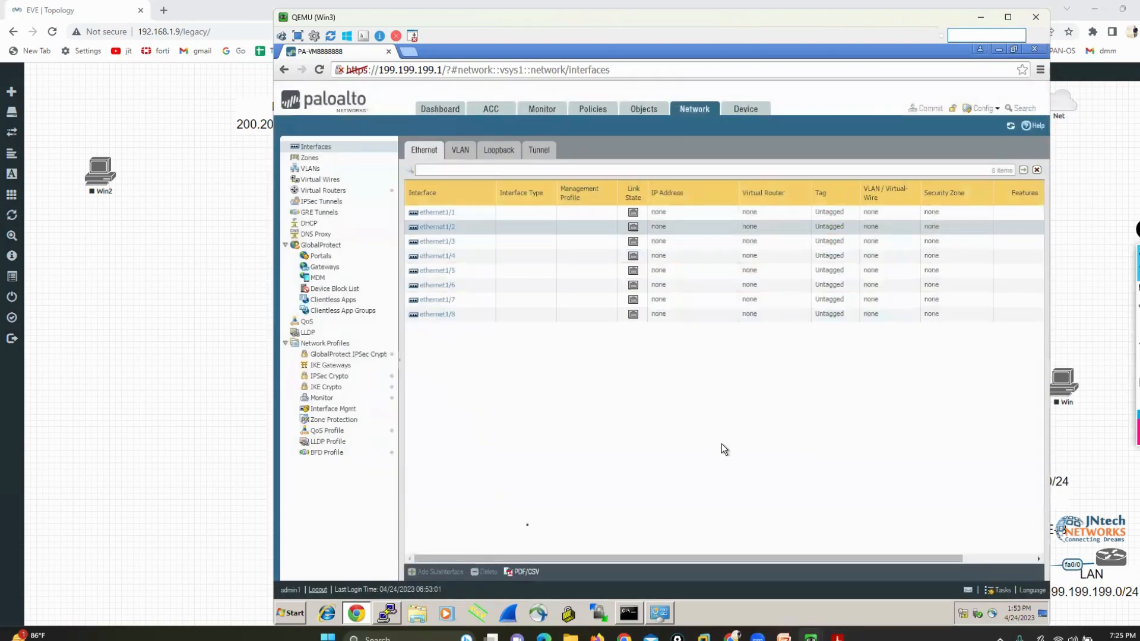
Log out of admin1 and log in as admin2 with the account password
{"action": "left_click", "coordinate": [317, 590]}
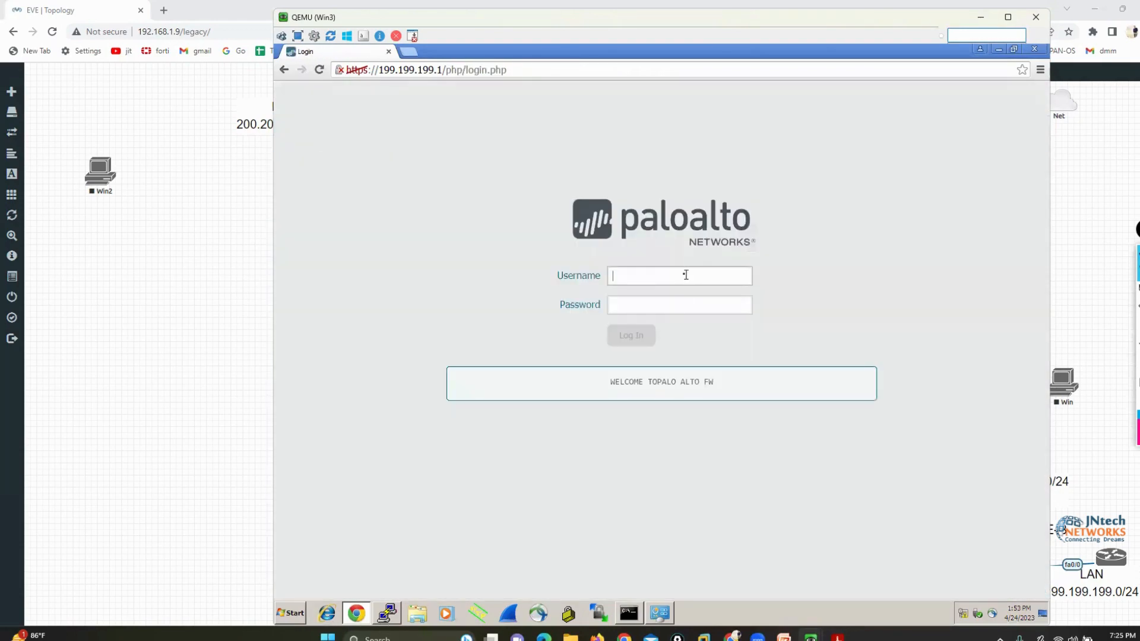
{"action": "type", "text": "admin2"}
{"action": "key", "text": "Tab"}
{"action": "type", "text": "123"}
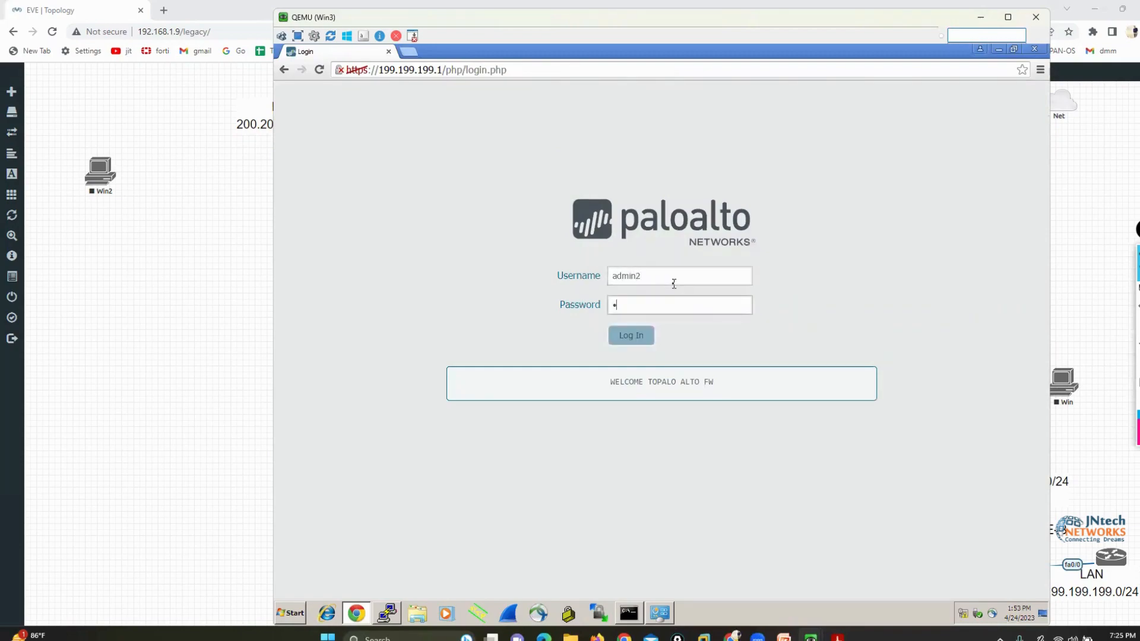
{"action": "key", "text": "Return"}
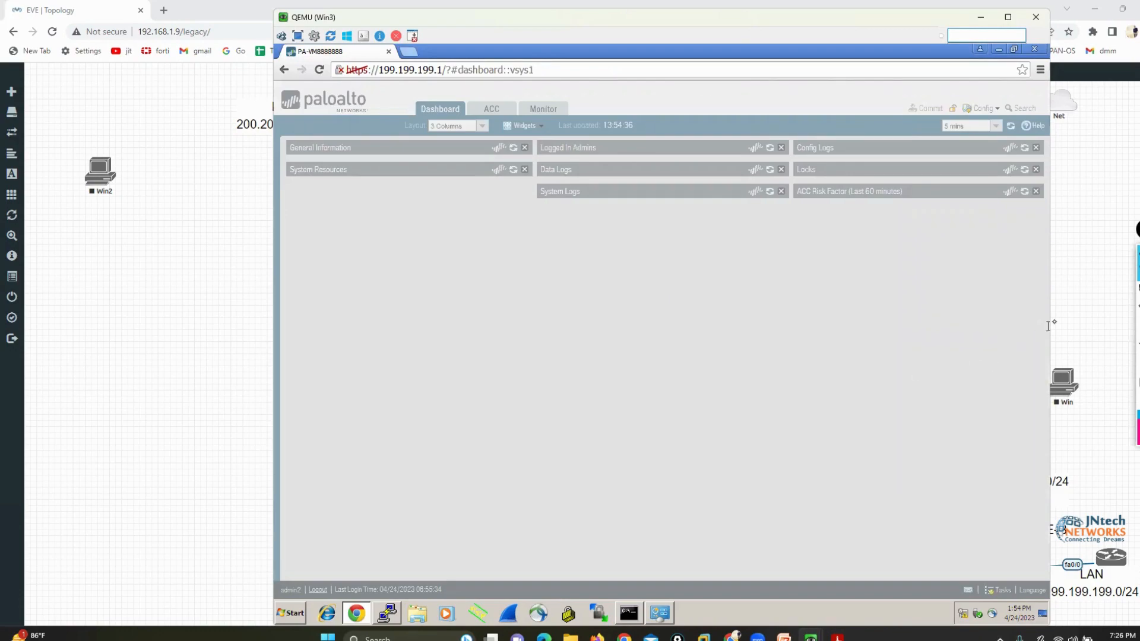
Mark the admin2 login name, the available tabs and the empty area after Monitor with the annotation pen, and erase the marks
{"action": "left_click", "coordinate": [1109, 293]}
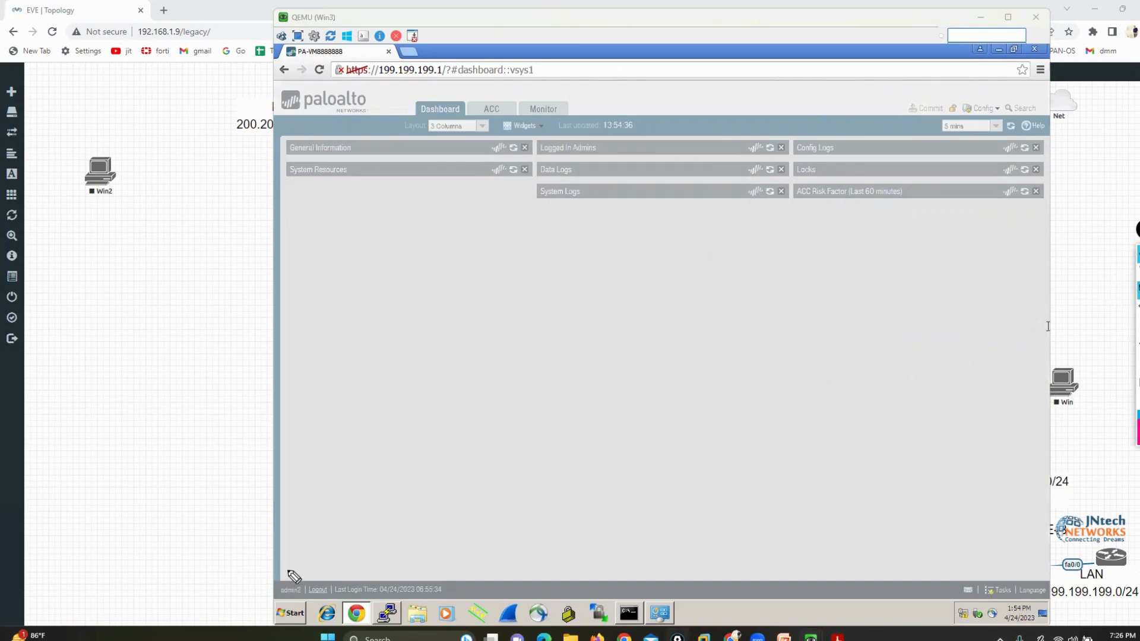
{"action": "mouse_move", "coordinate": [288, 570]}
{"action": "left_mouse_down"}
{"action": "mouse_move", "coordinate": [296, 603]}
{"action": "mouse_move", "coordinate": [307, 577]}
{"action": "mouse_move", "coordinate": [290, 568]}
{"action": "left_mouse_up"}
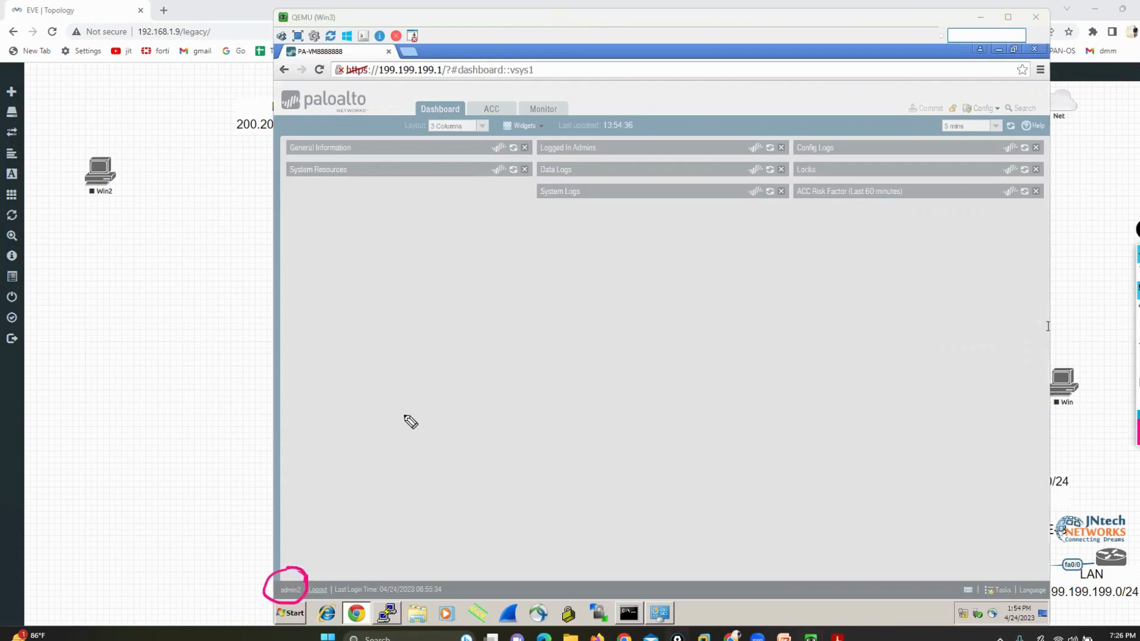
{"action": "mouse_move", "coordinate": [358, 74]}
{"action": "left_mouse_down"}
{"action": "mouse_move", "coordinate": [397, 65]}
{"action": "mouse_move", "coordinate": [425, 92]}
{"action": "left_mouse_up"}
{"action": "mouse_move", "coordinate": [445, 64]}
{"action": "left_mouse_down"}
{"action": "mouse_move", "coordinate": [486, 89]}
{"action": "mouse_move", "coordinate": [641, 128]}
{"action": "mouse_move", "coordinate": [804, 131]}
{"action": "mouse_move", "coordinate": [797, 87]}
{"action": "mouse_move", "coordinate": [575, 89]}
{"action": "left_mouse_up"}
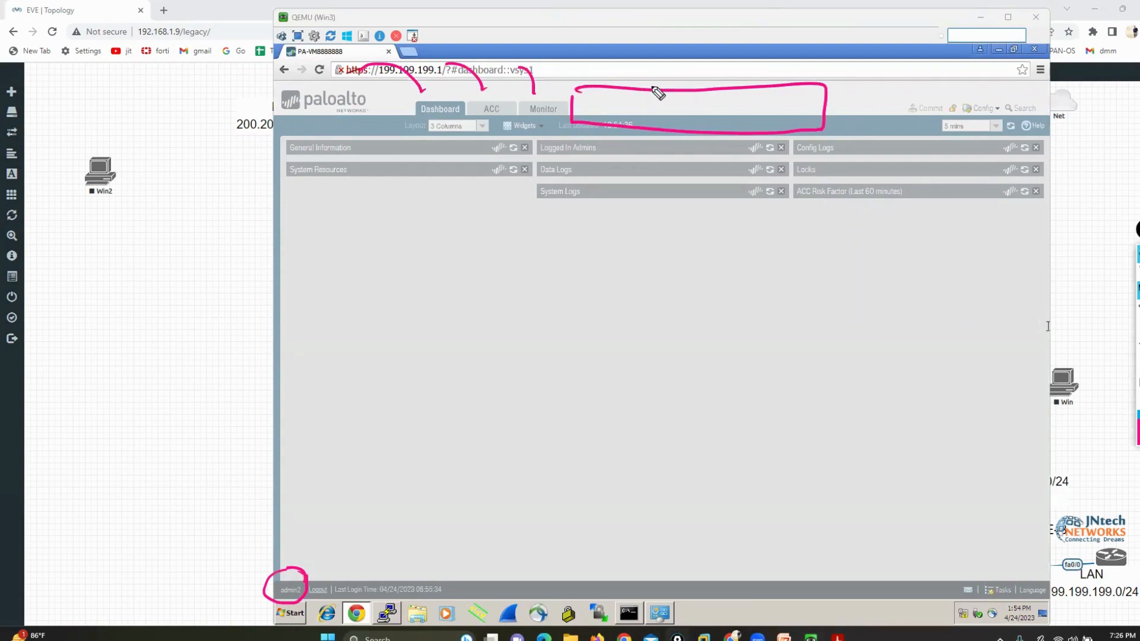
{"action": "key", "text": "Escape"}
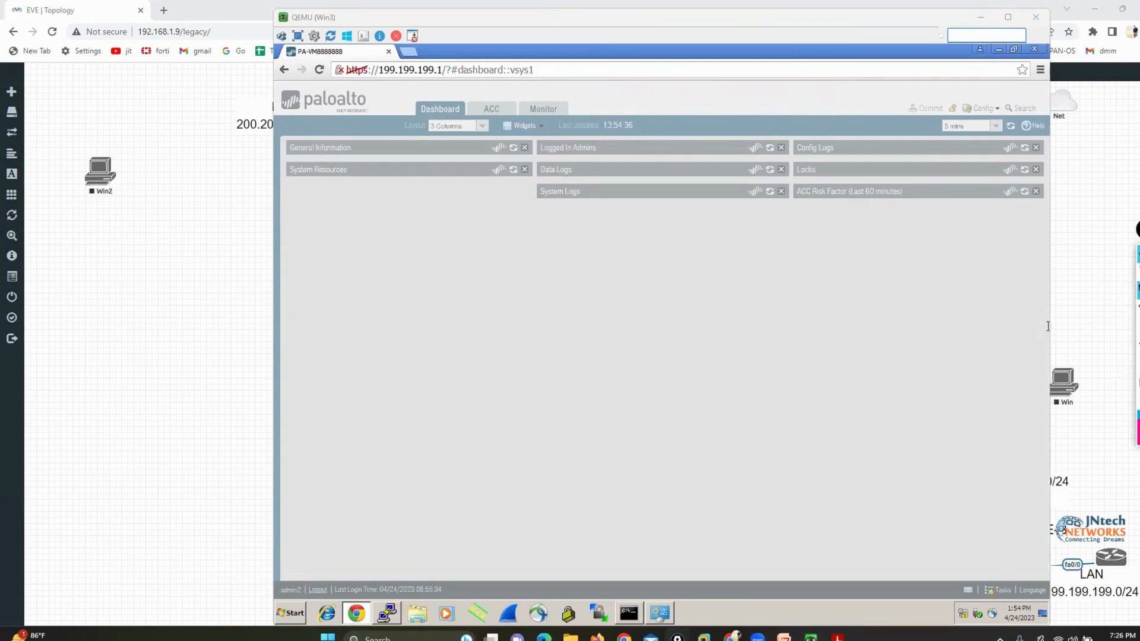
Look at the role-based access slide in Adobe Acrobat Reader and return to the firewall
{"action": "left_click", "coordinate": [837, 636]}
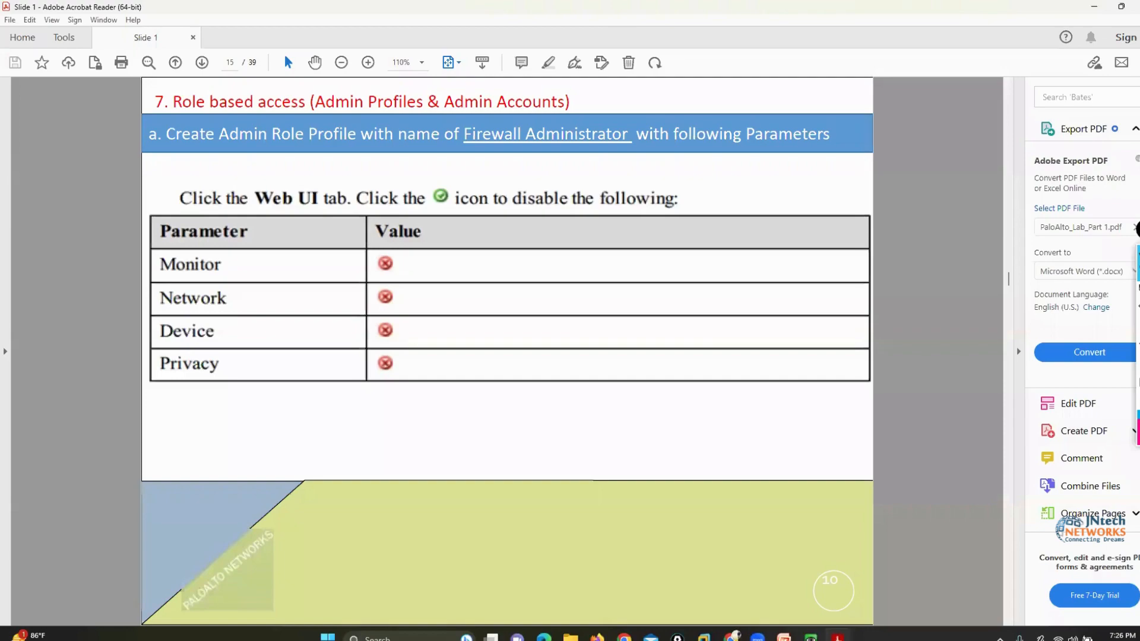
{"action": "left_click", "coordinate": [836, 637]}
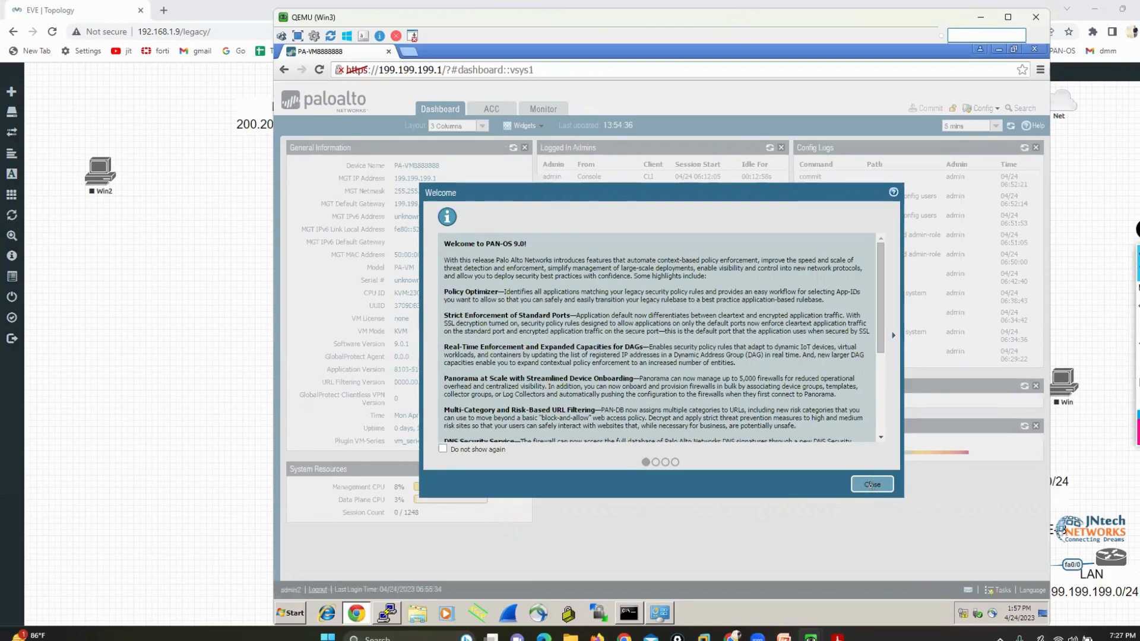
Dismiss the welcome message, log out of admin2, and log in as admin with the account password
{"action": "left_click", "coordinate": [871, 484]}
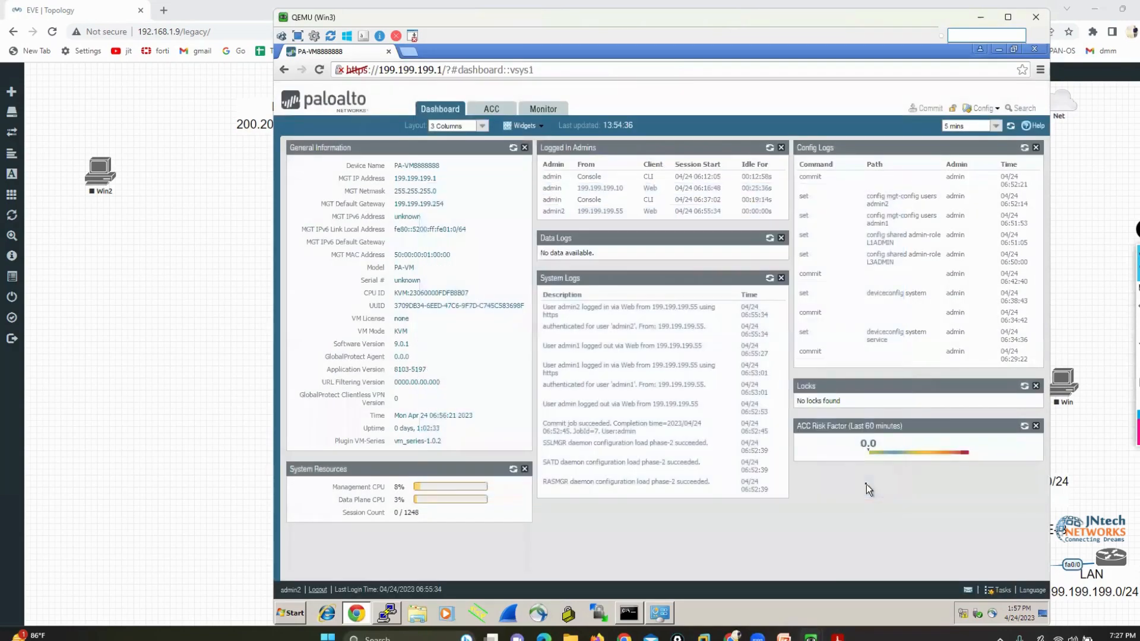
{"action": "left_click", "coordinate": [317, 590]}
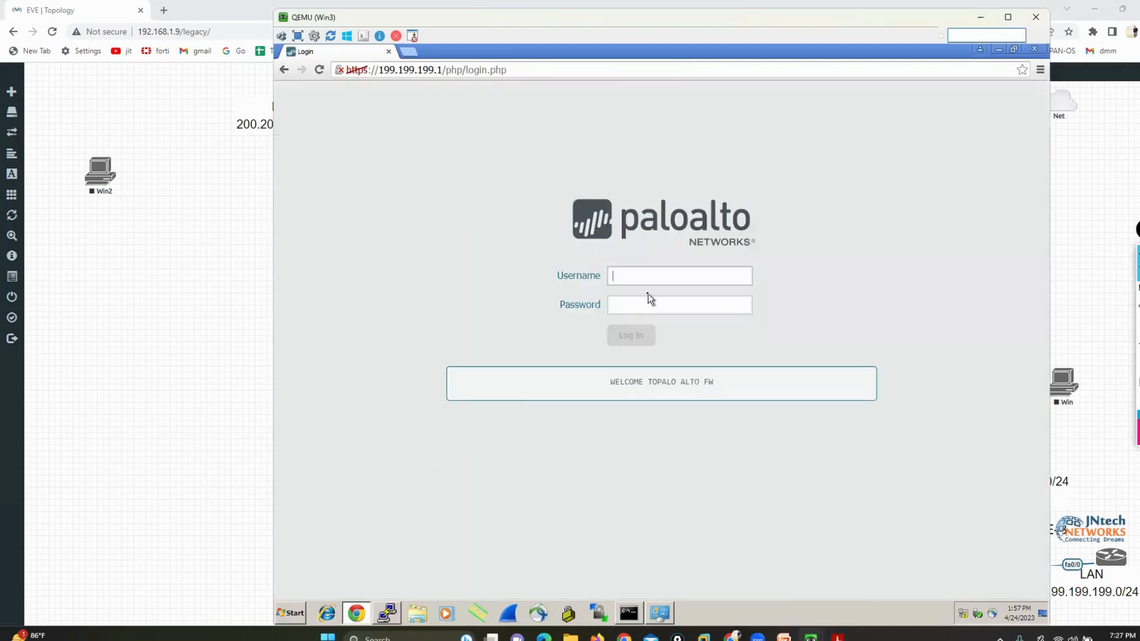
{"action": "type", "text": "admin"}
{"action": "key", "text": "Tab"}
{"action": "type", "text": "admin"}
{"action": "key", "text": "Return"}
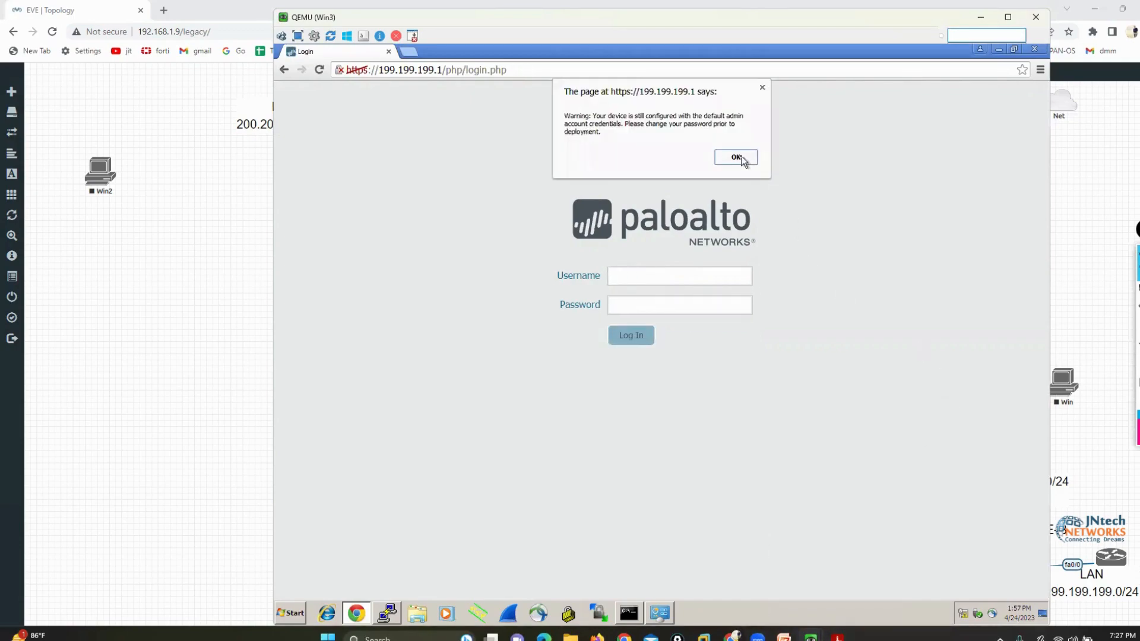
{"action": "left_click", "coordinate": [736, 157]}
Switch to the lab PDF in Adobe Acrobat Reader and go to the Banner & Message of the day configuration slide
{"action": "left_click", "coordinate": [836, 637]}
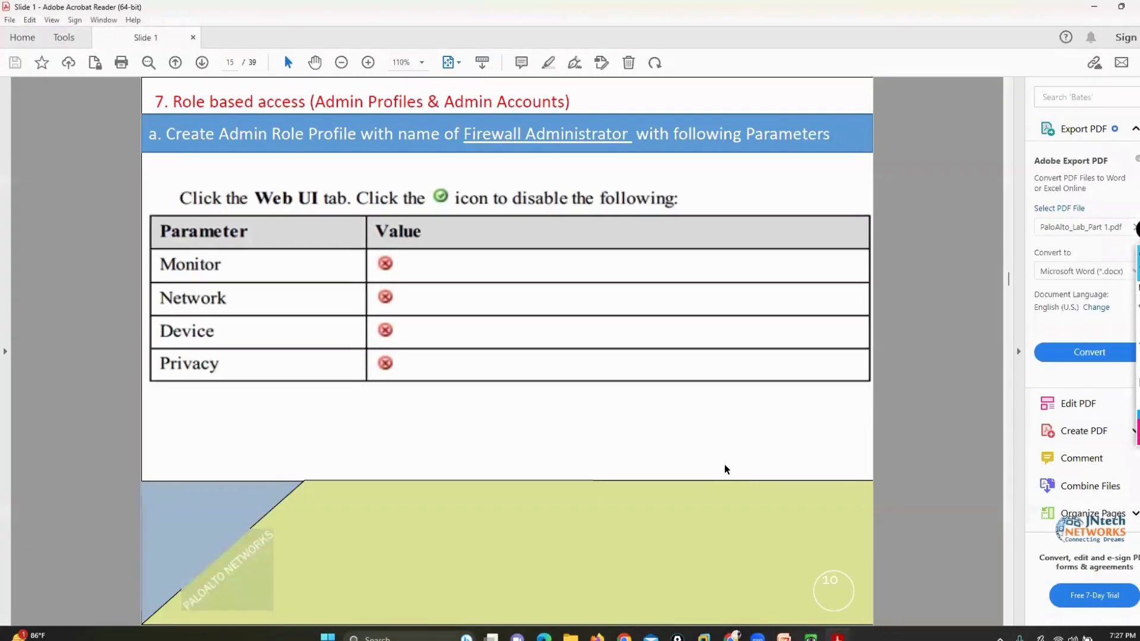
{"action": "scroll", "coordinate": [724, 464], "scroll_direction": "down", "scroll_amount": 3}
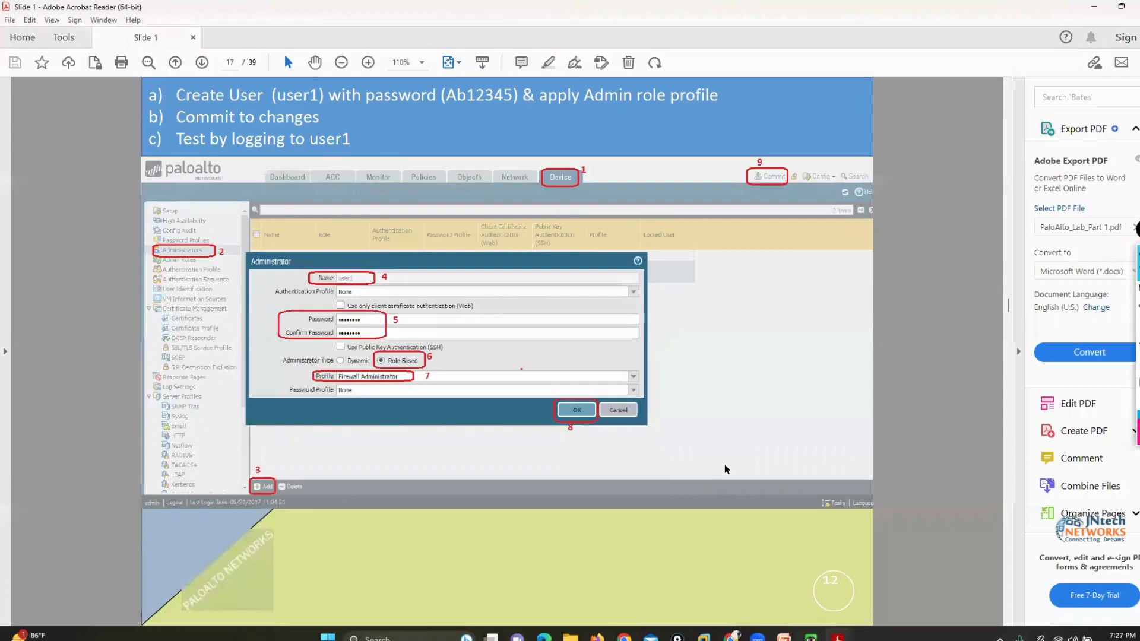
{"action": "scroll", "coordinate": [724, 466], "scroll_direction": "down", "scroll_amount": 4}
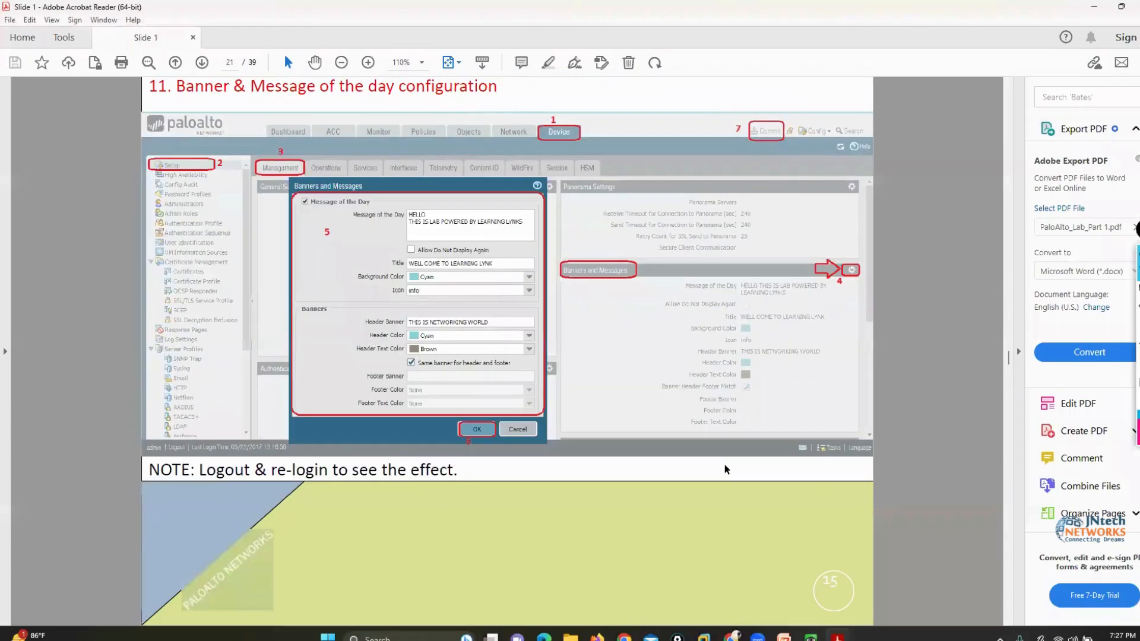